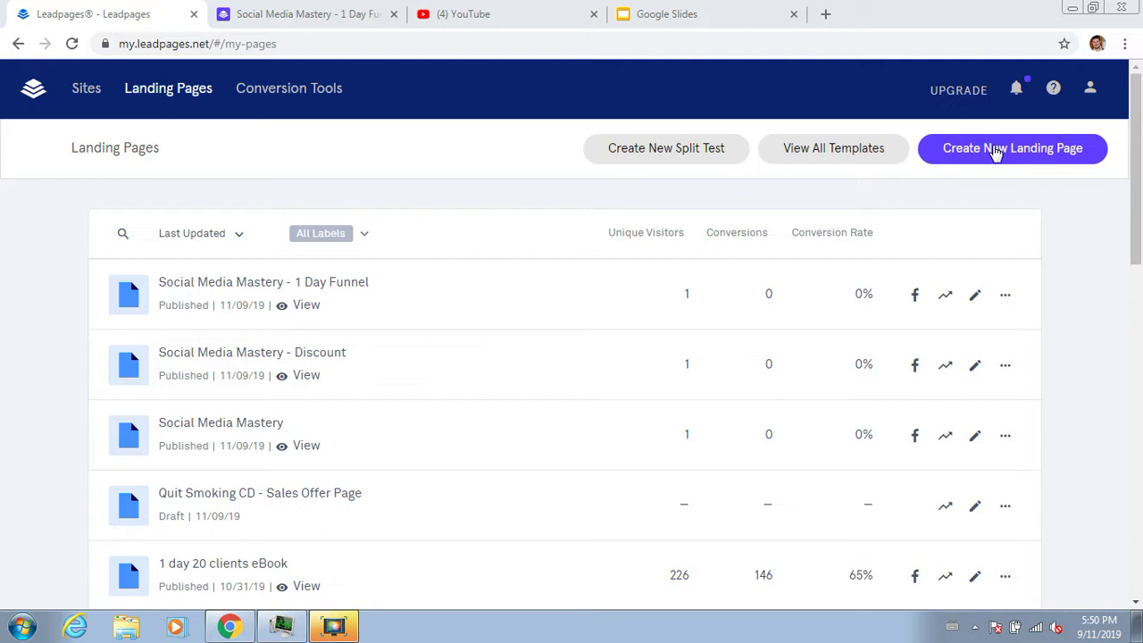
Step: Create a lead-generation landing page offering a free resource, using the light layout with a guide cover beside a bullet list
{"action": "left_click", "coordinate": [996, 152]}
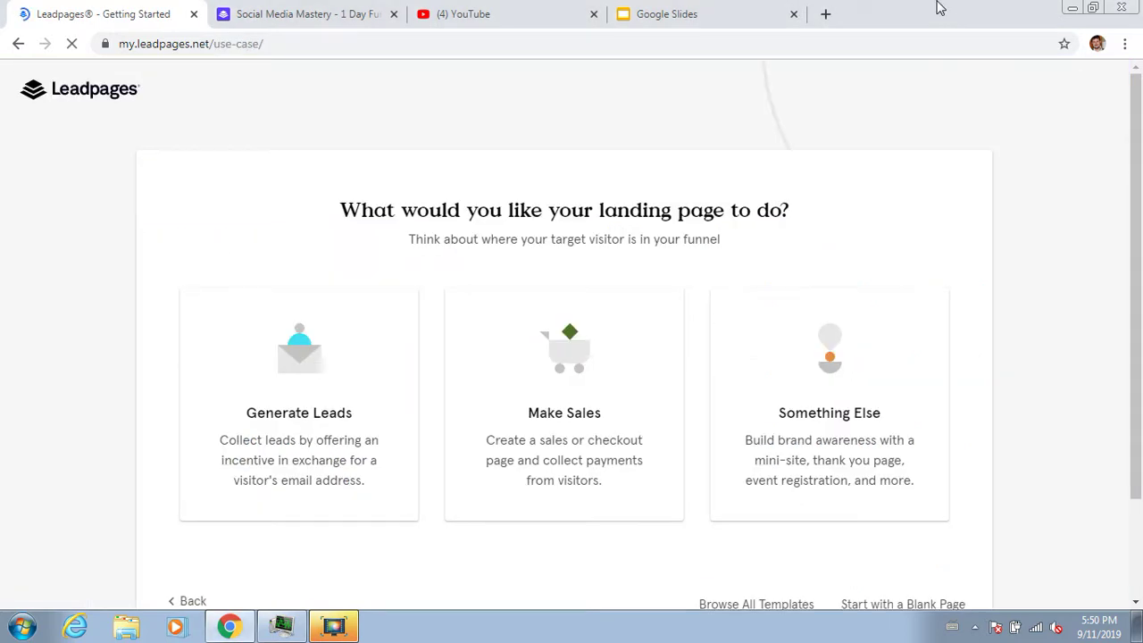
{"action": "left_click", "coordinate": [294, 375]}
{"action": "left_click", "coordinate": [337, 628]}
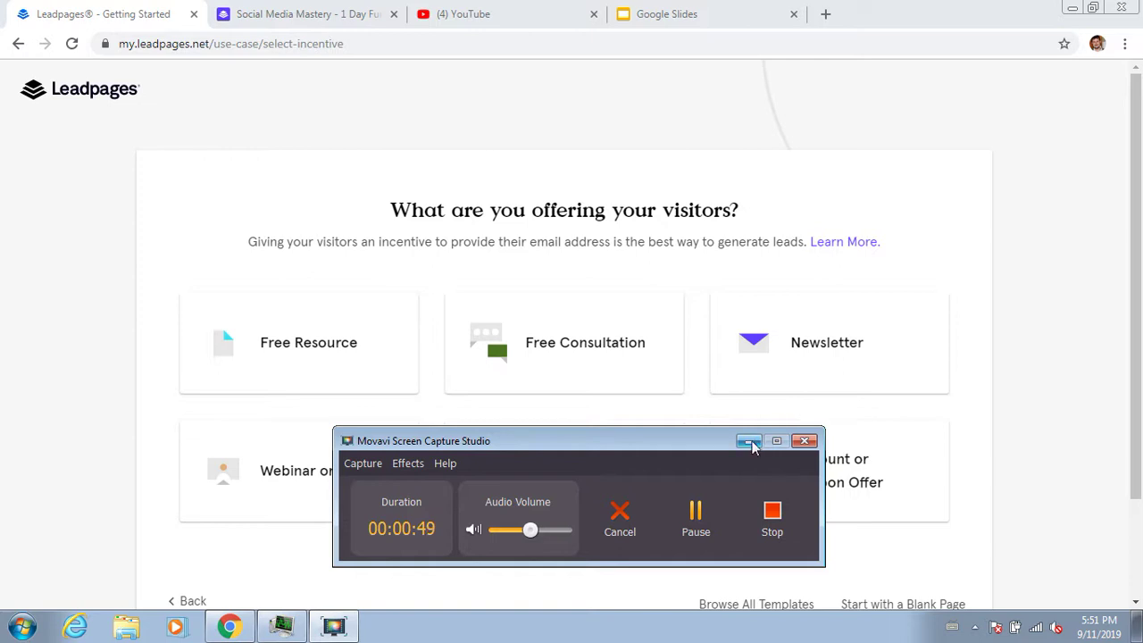
{"action": "left_click", "coordinate": [749, 441]}
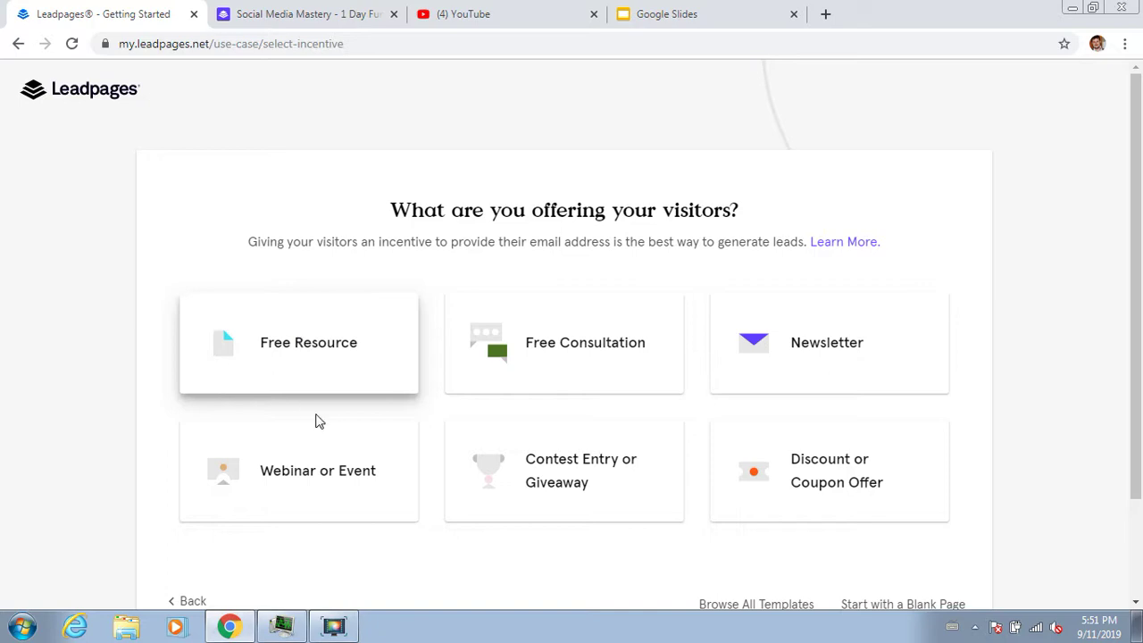
{"action": "left_click", "coordinate": [333, 626]}
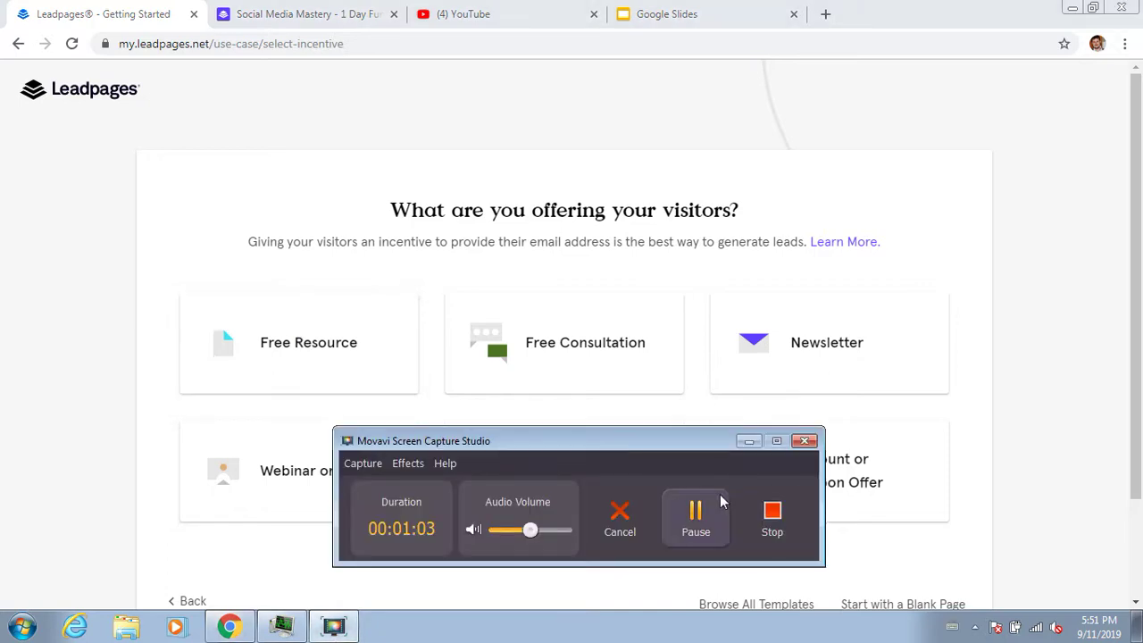
{"action": "left_click", "coordinate": [750, 441]}
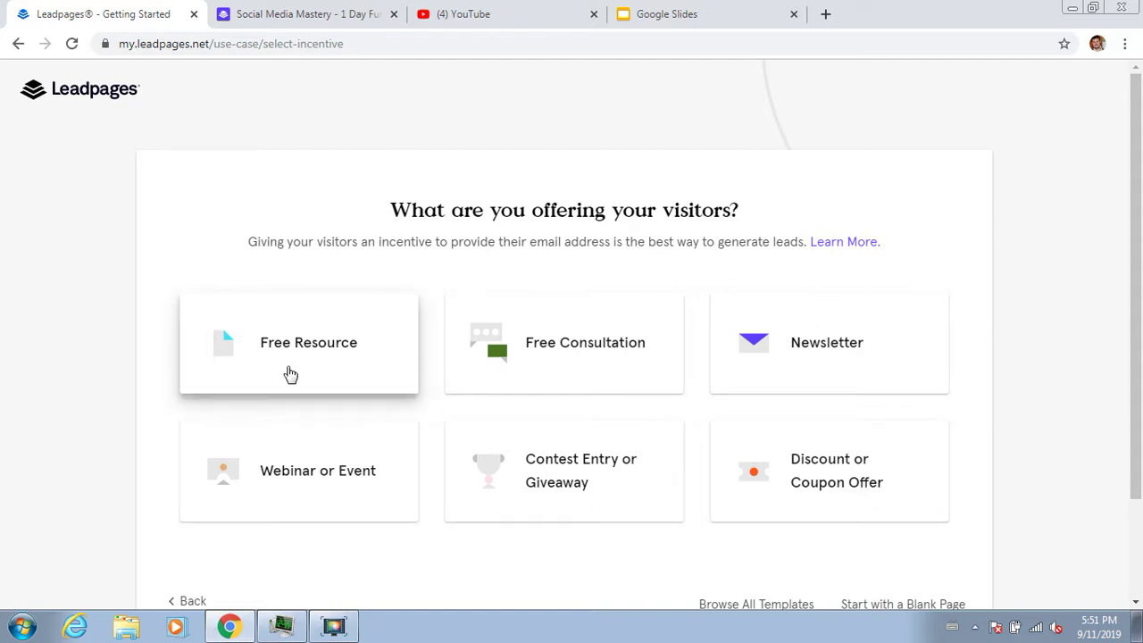
{"action": "left_click", "coordinate": [290, 374]}
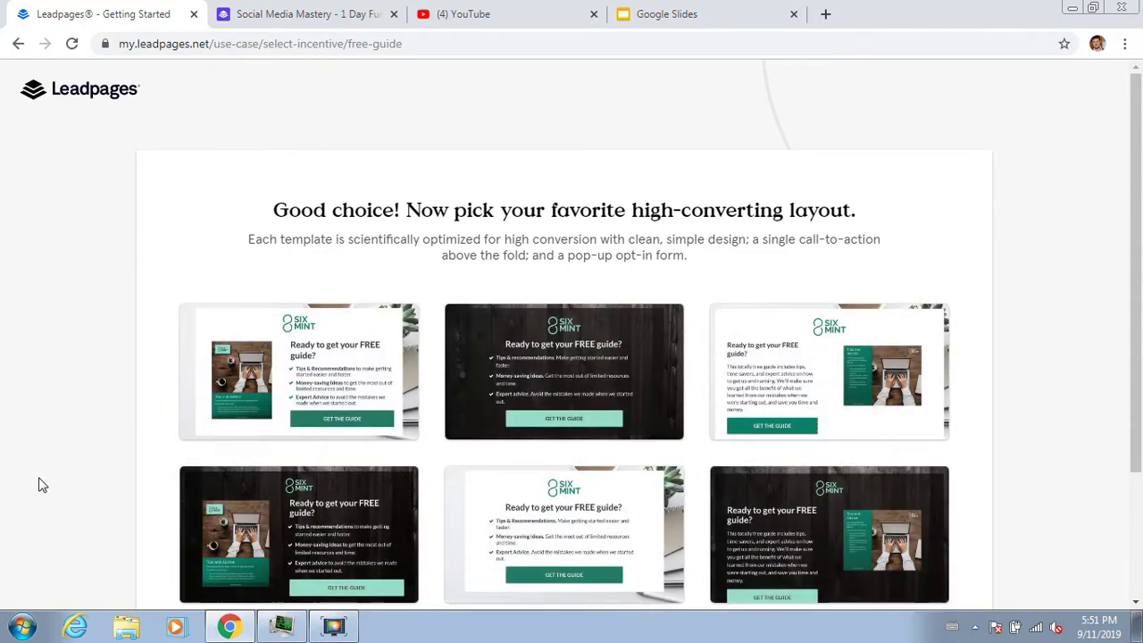
{"action": "left_click", "coordinate": [284, 426]}
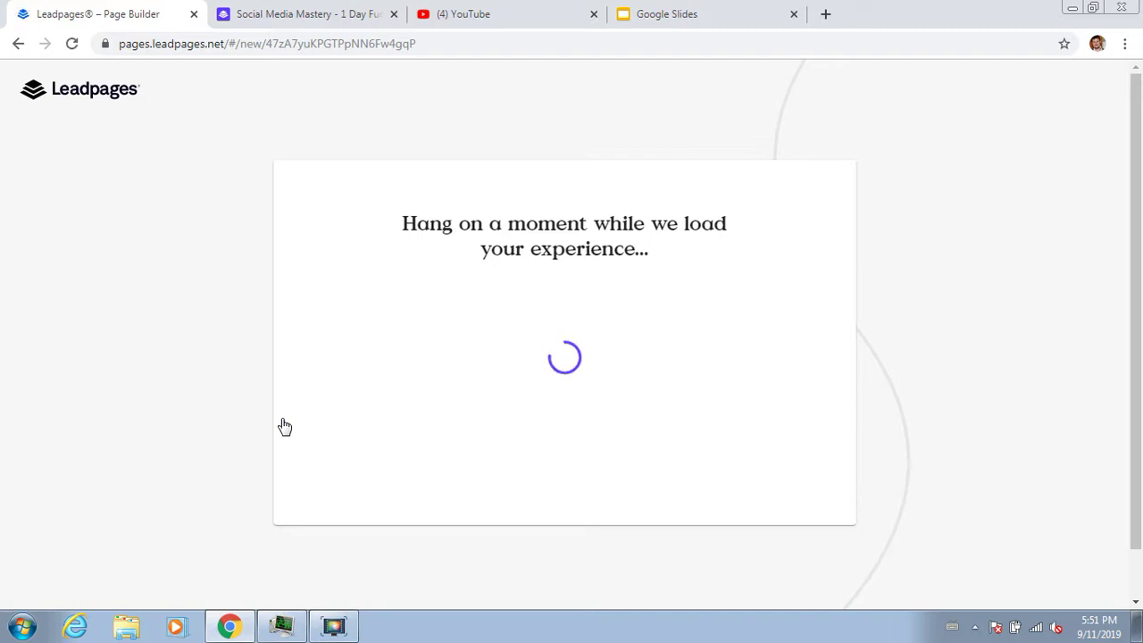
Step: Look over the start of freeguide.pdf and return to the landing page setup
{"action": "left_click", "coordinate": [339, 622]}
{"action": "left_click", "coordinate": [696, 518]}
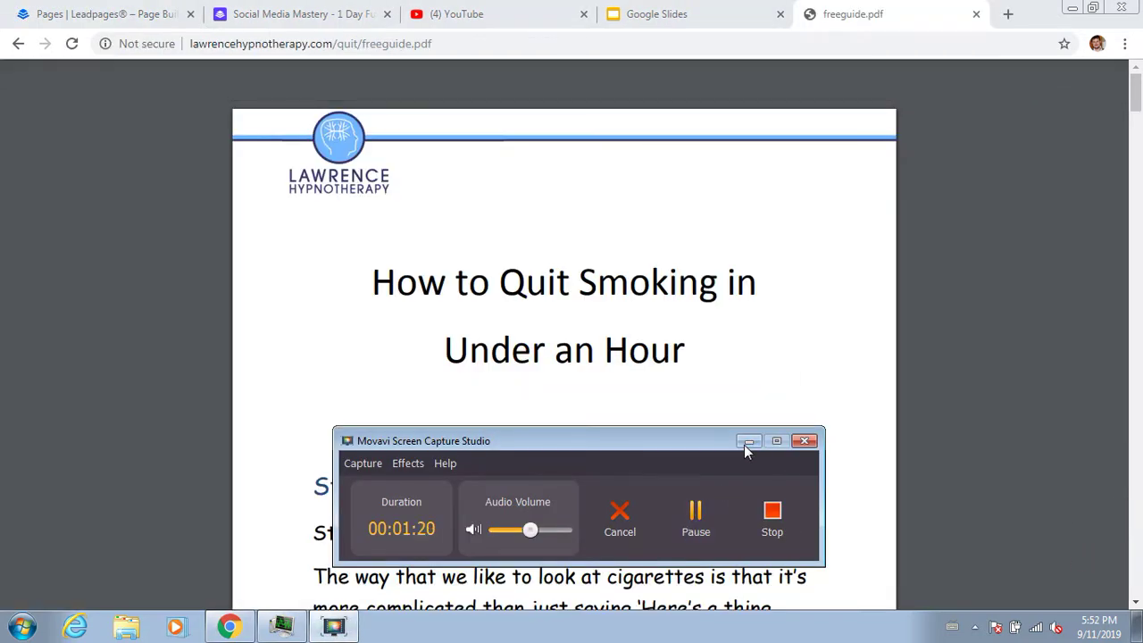
{"action": "left_click", "coordinate": [747, 442]}
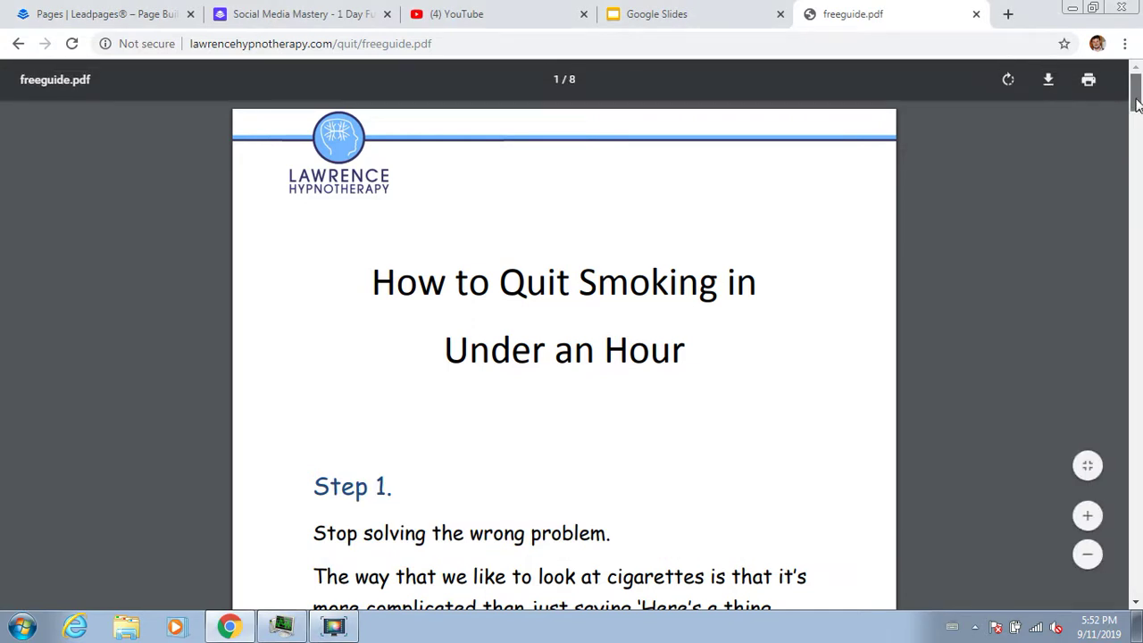
{"action": "left_click_drag", "start_coordinate": [1137, 104], "coordinate": [1137, 73]}
{"action": "left_click", "coordinate": [101, 12]}
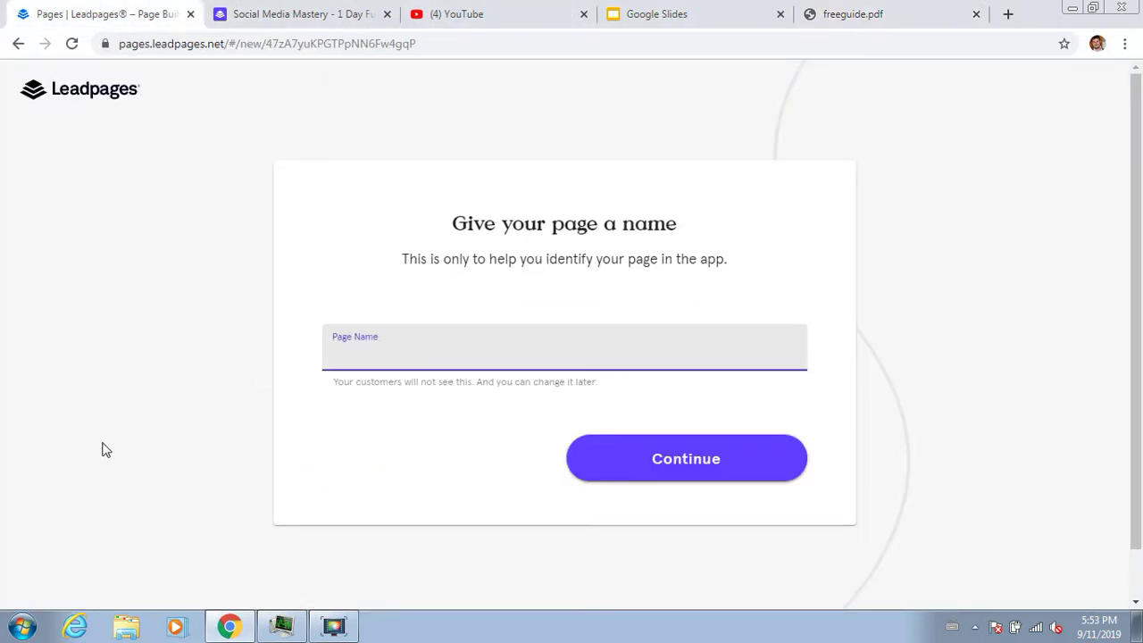
Step: Name the page "Lawrence Hypnotherapy - eBook give away - Quit Smoking in under 1 hour" and continue to the page editor
{"action": "type", "text": "Lawrence Hypnothe"}
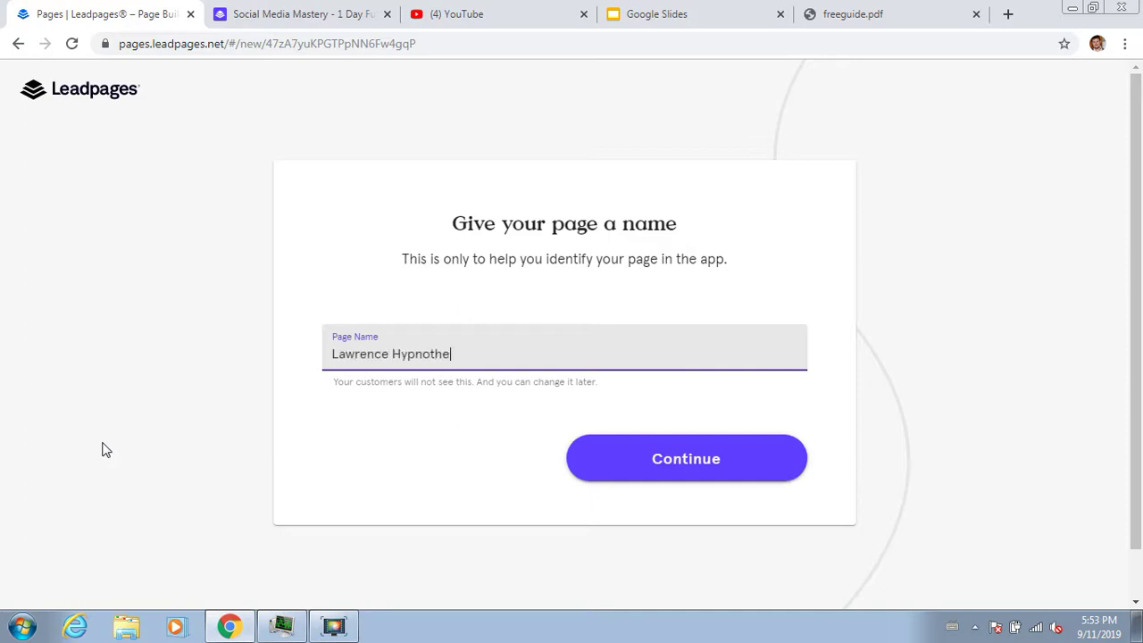
{"action": "type", "text": "arpy"}
{"action": "key", "text": "BackSpace"}
{"action": "type", "text": "rapy - eBook givawa"}
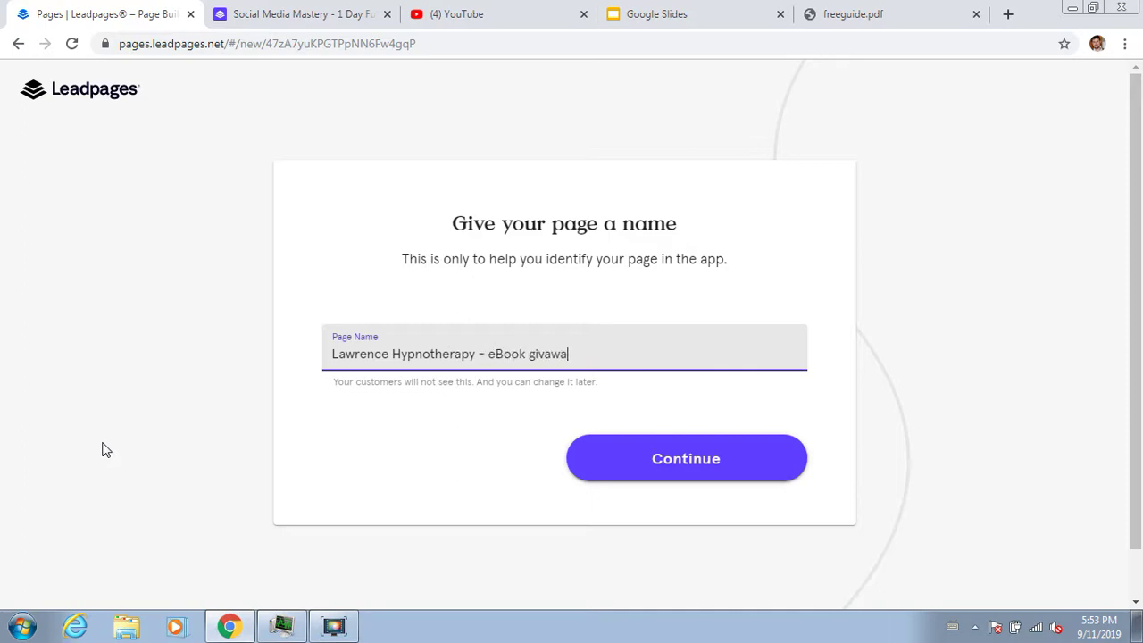
{"action": "type", "text": "y away - Quit Smoking "}
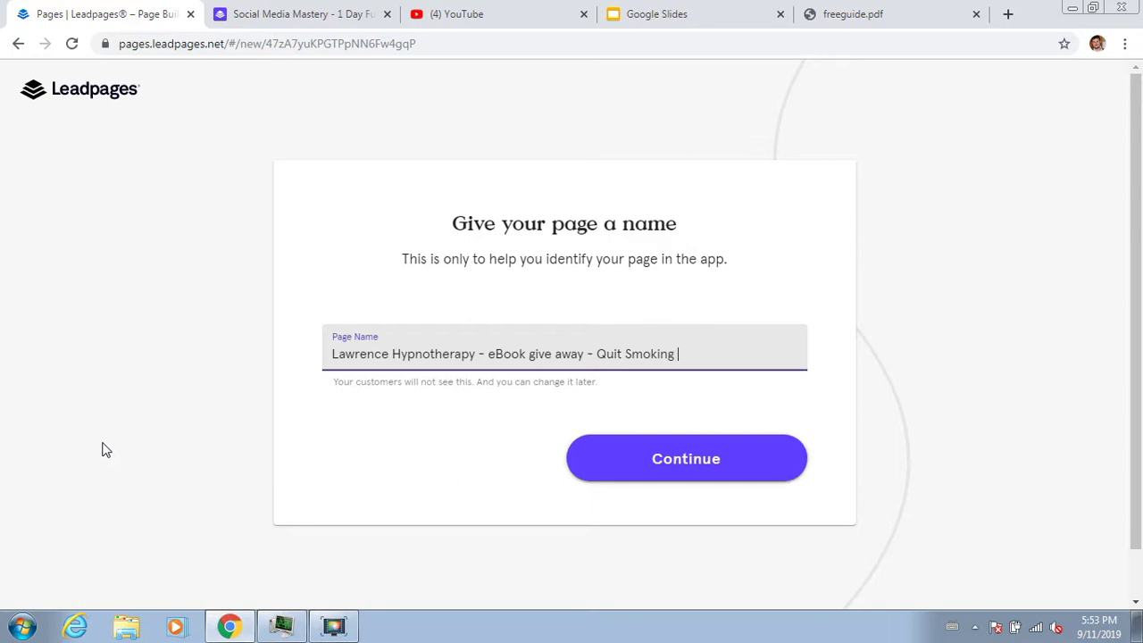
{"action": "type", "text": "in under 1 hour"}
{"action": "left_click", "coordinate": [686, 471]}
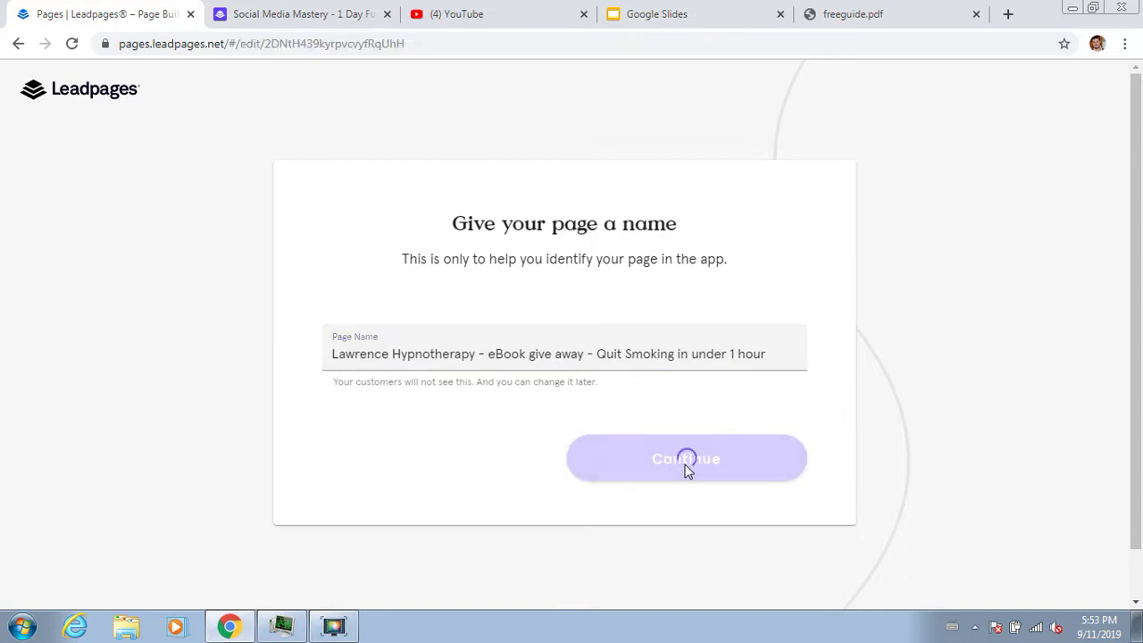
{"action": "left_click", "coordinate": [333, 625]}
{"action": "left_click", "coordinate": [696, 518]}
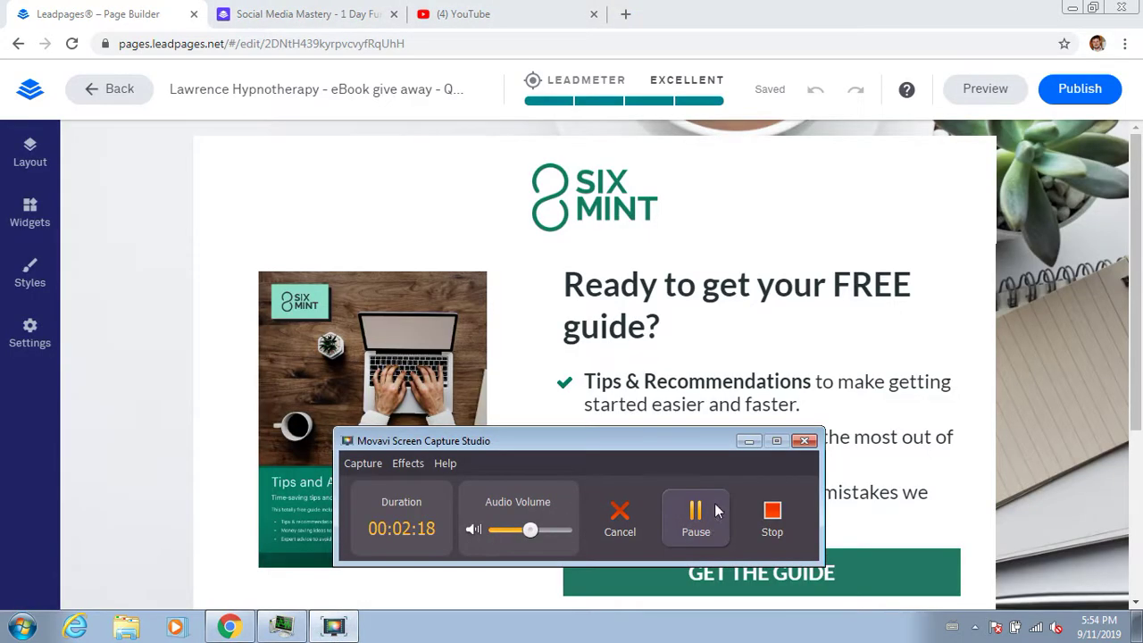
{"action": "left_click", "coordinate": [748, 440]}
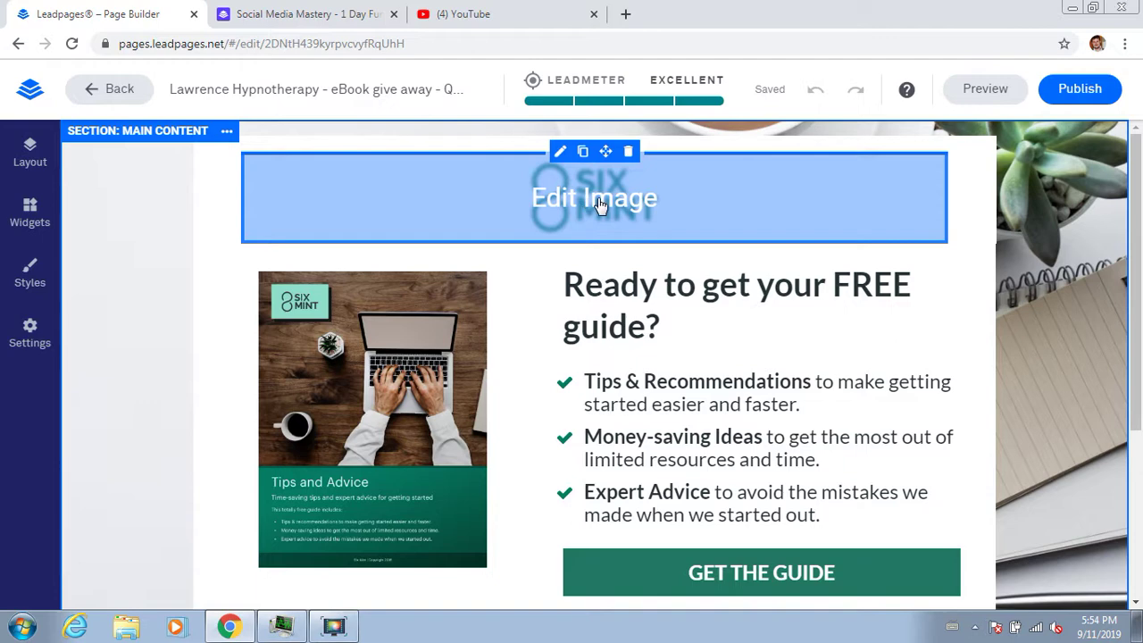
Step: Replace the Six Mint logo with the Expert Hypnotherapist Training banner from the stored images
{"action": "left_click", "coordinate": [618, 198]}
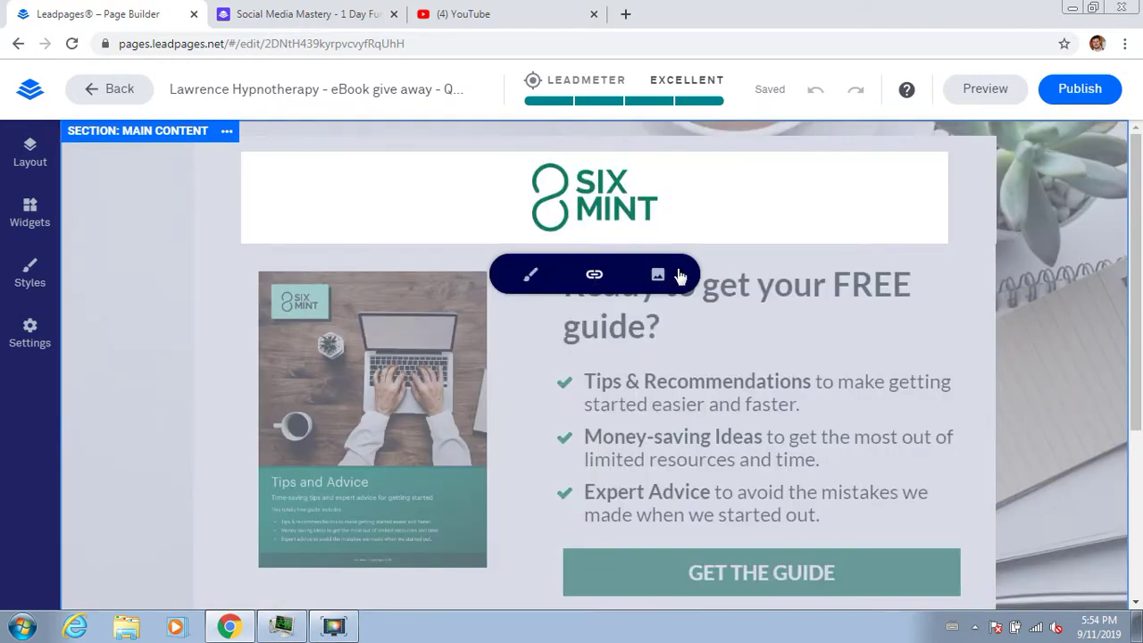
{"action": "left_click", "coordinate": [657, 277]}
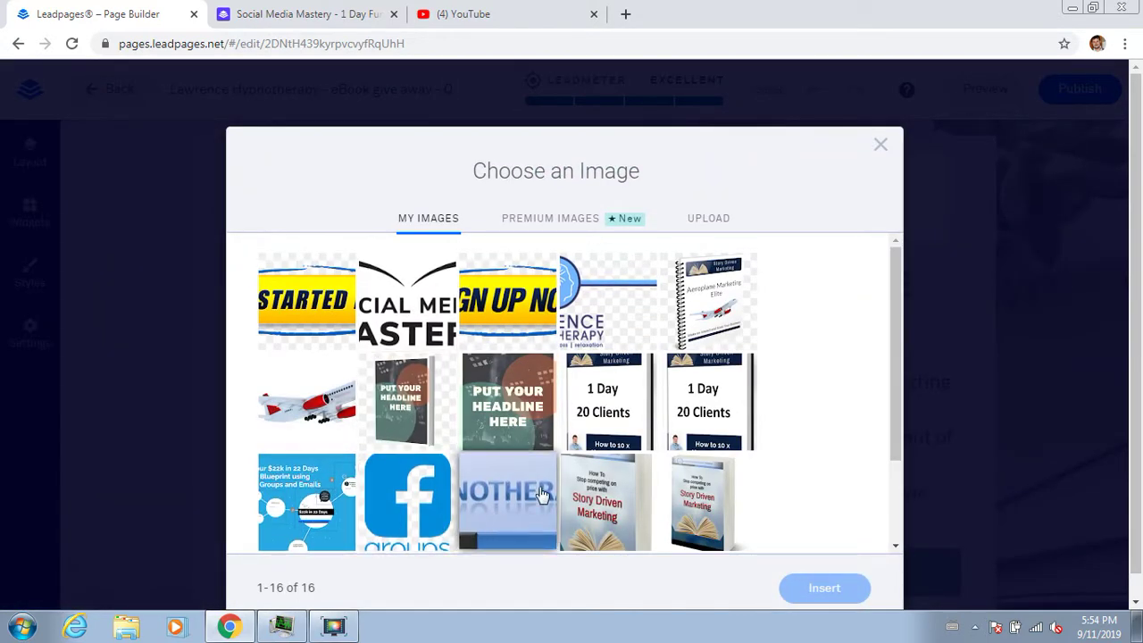
{"action": "left_click", "coordinate": [506, 497]}
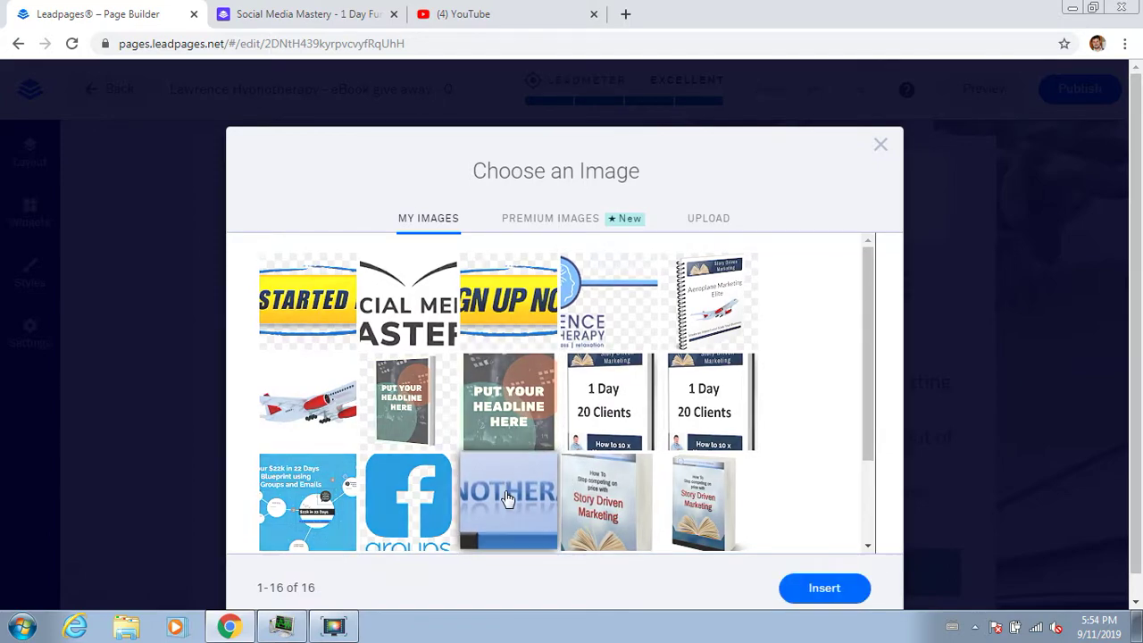
{"action": "left_click", "coordinate": [820, 586]}
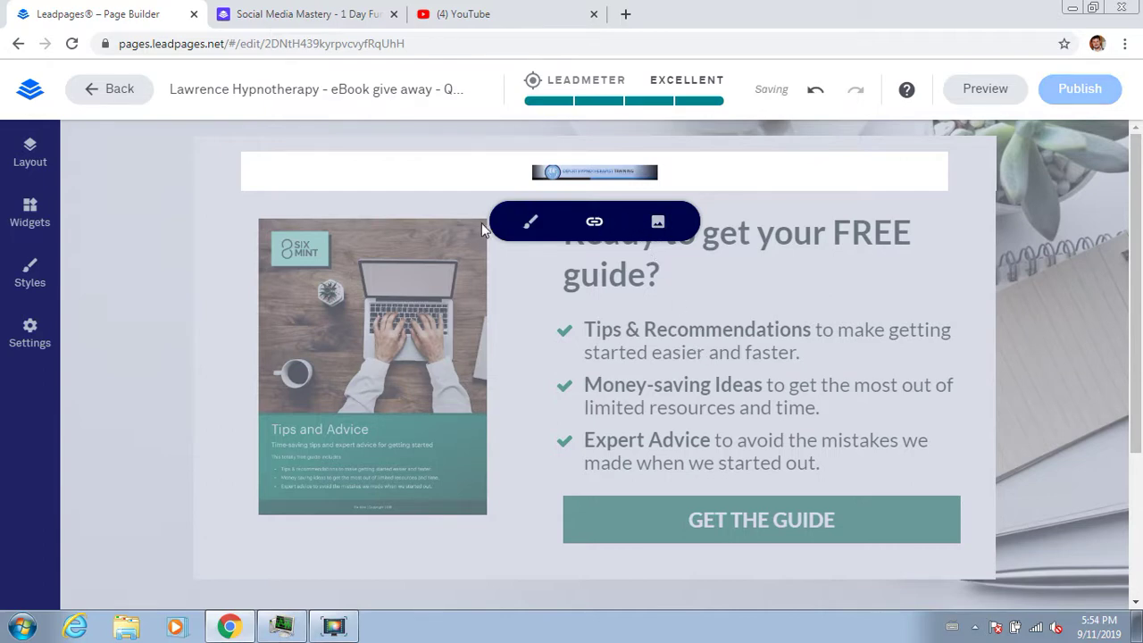
Step: Set the header banner's maximum image width to 6000
{"action": "left_click", "coordinate": [530, 225]}
{"action": "left_click", "coordinate": [564, 325]}
{"action": "left_click", "coordinate": [459, 324]}
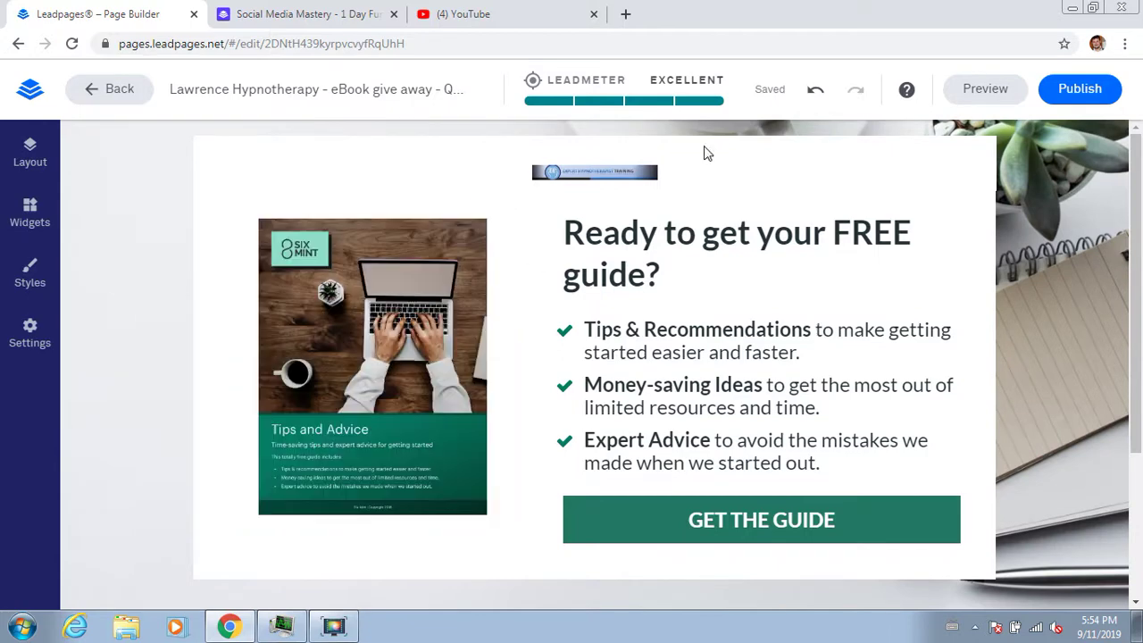
{"action": "left_click", "coordinate": [597, 178]}
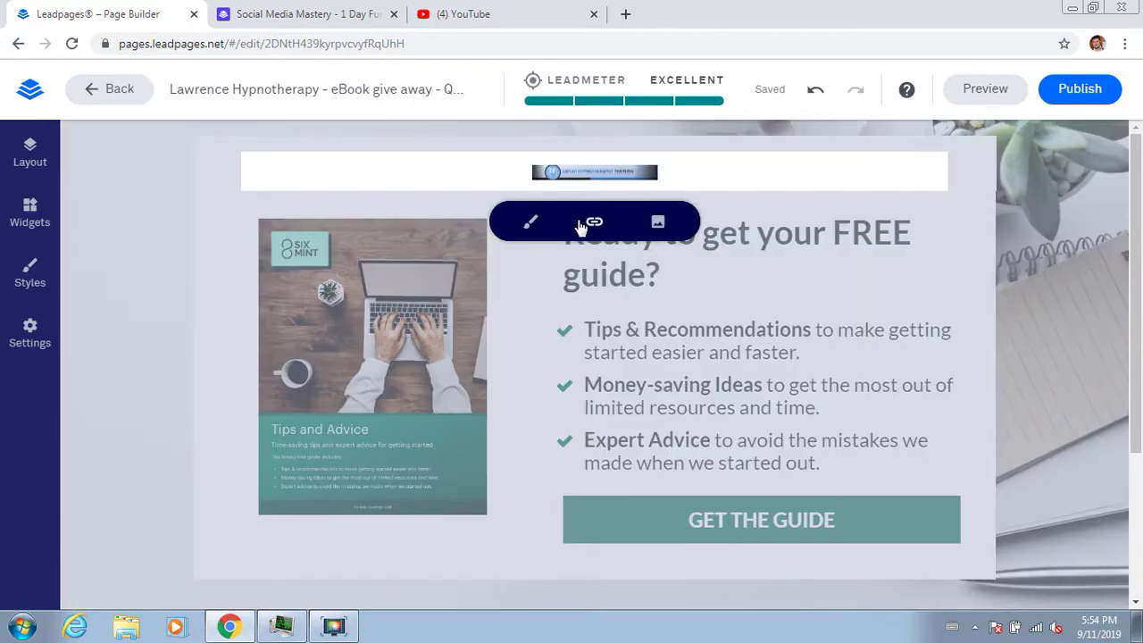
{"action": "left_click", "coordinate": [529, 221]}
{"action": "left_click", "coordinate": [551, 323]}
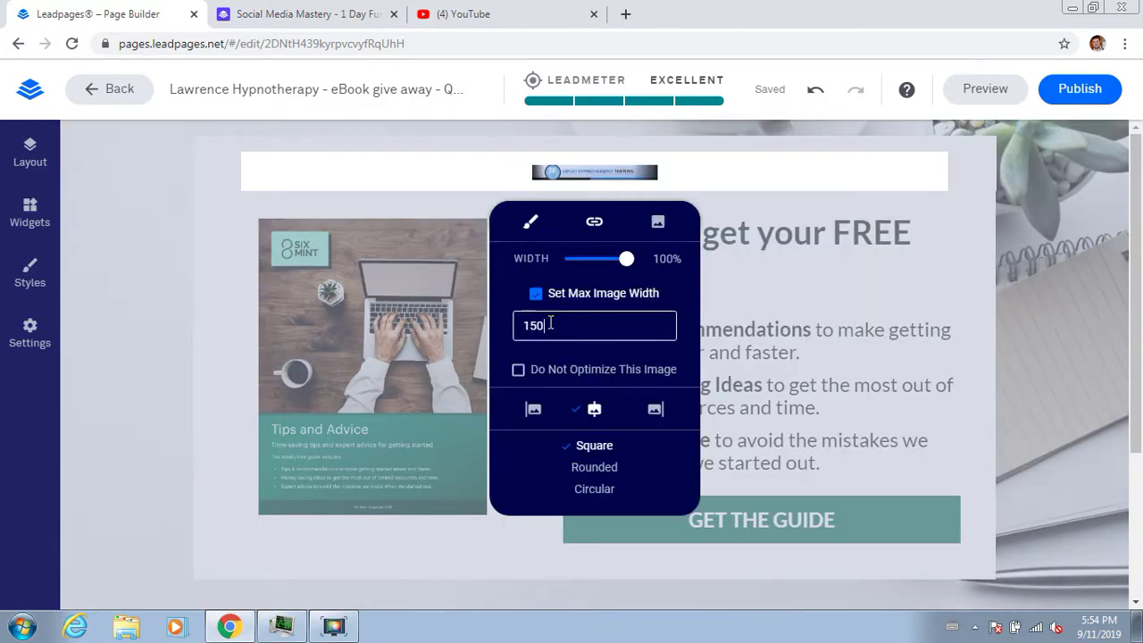
{"action": "key", "text": "BackSpace"}
{"action": "key", "text": "BackSpace"}
{"action": "key", "text": "BackSpace"}
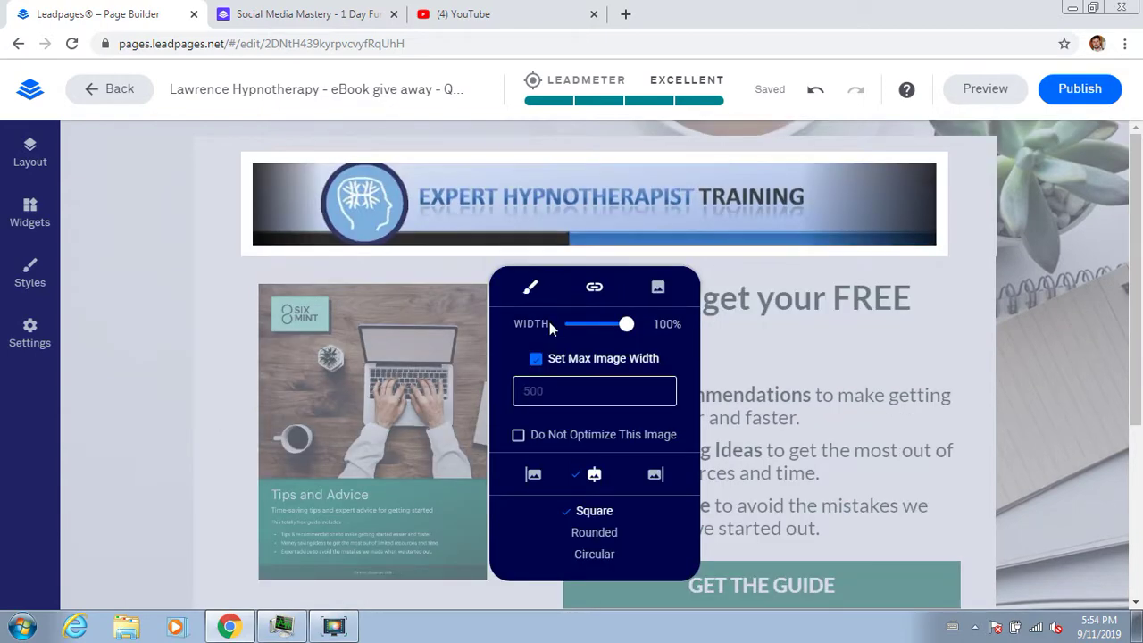
{"action": "type", "text": "6000"}
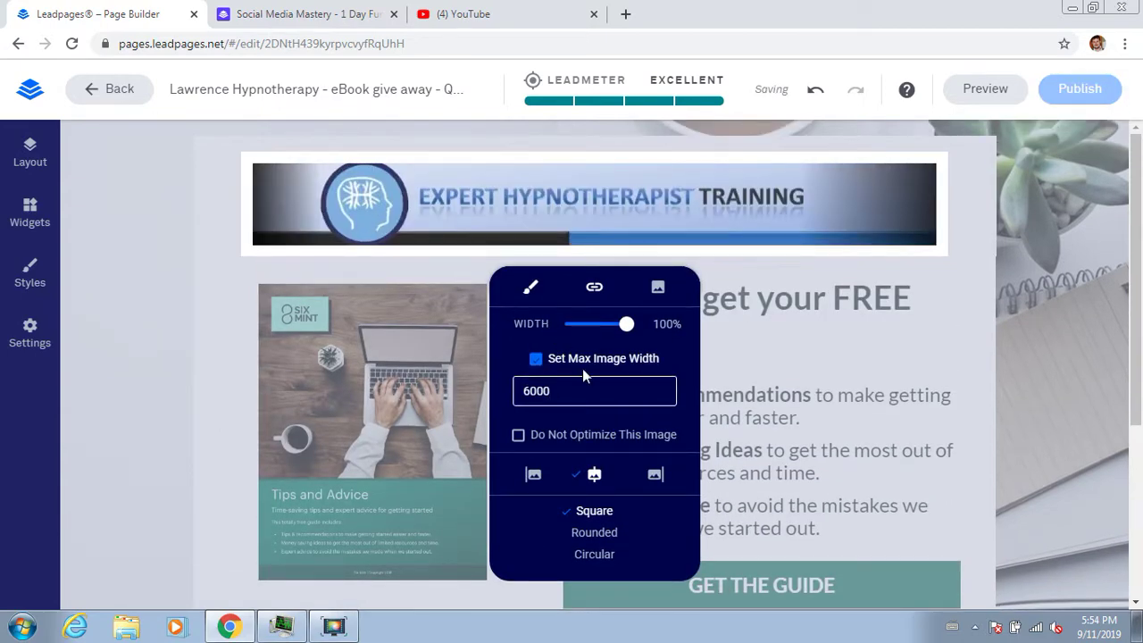
{"action": "left_click", "coordinate": [908, 352]}
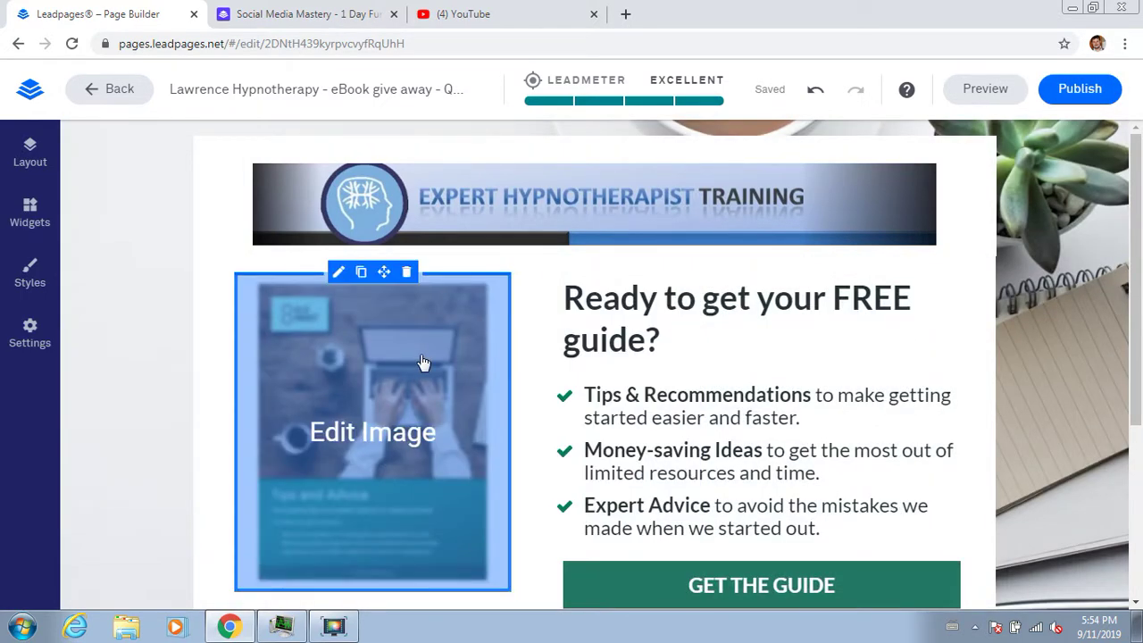
Step: Replace the template's guide cover picture with an uploaded image3171.png, the "How to Quit Smoking in Under an Hour" book cover
{"action": "left_click", "coordinate": [339, 274]}
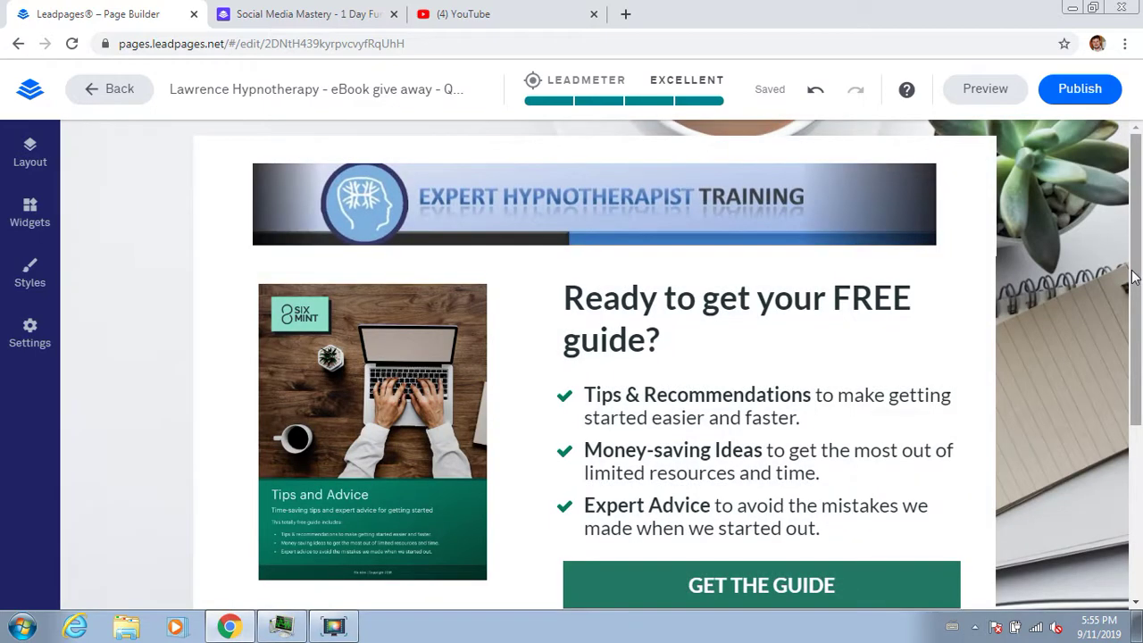
{"action": "scroll", "coordinate": [625, 357], "scroll_direction": "down", "scroll_amount": 1}
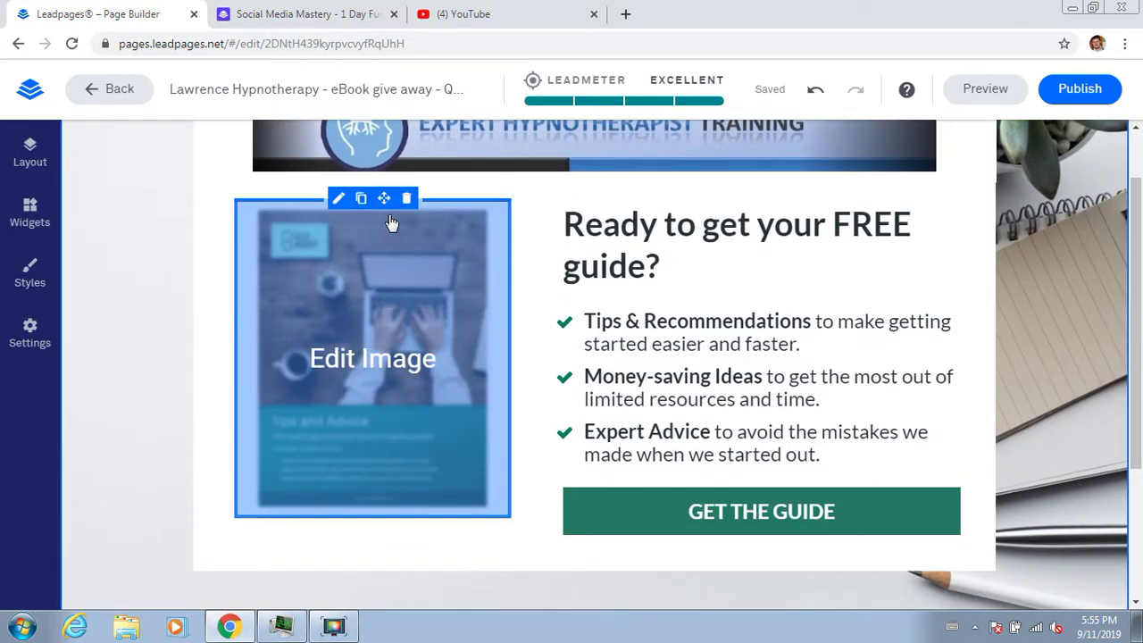
{"action": "left_click", "coordinate": [342, 386]}
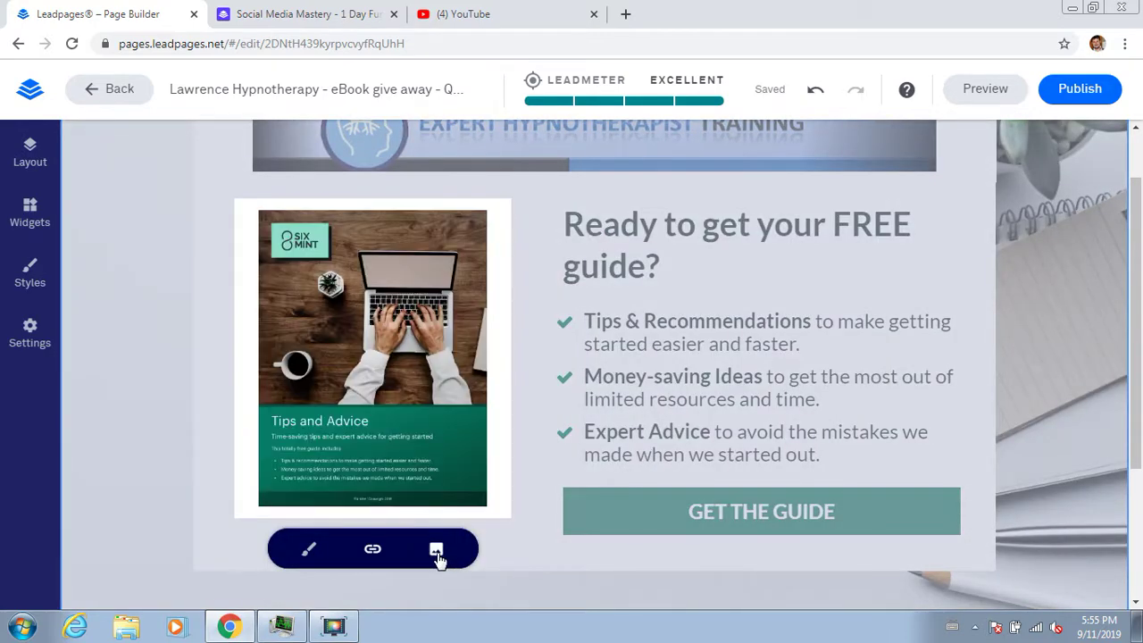
{"action": "left_click", "coordinate": [436, 551]}
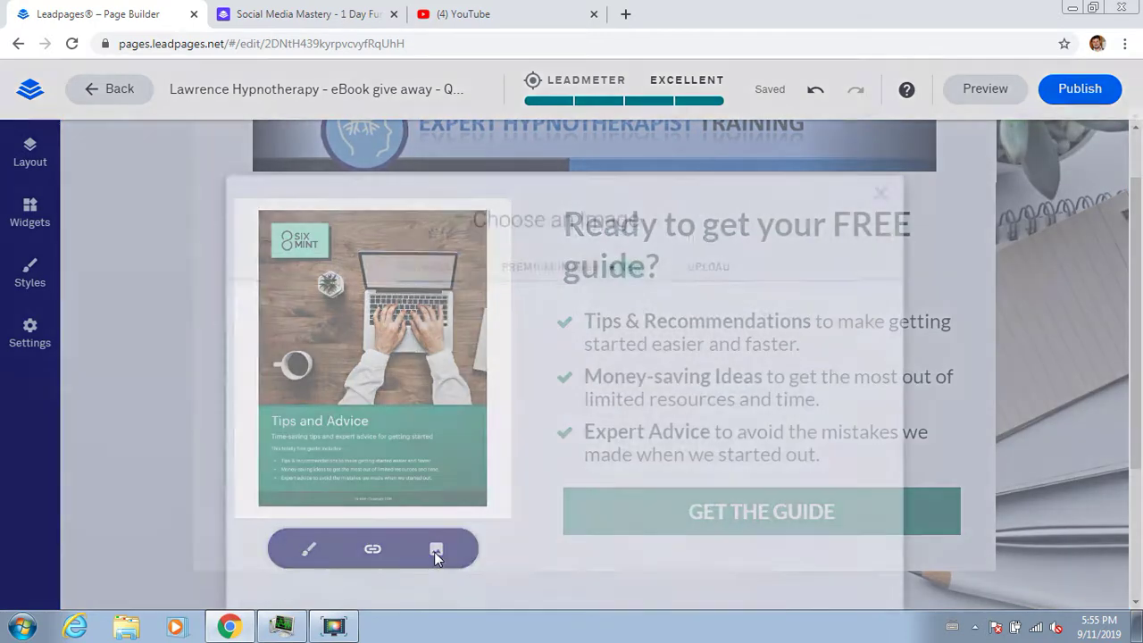
{"action": "left_click", "coordinate": [704, 220]}
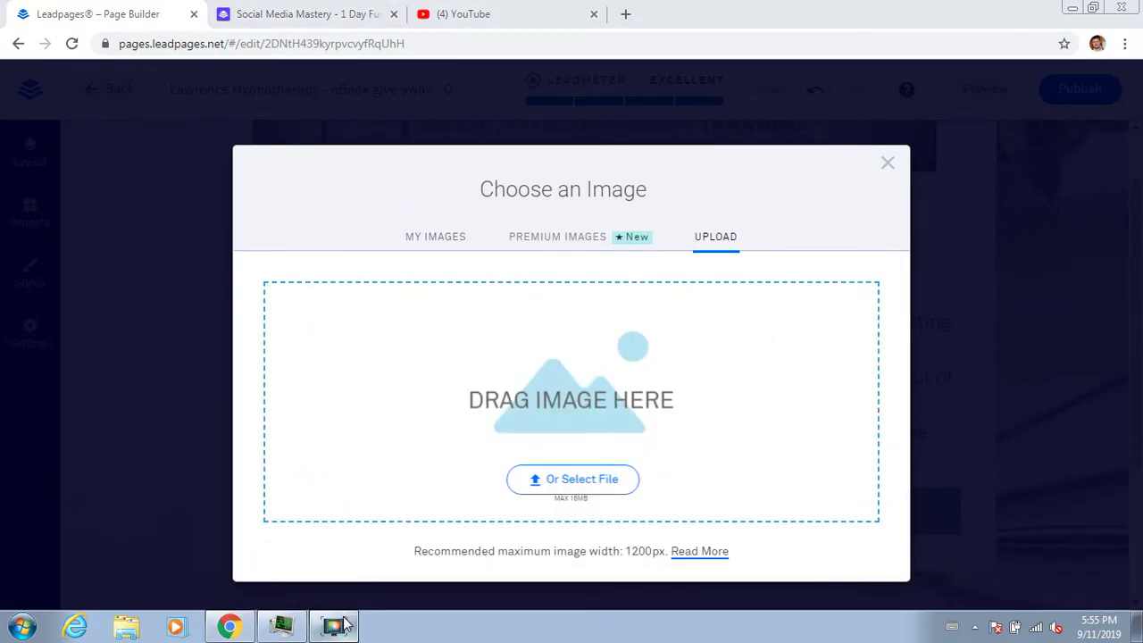
{"action": "left_click", "coordinate": [343, 623]}
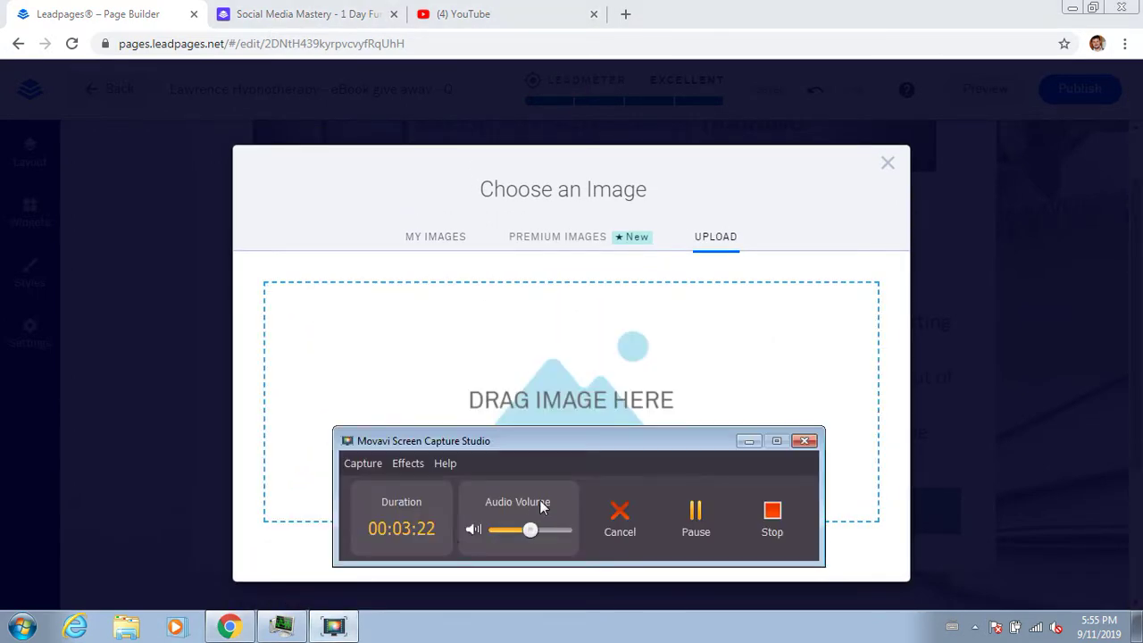
{"action": "left_click", "coordinate": [695, 518]}
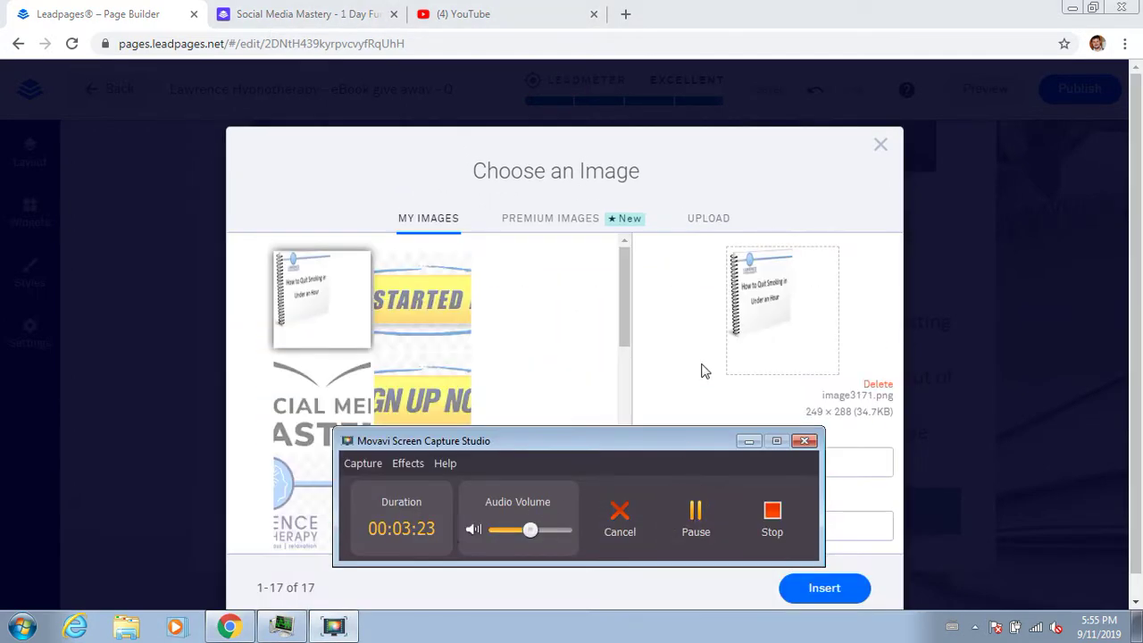
{"action": "left_click", "coordinate": [748, 441]}
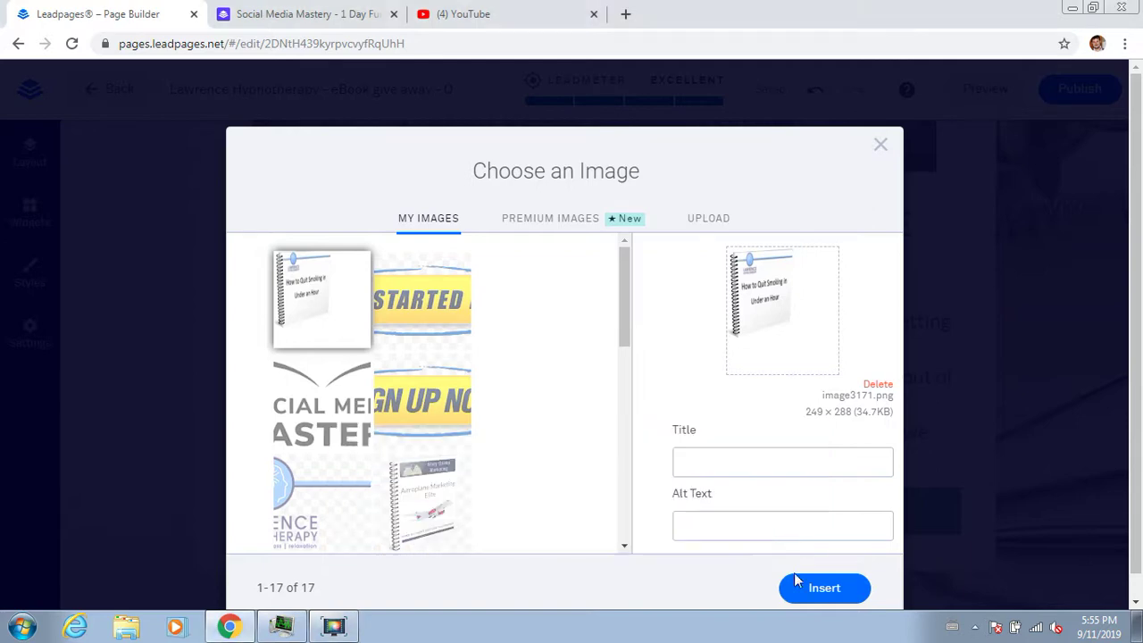
{"action": "left_click", "coordinate": [818, 585]}
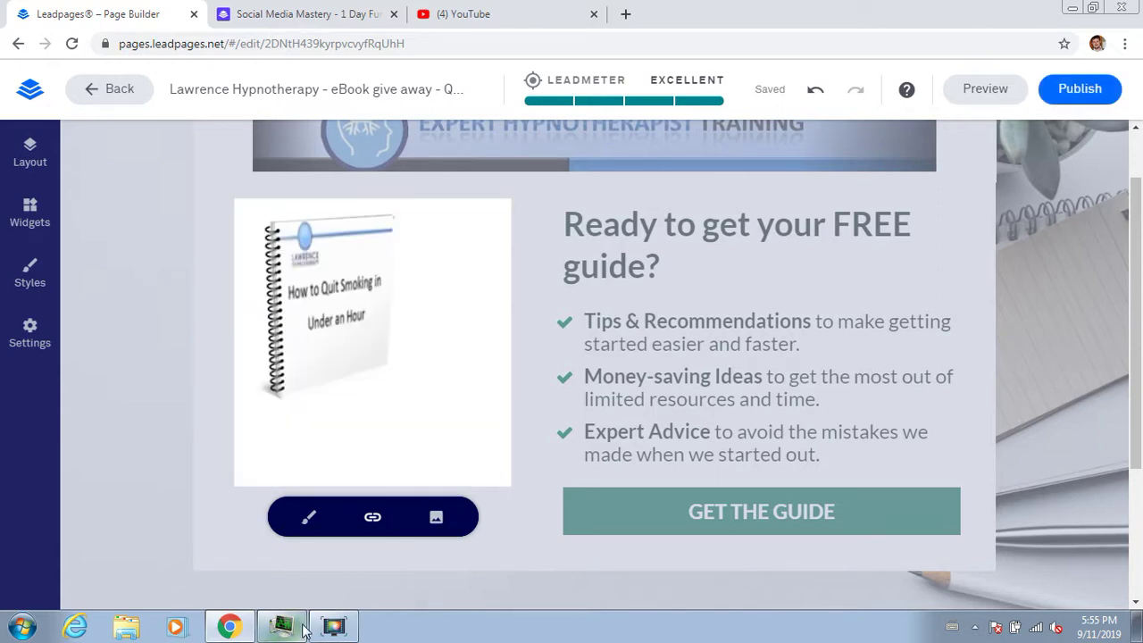
{"action": "left_click", "coordinate": [333, 626]}
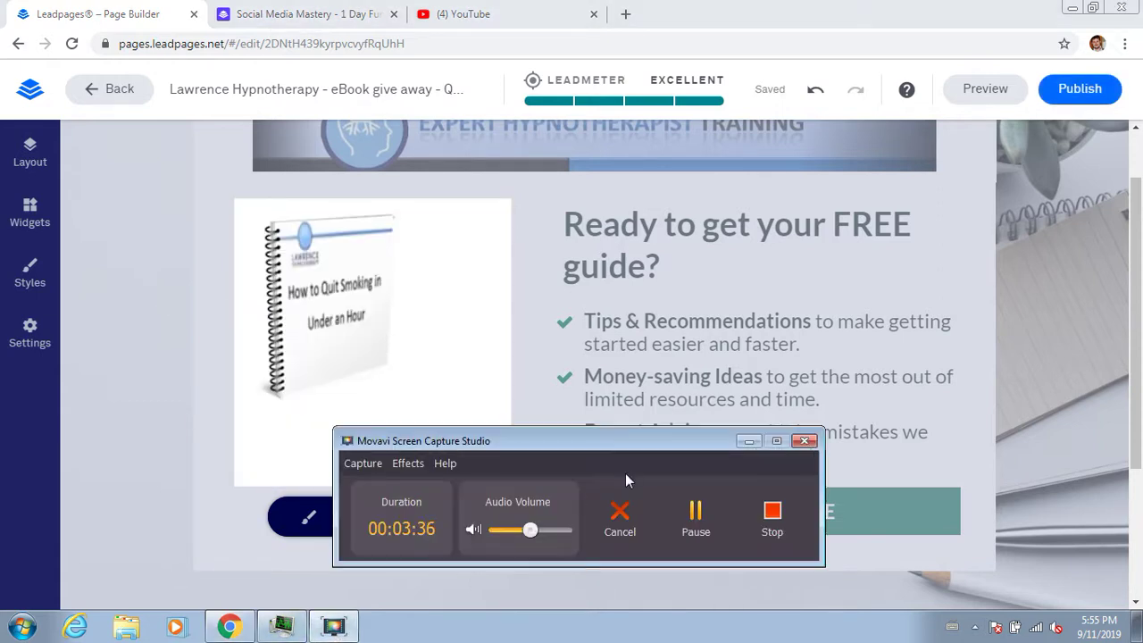
{"action": "left_click", "coordinate": [902, 319]}
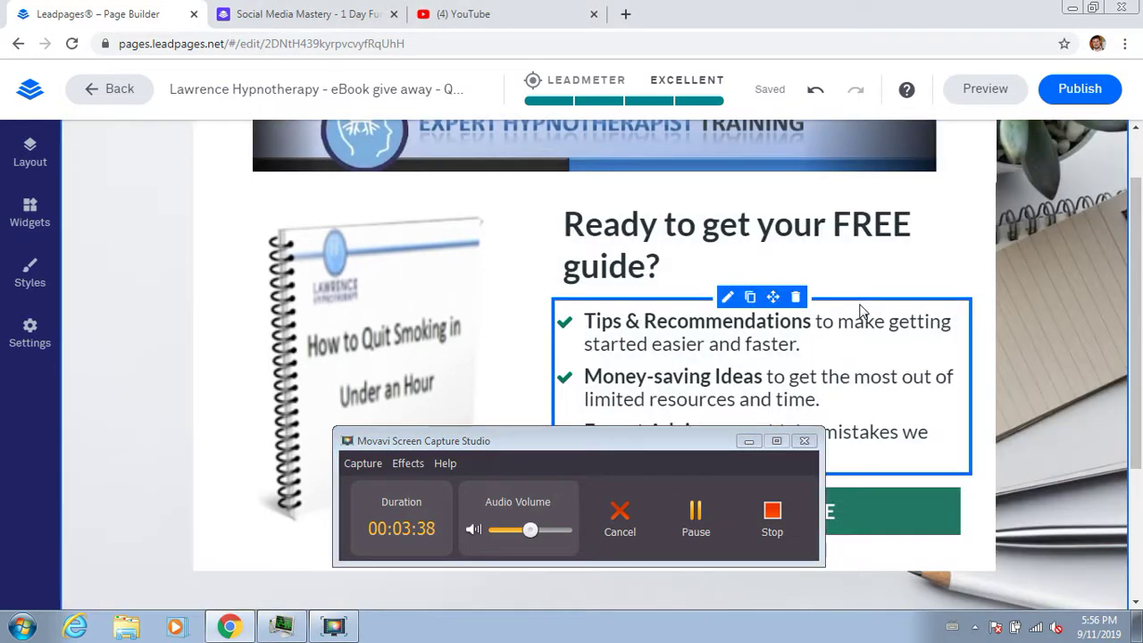
{"action": "left_click", "coordinate": [749, 442]}
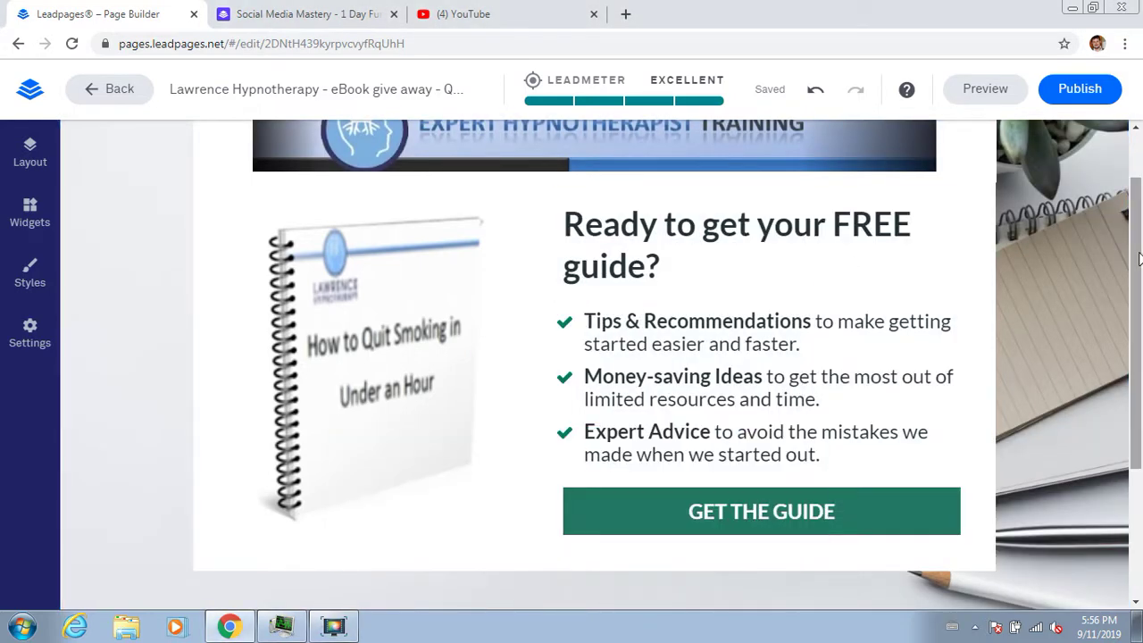
Step: Replace the "Ready to get your FREE guide?" headline with "How to Quit Smoking in Under an Hour"
{"action": "left_click_drag", "start_coordinate": [1134, 279], "coordinate": [1135, 221]}
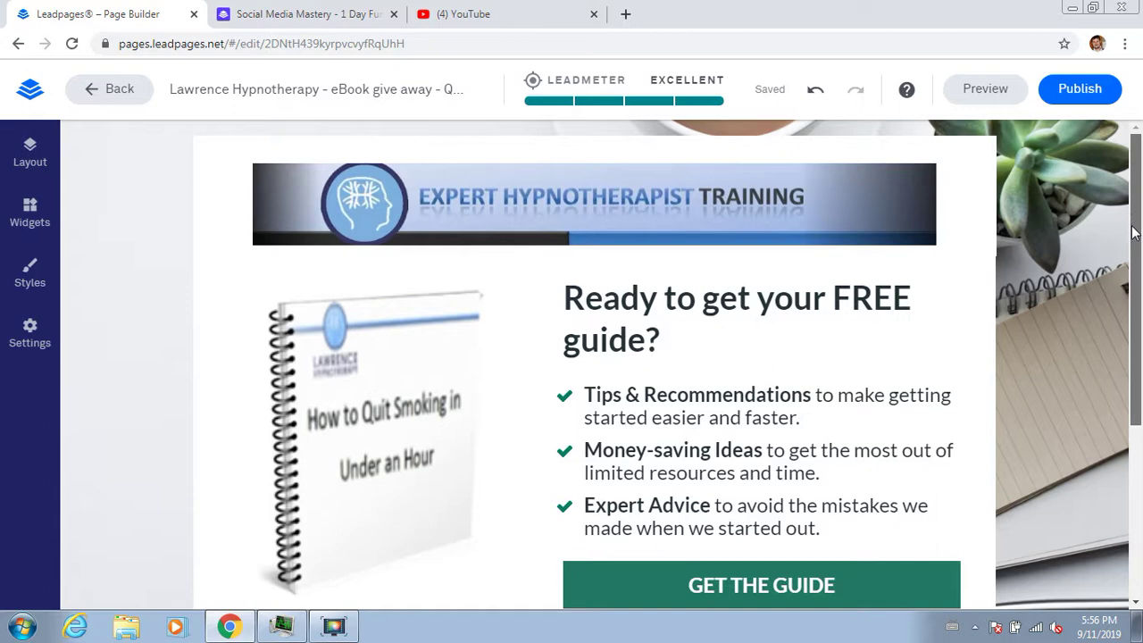
{"action": "left_click_drag", "start_coordinate": [1134, 233], "coordinate": [1134, 246]}
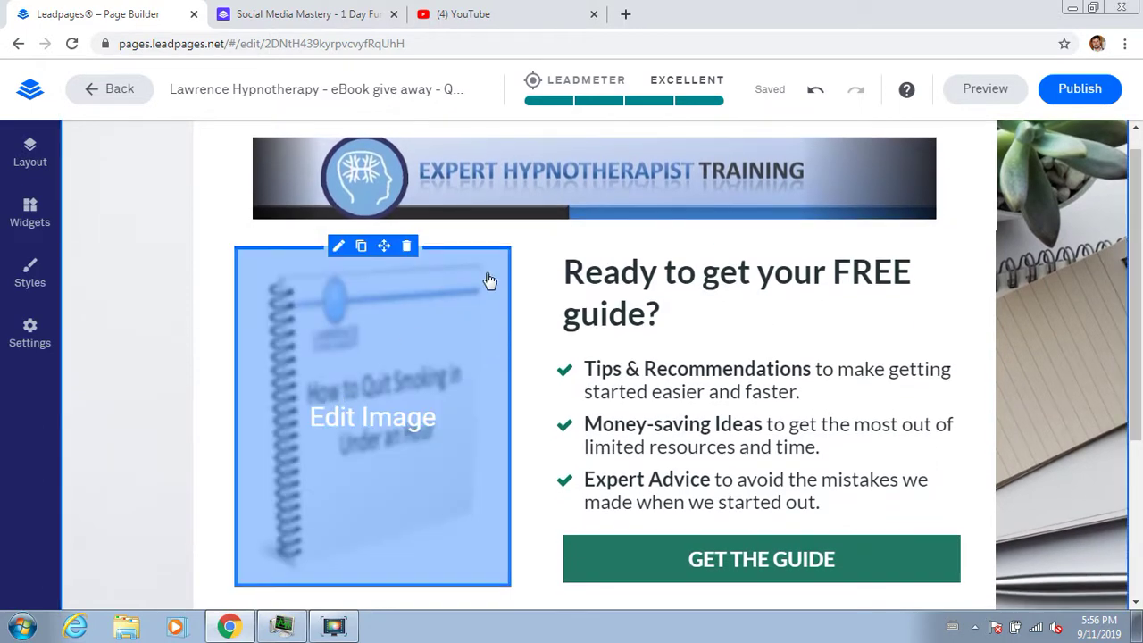
{"action": "left_click_drag", "start_coordinate": [709, 316], "coordinate": [510, 283]}
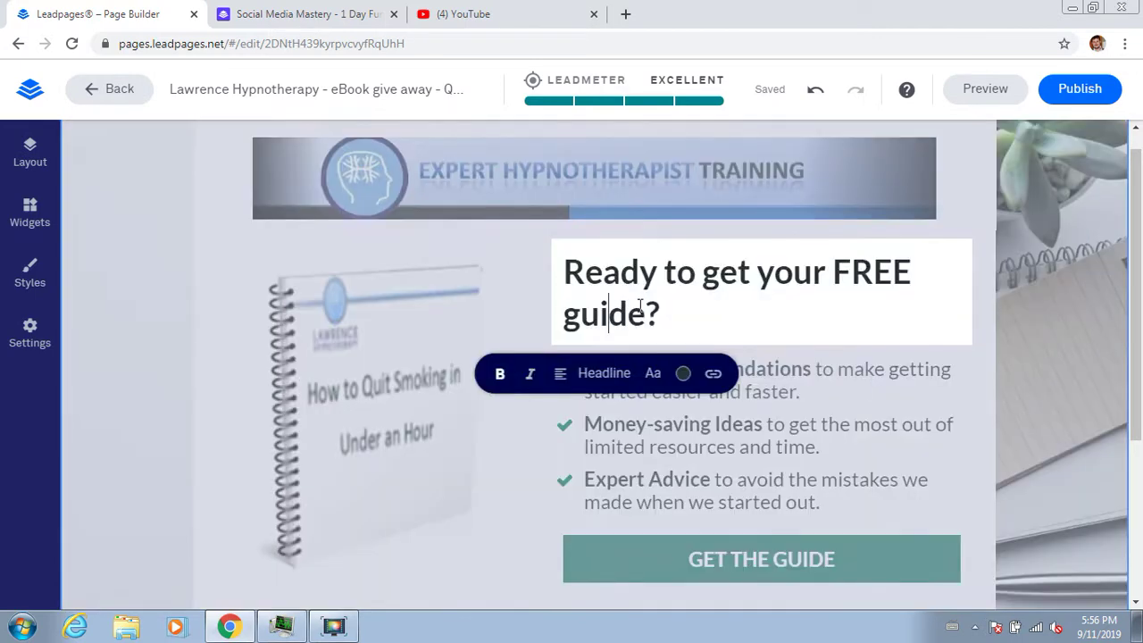
{"action": "left_click_drag", "start_coordinate": [662, 312], "coordinate": [572, 257]}
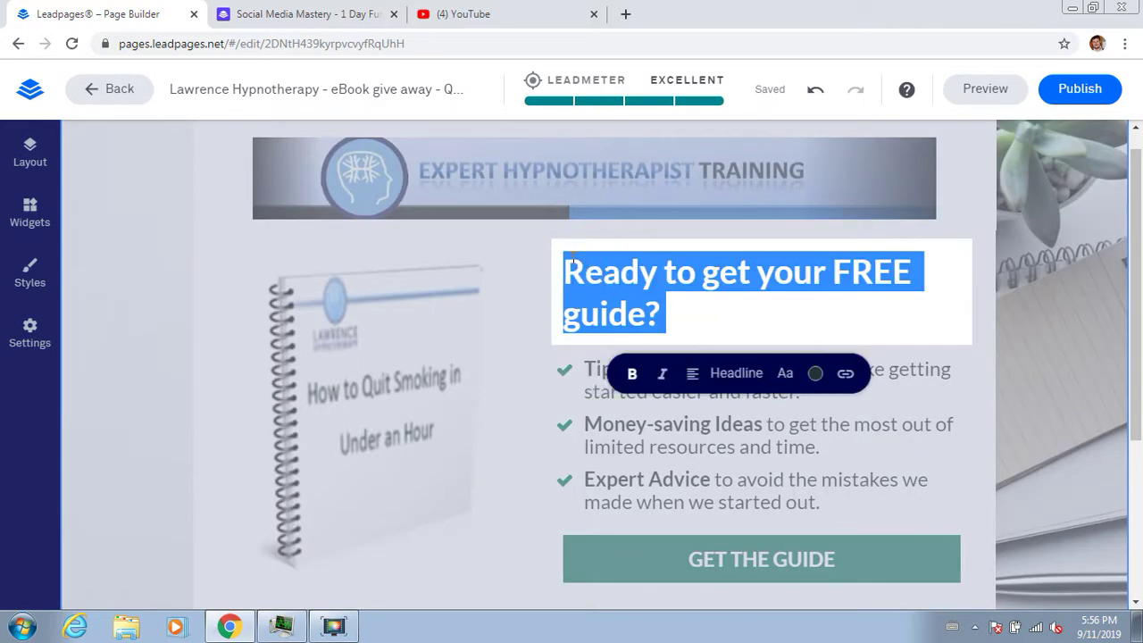
{"action": "type", "text": "How to Qui"}
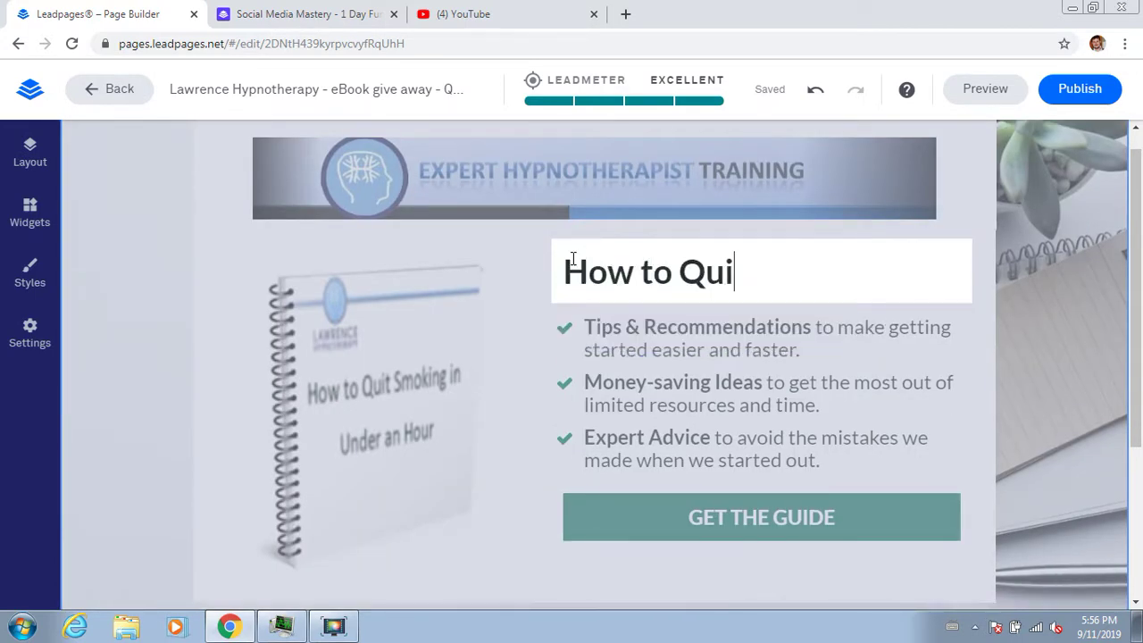
{"action": "type", "text": "t Smo"}
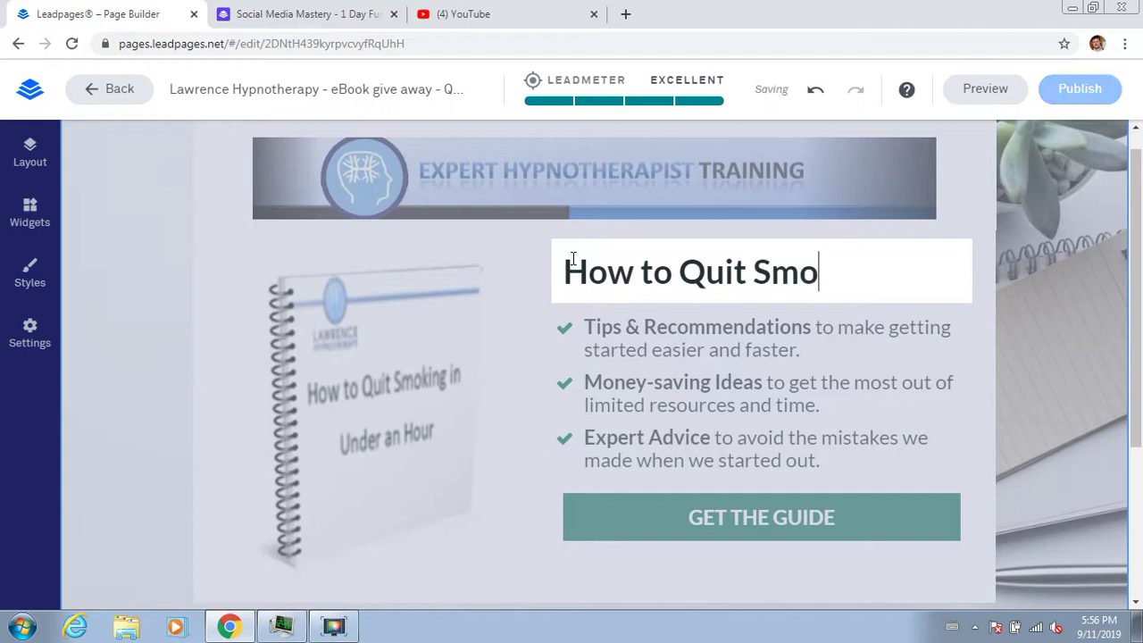
{"action": "type", "text": "king in Under "}
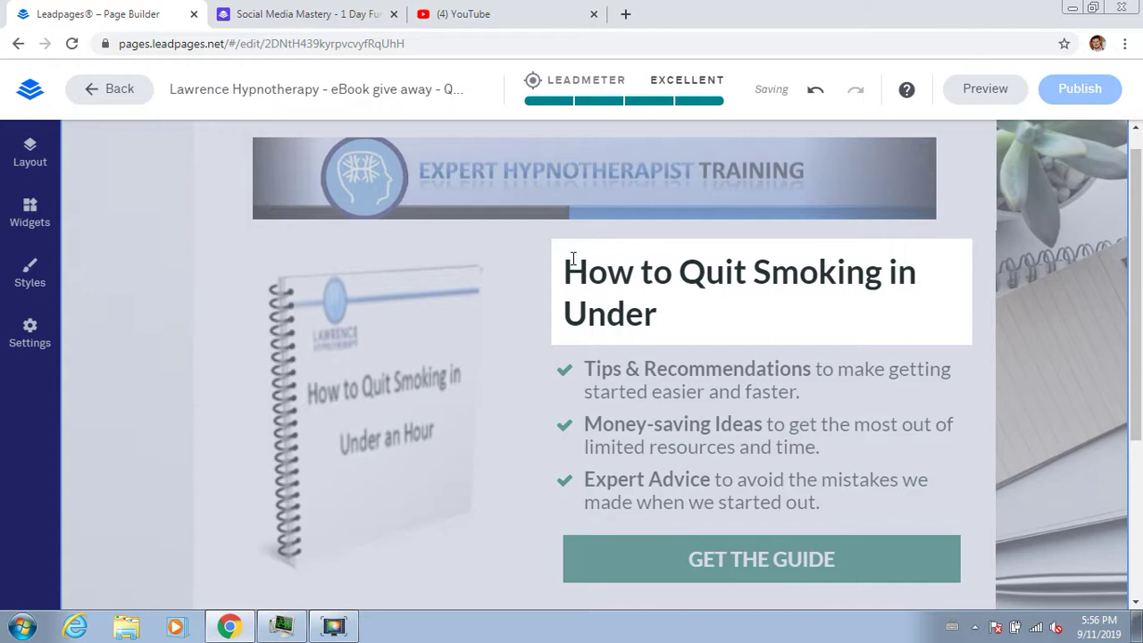
{"action": "type", "text": "an Hour"}
Step: Centre-align the headline above the bullet list
{"action": "left_click_drag", "start_coordinate": [845, 319], "coordinate": [562, 266]}
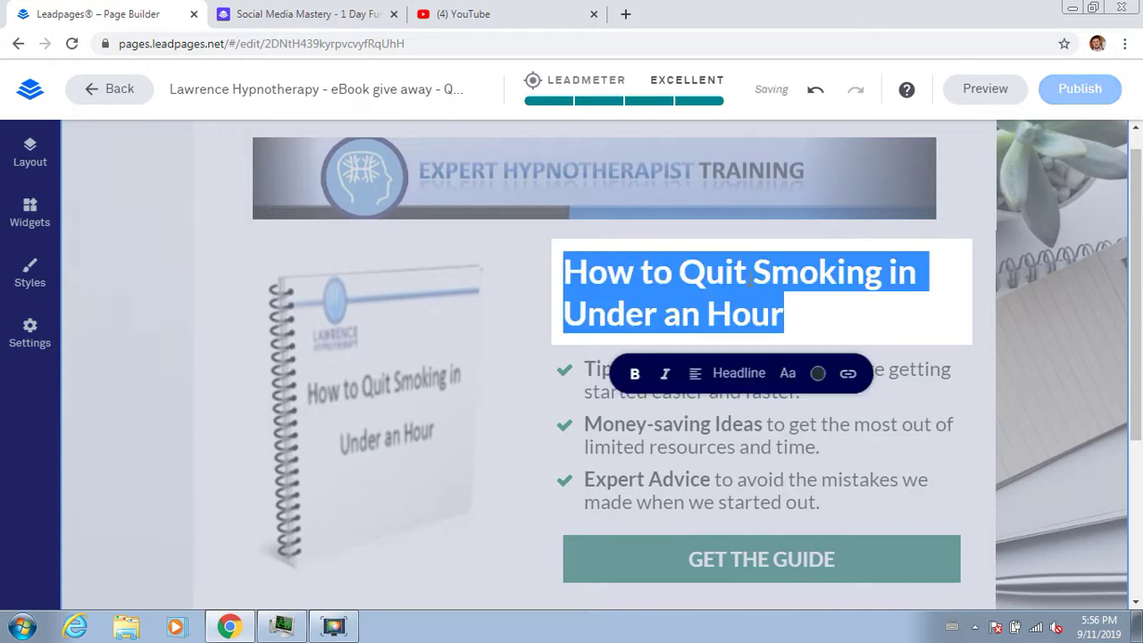
{"action": "left_click", "coordinate": [695, 375]}
{"action": "left_click", "coordinate": [741, 419]}
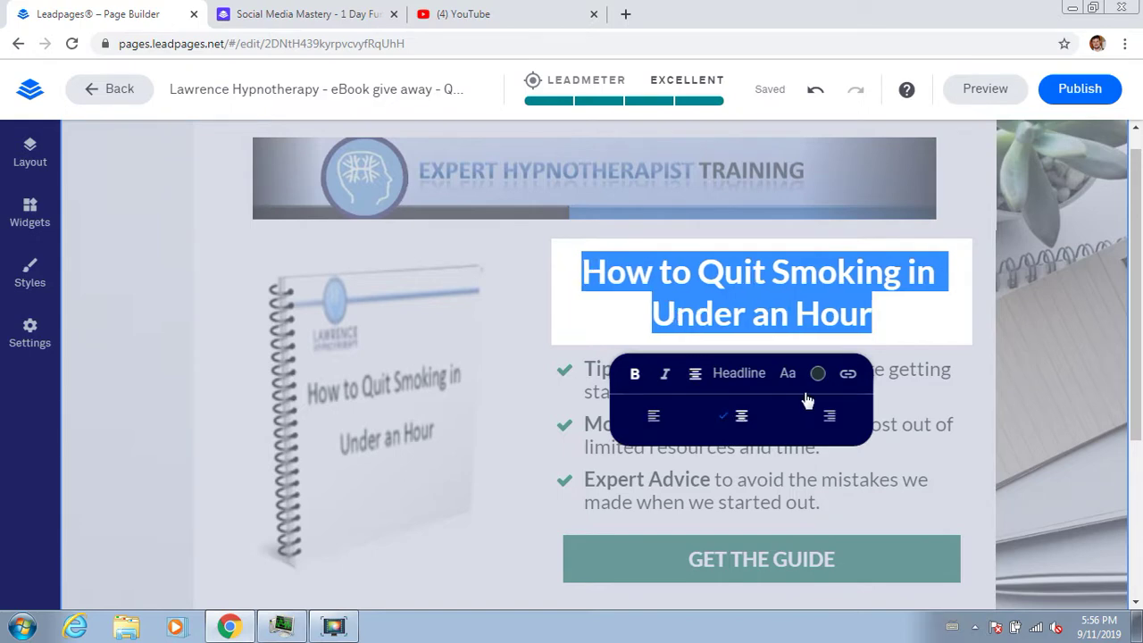
{"action": "left_click", "coordinate": [1078, 333]}
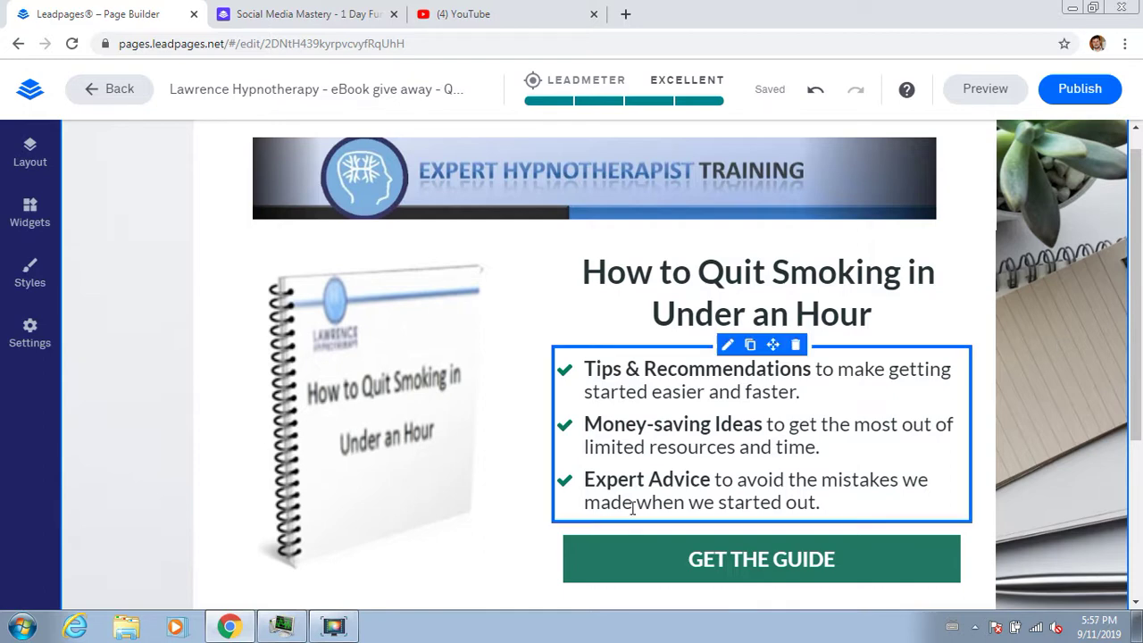
{"action": "left_click", "coordinate": [333, 625]}
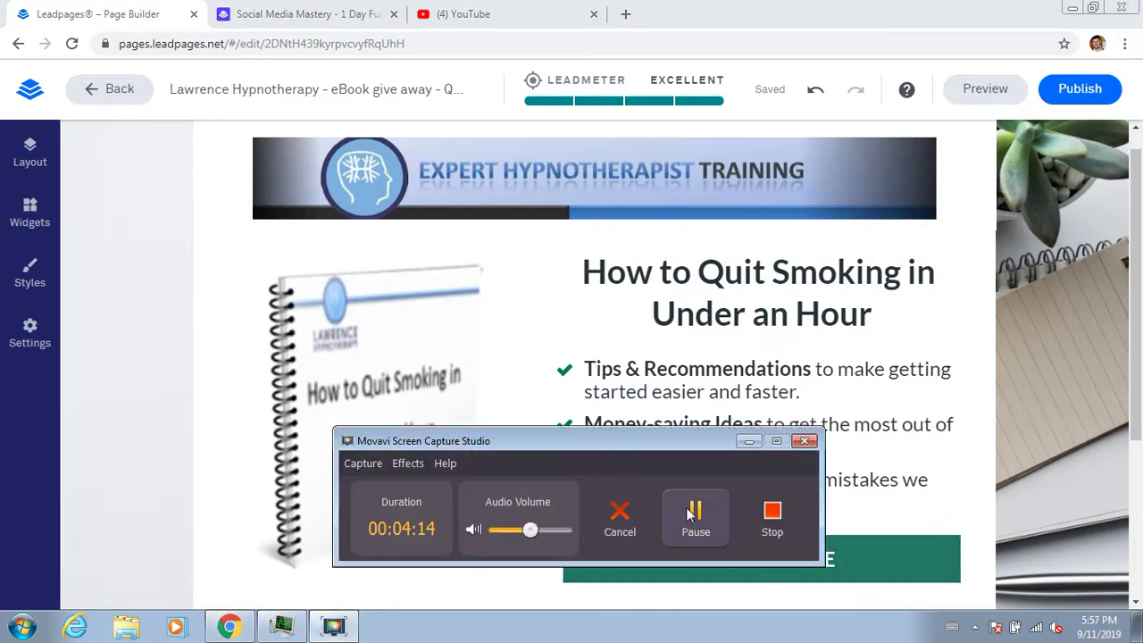
{"action": "left_click", "coordinate": [748, 442]}
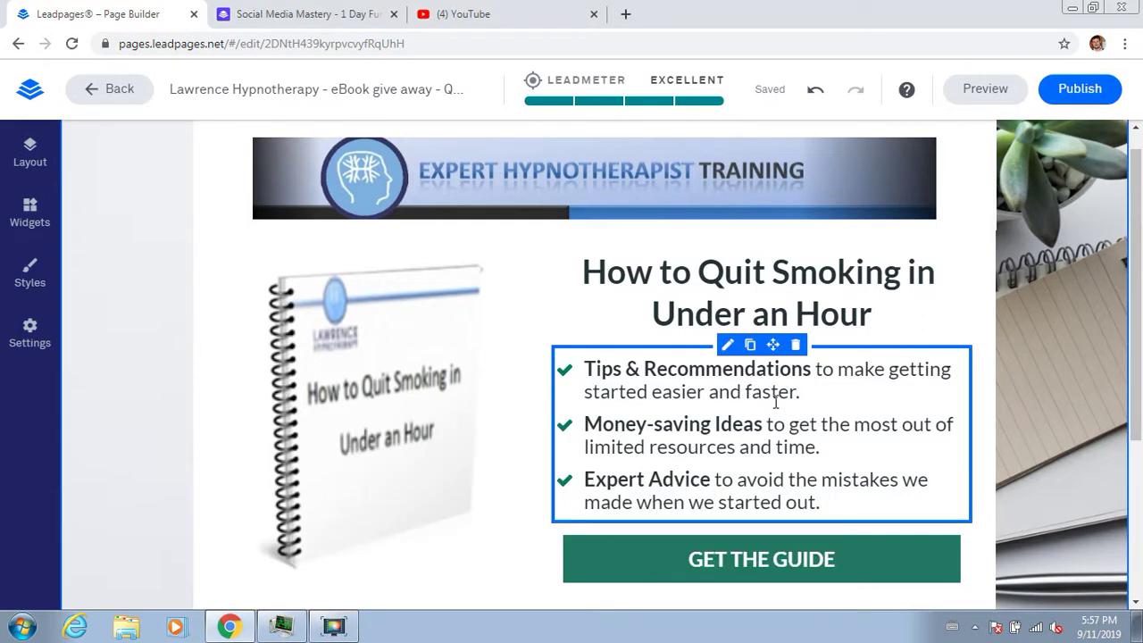
{"action": "left_click", "coordinate": [335, 629]}
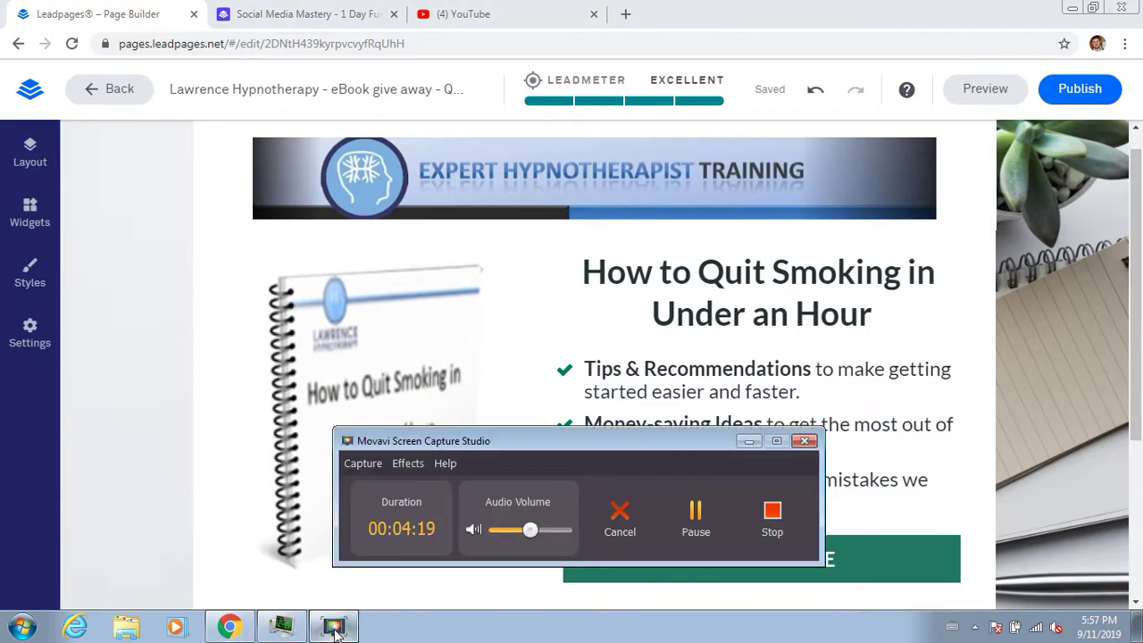
{"action": "left_click", "coordinate": [819, 398]}
{"action": "left_click_drag", "start_coordinate": [819, 398], "coordinate": [585, 369]}
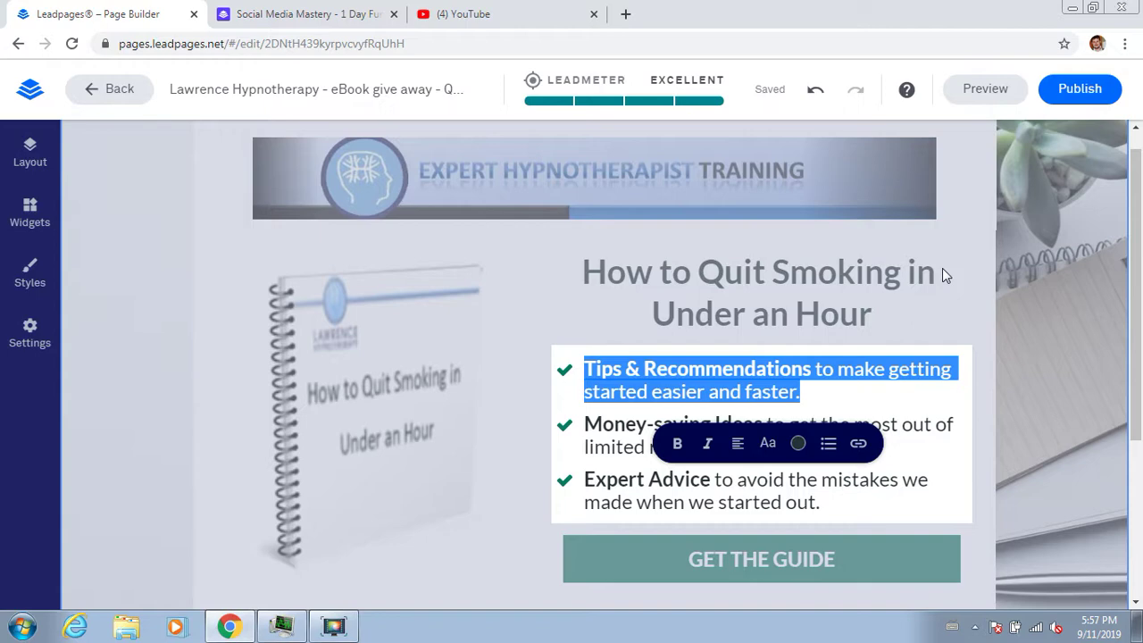
{"action": "left_click", "coordinate": [333, 625]}
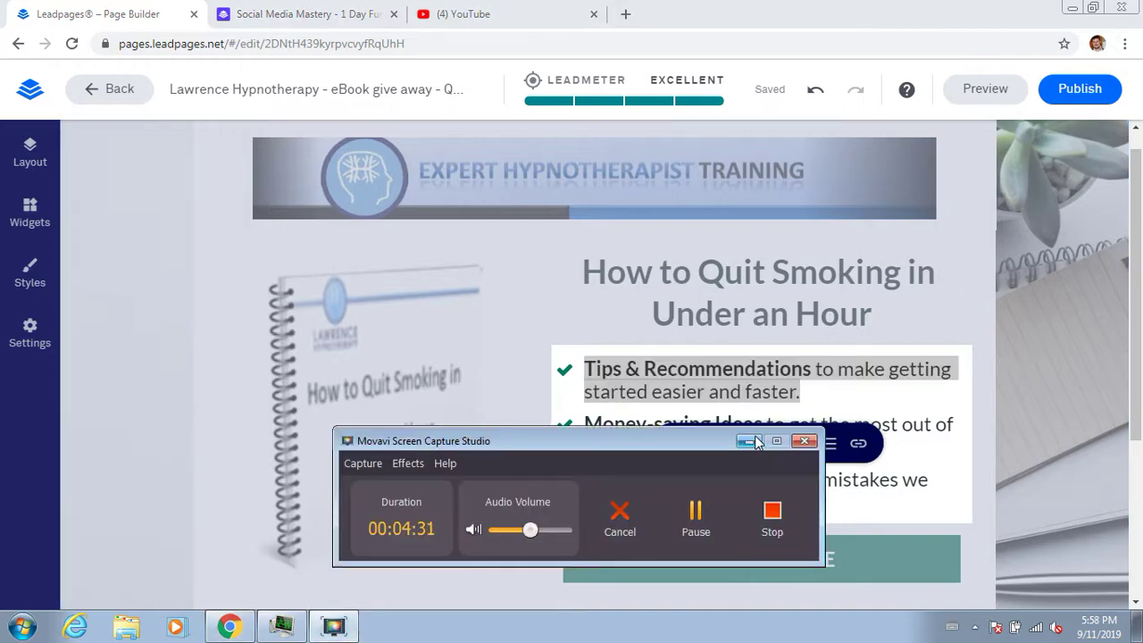
{"action": "left_click", "coordinate": [749, 441]}
Step: Replace the first bullet, "Tips & Recommendations", with "Stop Cigarette Cravings"
{"action": "left_click", "coordinate": [816, 393]}
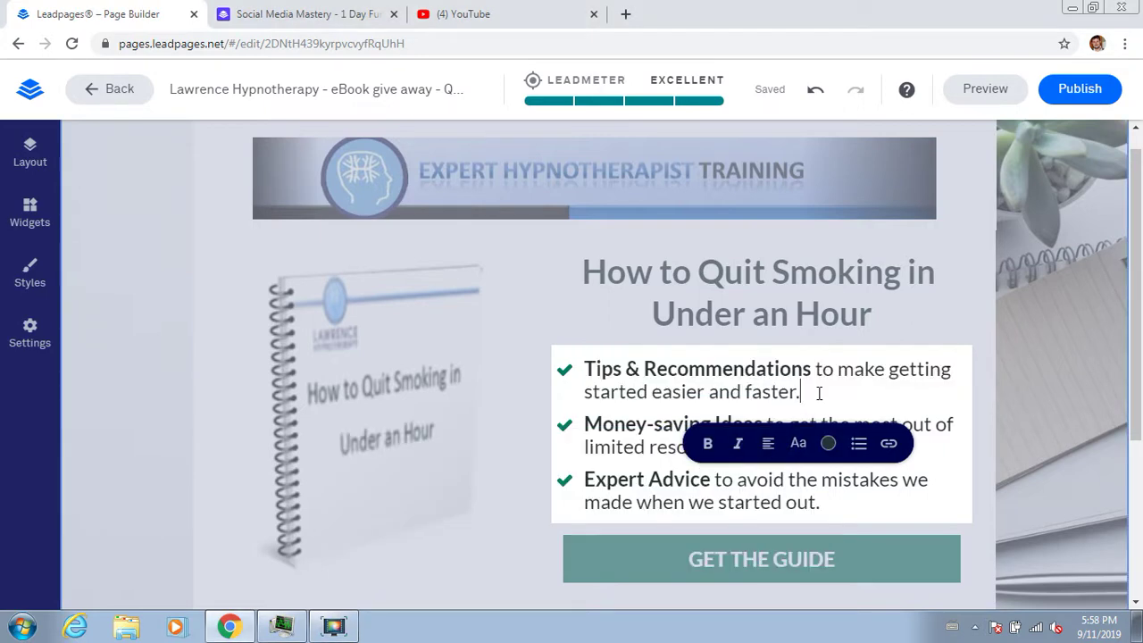
{"action": "left_click_drag", "start_coordinate": [815, 393], "coordinate": [587, 370]}
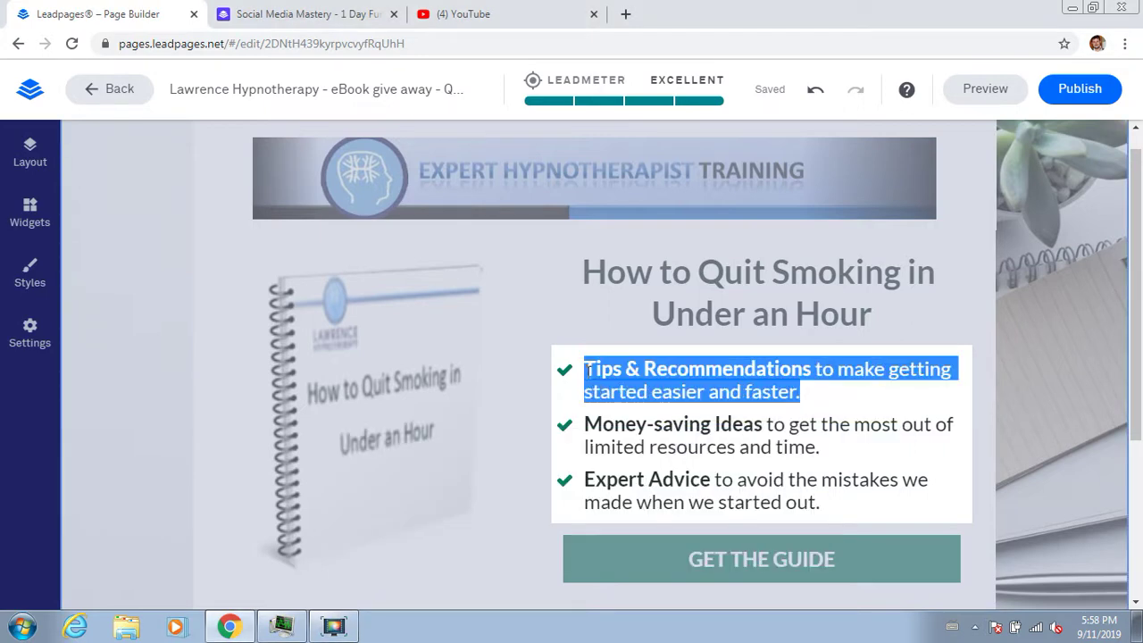
{"action": "type", "text": "St"}
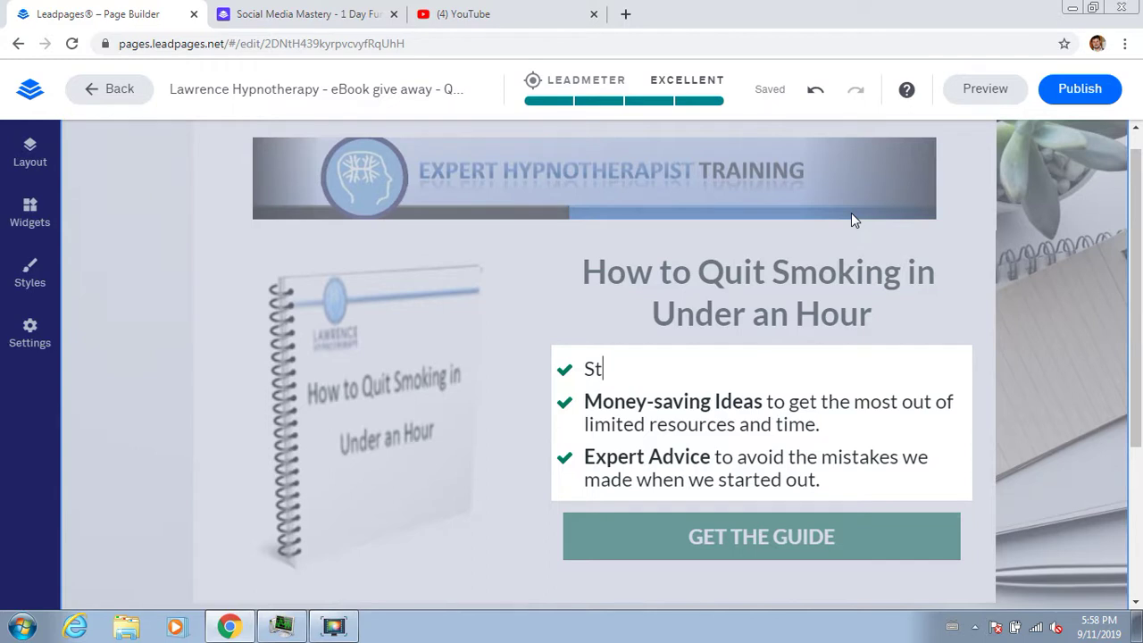
{"action": "type", "text": "op Cigaret"}
{"action": "key", "text": "BackSpace"}
{"action": "type", "text": "te"}
{"action": "key", "text": "BackSpace"}
{"action": "type", "text": "te Cravings"}
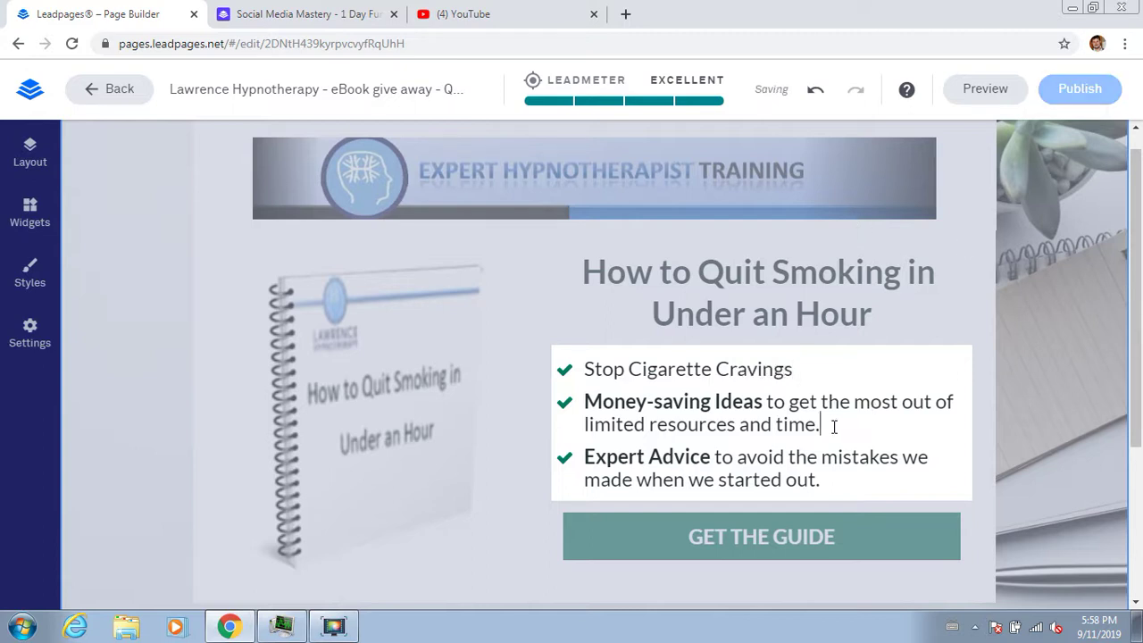
Step: Replace the "Money-saving Ideas" bullet with "Improve Your Health"
{"action": "left_click_drag", "start_coordinate": [822, 423], "coordinate": [584, 402]}
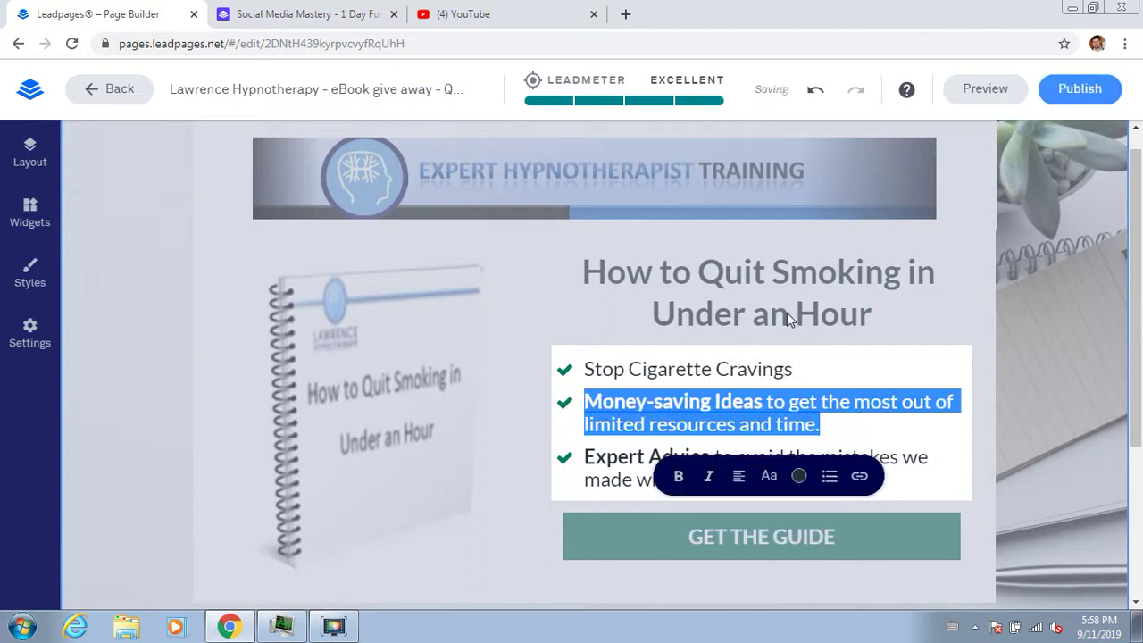
{"action": "type", "text": "Improve "}
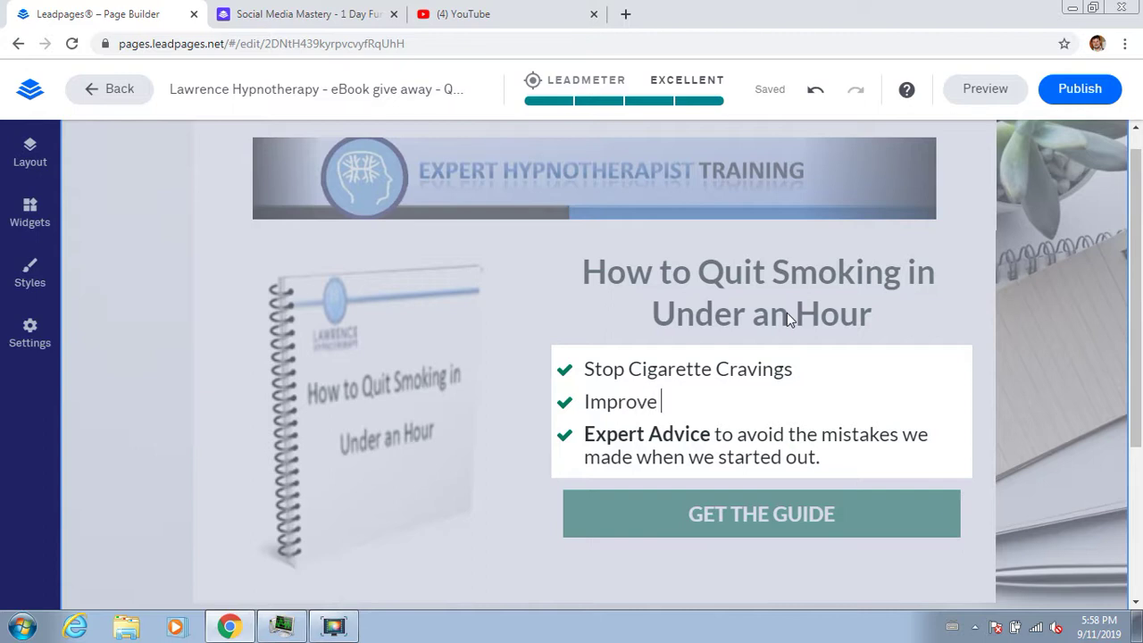
{"action": "type", "text": "Your Health"}
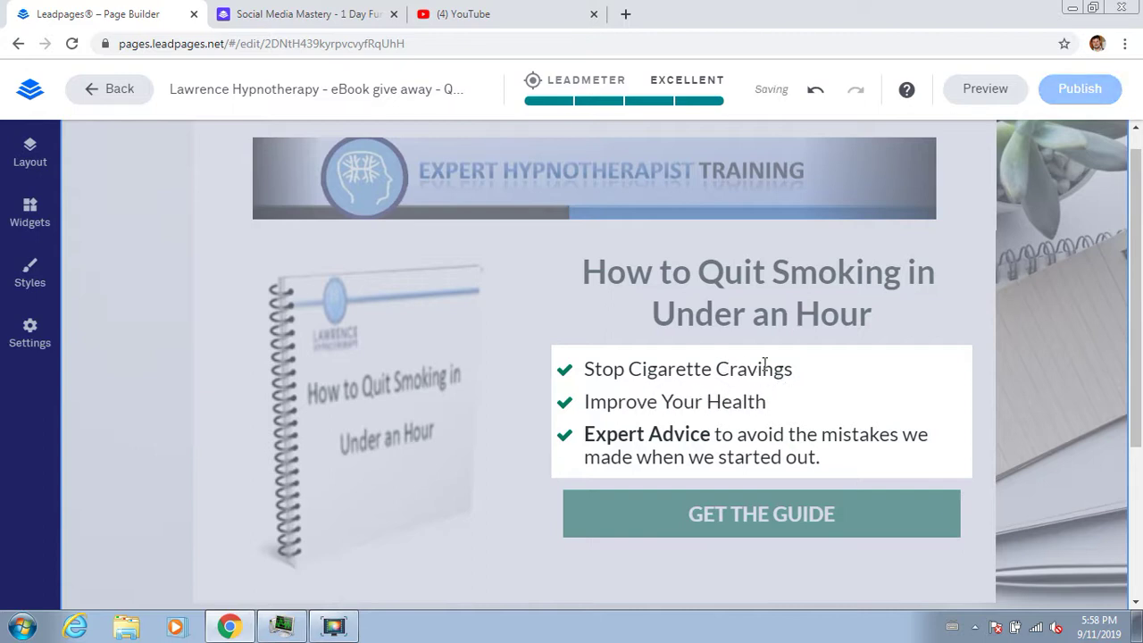
Step: Make "Cigarette Cravings" bold in the first bullet and "Health" bold in the second
{"action": "left_click_drag", "start_coordinate": [792, 368], "coordinate": [630, 368]}
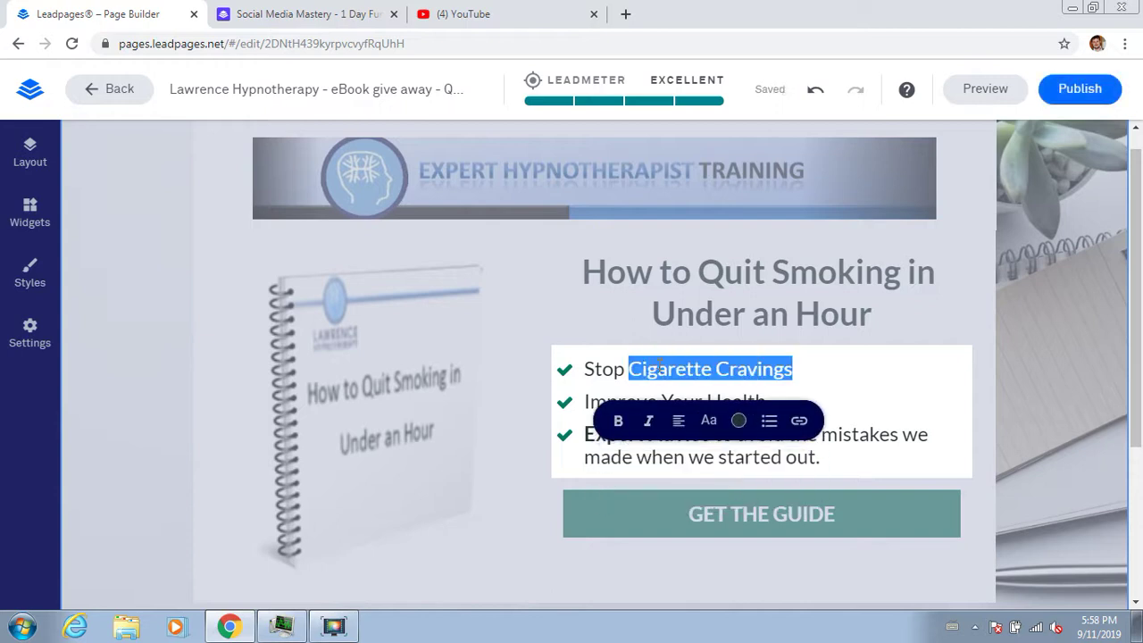
{"action": "left_click", "coordinate": [618, 421]}
{"action": "left_click", "coordinate": [778, 369]}
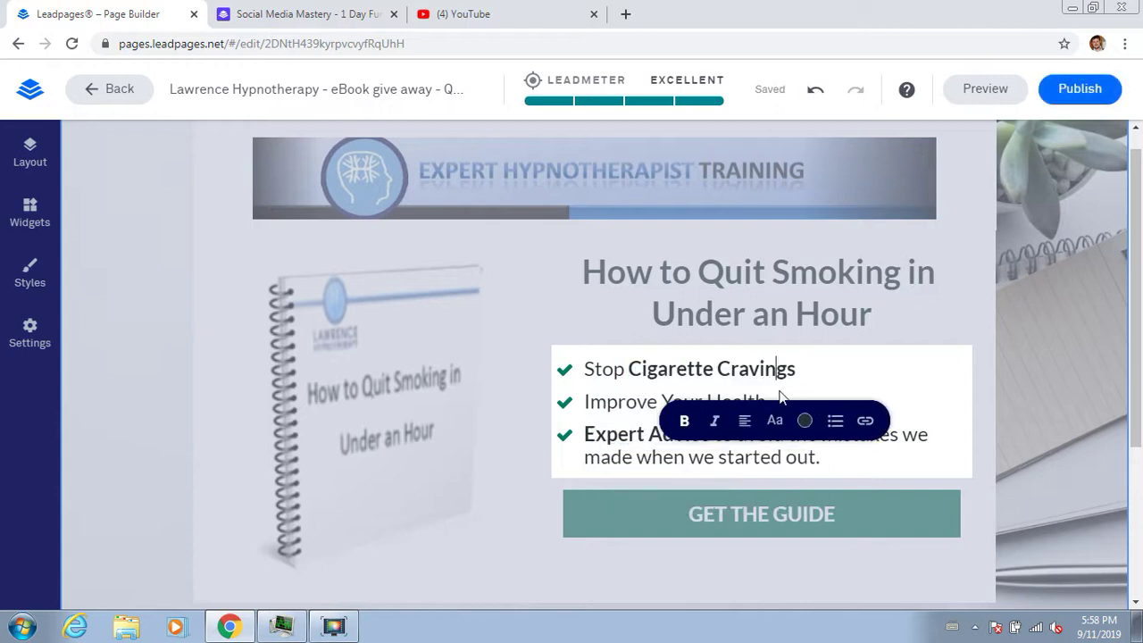
{"action": "mouse_move", "coordinate": [644, 435]}
{"action": "left_mouse_down"}
{"action": "mouse_move", "coordinate": [584, 434]}
{"action": "mouse_move", "coordinate": [784, 392]}
{"action": "left_mouse_up"}
{"action": "left_click", "coordinate": [676, 403]}
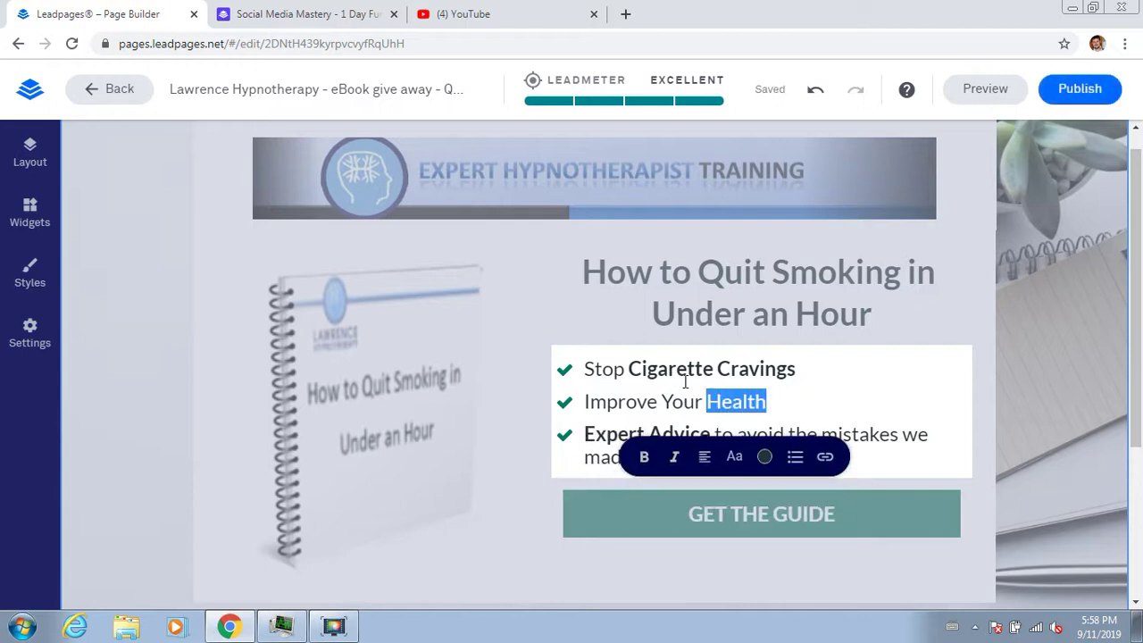
{"action": "left_click", "coordinate": [648, 457]}
{"action": "left_click", "coordinate": [640, 400]}
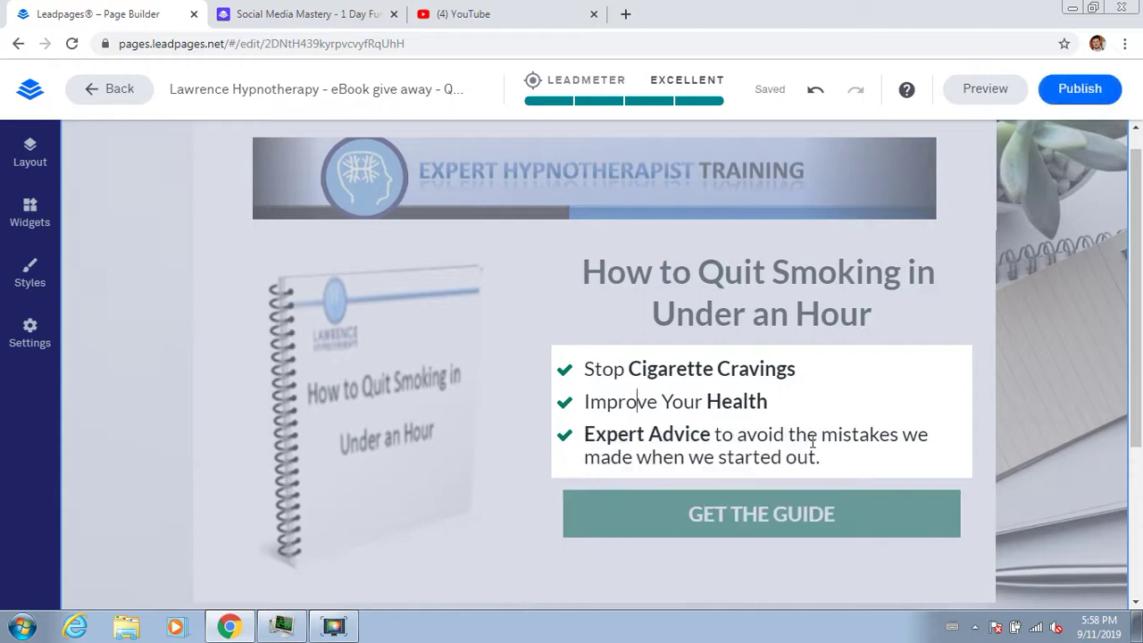
Step: Replace the "Expert Advice" bullet with "Stay a Non-Smoker for Life" and make "Non-Smoker" bold
{"action": "left_click_drag", "start_coordinate": [837, 459], "coordinate": [583, 435]}
{"action": "type", "text": "Stay a "}
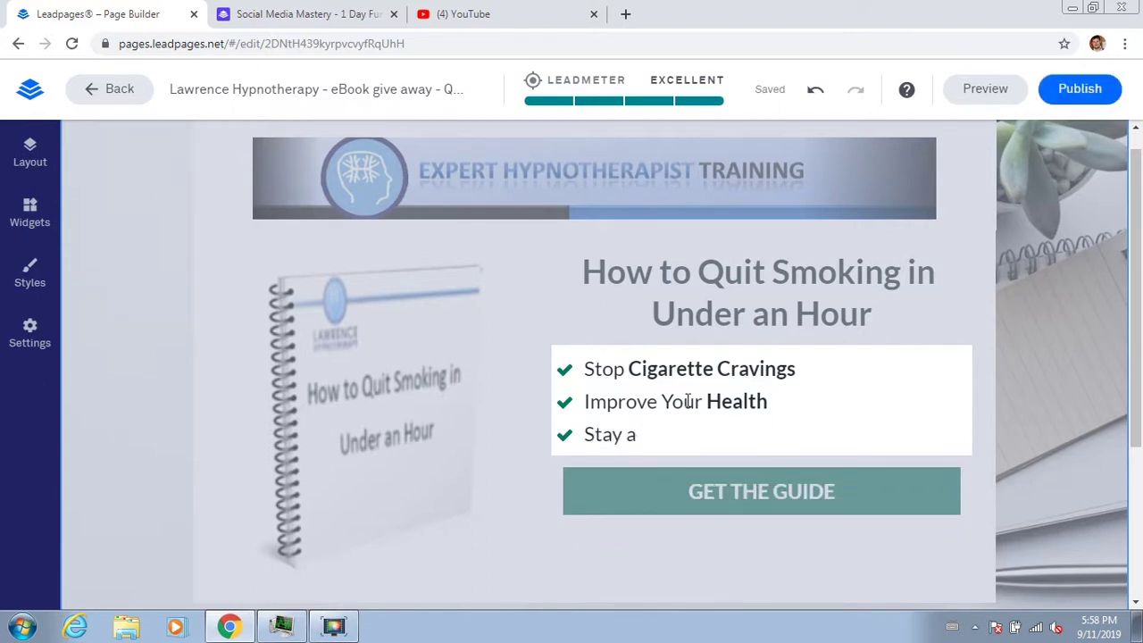
{"action": "type", "text": "Non "}
{"action": "type", "text": "Smo"}
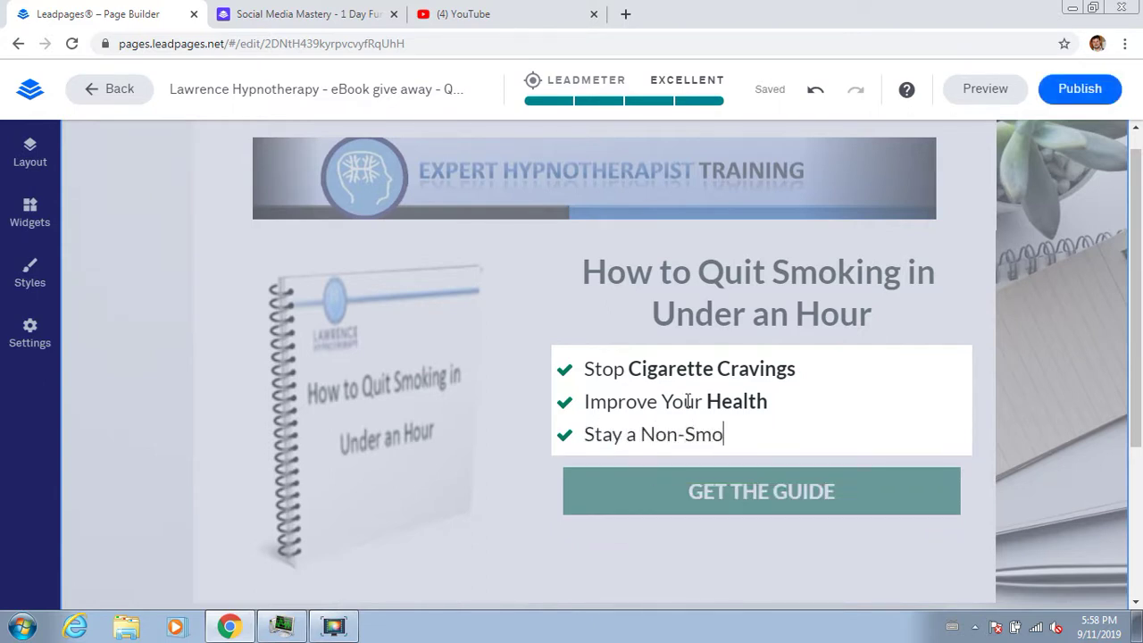
{"action": "type", "text": "ker for Life"}
{"action": "left_click_drag", "start_coordinate": [641, 435], "coordinate": [755, 435]}
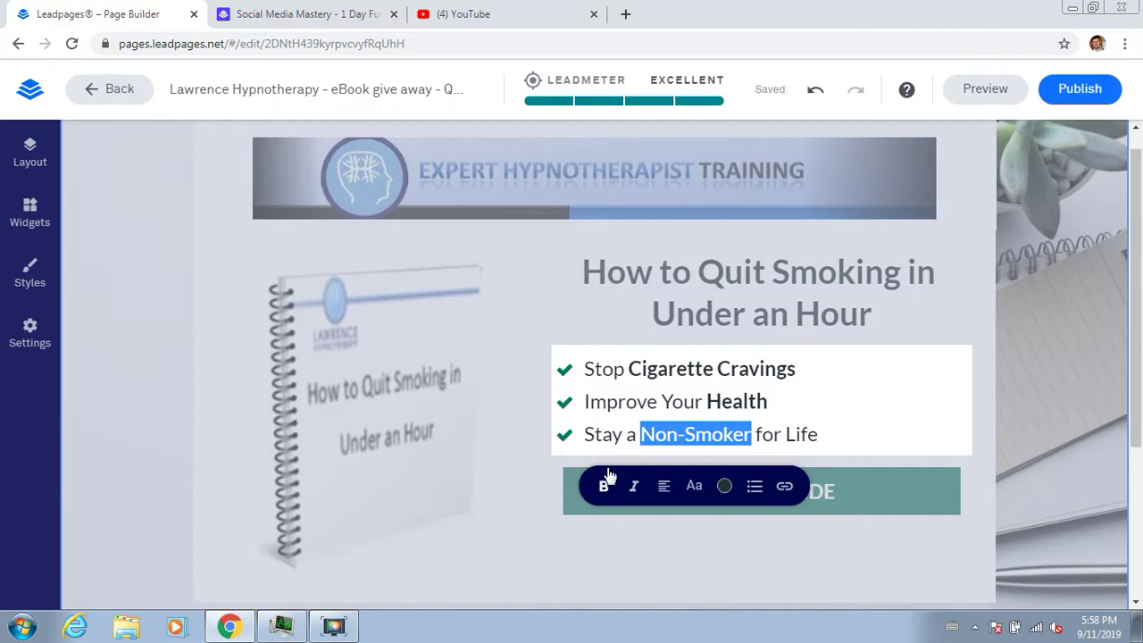
{"action": "left_click", "coordinate": [333, 627]}
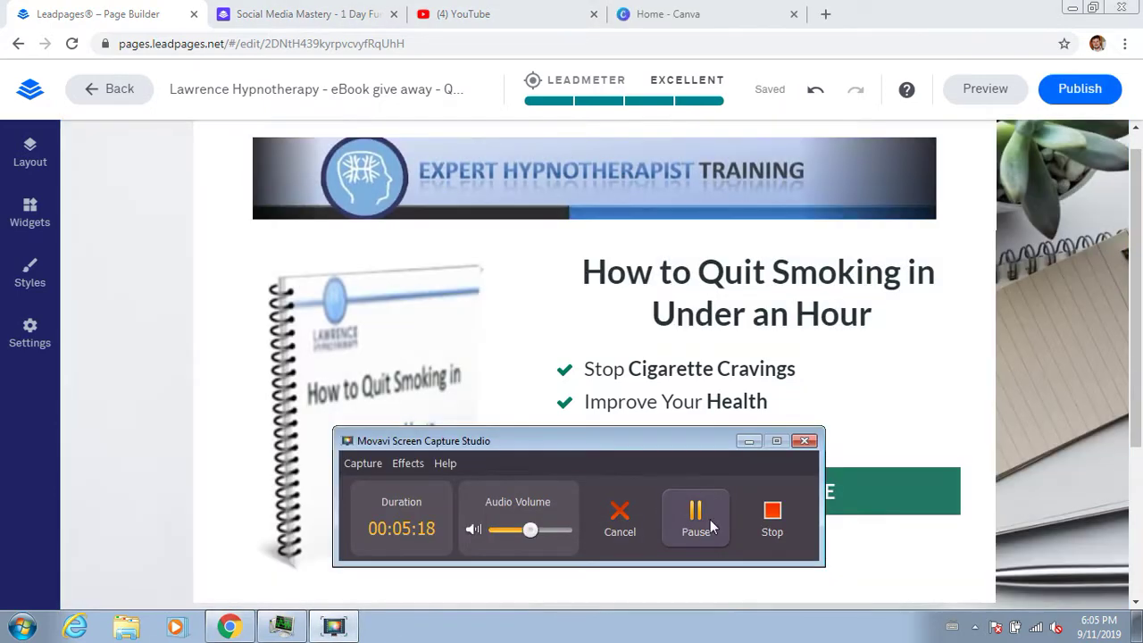
{"action": "left_click", "coordinate": [748, 442]}
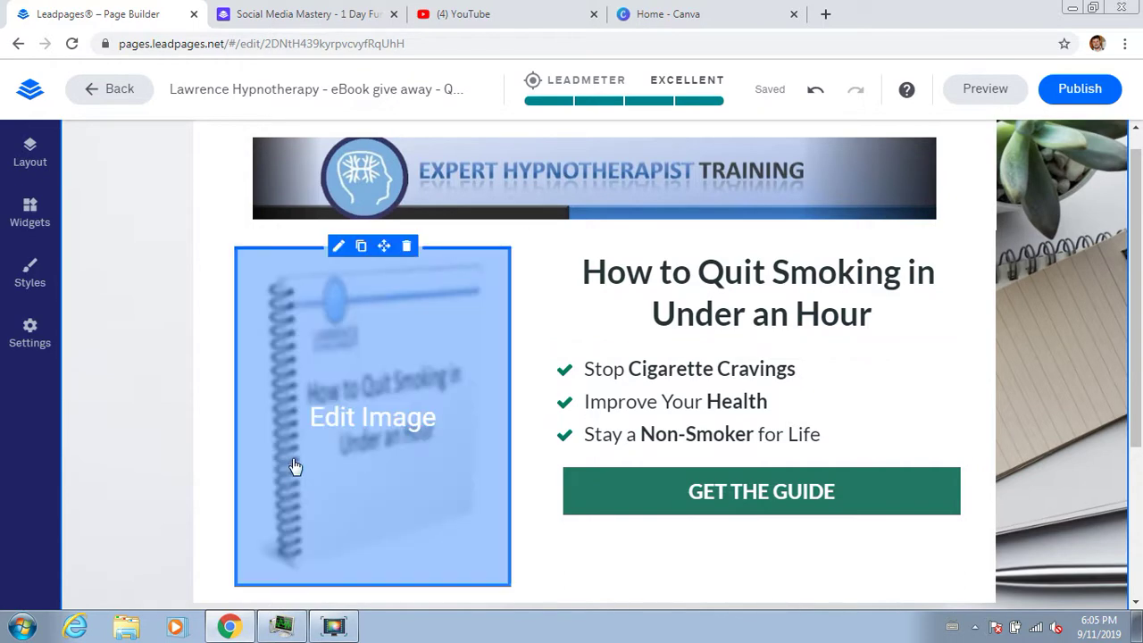
Step: Switch to Canva and start a new poster design for the eBook cover
{"action": "left_click", "coordinate": [697, 10]}
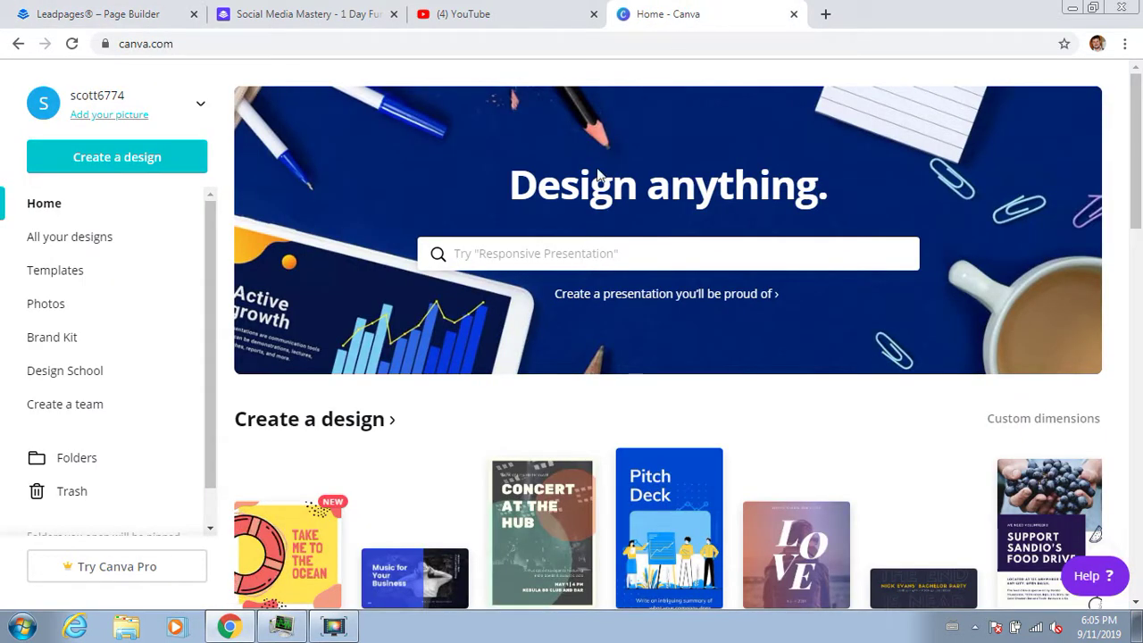
{"action": "left_click", "coordinate": [548, 518]}
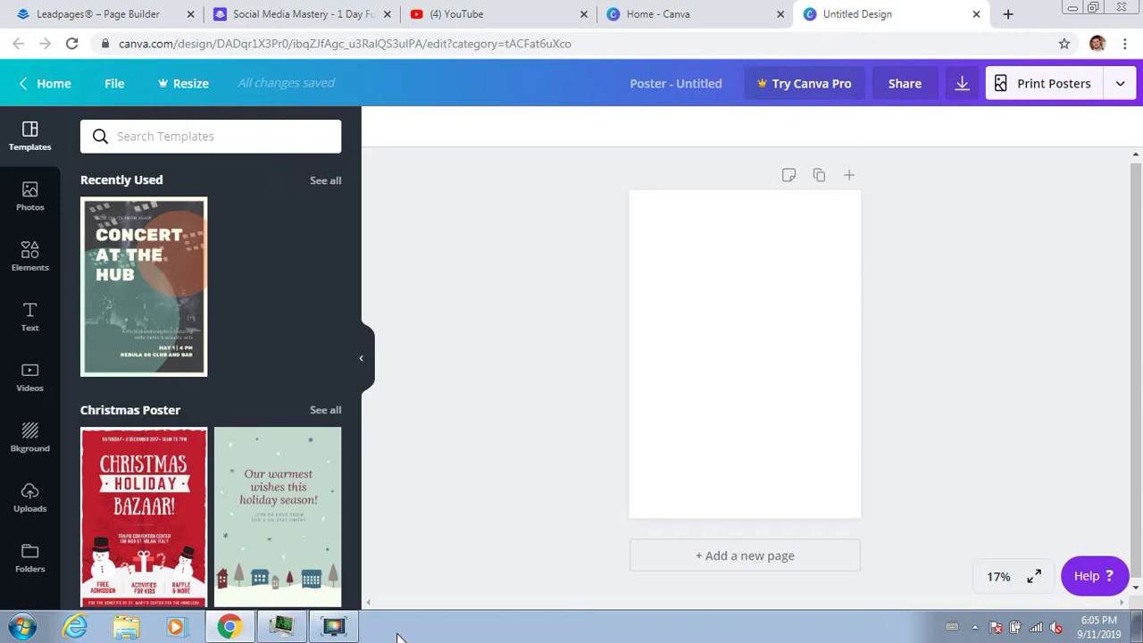
{"action": "left_click", "coordinate": [345, 629]}
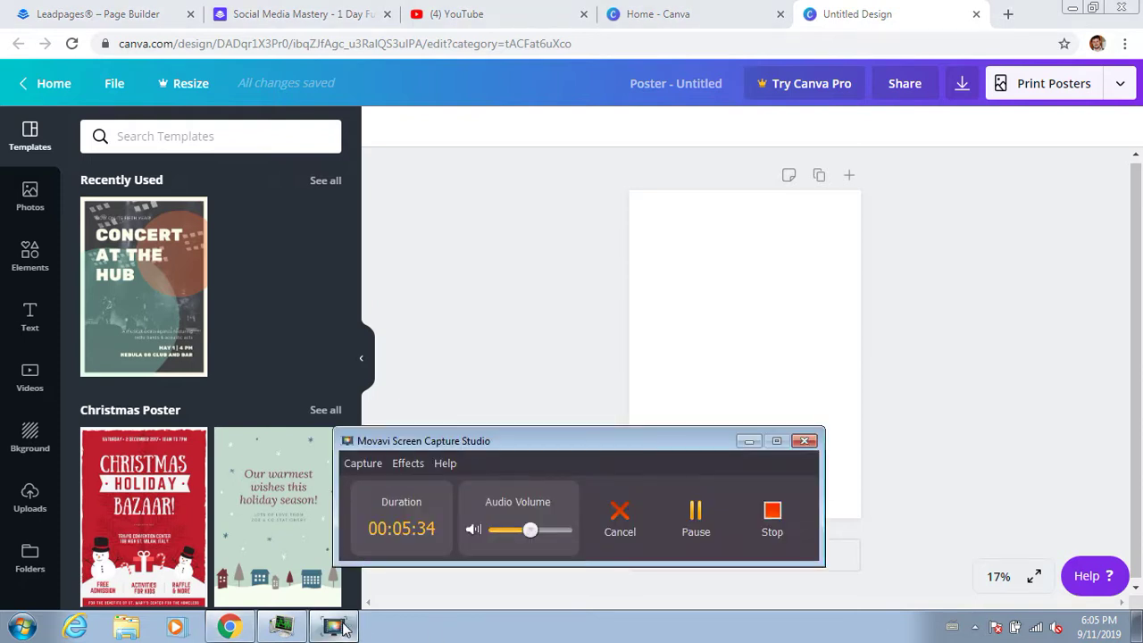
{"action": "left_click", "coordinate": [345, 628]}
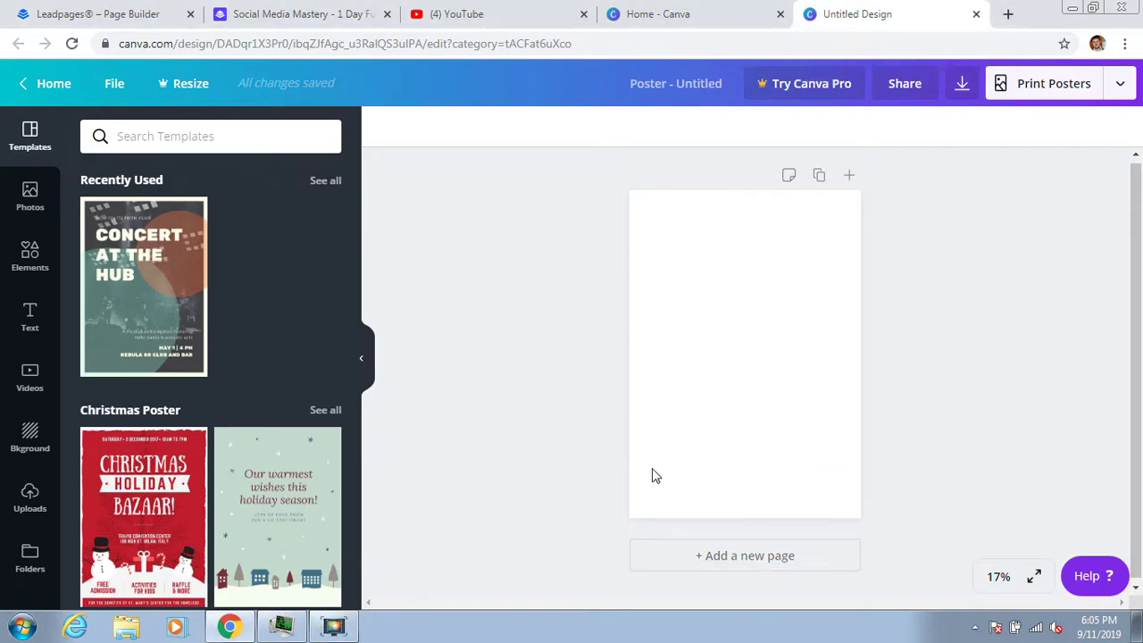
{"action": "left_click", "coordinate": [334, 629]}
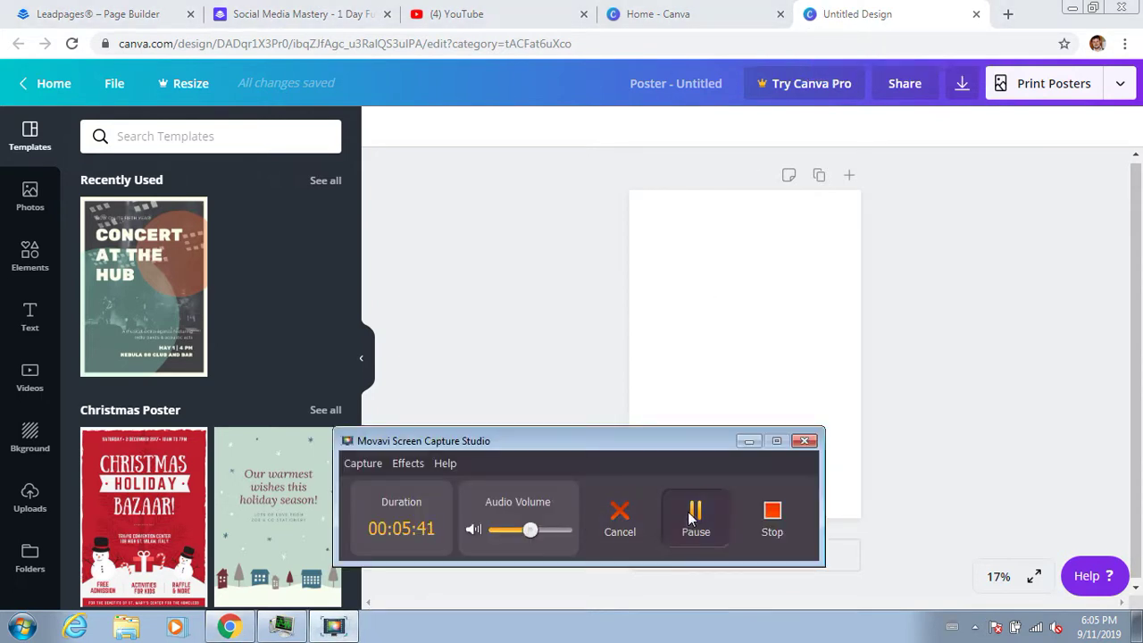
{"action": "left_click", "coordinate": [695, 516]}
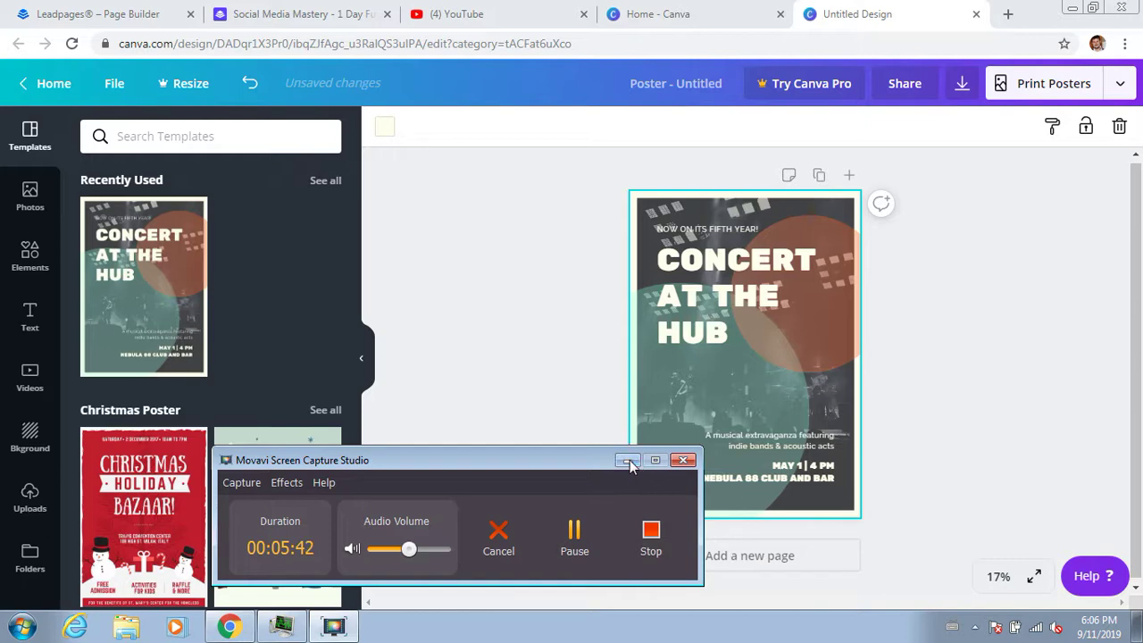
{"action": "left_click", "coordinate": [629, 460]}
Step: Replace the poster's title "CONCERT AT THE HUB" with "HOW TO QUIT SMOKING IN UNDER AN HOUR"
{"action": "left_click", "coordinate": [728, 339]}
{"action": "left_click_drag", "start_coordinate": [733, 333], "coordinate": [625, 268]}
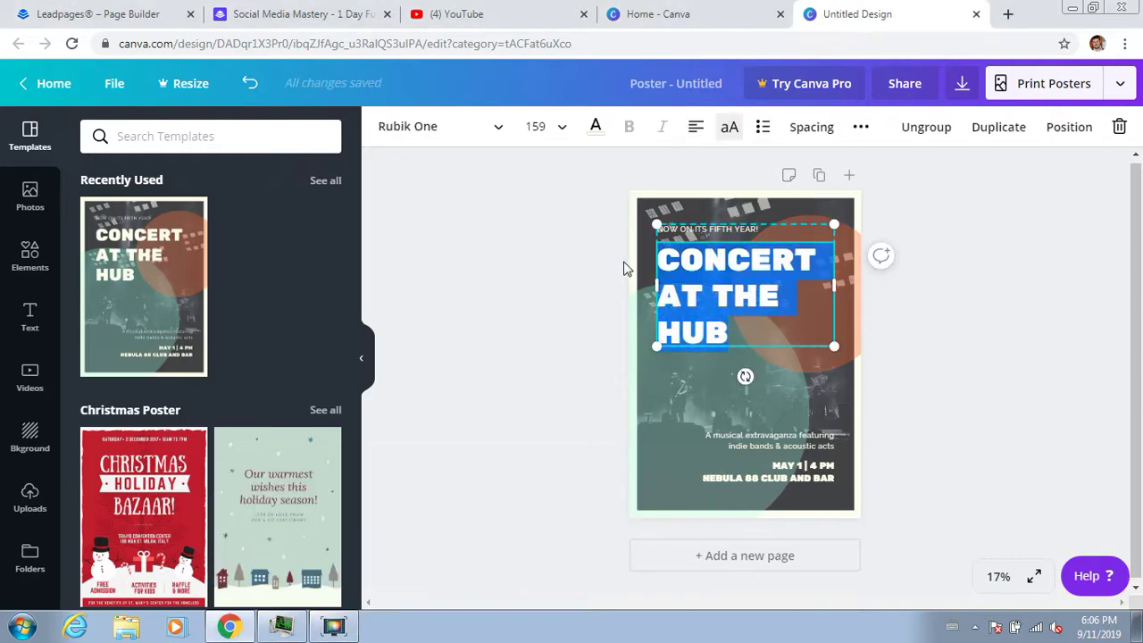
{"action": "type", "text": "HOW TO "}
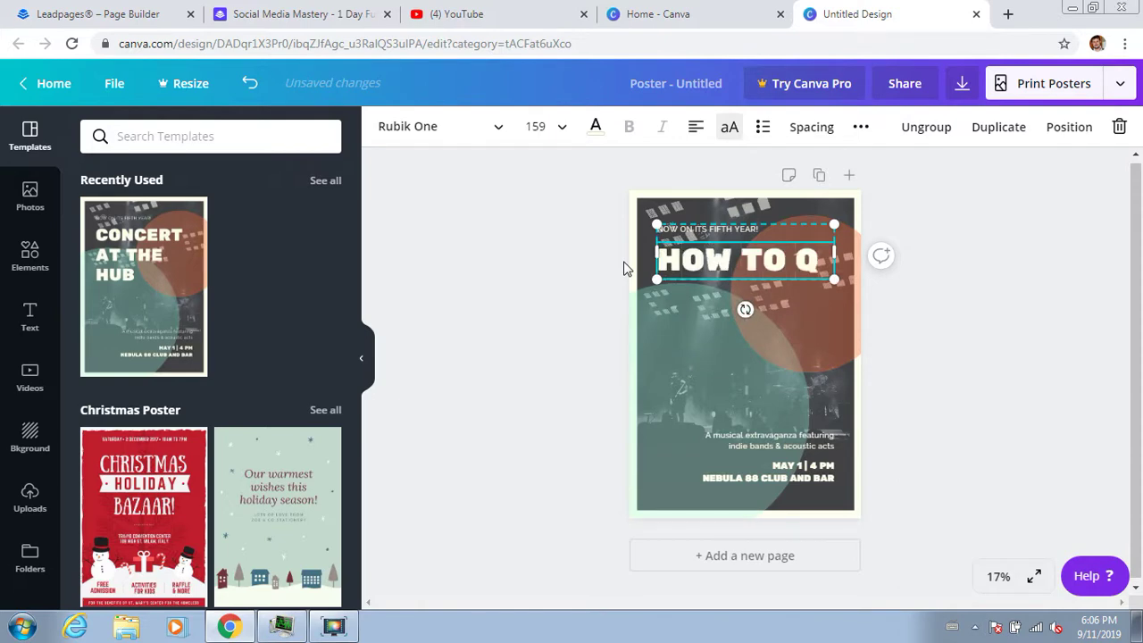
{"action": "type", "text": "QUIT SMOKING IN"}
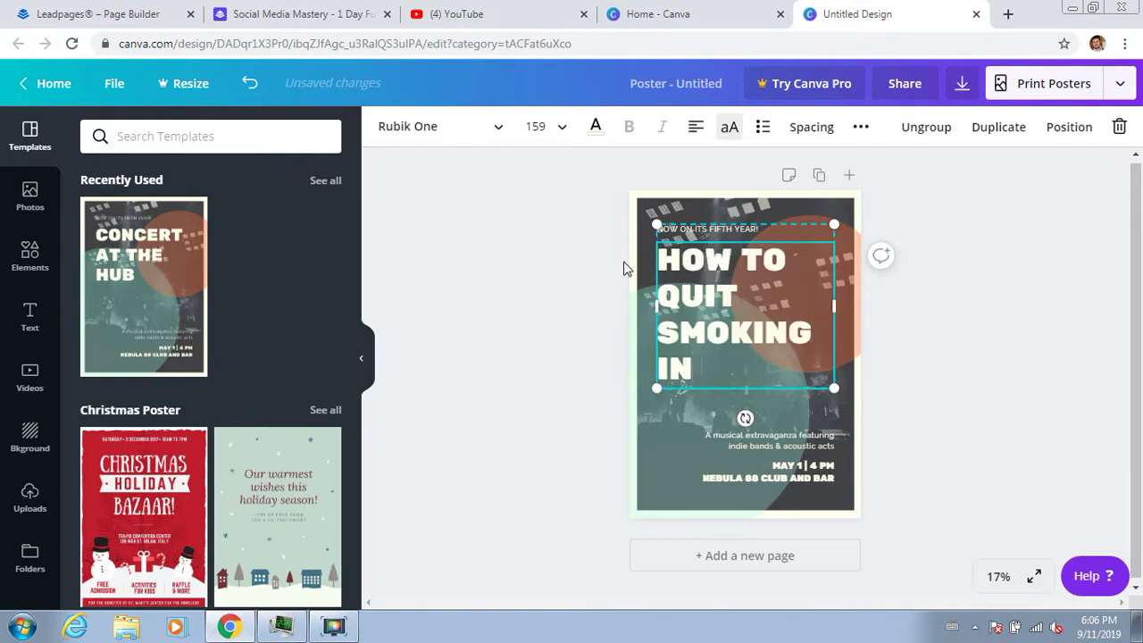
{"action": "type", "text": " UNDER AN H"}
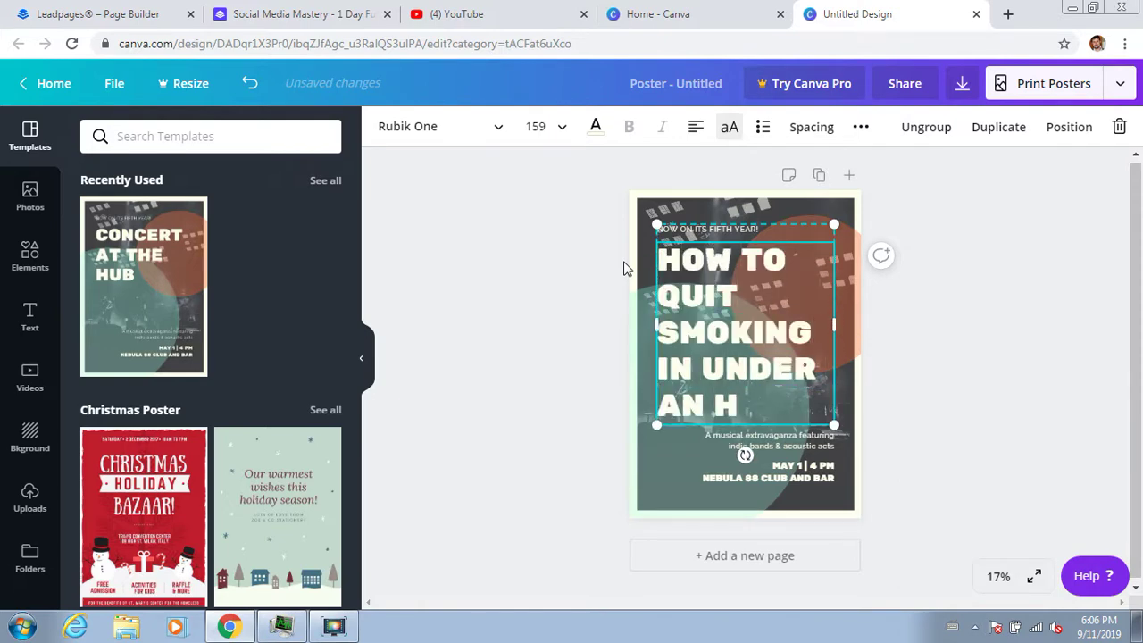
{"action": "type", "text": "OUR"}
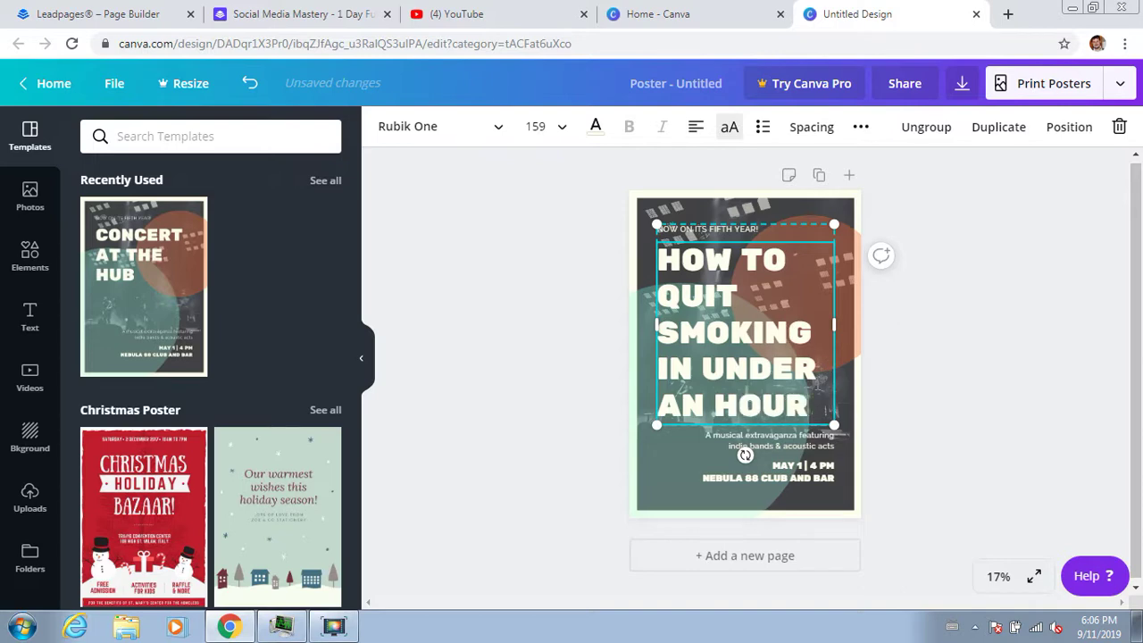
Step: Set the font size of the whole poster title to 120
{"action": "left_click_drag", "start_coordinate": [816, 404], "coordinate": [649, 259]}
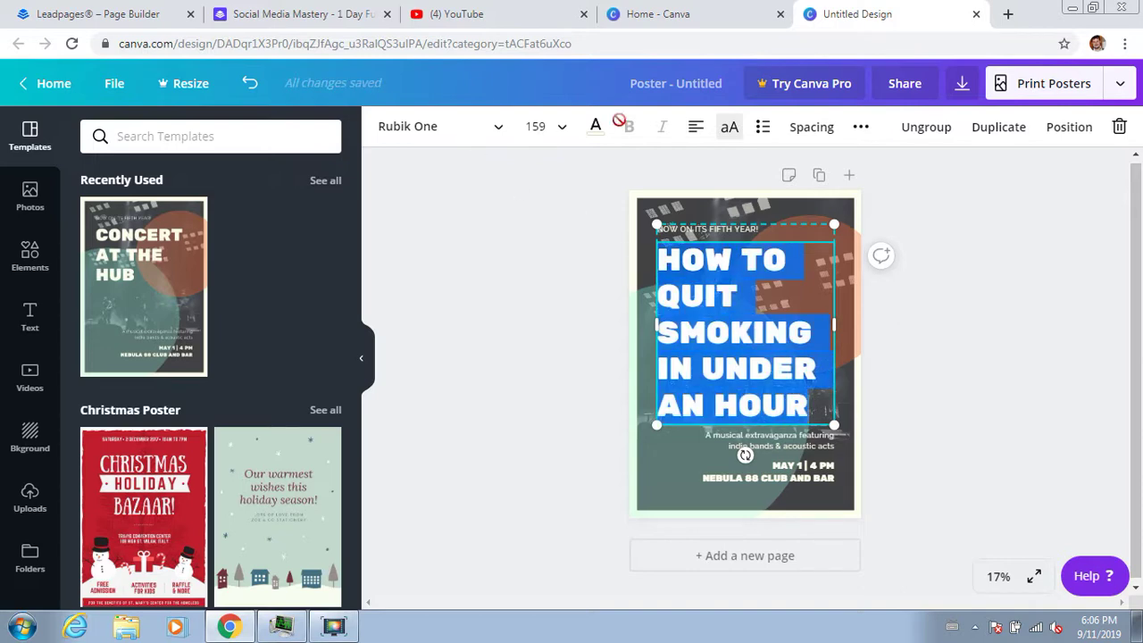
{"action": "left_click", "coordinate": [564, 135]}
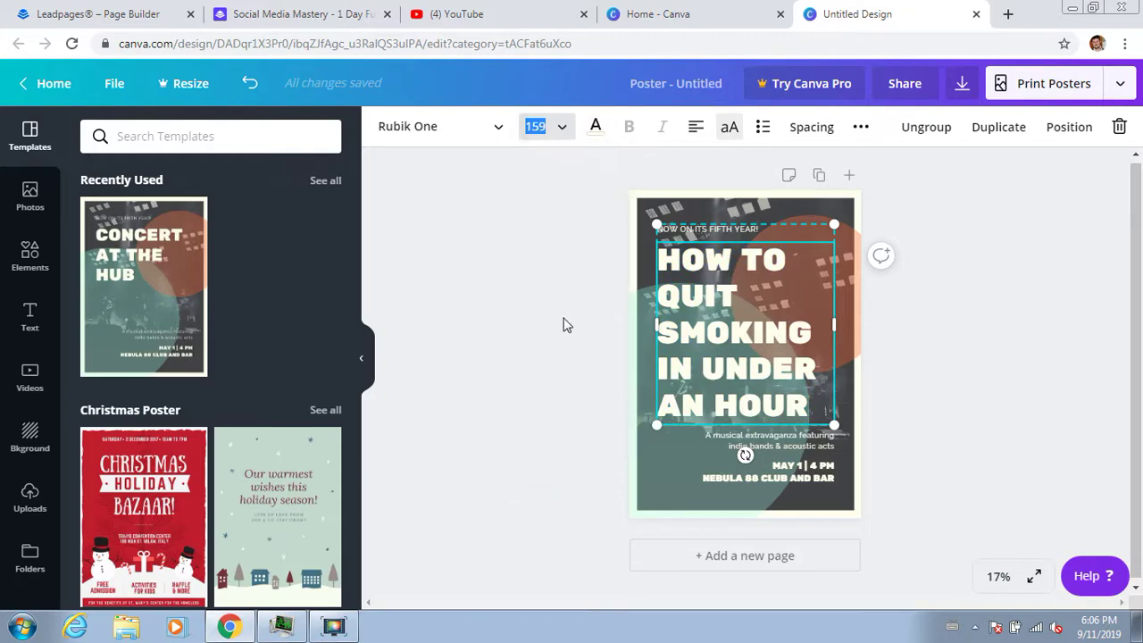
{"action": "left_click", "coordinate": [562, 133]}
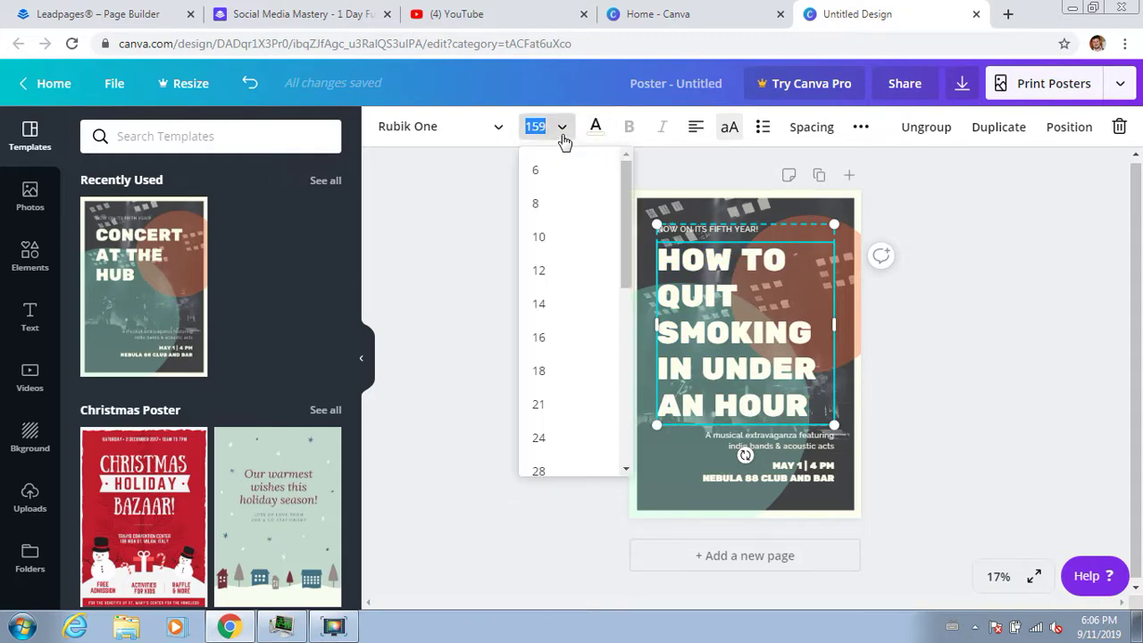
{"action": "left_click_drag", "start_coordinate": [624, 247], "coordinate": [626, 441]}
{"action": "left_click", "coordinate": [545, 352]}
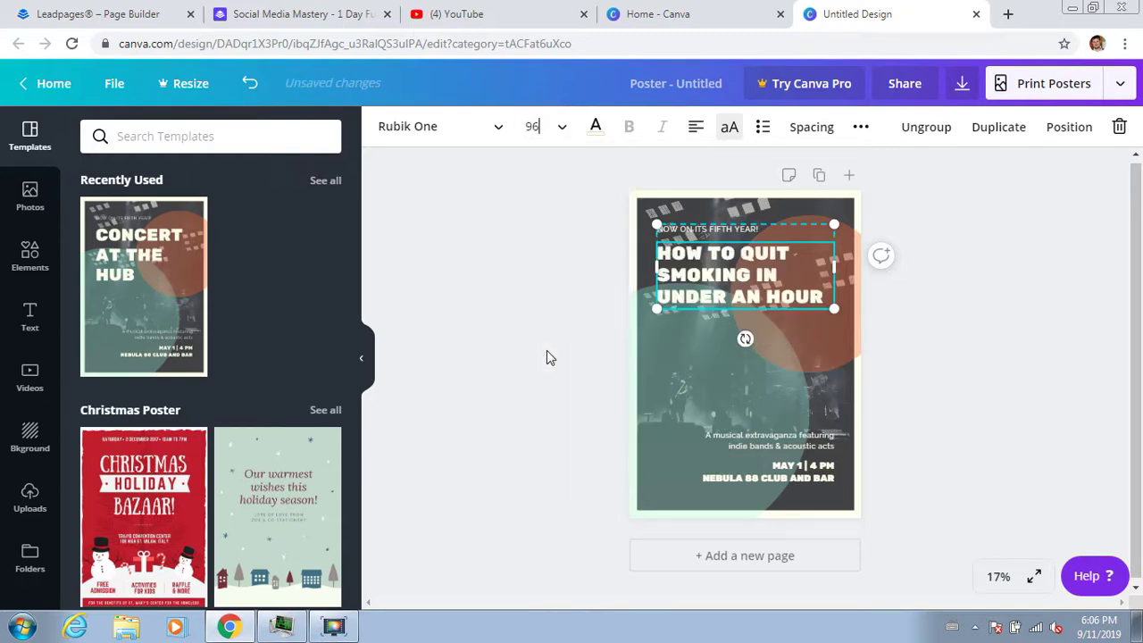
{"action": "left_click", "coordinate": [563, 132]}
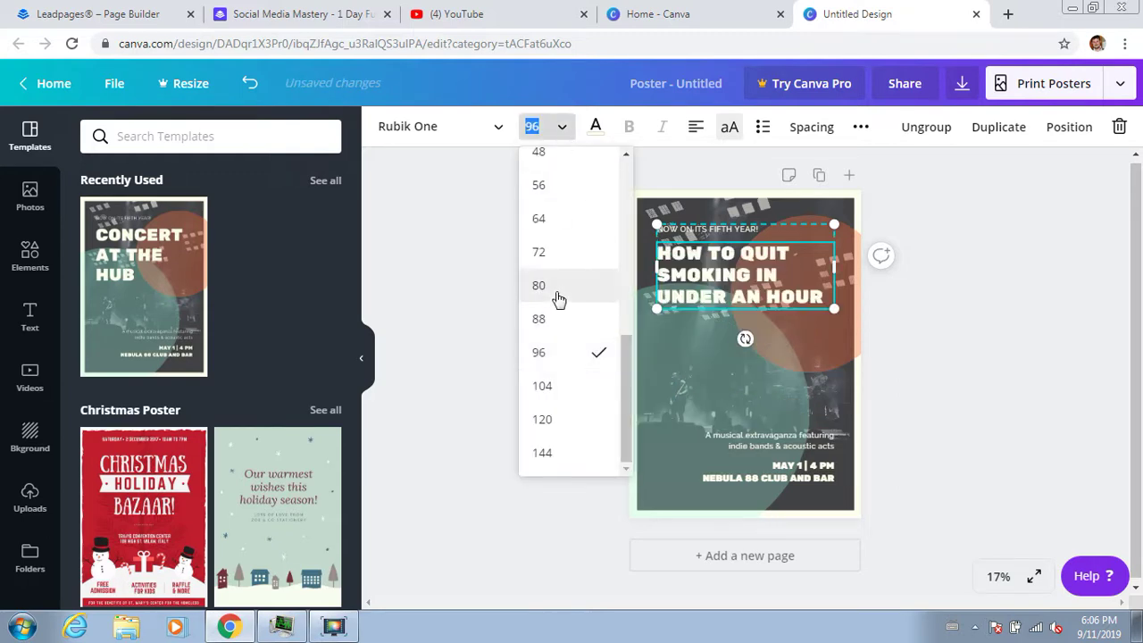
{"action": "left_click", "coordinate": [544, 419]}
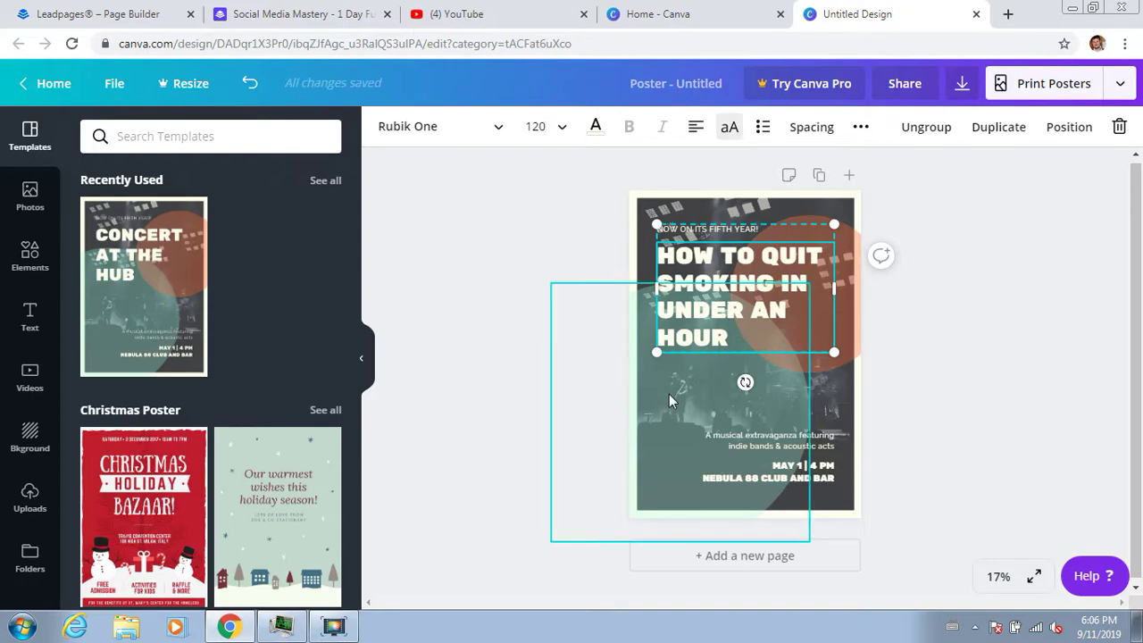
{"action": "left_click", "coordinate": [897, 382]}
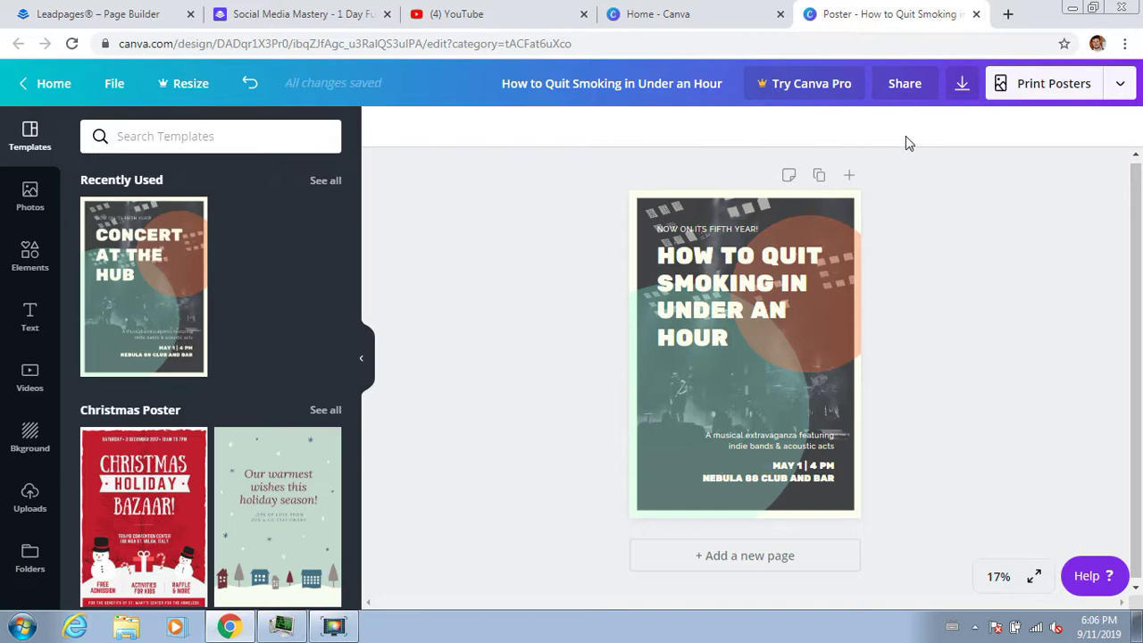
Step: Download the poster as a PDF Print file and dismiss the professional prints offer
{"action": "left_click", "coordinate": [965, 84]}
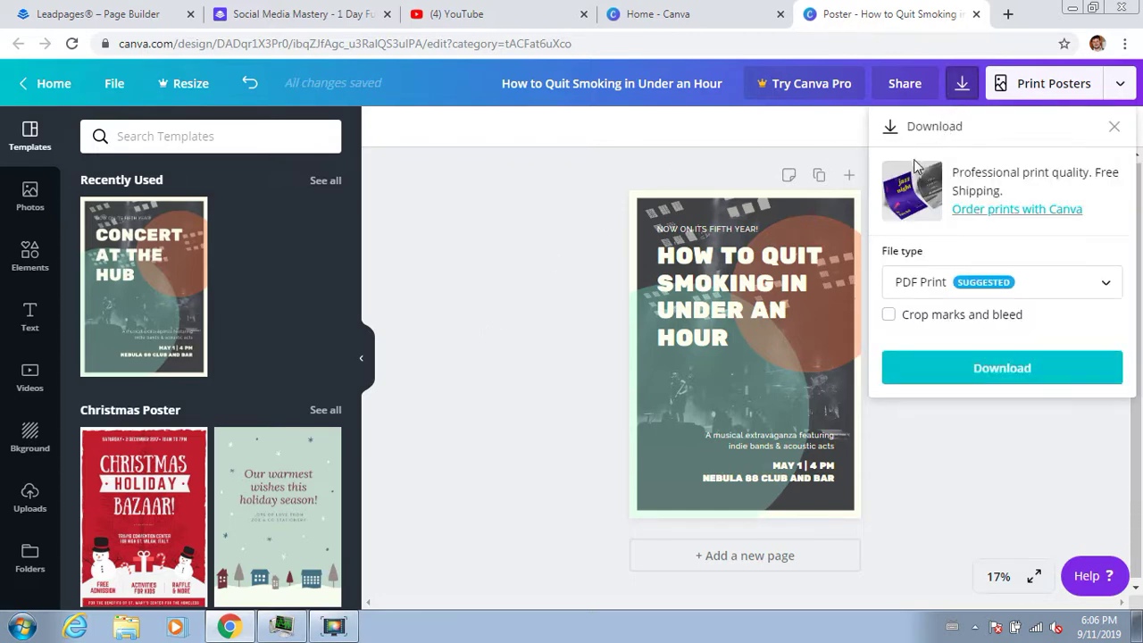
{"action": "left_click", "coordinate": [989, 366]}
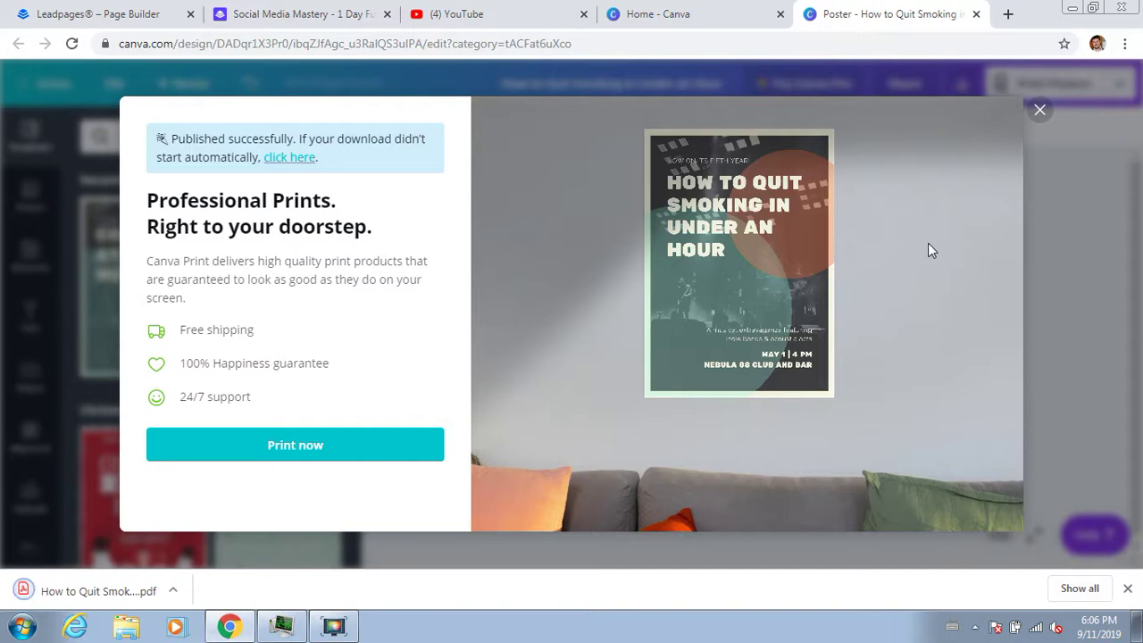
{"action": "left_click", "coordinate": [1039, 109]}
{"action": "left_click", "coordinate": [333, 627]}
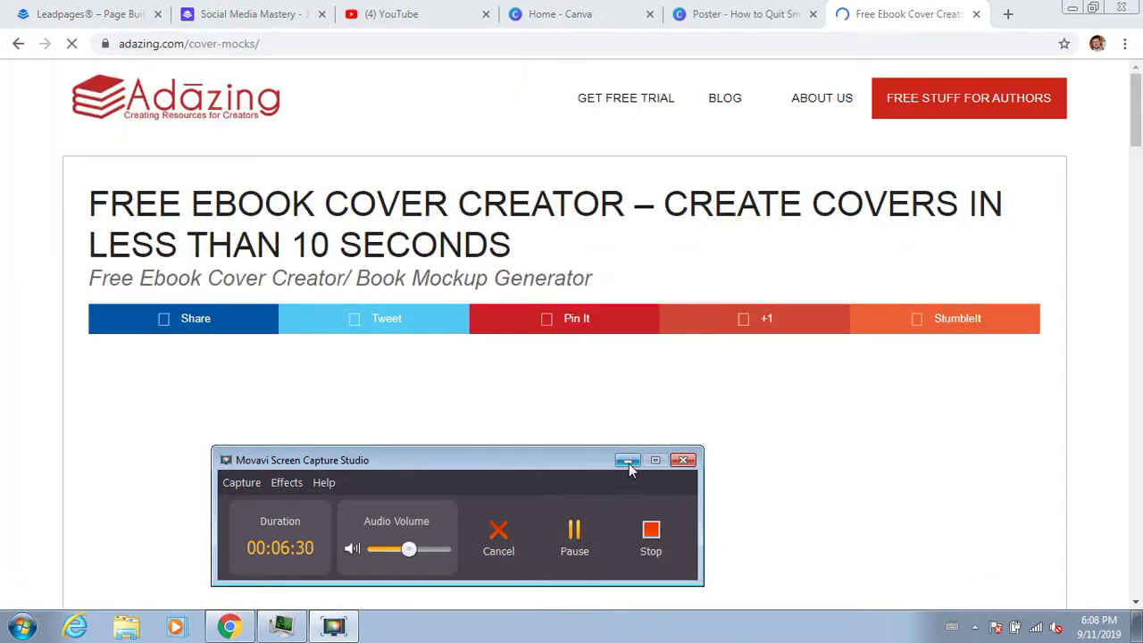
{"action": "left_click", "coordinate": [628, 460]}
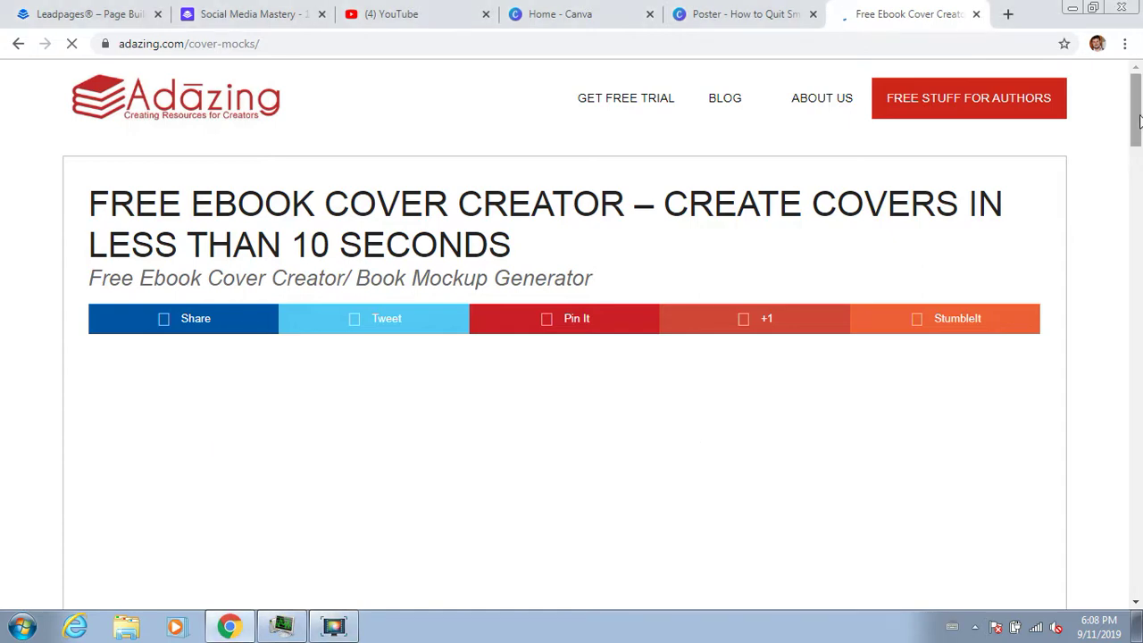
Step: Look through Adazing's free eBook cover creator page for the book mockup generator
{"action": "scroll", "coordinate": [1139, 139], "scroll_direction": "down", "scroll_amount": 2}
{"action": "scroll", "coordinate": [1139, 139], "scroll_direction": "up", "scroll_amount": 2}
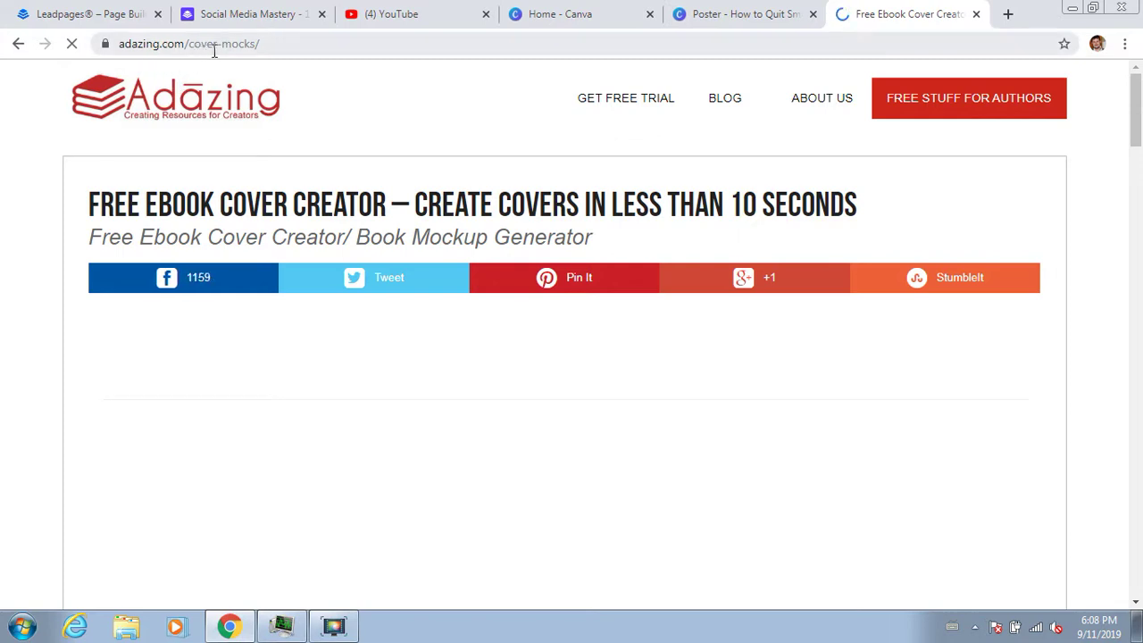
{"action": "left_click_drag", "start_coordinate": [1139, 138], "coordinate": [1139, 249]}
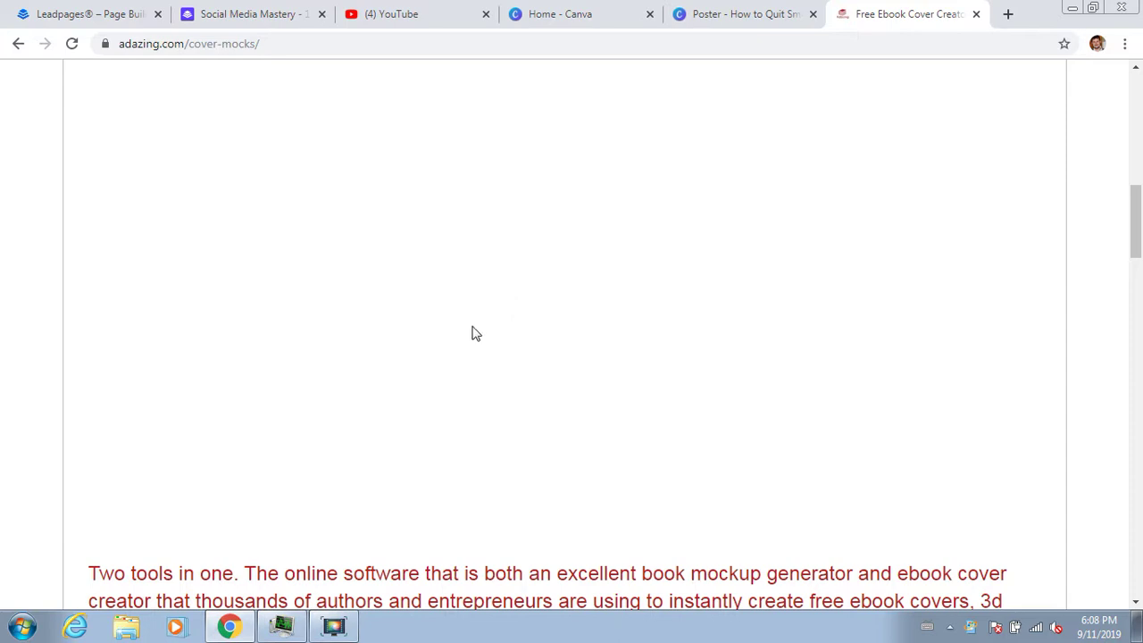
{"action": "left_click", "coordinate": [333, 626]}
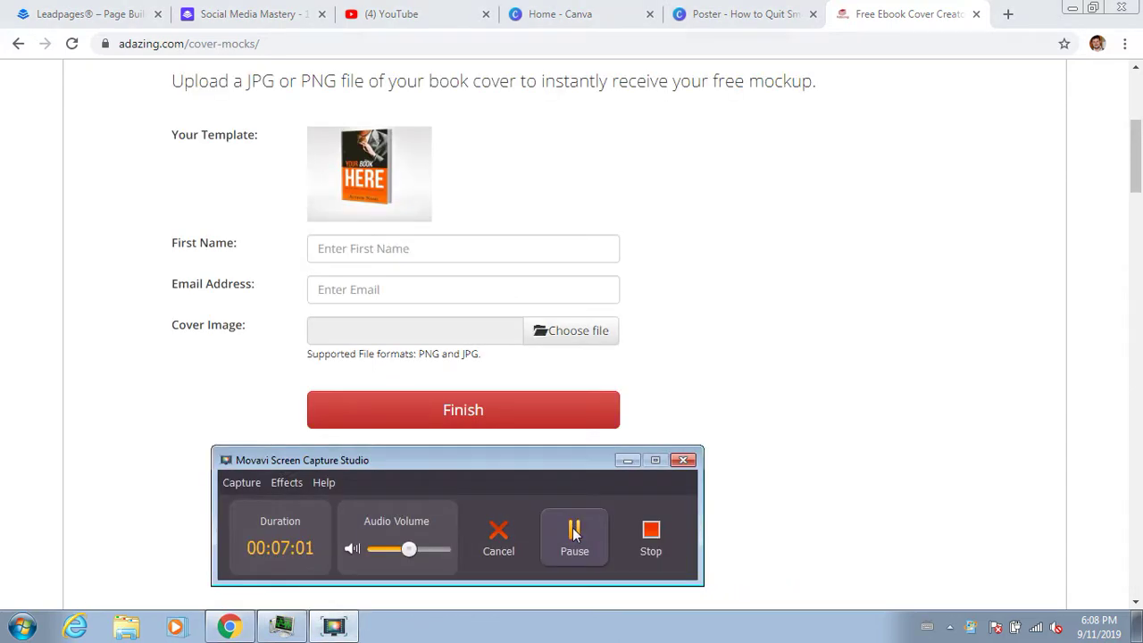
{"action": "left_click", "coordinate": [628, 460]}
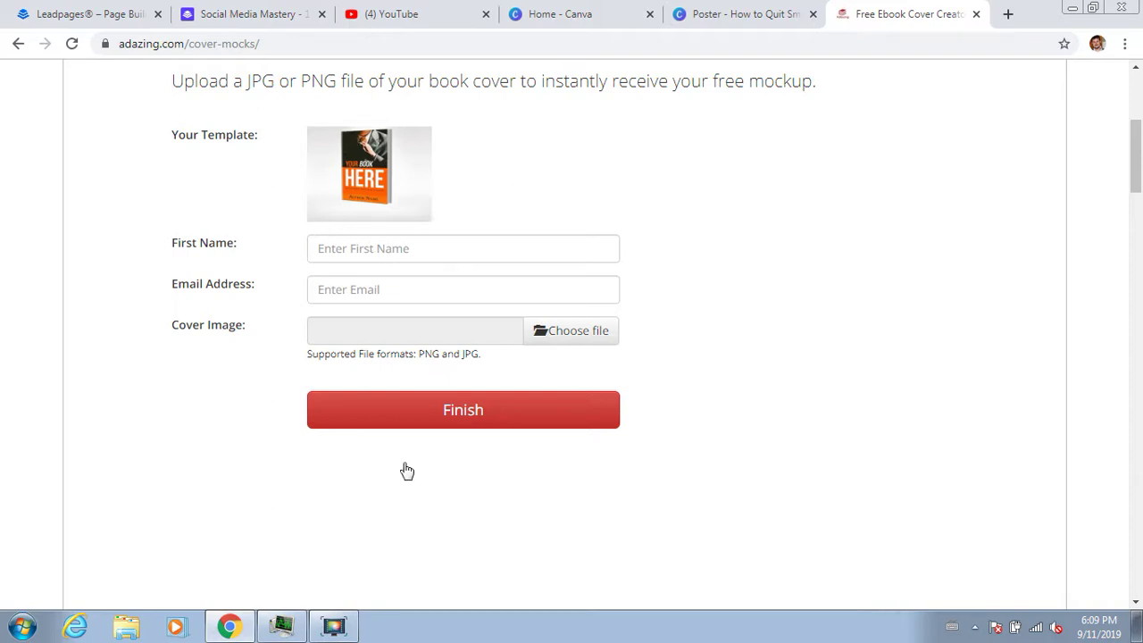
{"action": "left_click", "coordinate": [333, 626]}
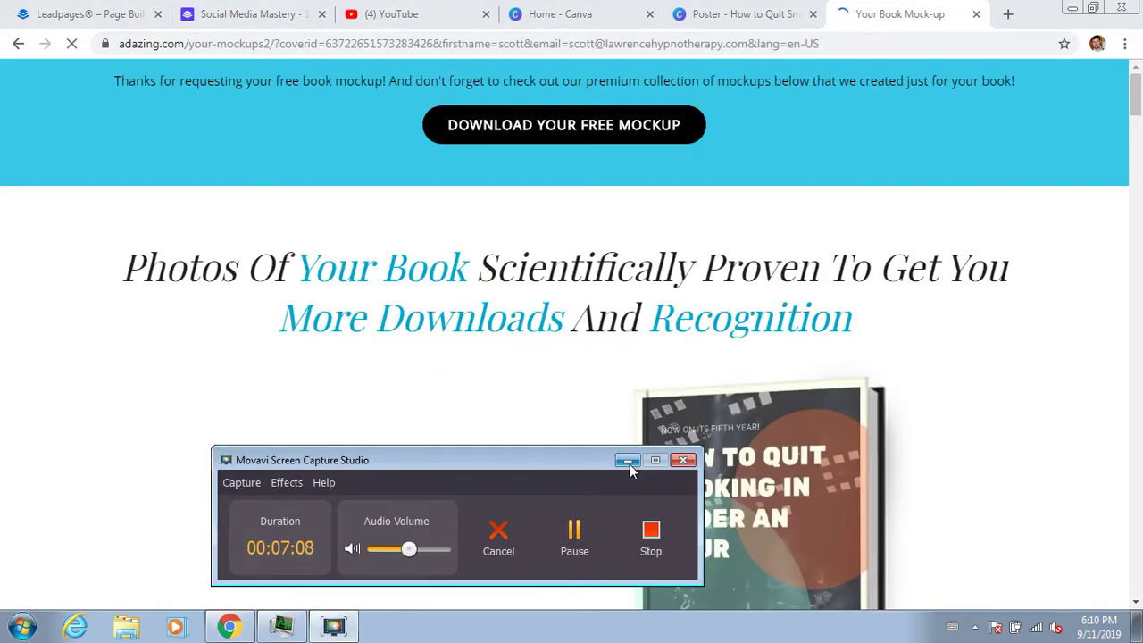
{"action": "left_click", "coordinate": [629, 462]}
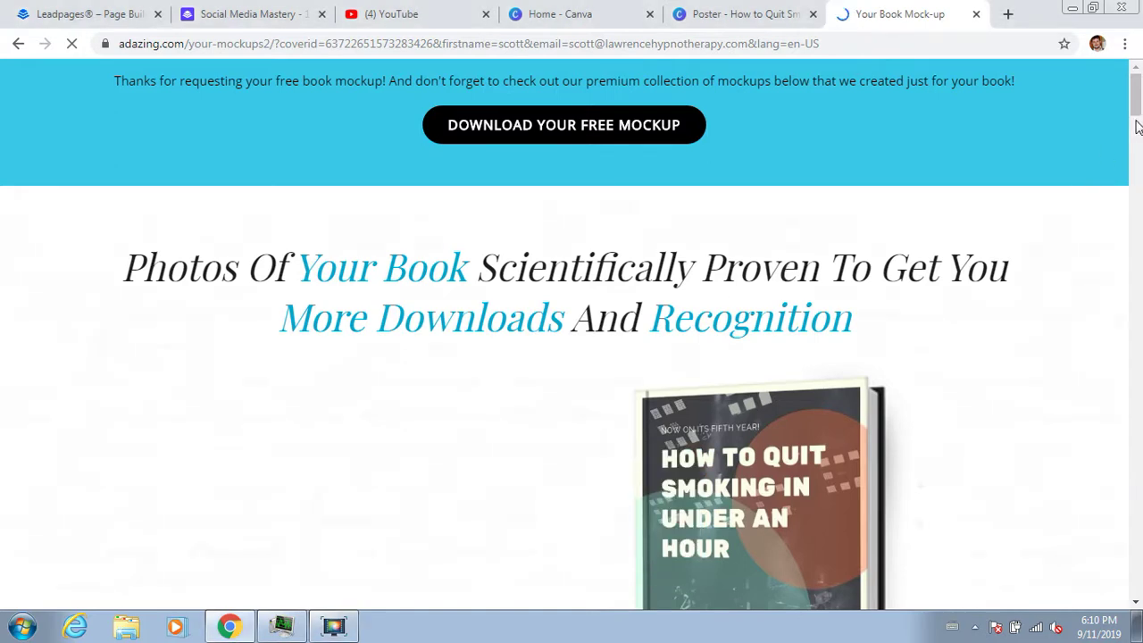
{"action": "scroll", "coordinate": [1138, 127], "scroll_direction": "down", "scroll_amount": 2}
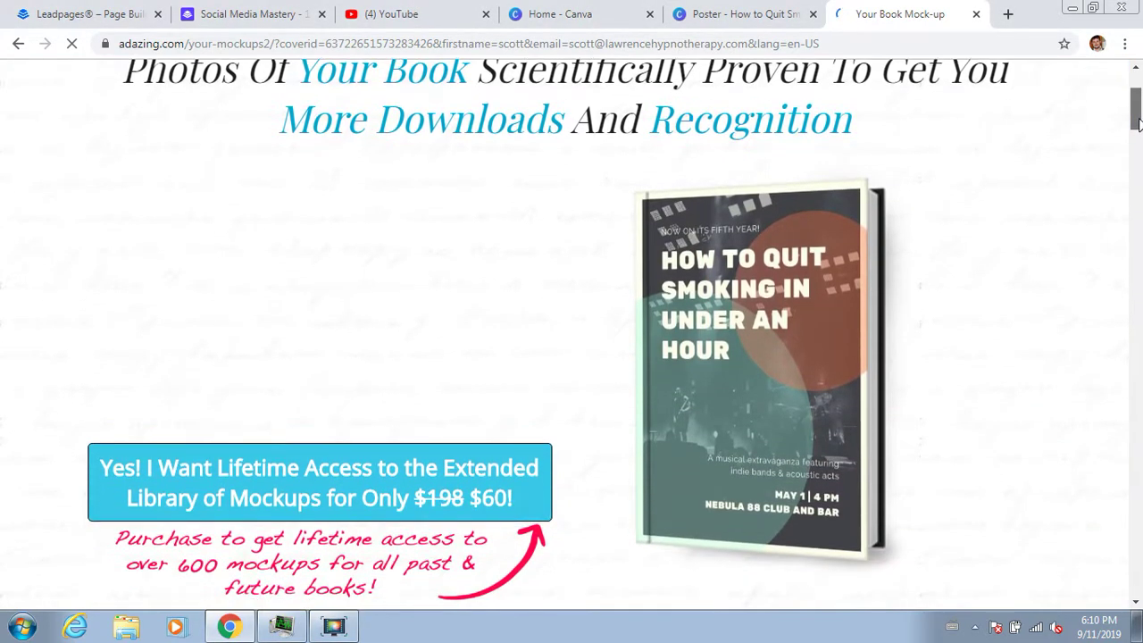
{"action": "scroll", "coordinate": [1138, 126], "scroll_direction": "up", "scroll_amount": 2}
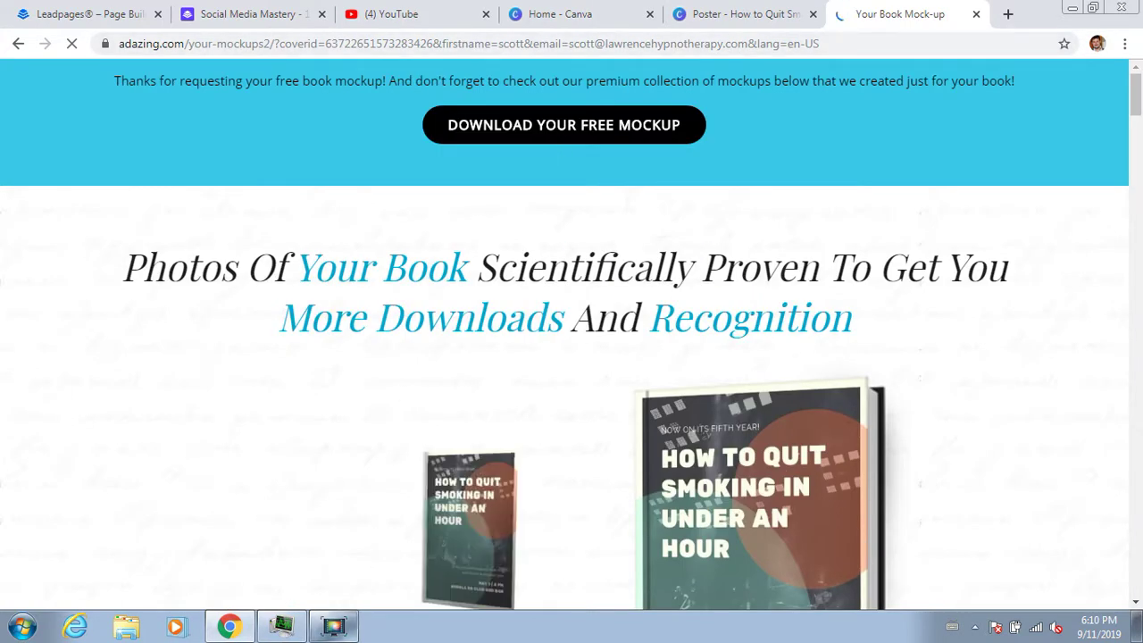
{"action": "left_click", "coordinate": [333, 626]}
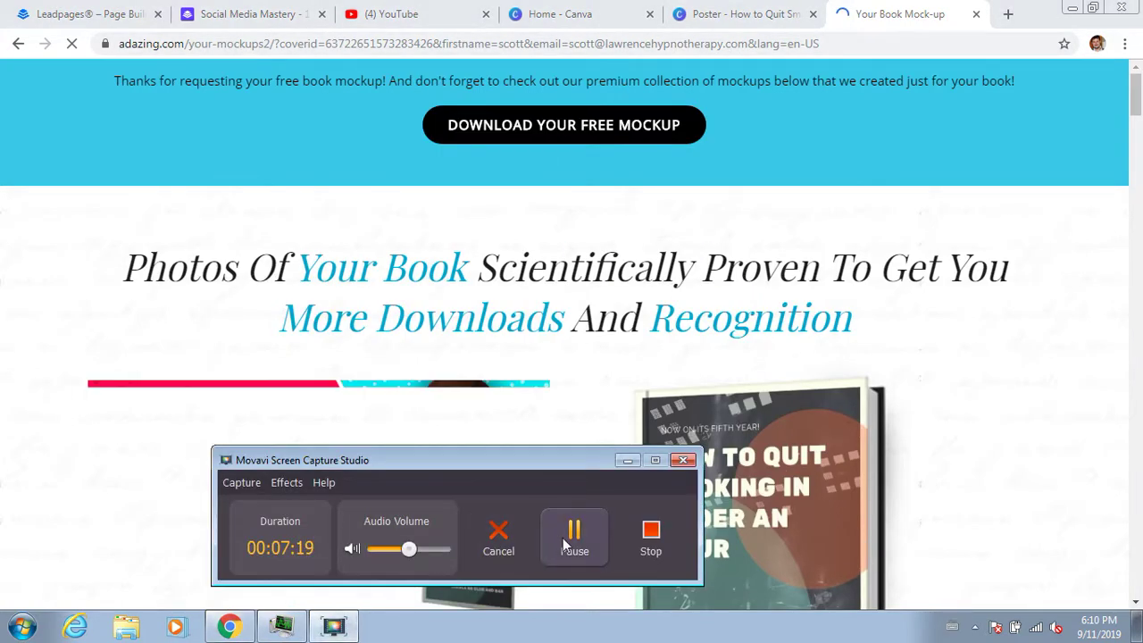
{"action": "left_click", "coordinate": [565, 538]}
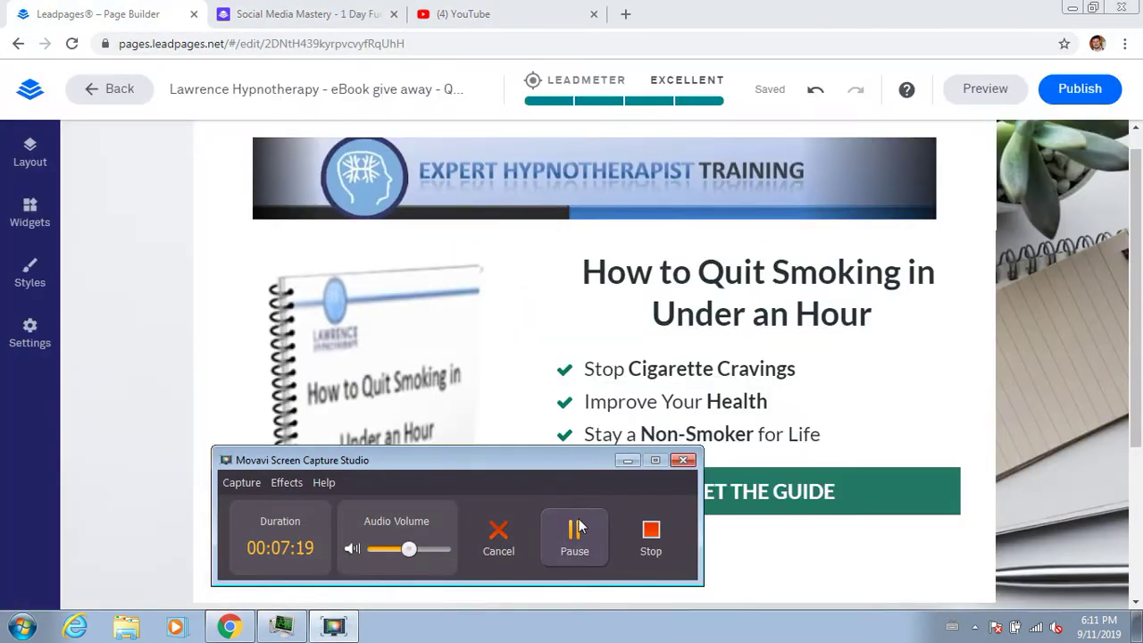
{"action": "left_click", "coordinate": [626, 460]}
Step: Open the image upload area for replacing the spiral-bound notebook picture on the landing page
{"action": "left_click", "coordinate": [372, 434]}
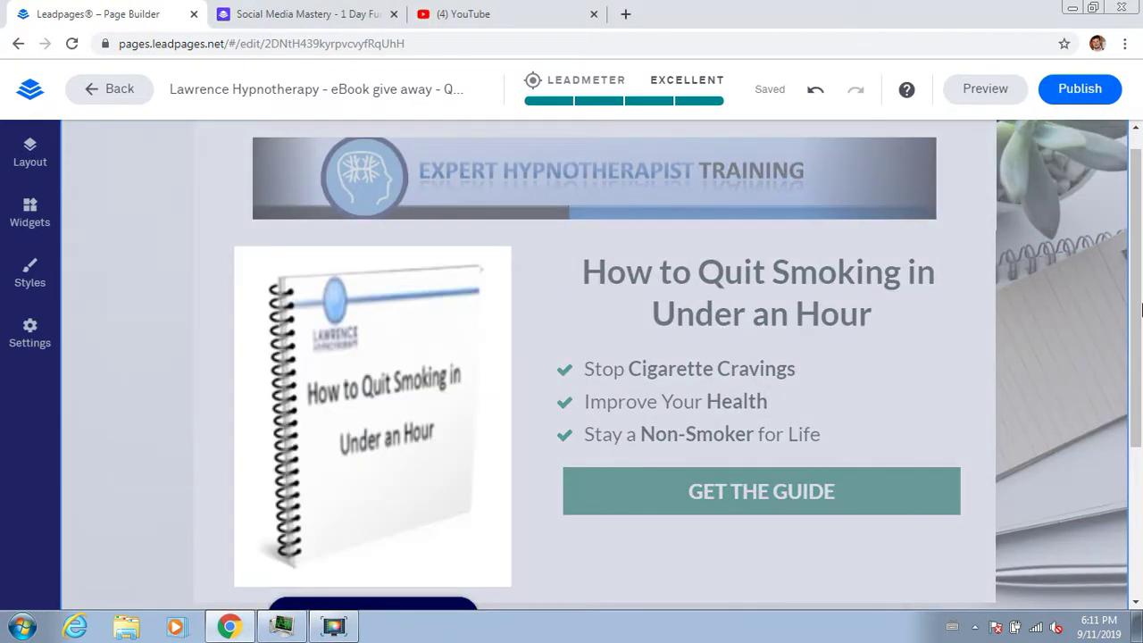
{"action": "scroll", "coordinate": [528, 272], "scroll_direction": "down", "scroll_amount": 3}
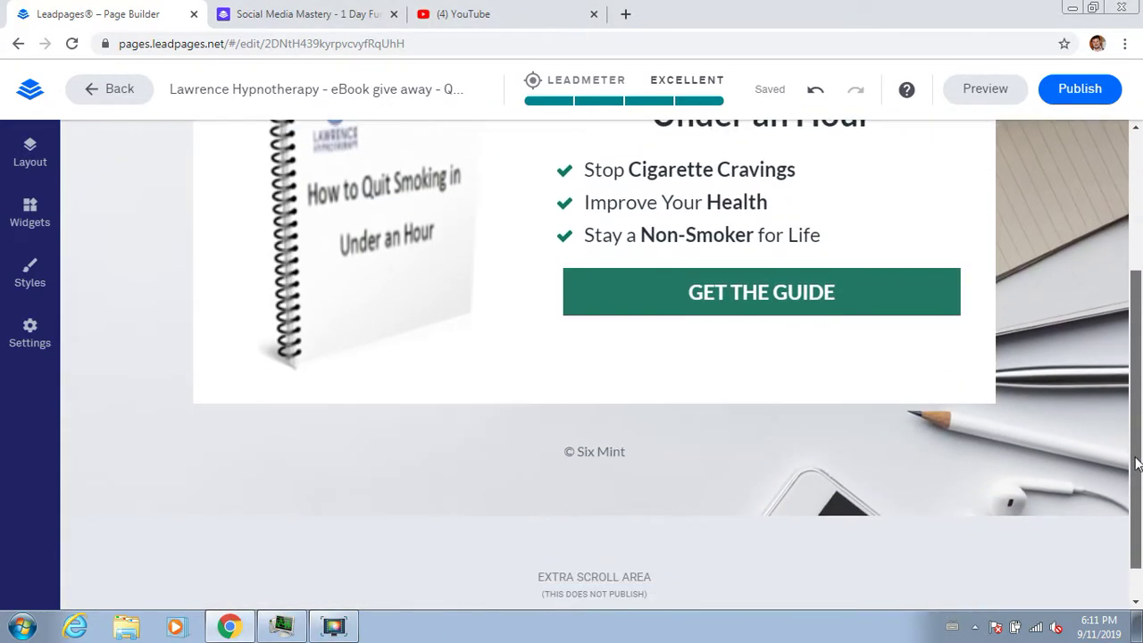
{"action": "left_click", "coordinate": [387, 239]}
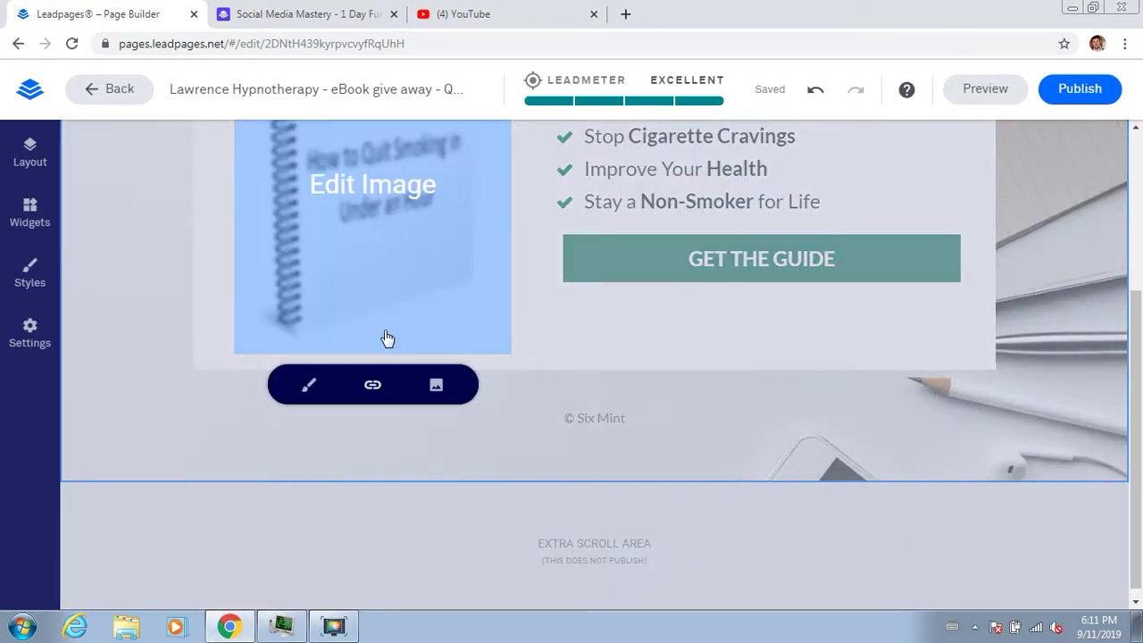
{"action": "left_click", "coordinate": [308, 391]}
{"action": "left_click", "coordinate": [436, 386]}
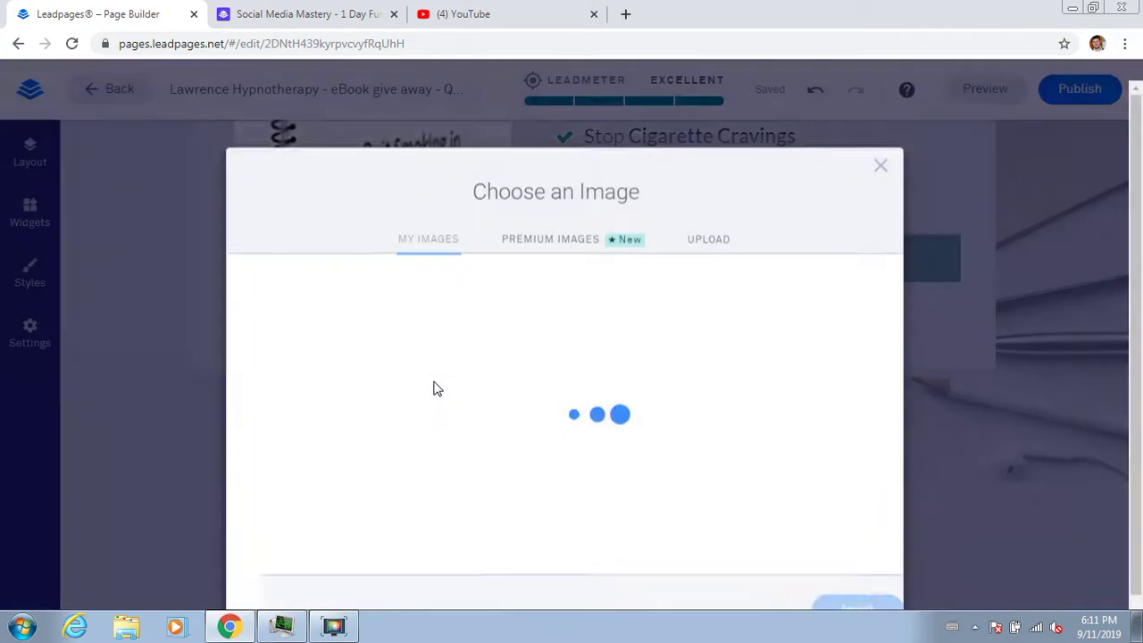
{"action": "left_click", "coordinate": [719, 221]}
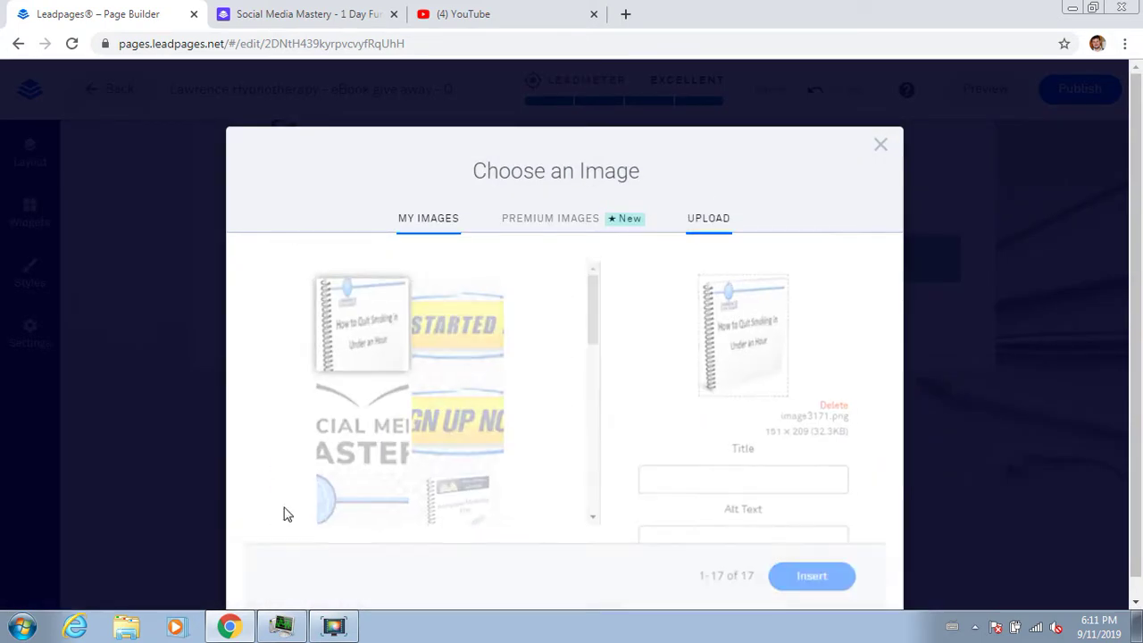
Step: Upload the book mockup mockupshots-freeimage-mock-00053.png and insert it in place of the spiral-bound notebook picture
{"action": "left_click", "coordinate": [332, 629]}
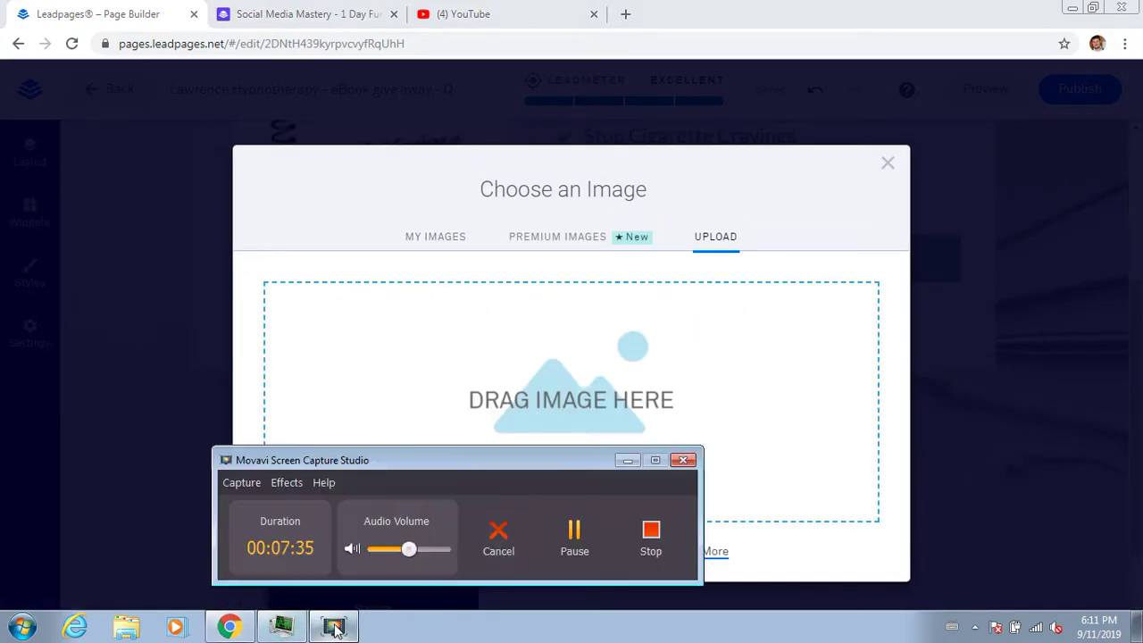
{"action": "left_click", "coordinate": [628, 461]}
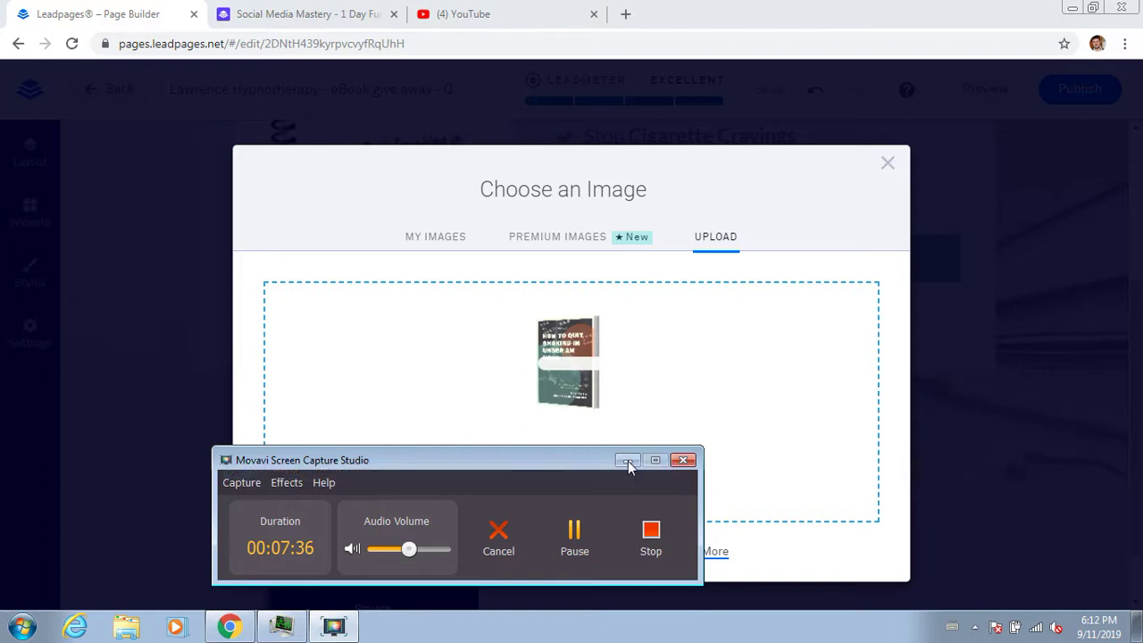
{"action": "left_click", "coordinate": [332, 628]}
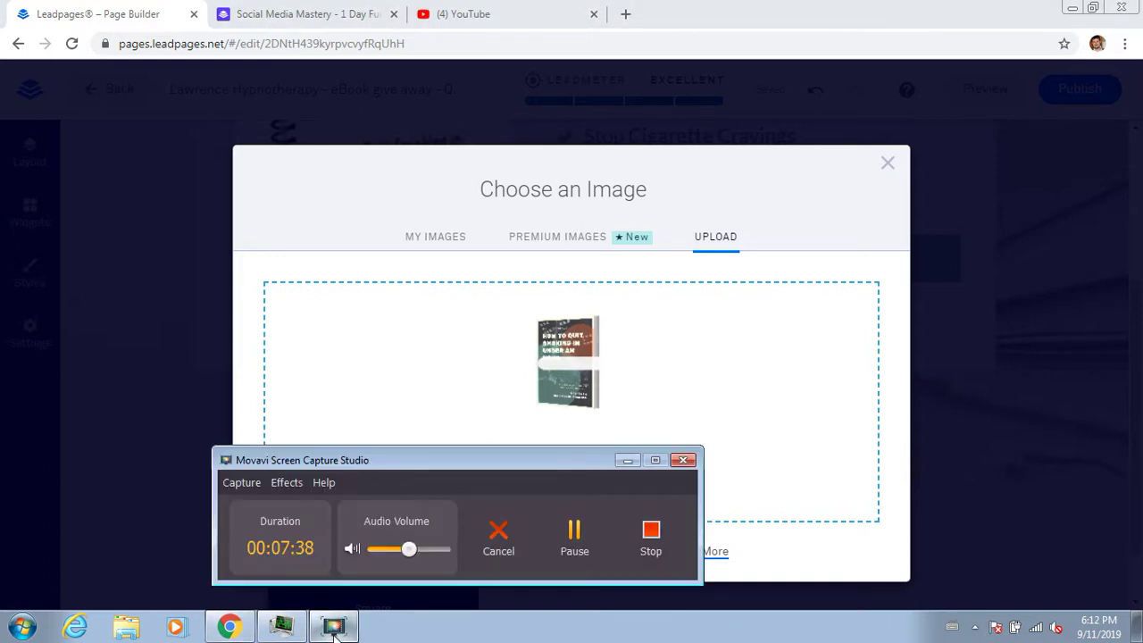
{"action": "left_click", "coordinate": [332, 629]}
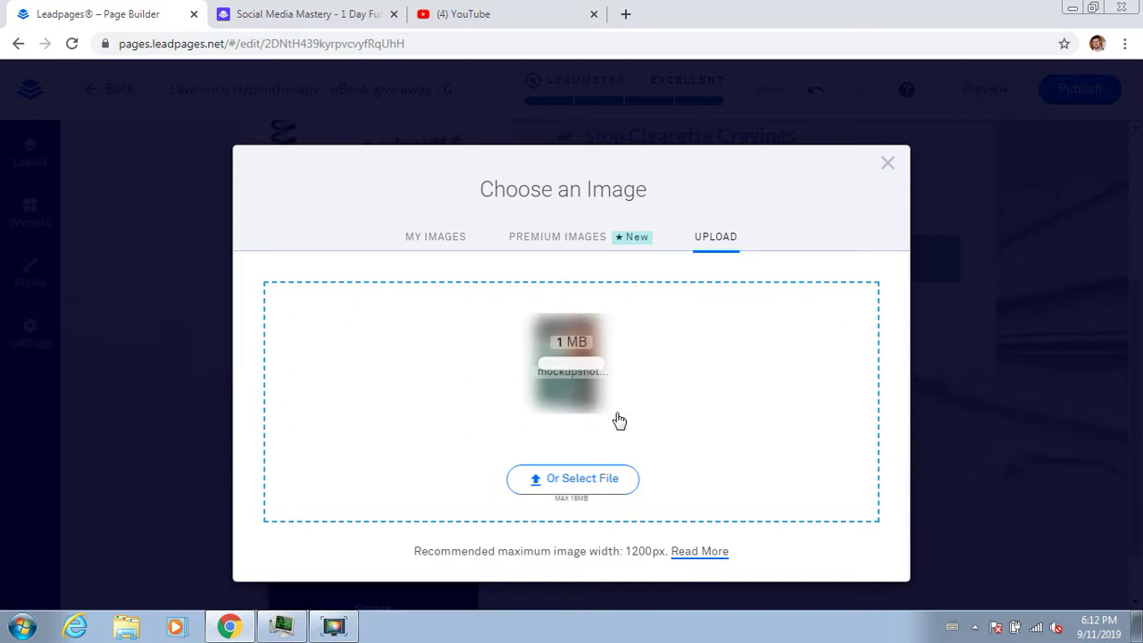
{"action": "left_click", "coordinate": [334, 626]}
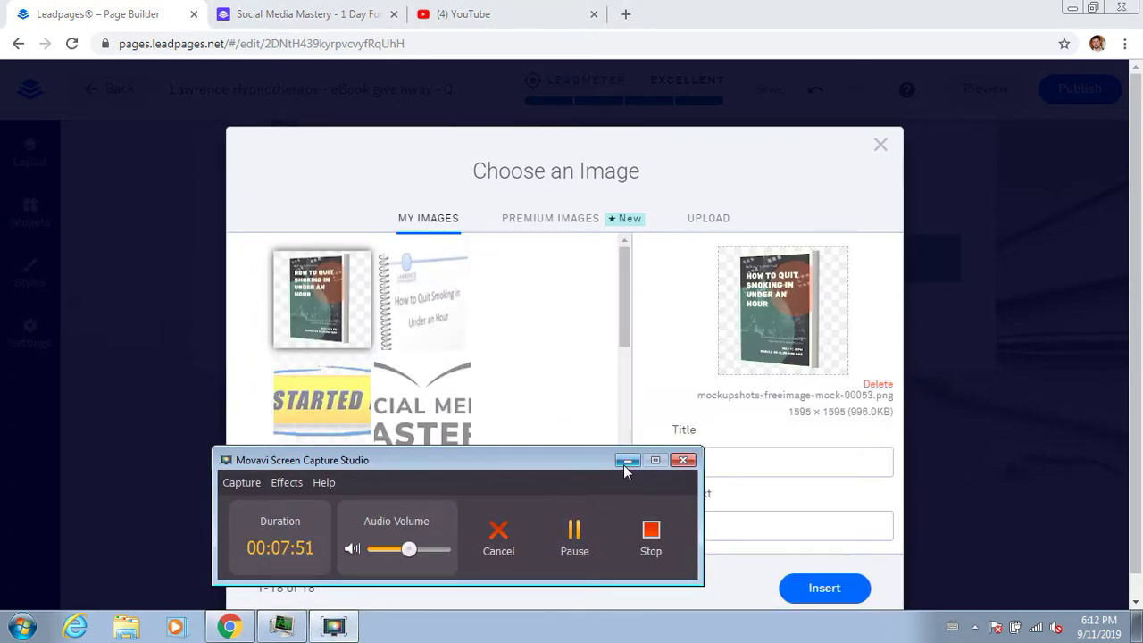
{"action": "left_click", "coordinate": [625, 461]}
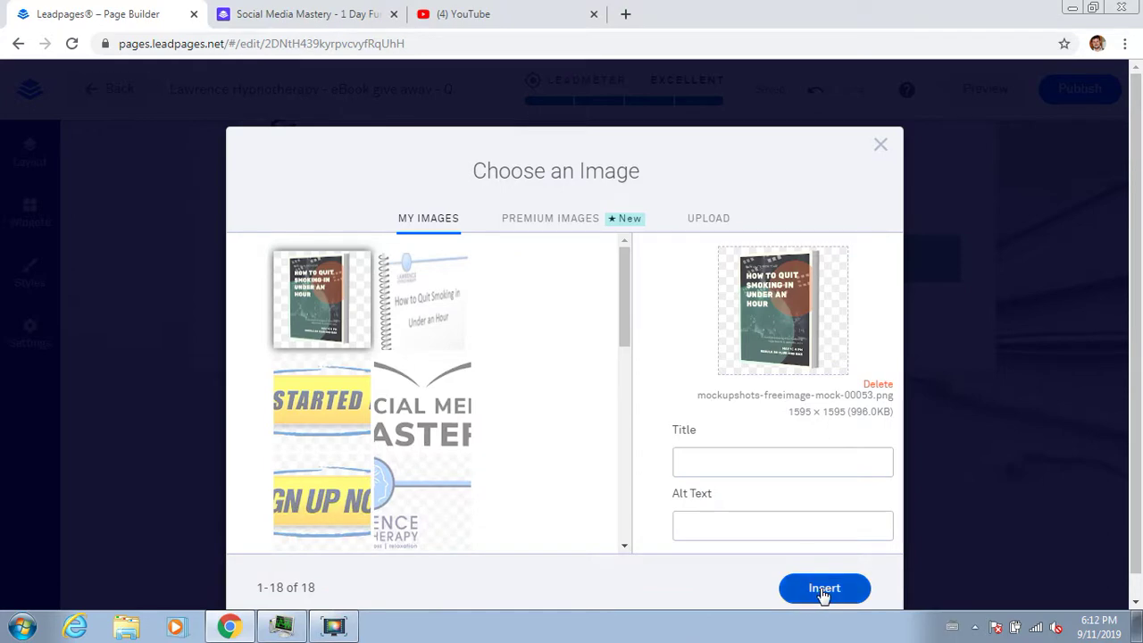
{"action": "left_click", "coordinate": [822, 589]}
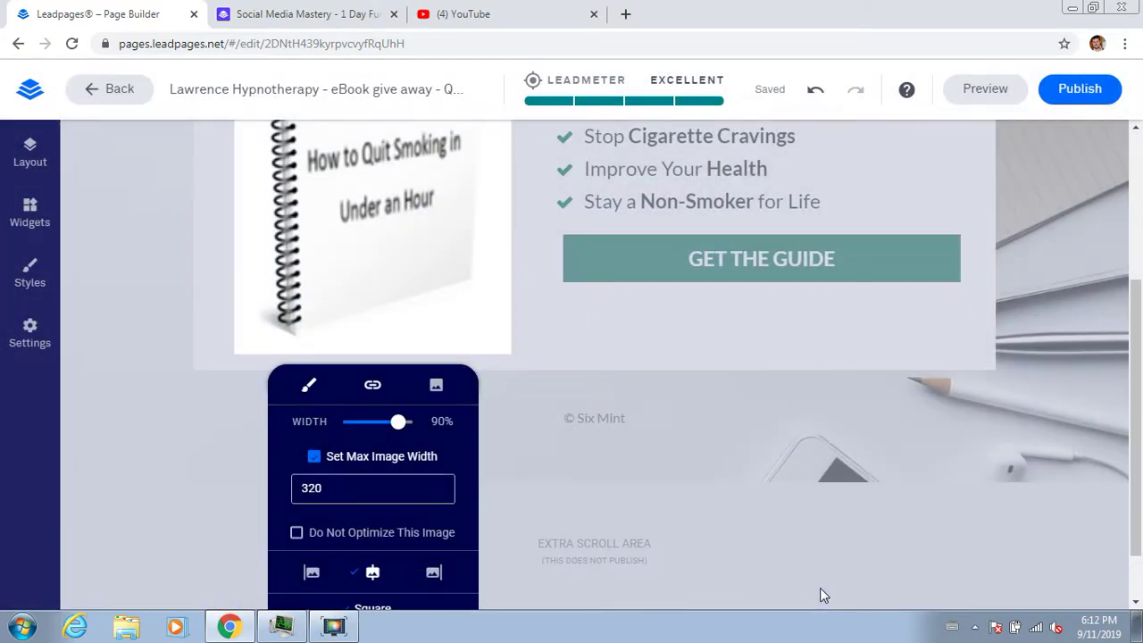
{"action": "left_click", "coordinate": [1058, 332]}
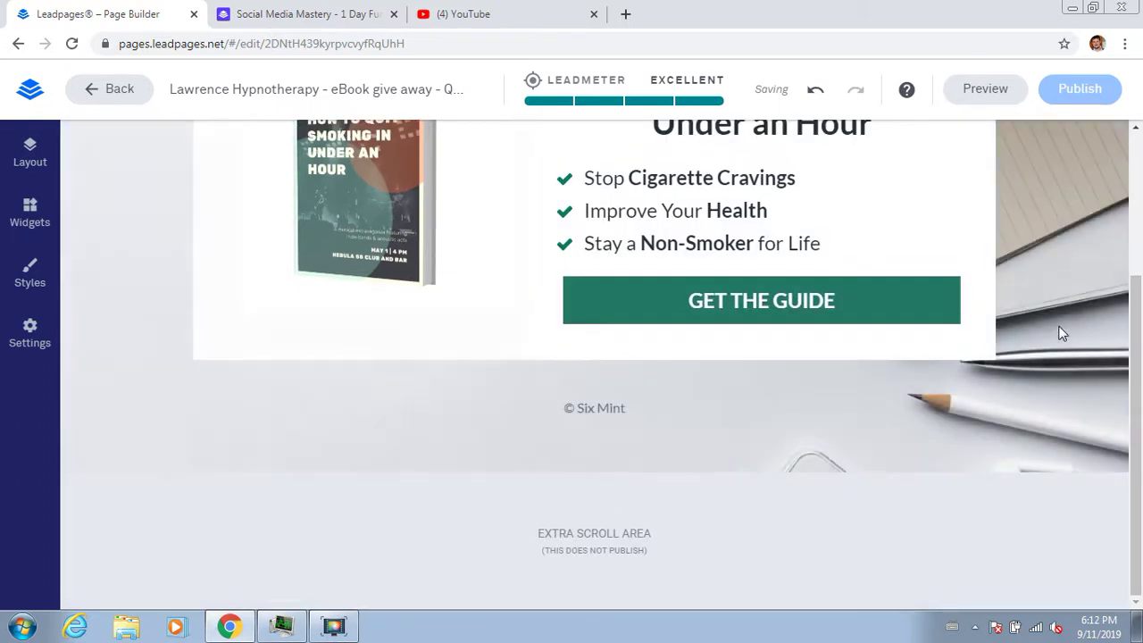
{"action": "scroll", "coordinate": [1133, 332], "scroll_direction": "up", "scroll_amount": 2}
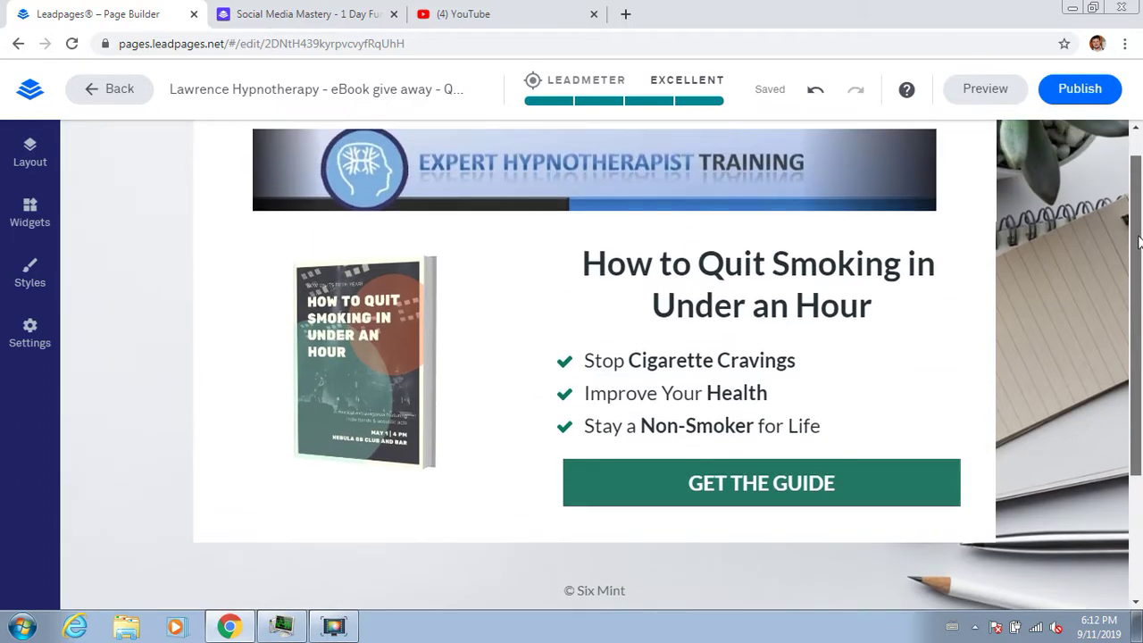
{"action": "left_click", "coordinate": [389, 286]}
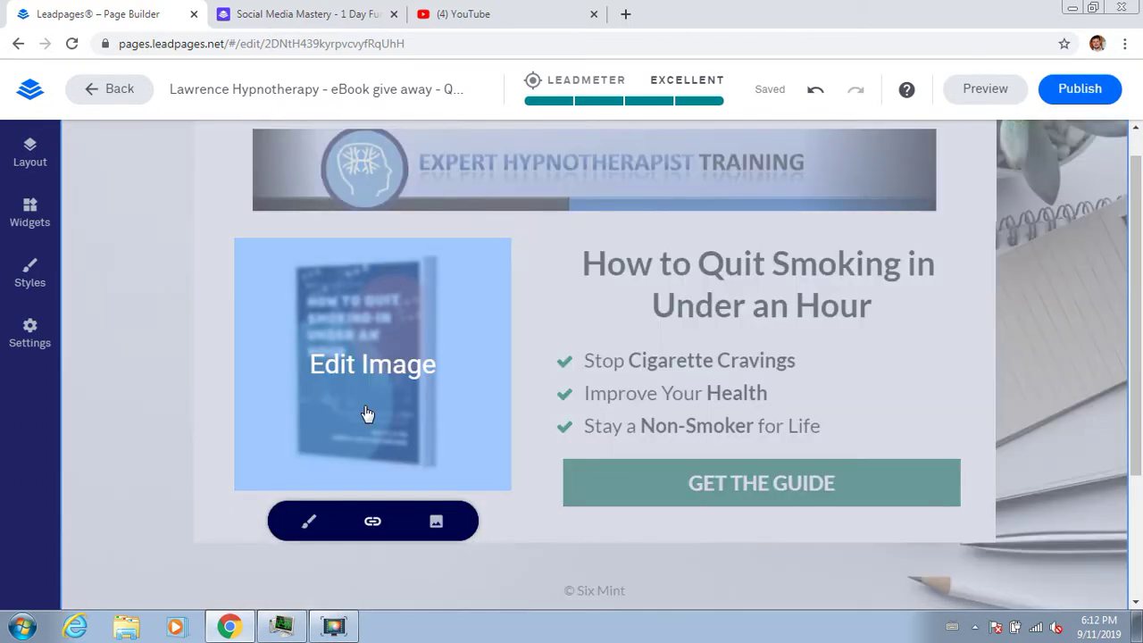
{"action": "left_click", "coordinate": [372, 521]}
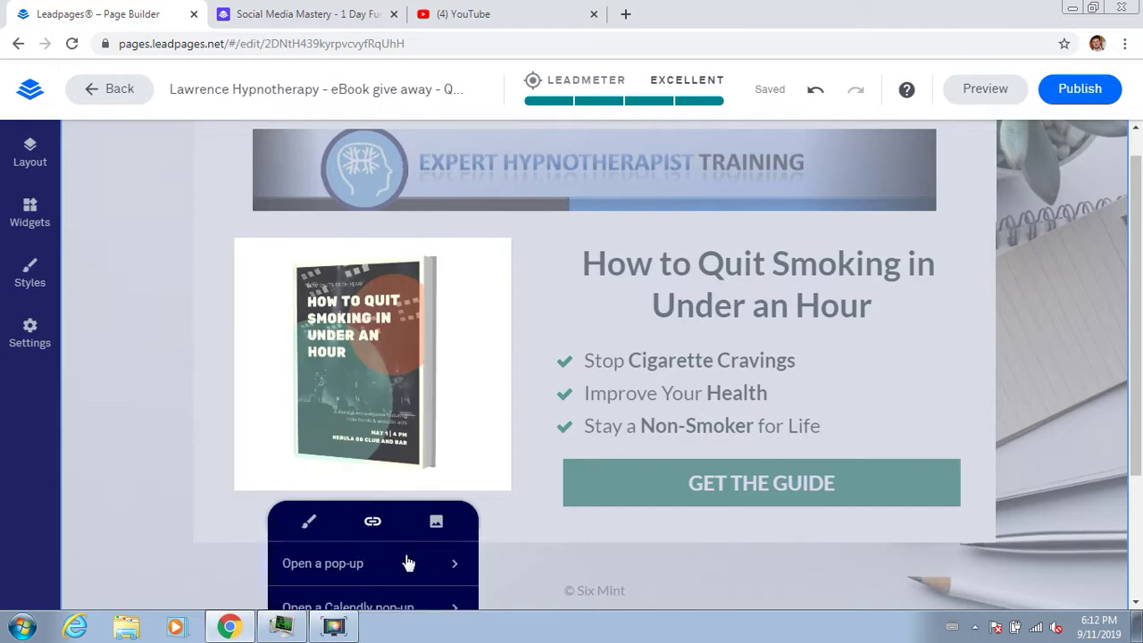
{"action": "left_click", "coordinate": [1131, 420]}
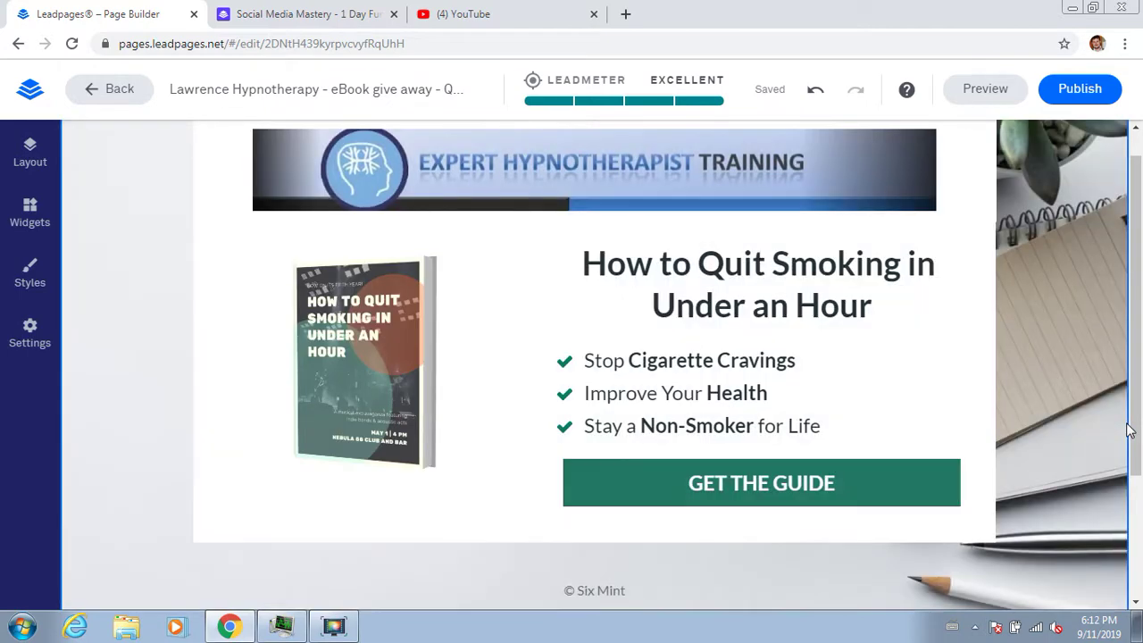
Step: Set the book cover image's width to 100% and its maximum image width to 450
{"action": "scroll", "coordinate": [1131, 420], "scroll_direction": "down", "scroll_amount": 1}
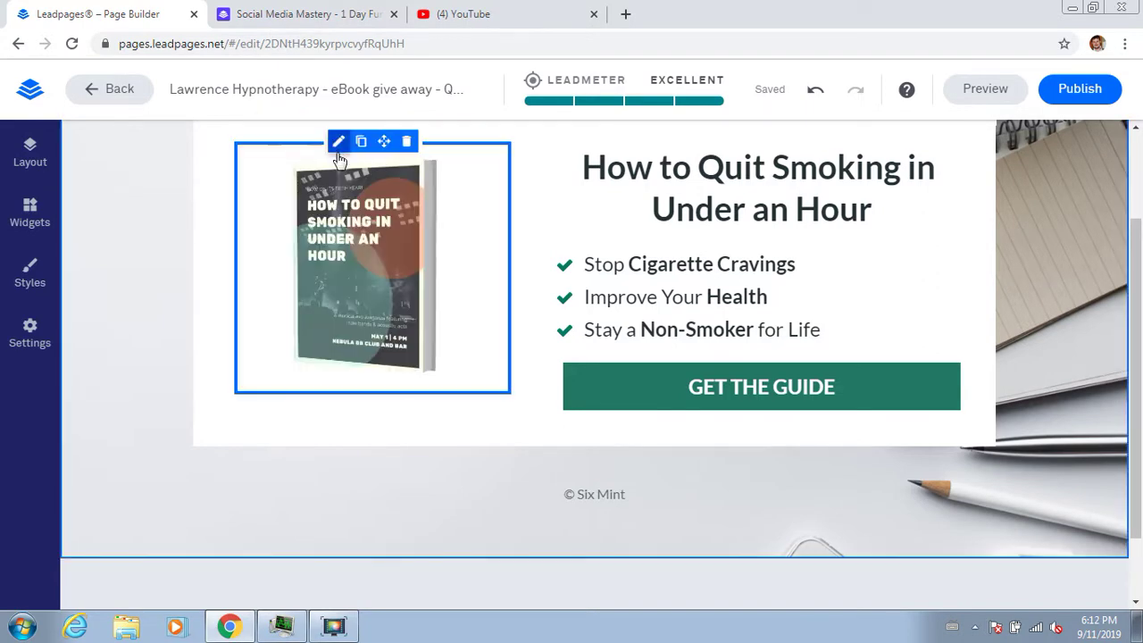
{"action": "left_click", "coordinate": [357, 231]}
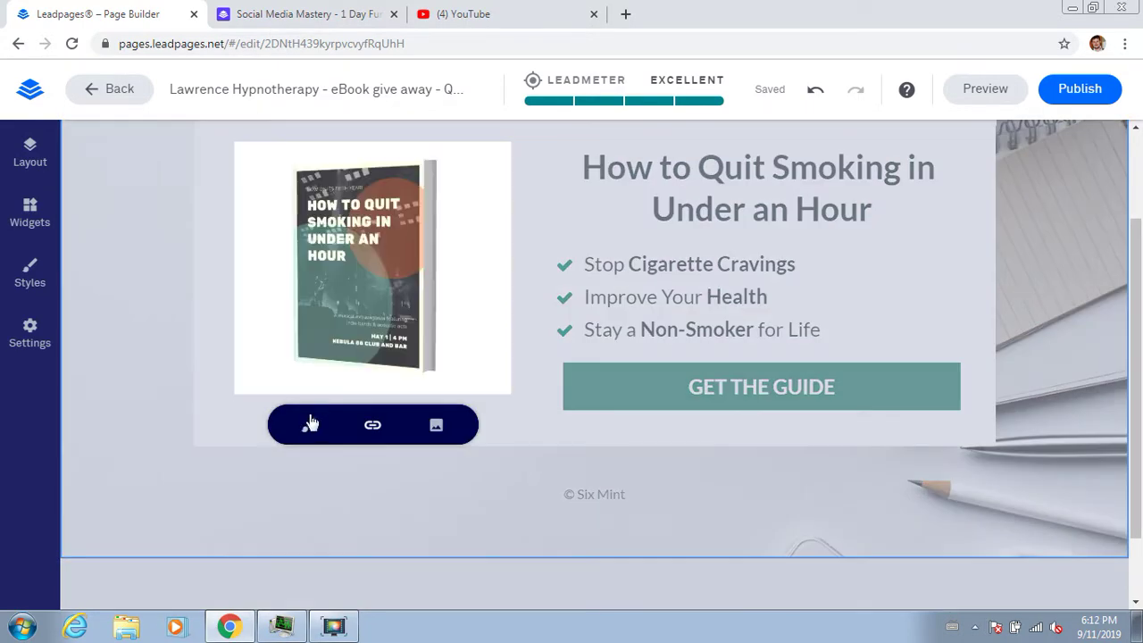
{"action": "left_click", "coordinate": [309, 427]}
{"action": "left_click_drag", "start_coordinate": [385, 463], "coordinate": [411, 462]}
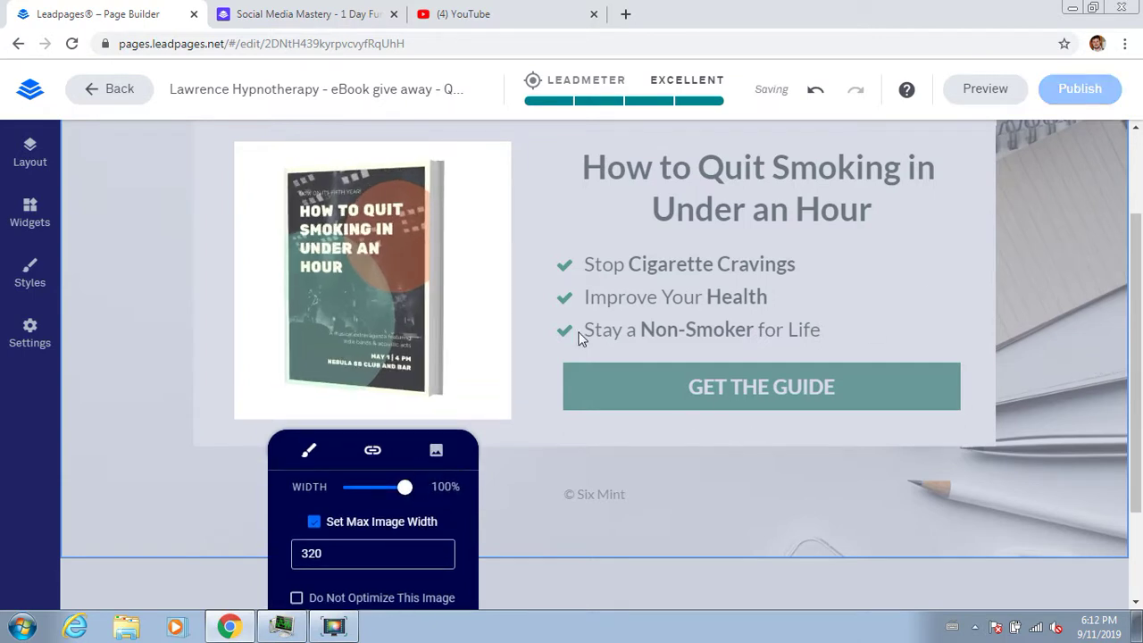
{"action": "left_click", "coordinate": [342, 549]}
{"action": "left_click_drag", "start_coordinate": [342, 549], "coordinate": [304, 550]}
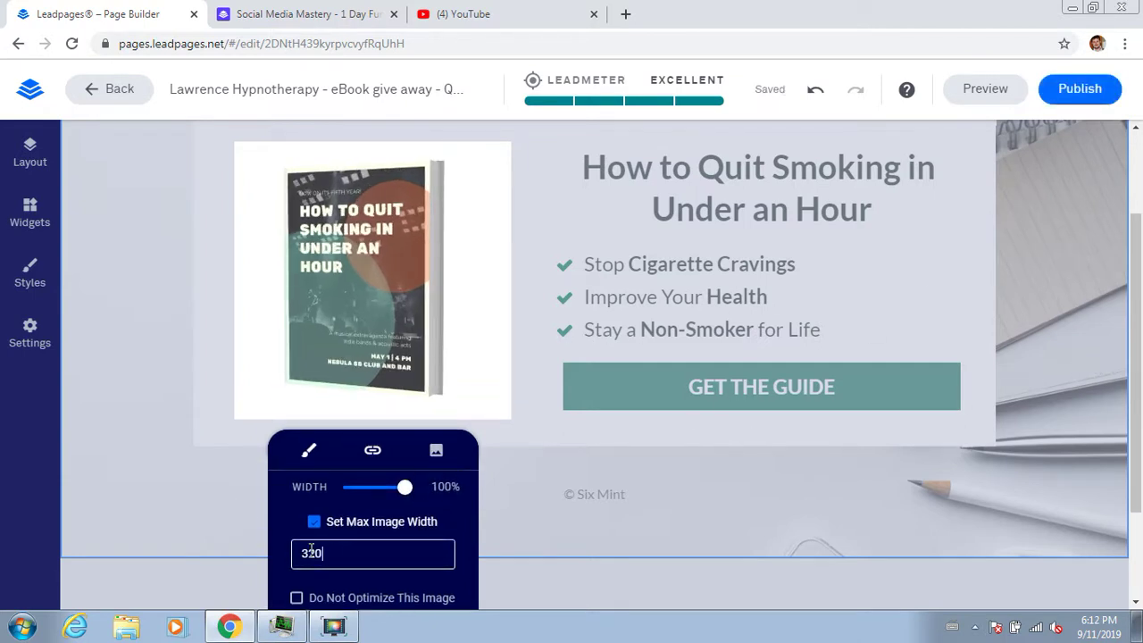
{"action": "type", "text": "450"}
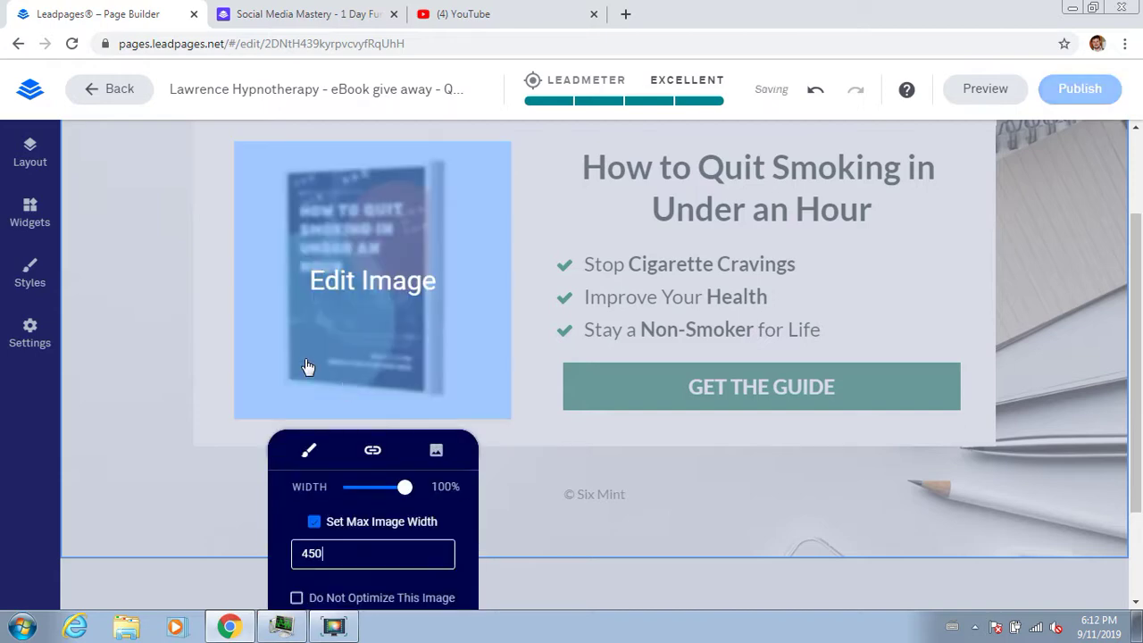
{"action": "left_click", "coordinate": [92, 306]}
{"action": "left_click_drag", "start_coordinate": [1137, 367], "coordinate": [1140, 284]}
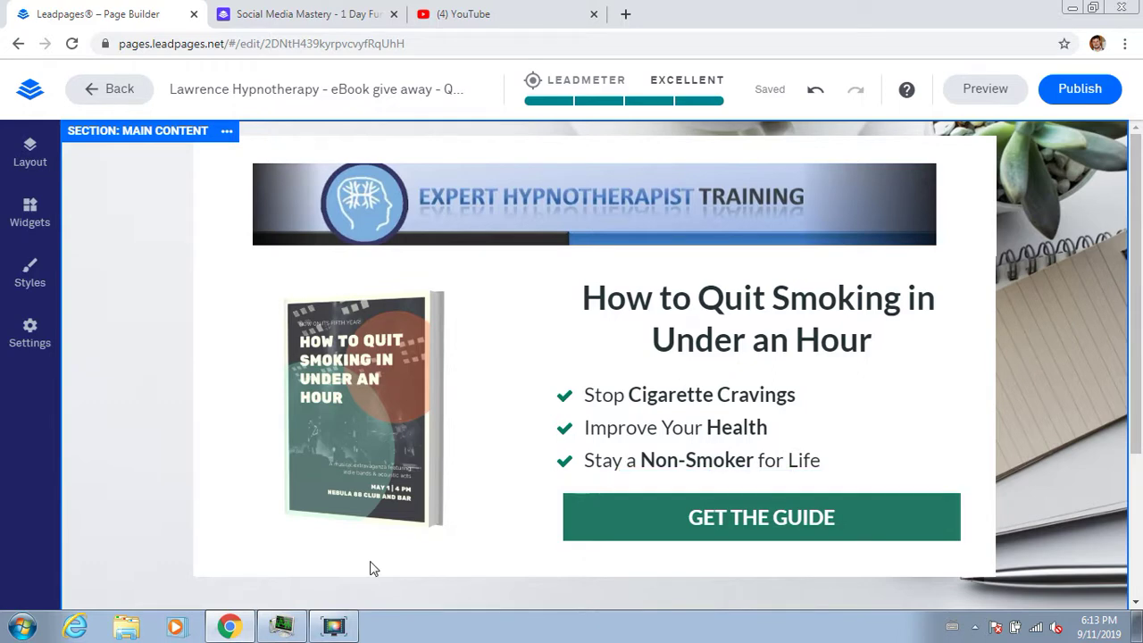
Step: Open the account's Lead Magnets page from the landing pages overview and start a new lead magnet
{"action": "left_click", "coordinate": [333, 627]}
{"action": "left_click", "coordinate": [556, 533]}
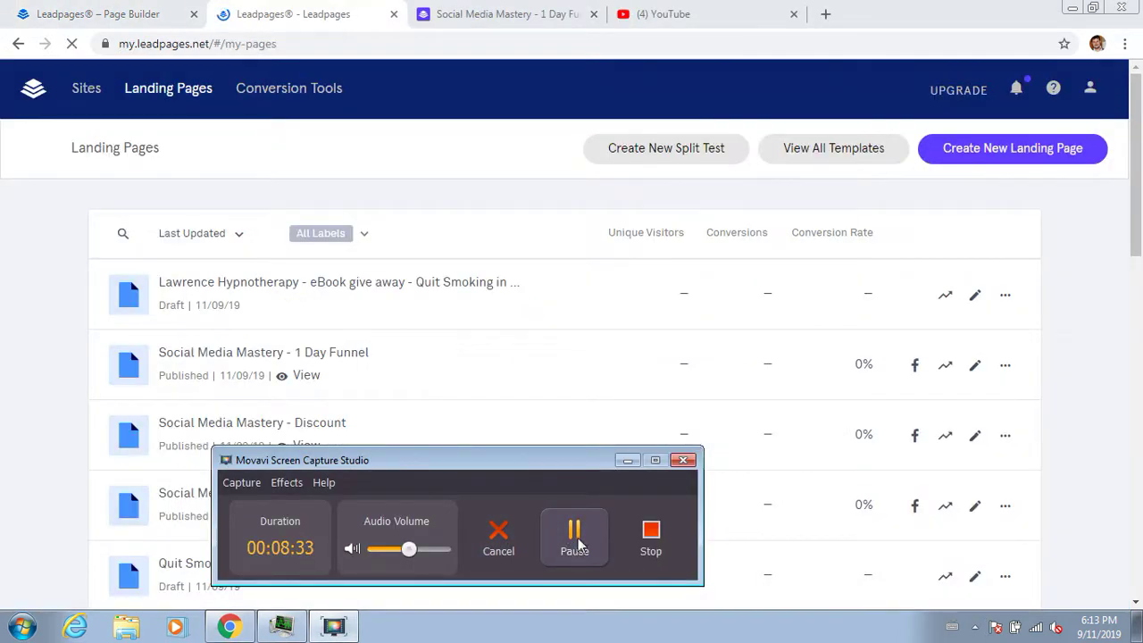
{"action": "left_click", "coordinate": [628, 461]}
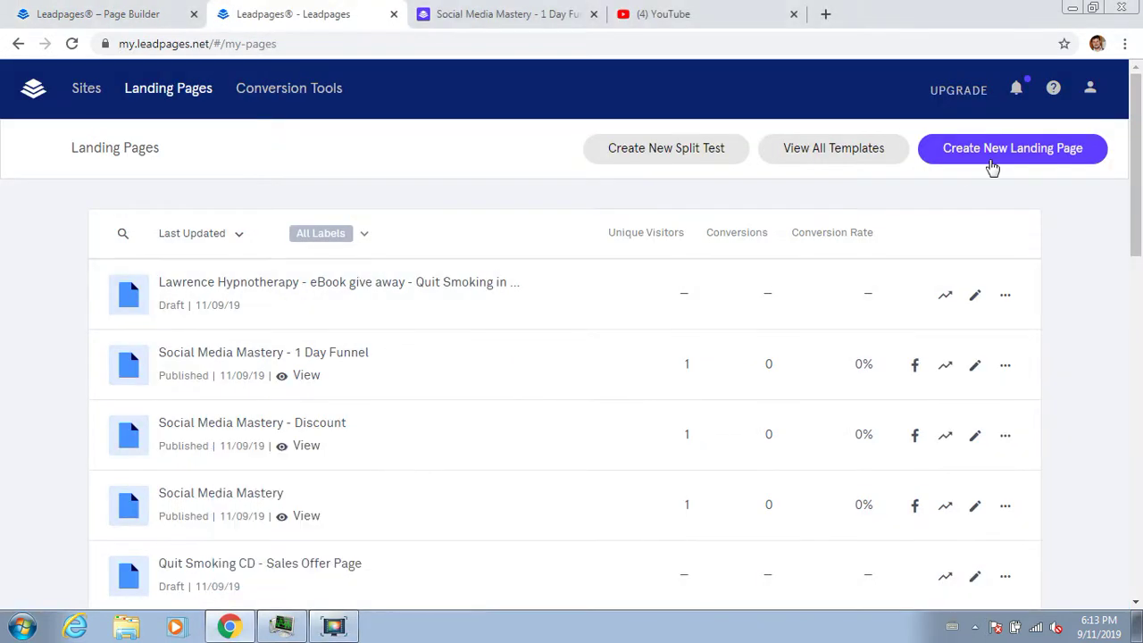
{"action": "left_click", "coordinate": [1091, 89]}
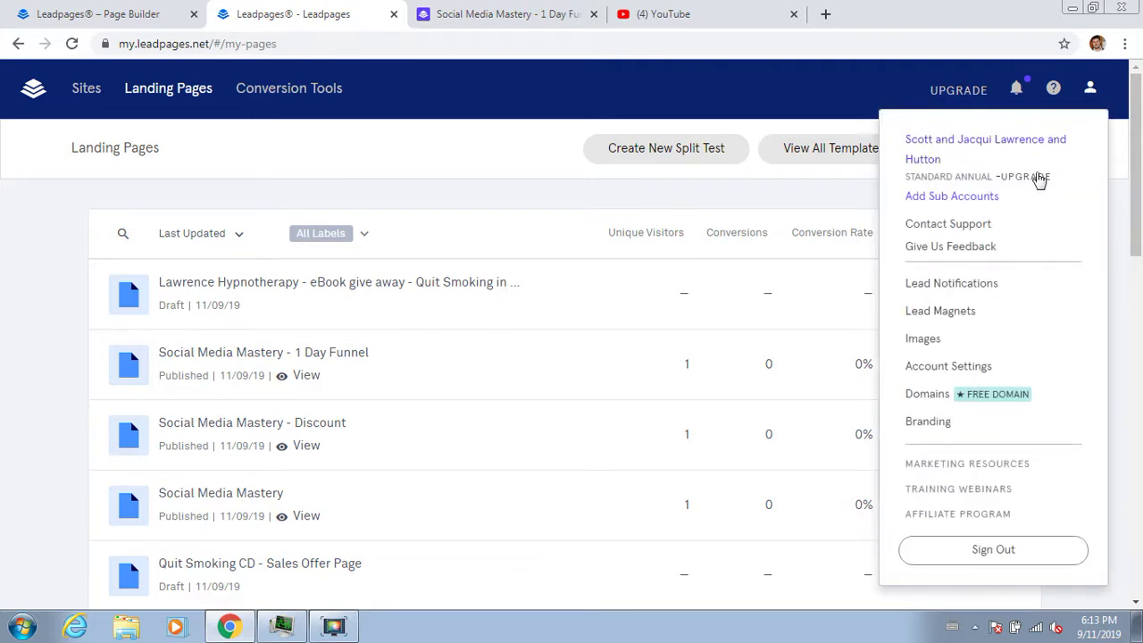
{"action": "left_click", "coordinate": [950, 313]}
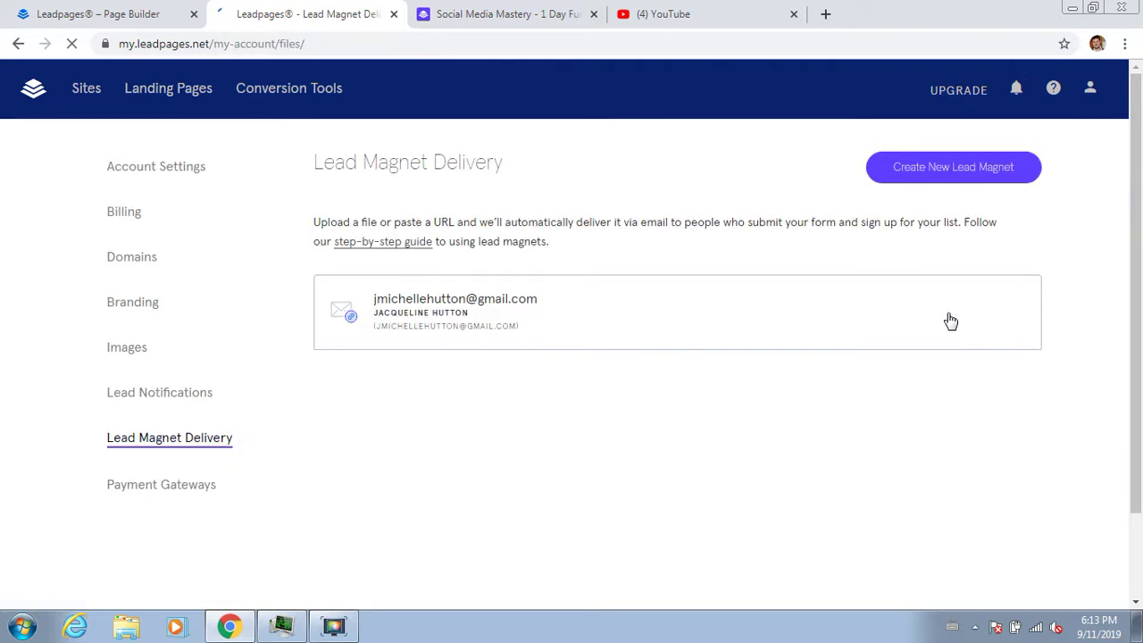
{"action": "left_click", "coordinate": [952, 169]}
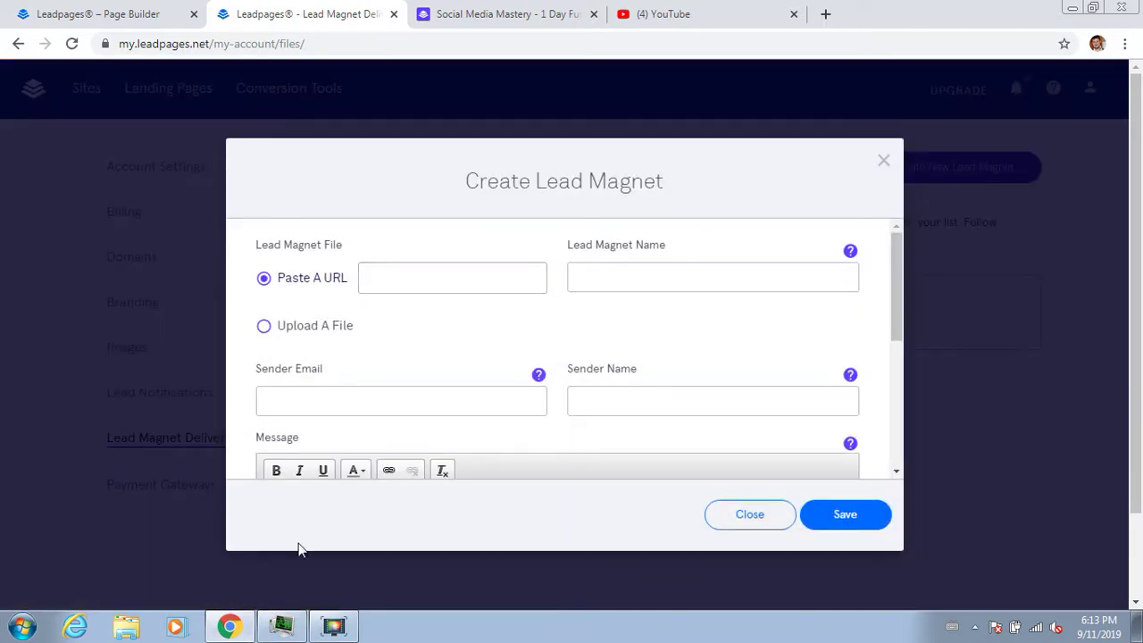
Step: Choose file upload, fill in the sender email, set the sender name to "Lawrence Hypnotherapy" and the message to "Thank you for downloading our eBook"
{"action": "left_click_drag", "start_coordinate": [888, 309], "coordinate": [895, 369]}
{"action": "left_click", "coordinate": [333, 626]}
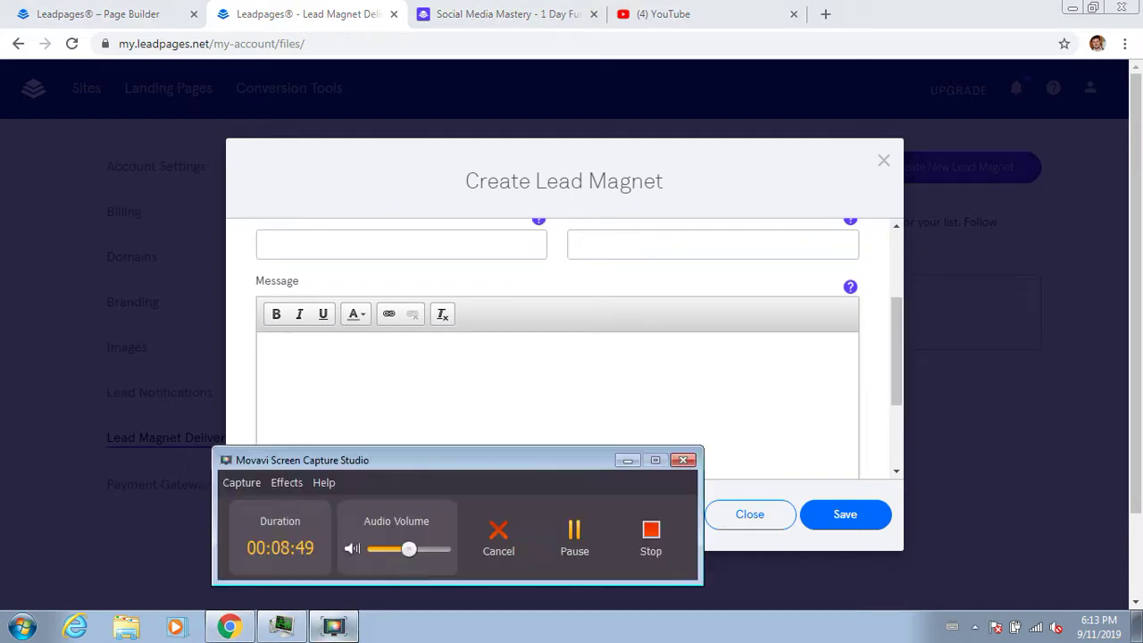
{"action": "left_click", "coordinate": [574, 536]}
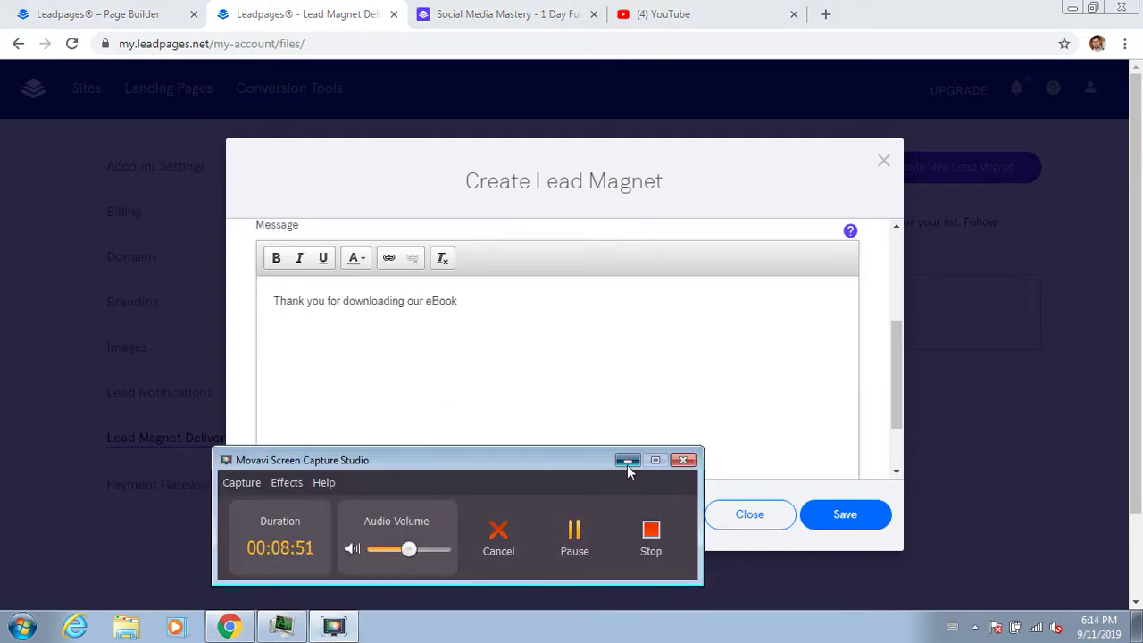
{"action": "left_click", "coordinate": [628, 461]}
Step: Name the lead magnet "Quit Smoking in Under an Hour" and save it
{"action": "left_click_drag", "start_coordinate": [902, 386], "coordinate": [906, 302]}
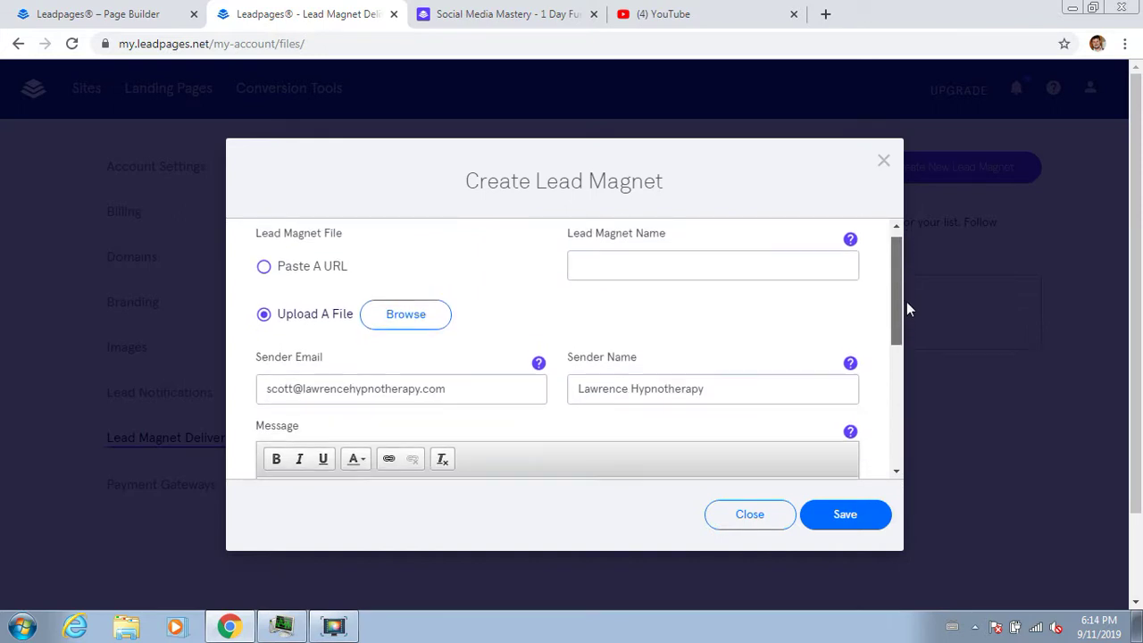
{"action": "left_click", "coordinate": [733, 272]}
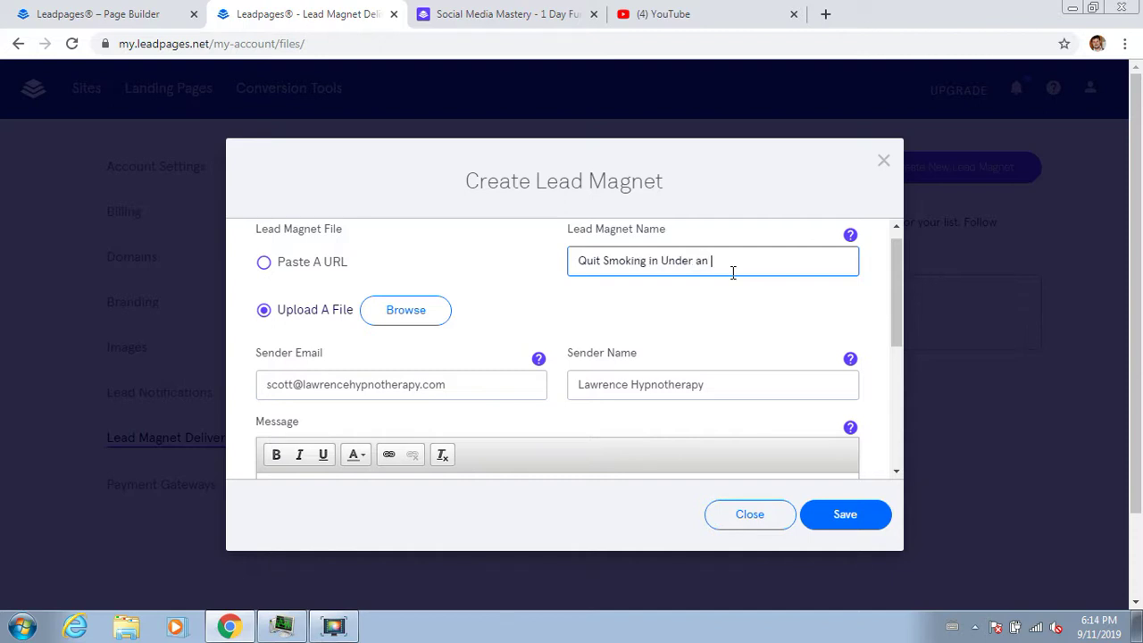
{"action": "left_click_drag", "start_coordinate": [900, 243], "coordinate": [892, 307]}
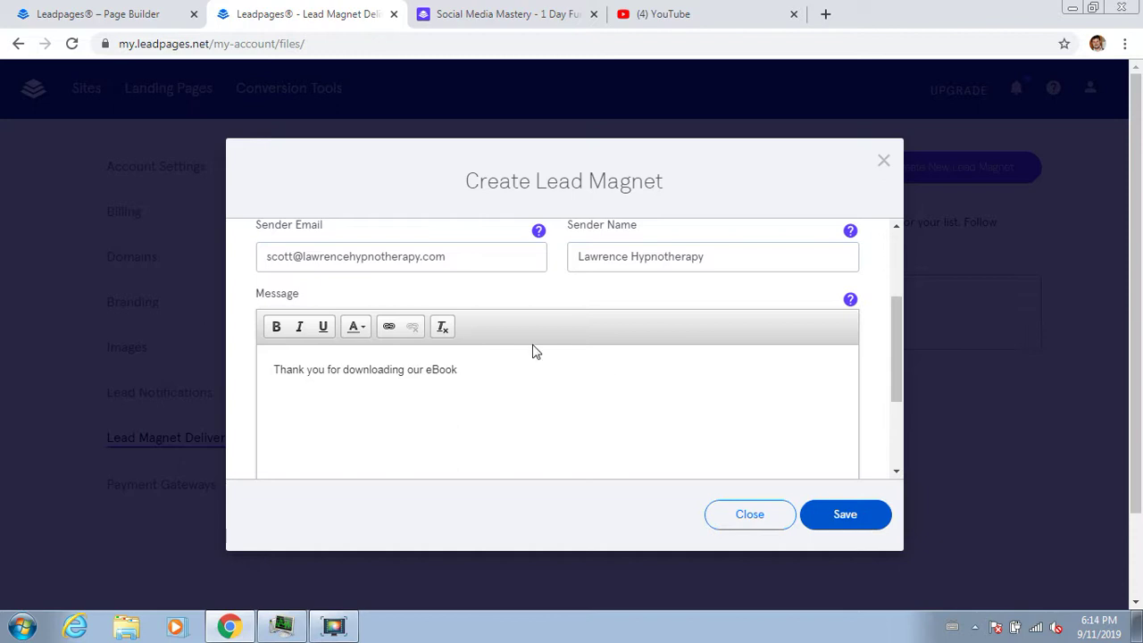
{"action": "left_click", "coordinate": [334, 626]}
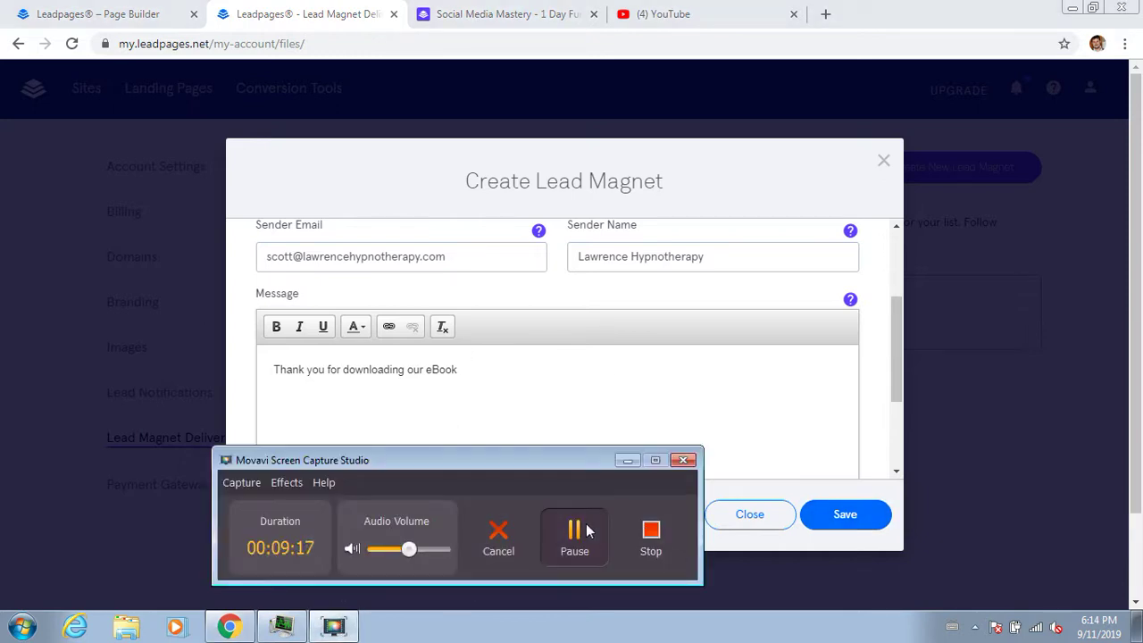
{"action": "left_click", "coordinate": [628, 460]}
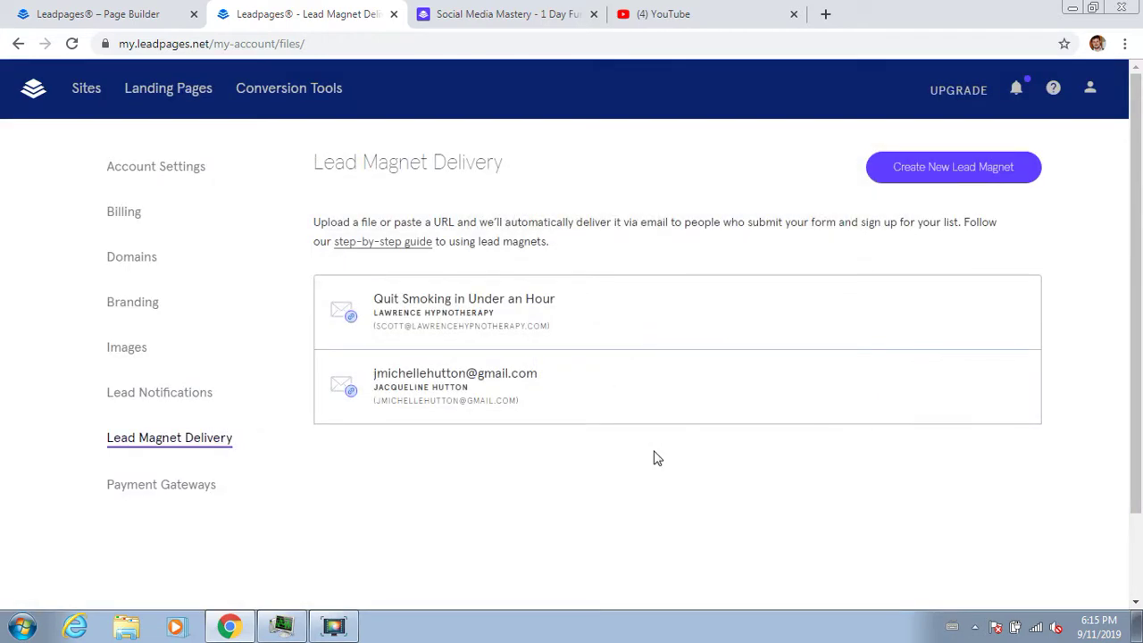
Step: Return to the page builder and remove the Email Pop-up Form link from the GET THE GUIDE button
{"action": "mouse_move", "coordinate": [410, 312]}
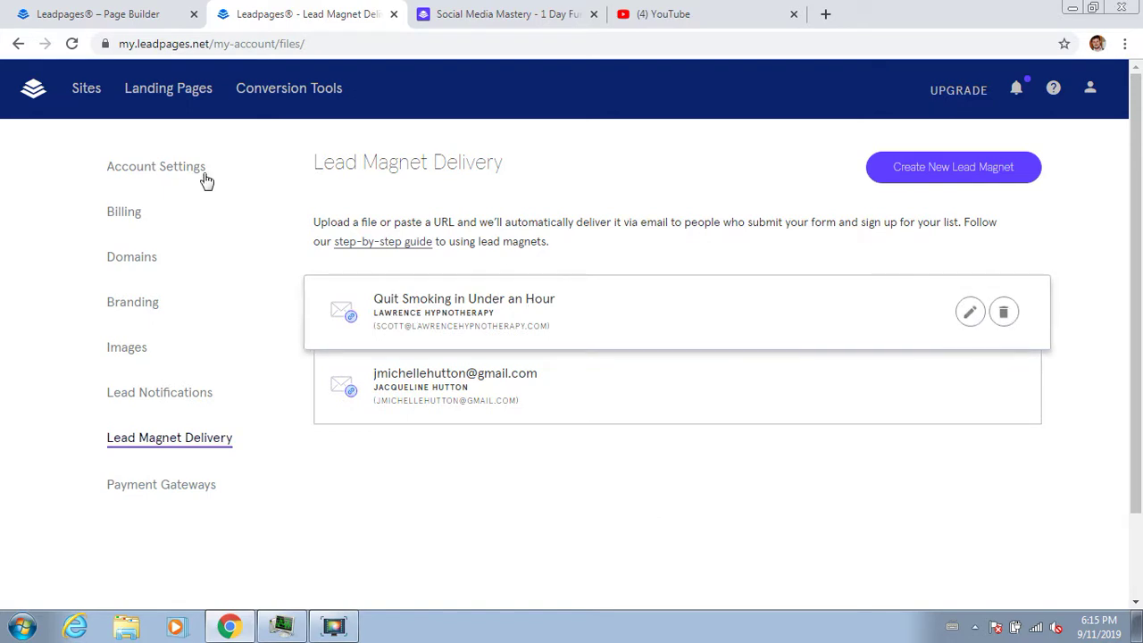
{"action": "left_click", "coordinate": [94, 11]}
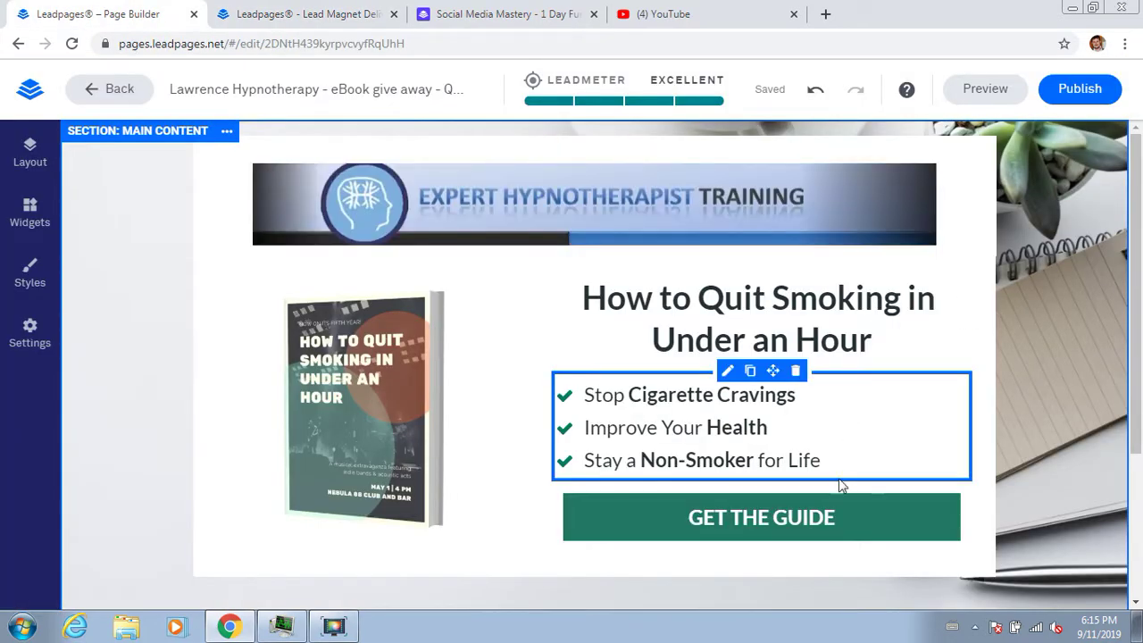
{"action": "double_click", "coordinate": [741, 514]}
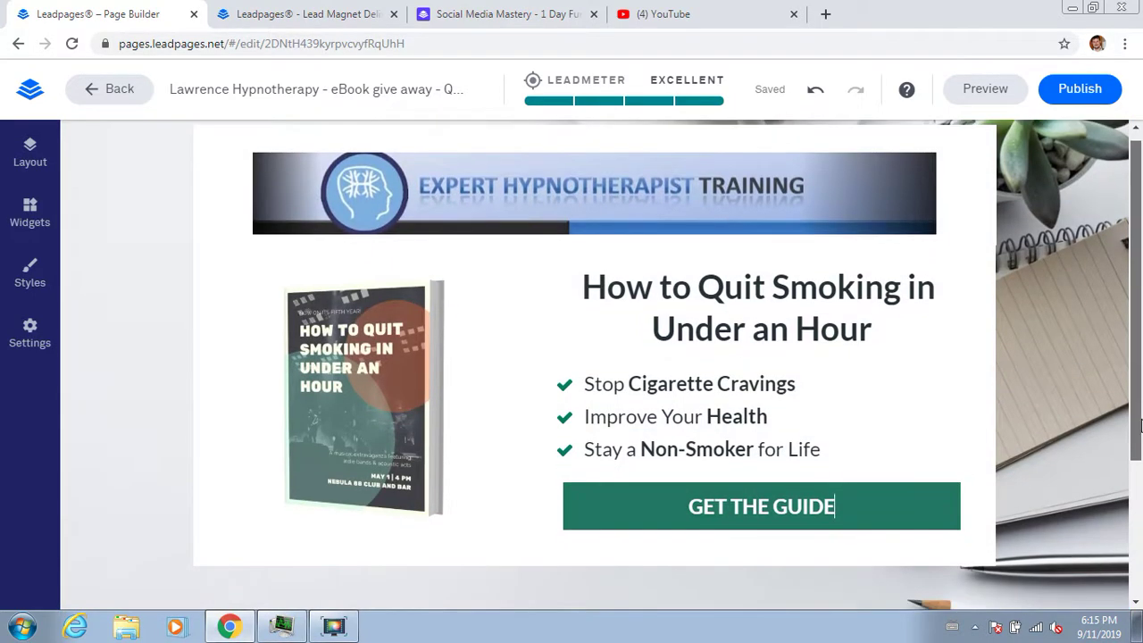
{"action": "scroll", "coordinate": [890, 413], "scroll_direction": "down", "scroll_amount": 3}
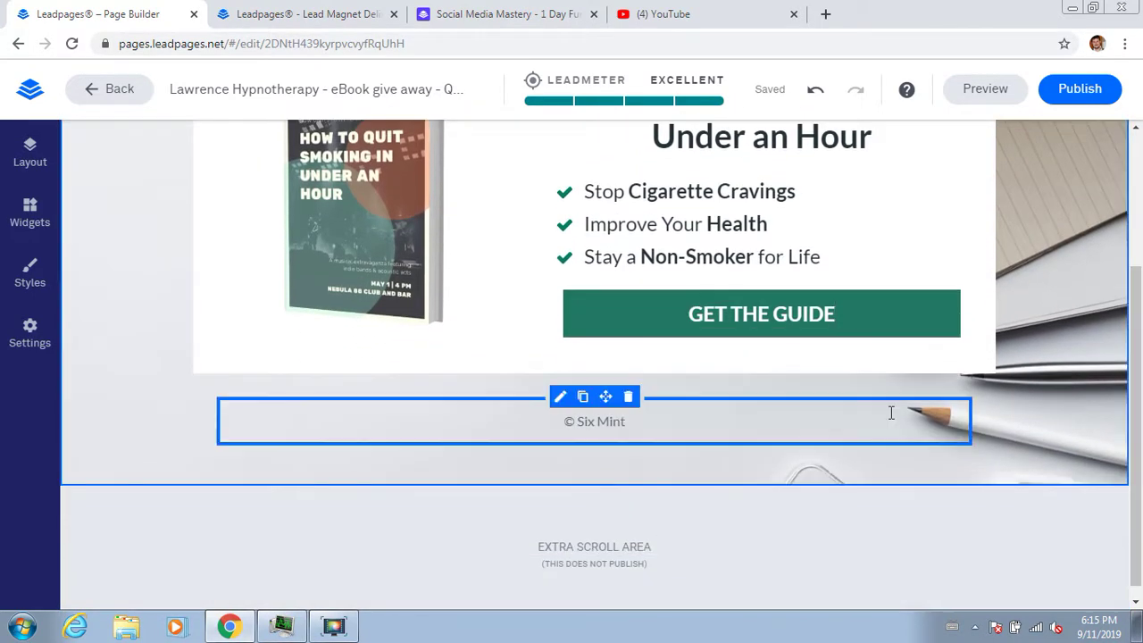
{"action": "double_click", "coordinate": [813, 306]}
{"action": "left_click", "coordinate": [831, 380]}
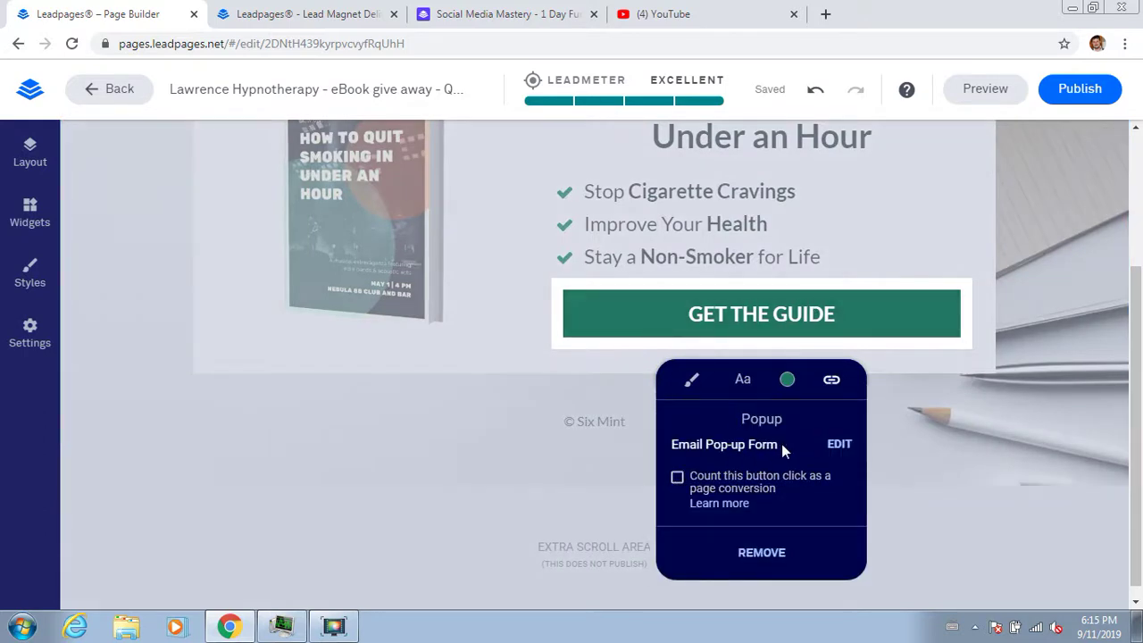
{"action": "left_click", "coordinate": [761, 555]}
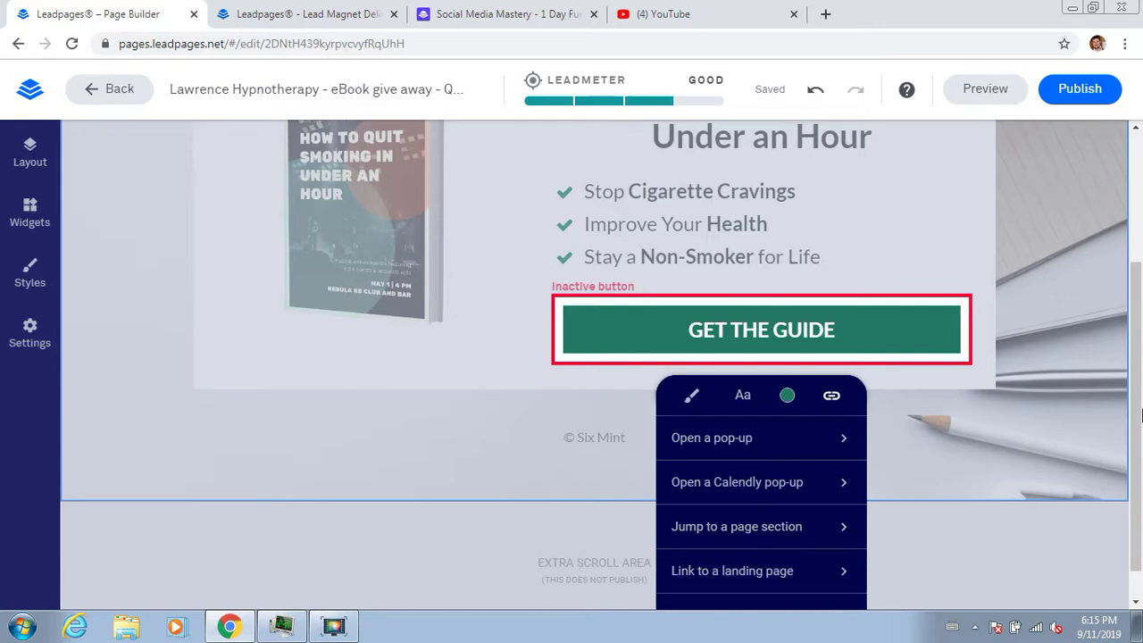
{"action": "left_click", "coordinate": [840, 329]}
{"action": "scroll", "coordinate": [835, 304], "scroll_direction": "down", "scroll_amount": 1}
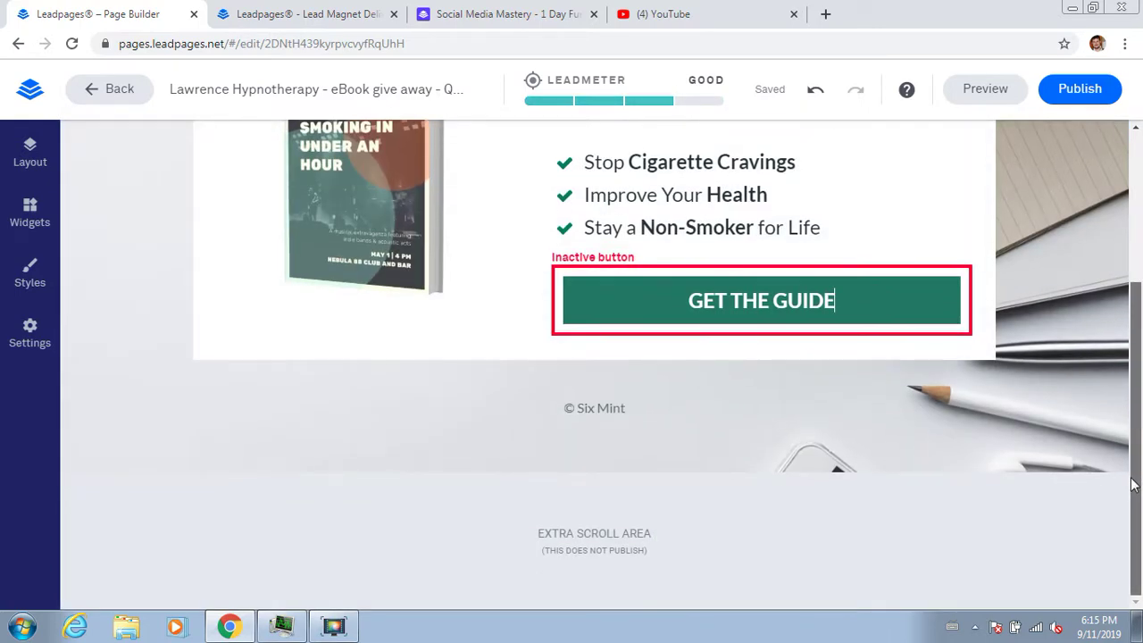
{"action": "left_click", "coordinate": [835, 300]}
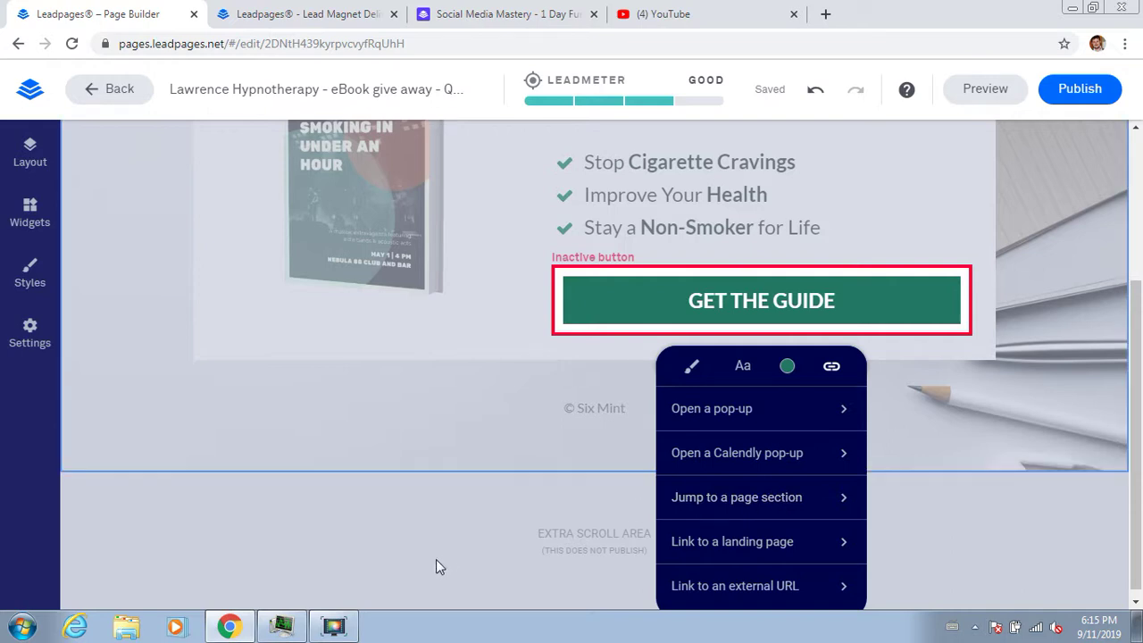
{"action": "left_click", "coordinate": [333, 626]}
{"action": "left_click", "coordinate": [574, 536]}
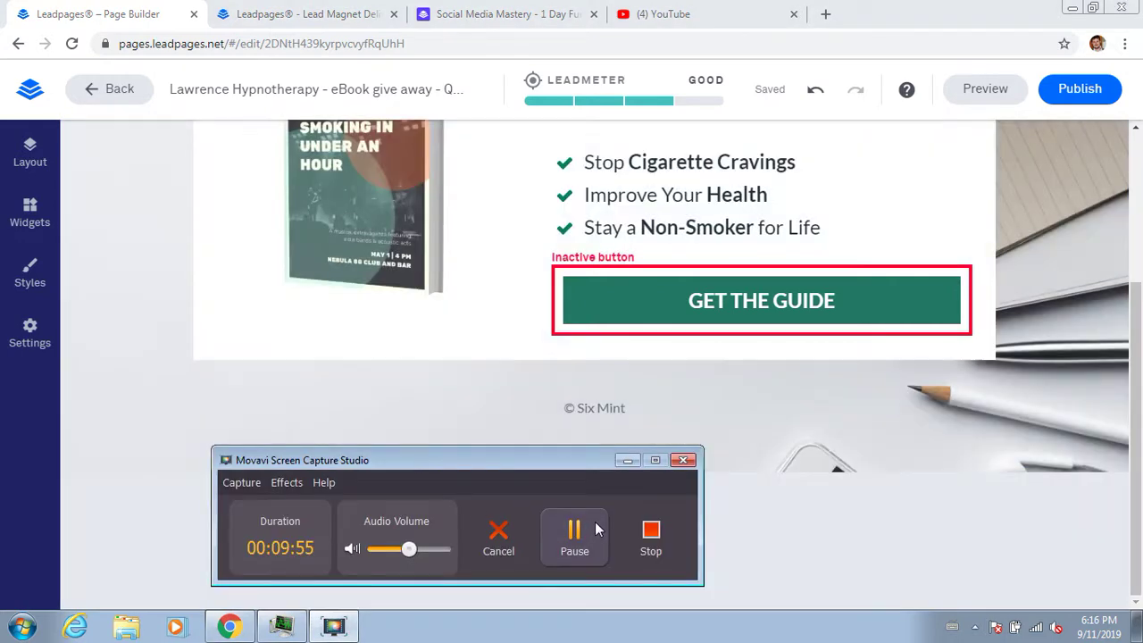
{"action": "left_click", "coordinate": [873, 298]}
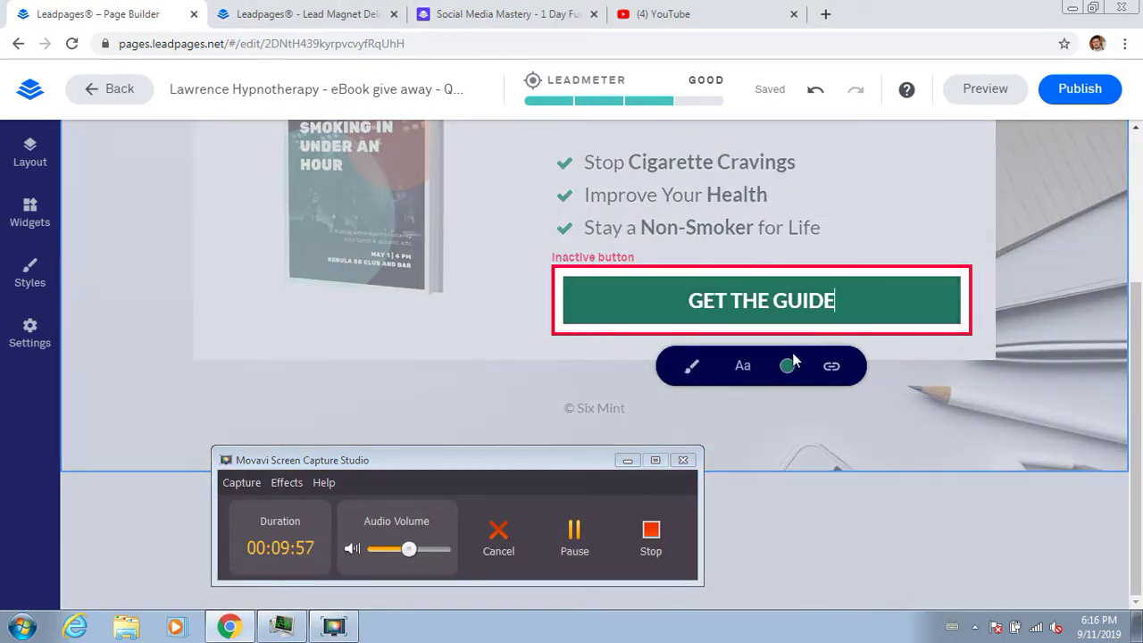
{"action": "left_click", "coordinate": [628, 460]}
Step: Add a click event to the GET THE GUIDE button that opens a pop-up, and bring up the pop-up for editing
{"action": "left_click", "coordinate": [924, 323]}
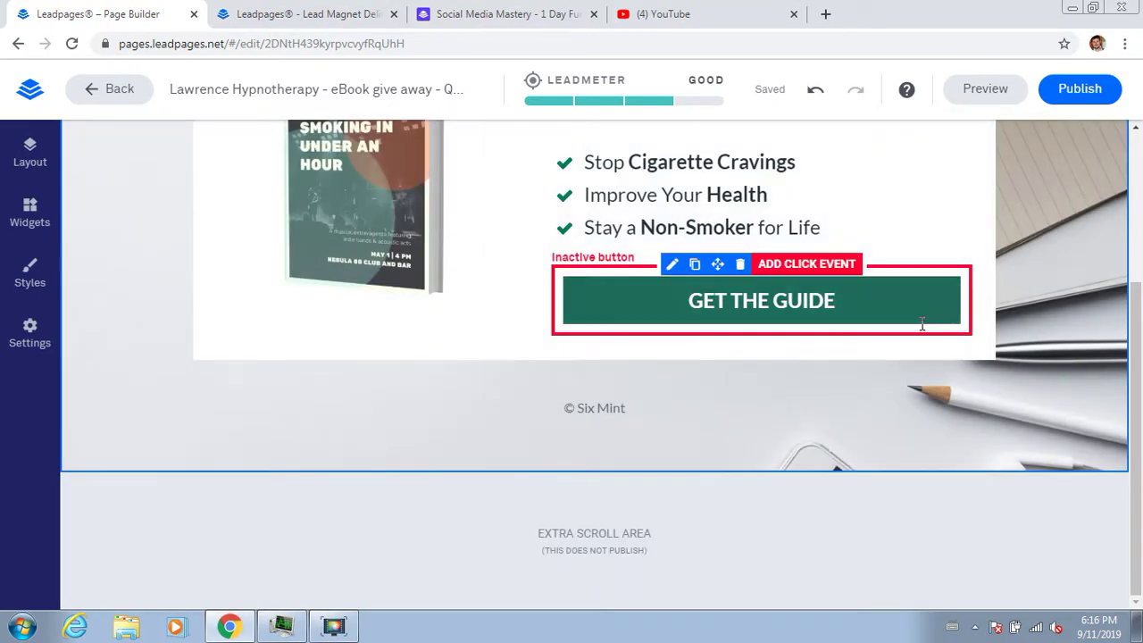
{"action": "left_click", "coordinate": [802, 268]}
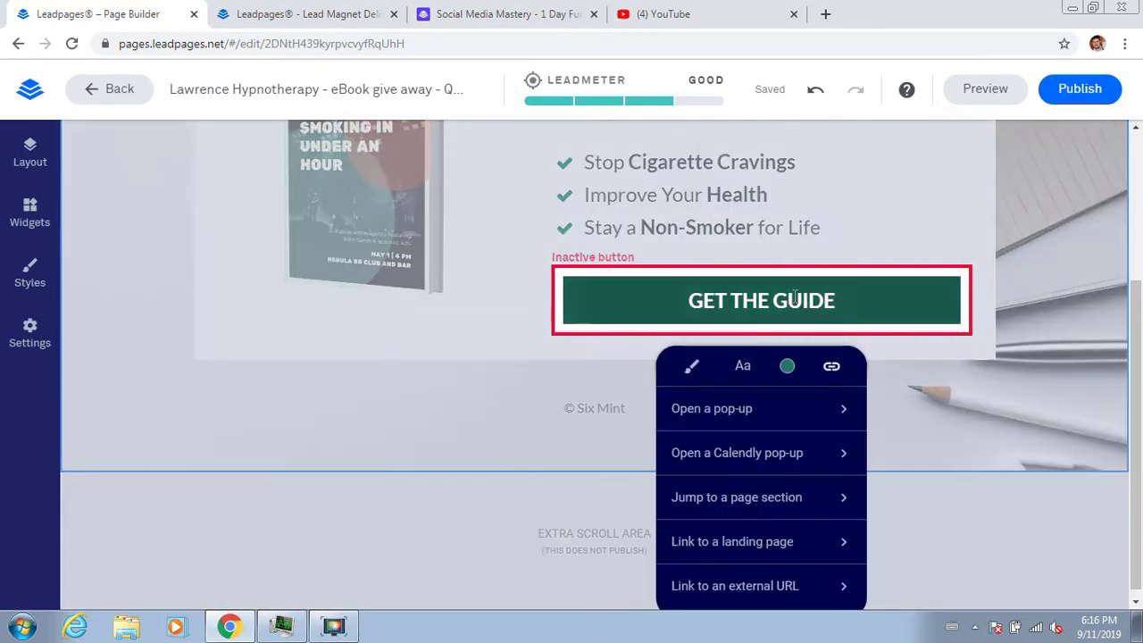
{"action": "left_click", "coordinate": [793, 410]}
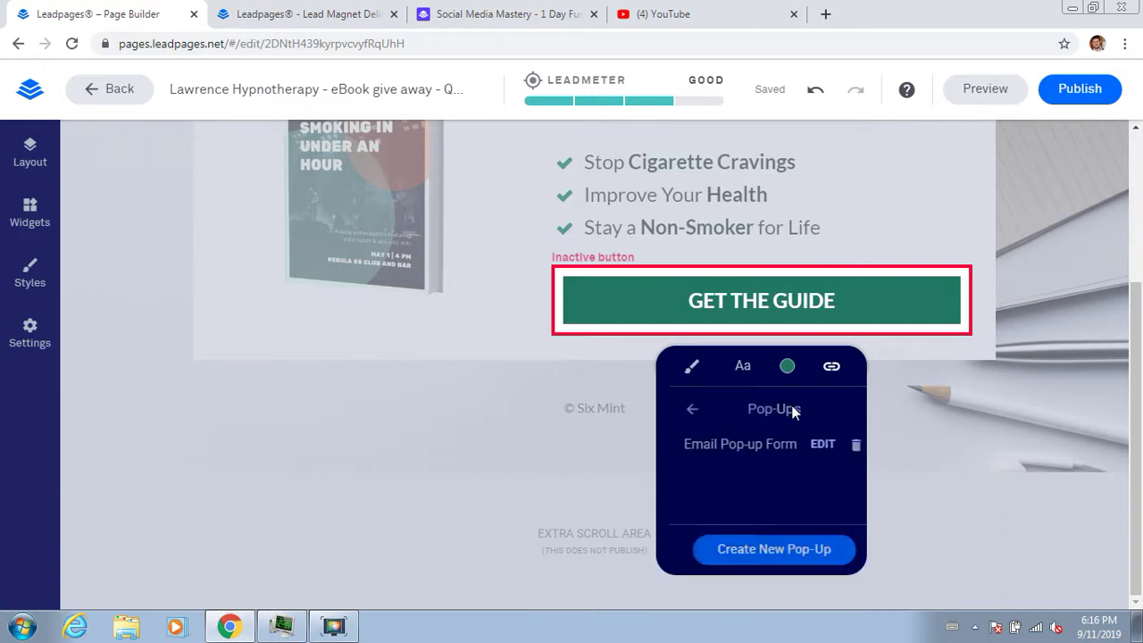
{"action": "left_click", "coordinate": [750, 552]}
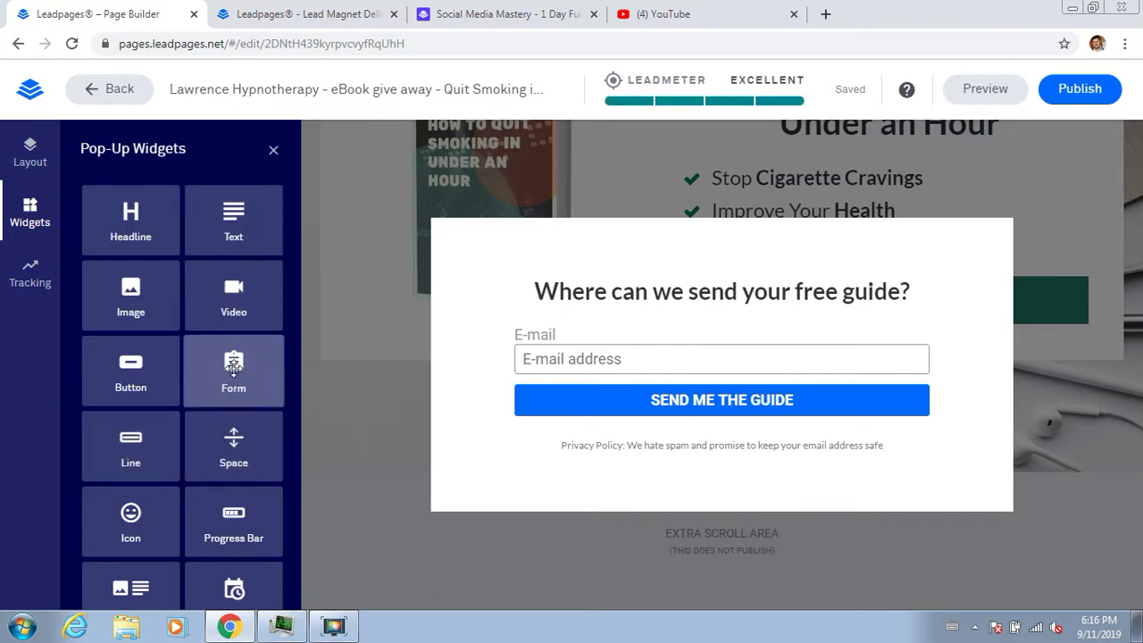
Step: Try placing a new Form widget above the pop-up's existing email form, and delete the added form again
{"action": "left_click_drag", "start_coordinate": [233, 368], "coordinate": [551, 346]}
{"action": "left_click_drag", "start_coordinate": [594, 429], "coordinate": [567, 322]}
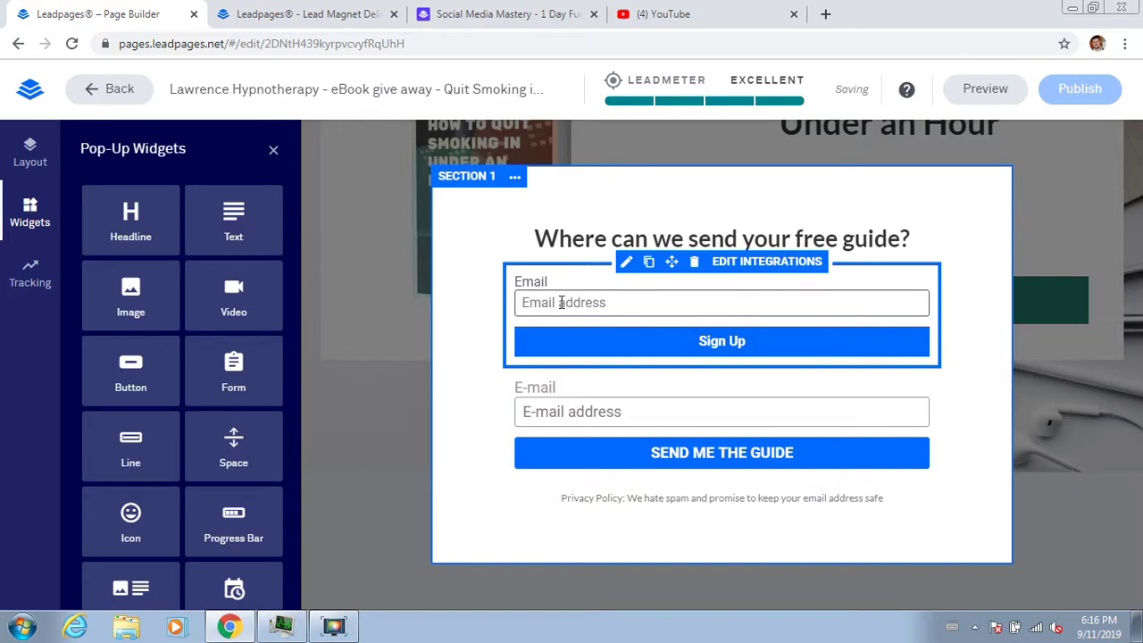
{"action": "left_click", "coordinate": [550, 283]}
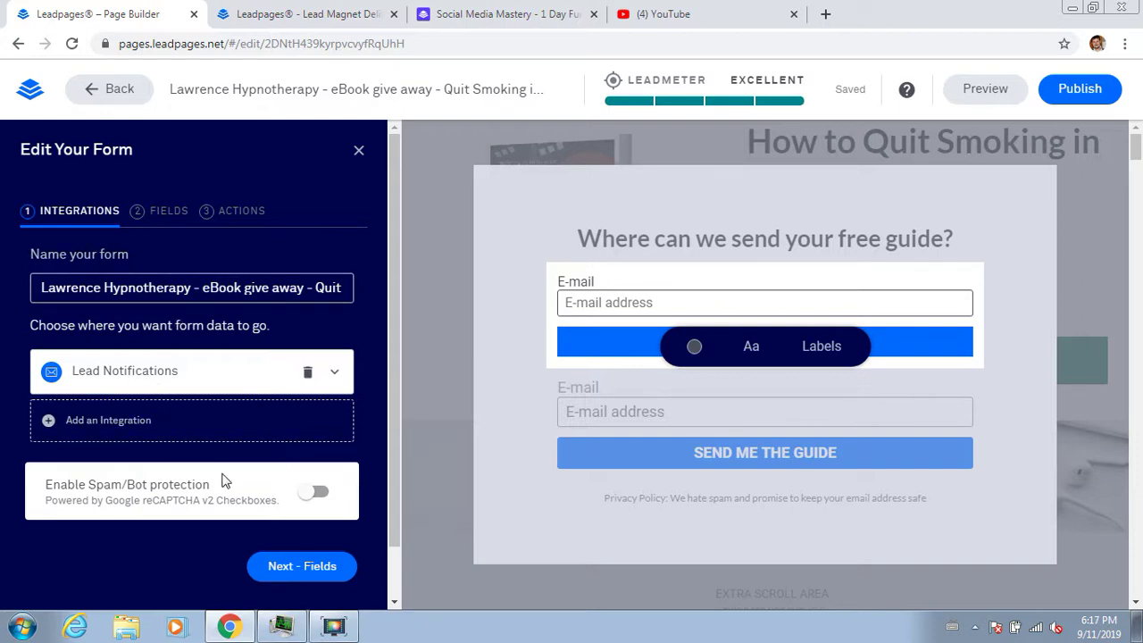
{"action": "left_click", "coordinate": [774, 456]}
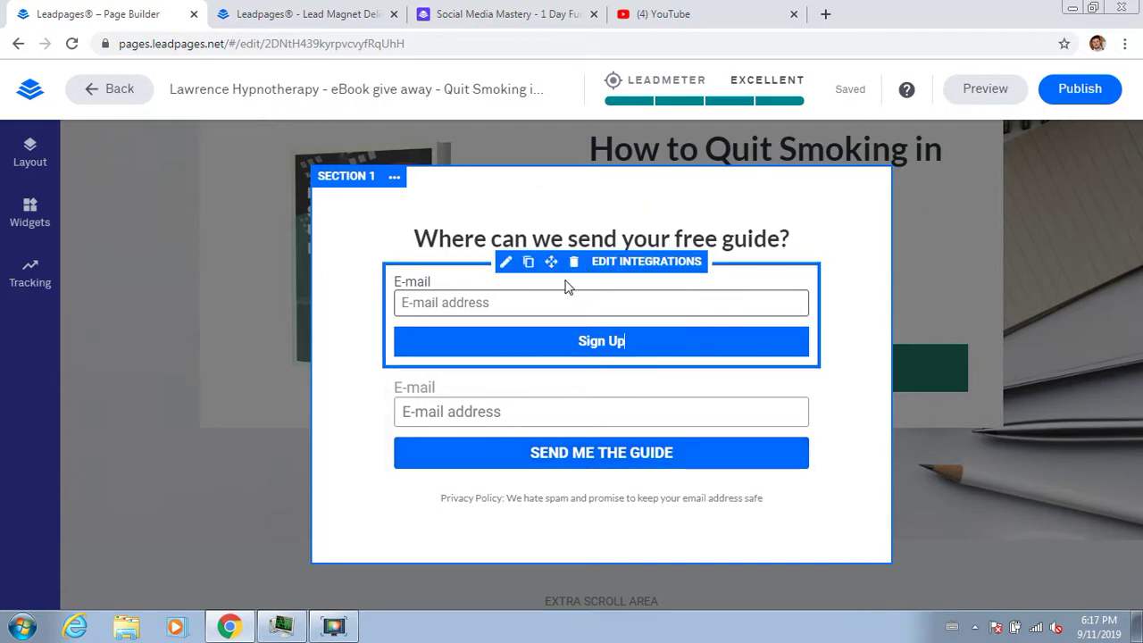
{"action": "left_click", "coordinate": [574, 265]}
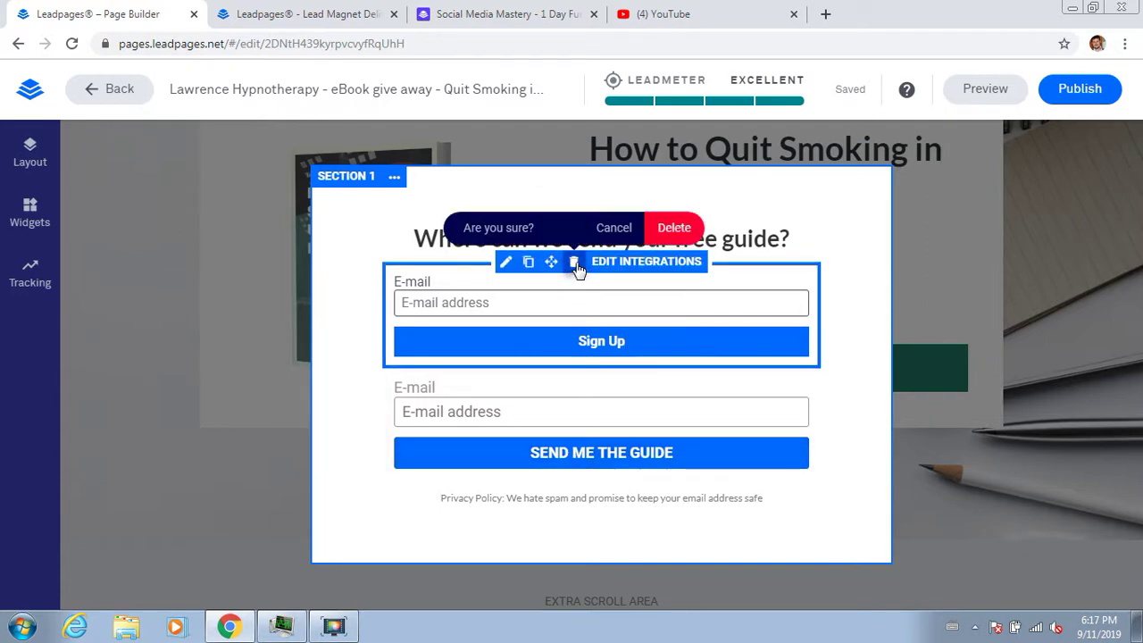
{"action": "left_click", "coordinate": [573, 263]}
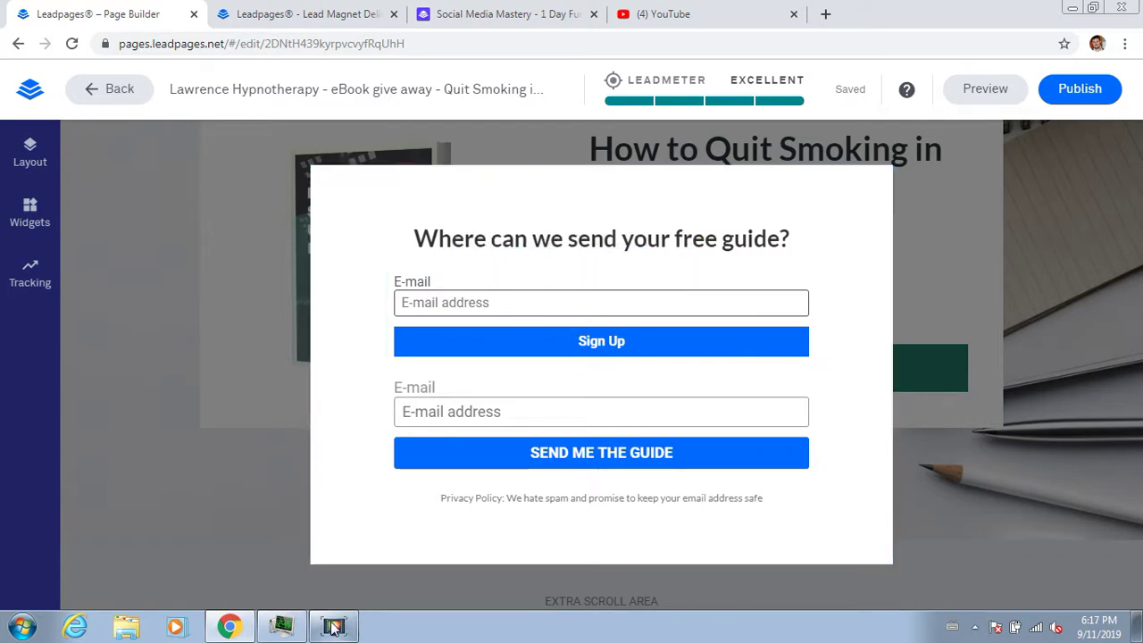
Step: Add a First Name field to the pop-up's existing form and move it above the E-mail field
{"action": "left_click", "coordinate": [334, 625]}
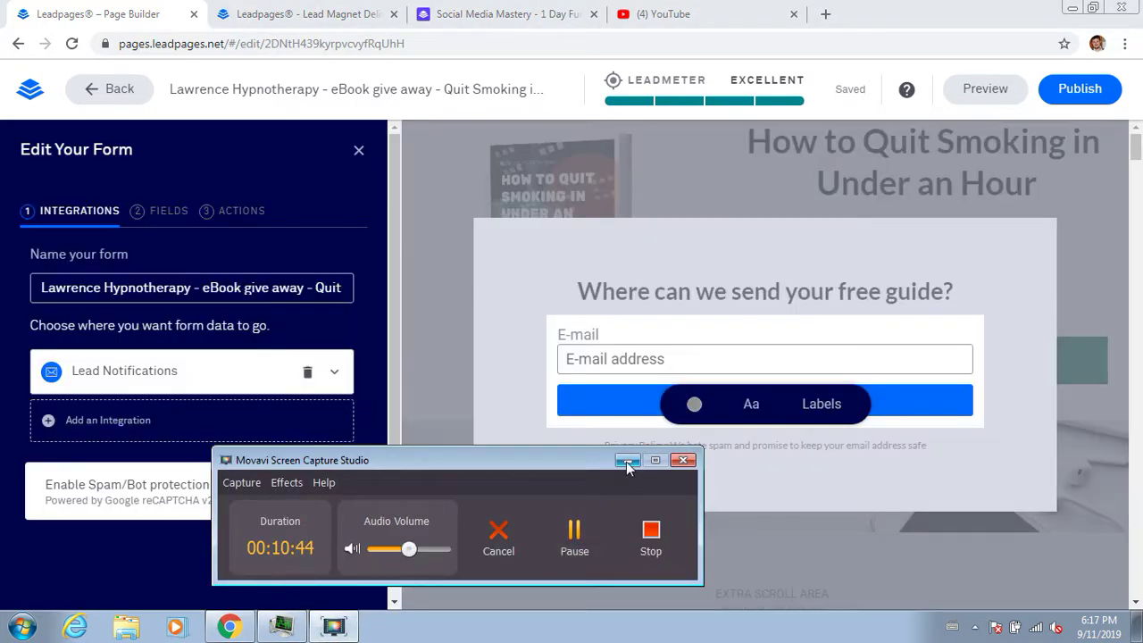
{"action": "left_click", "coordinate": [628, 461]}
{"action": "left_click", "coordinate": [170, 212]}
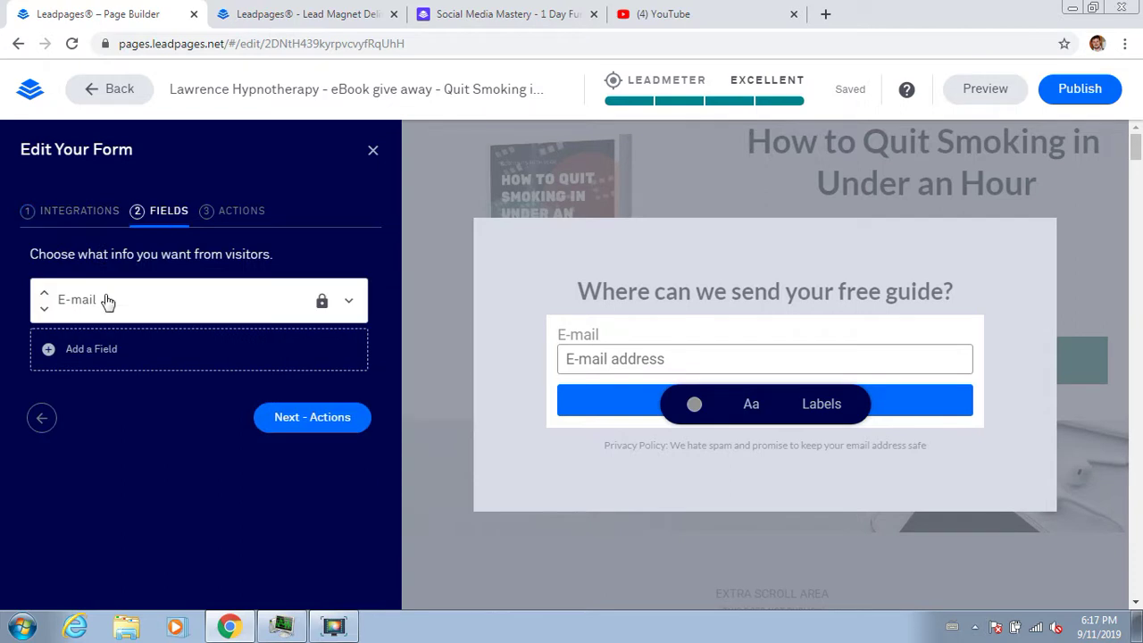
{"action": "left_click", "coordinate": [95, 352]}
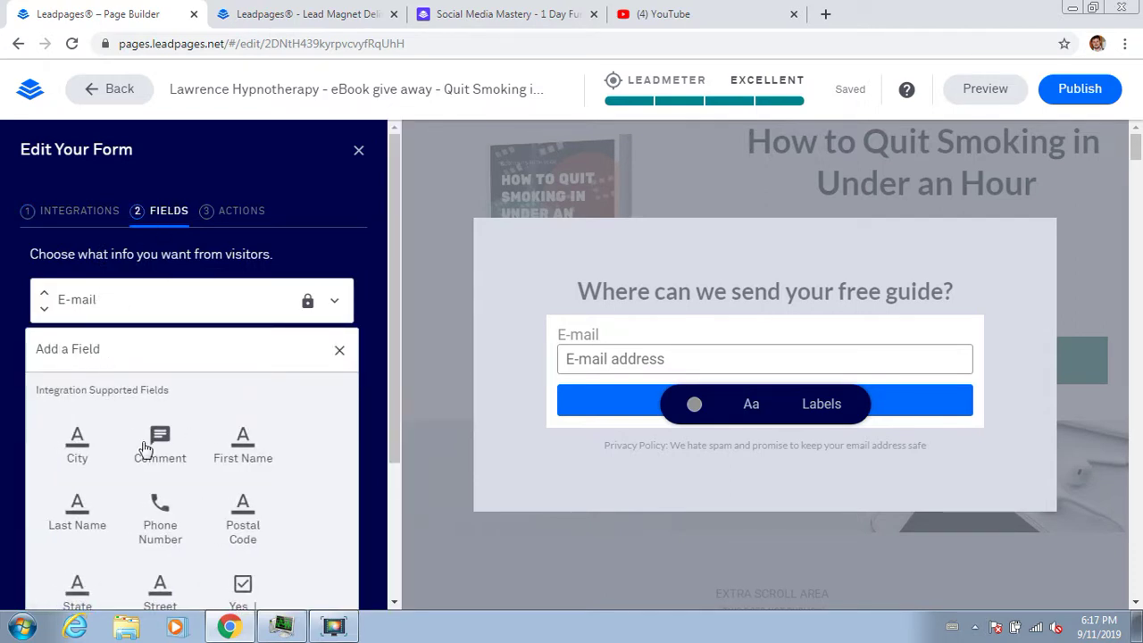
{"action": "left_click", "coordinate": [248, 441]}
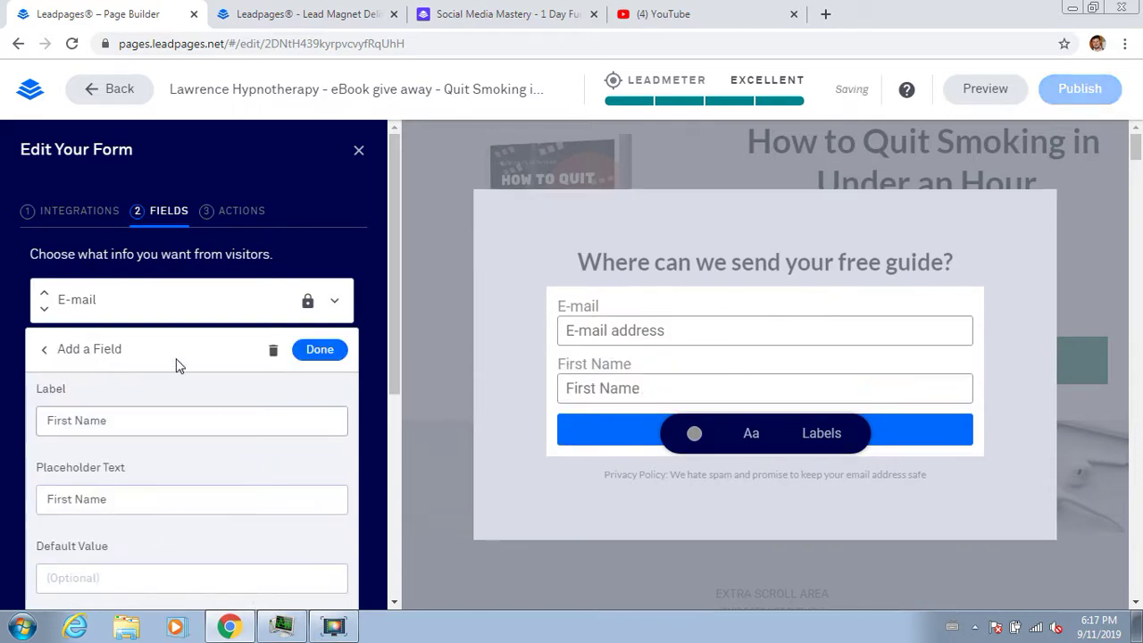
{"action": "left_click", "coordinate": [338, 355]}
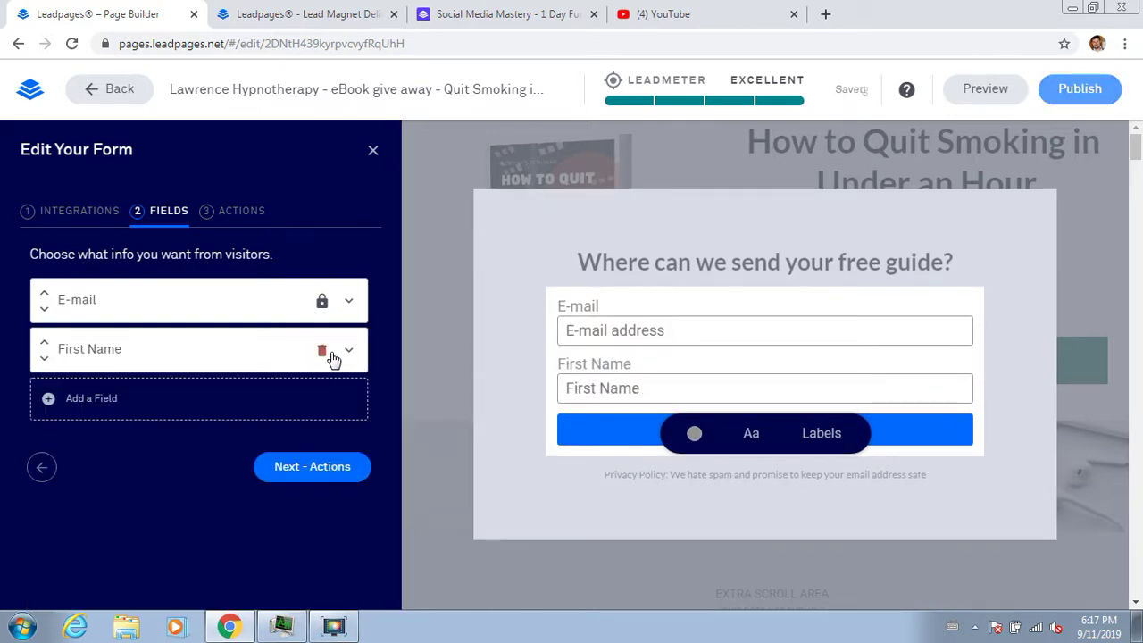
{"action": "left_click", "coordinate": [44, 343]}
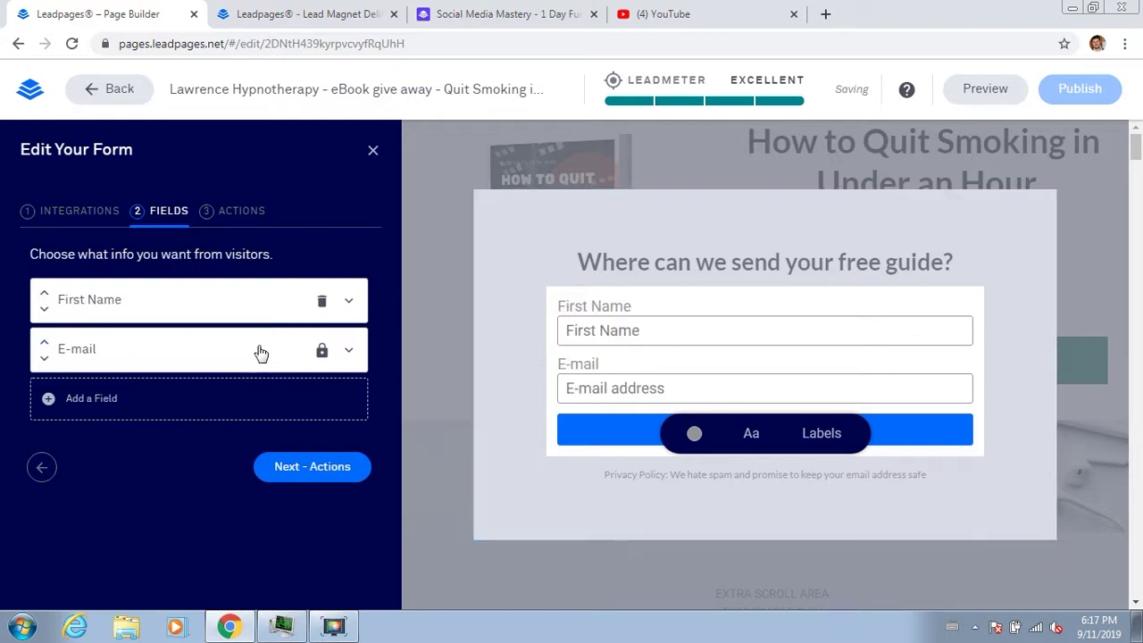
{"action": "left_click", "coordinate": [918, 437]}
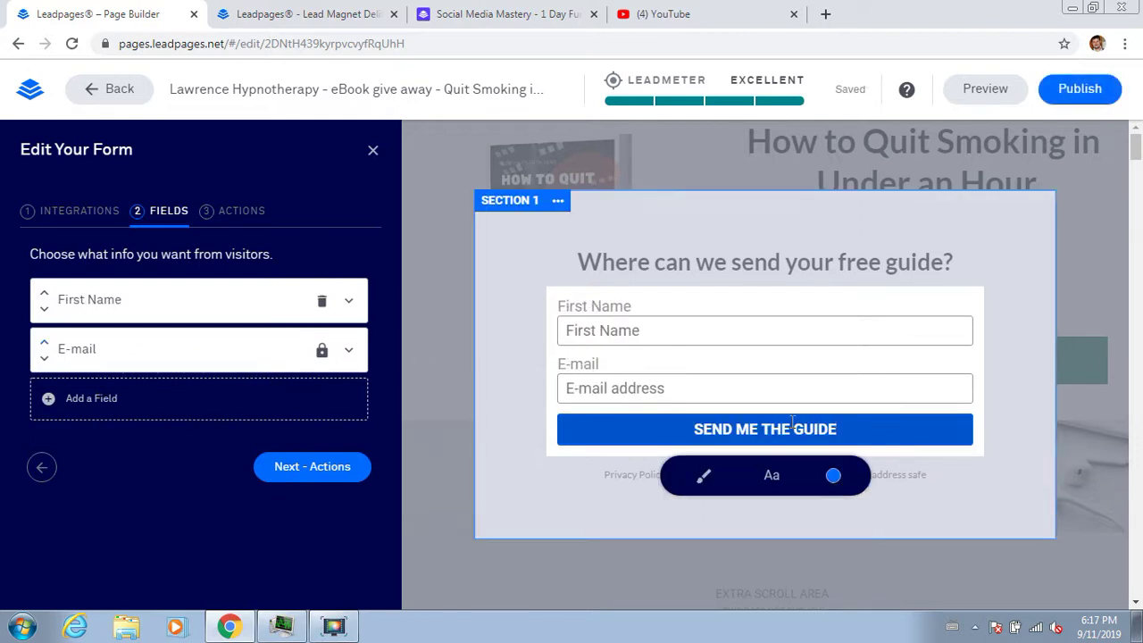
Step: Attach the "Quit Smoking in Under an Hour" lead magnet to the form's actions, save the form and close the pop-up
{"action": "left_click", "coordinate": [241, 214]}
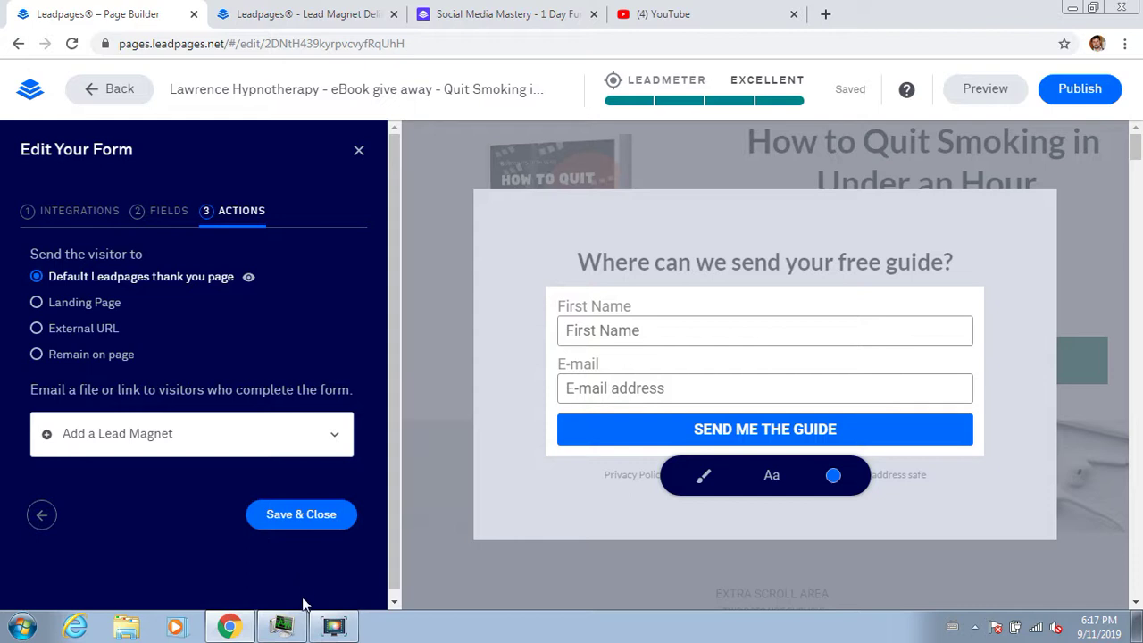
{"action": "left_click", "coordinate": [339, 444]}
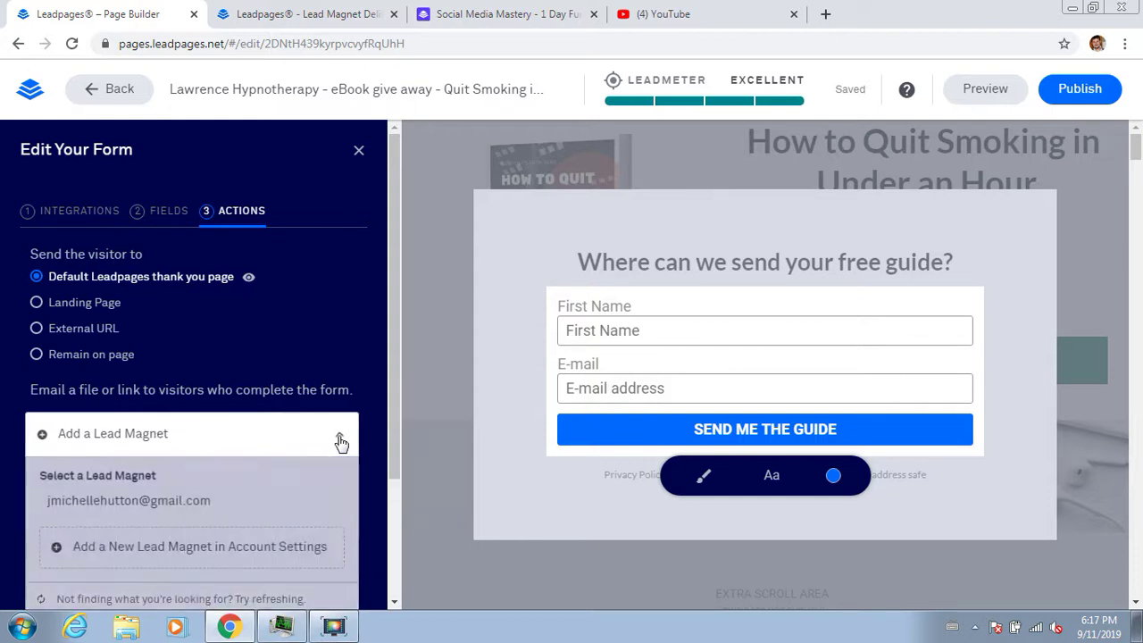
{"action": "left_click_drag", "start_coordinate": [394, 455], "coordinate": [388, 511]}
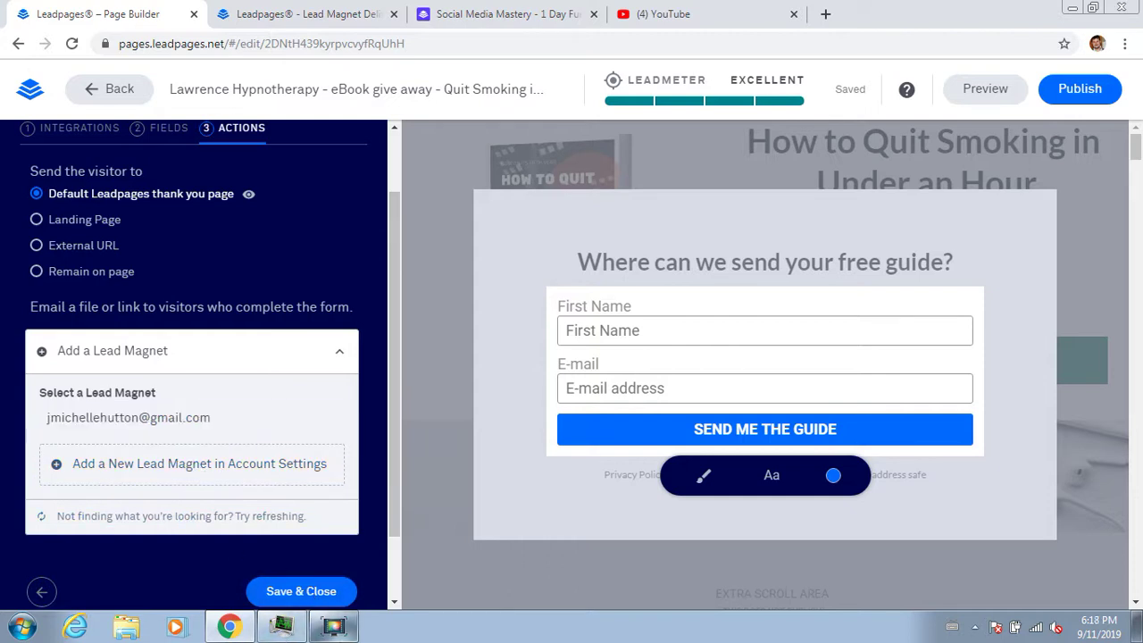
{"action": "left_click", "coordinate": [333, 626]}
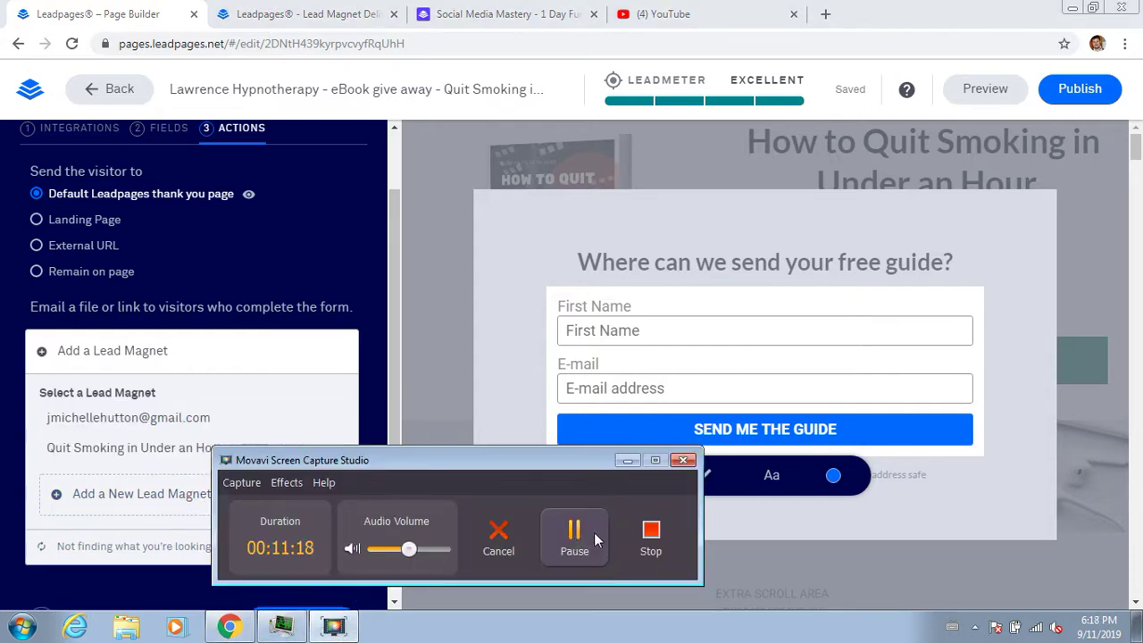
{"action": "left_click", "coordinate": [628, 460]}
{"action": "left_click", "coordinate": [334, 628]}
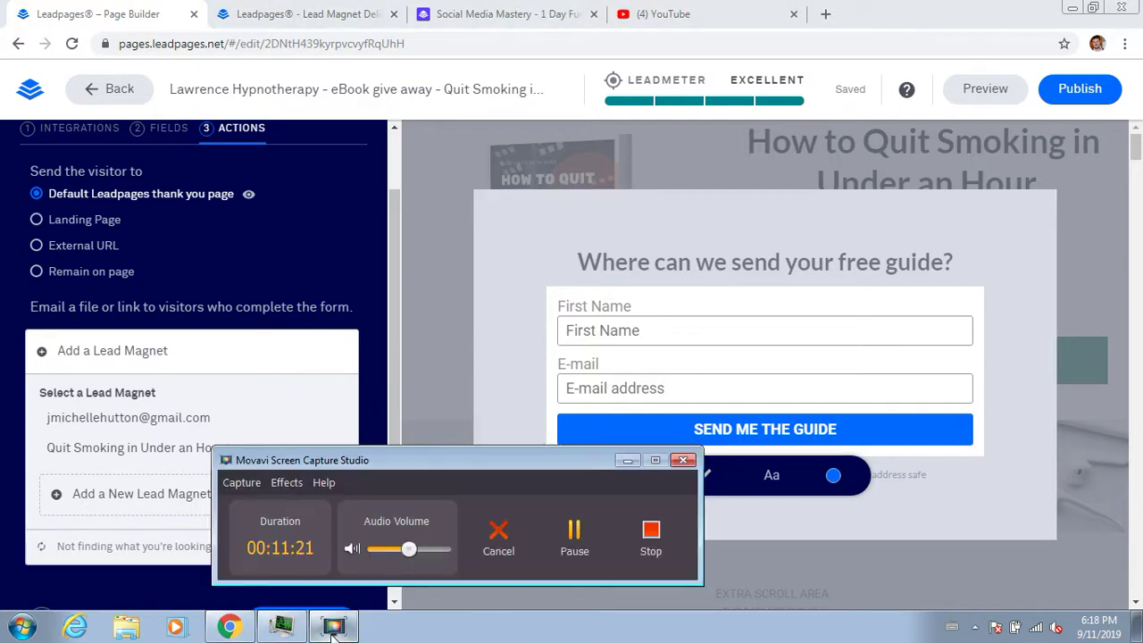
{"action": "left_click", "coordinate": [333, 628]}
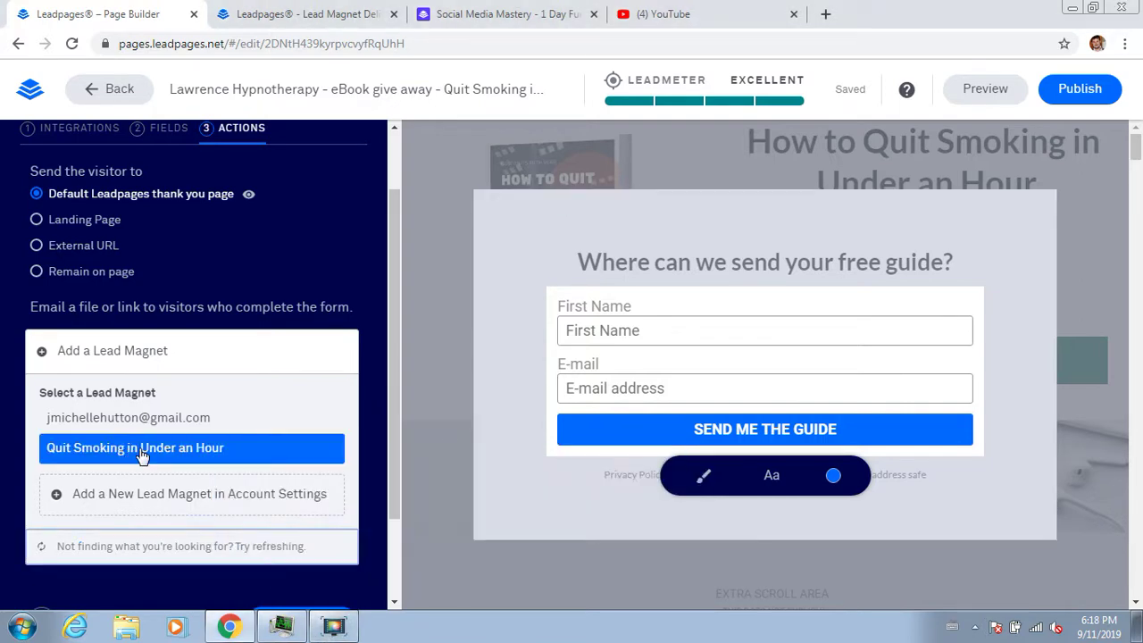
{"action": "left_click", "coordinate": [92, 454]}
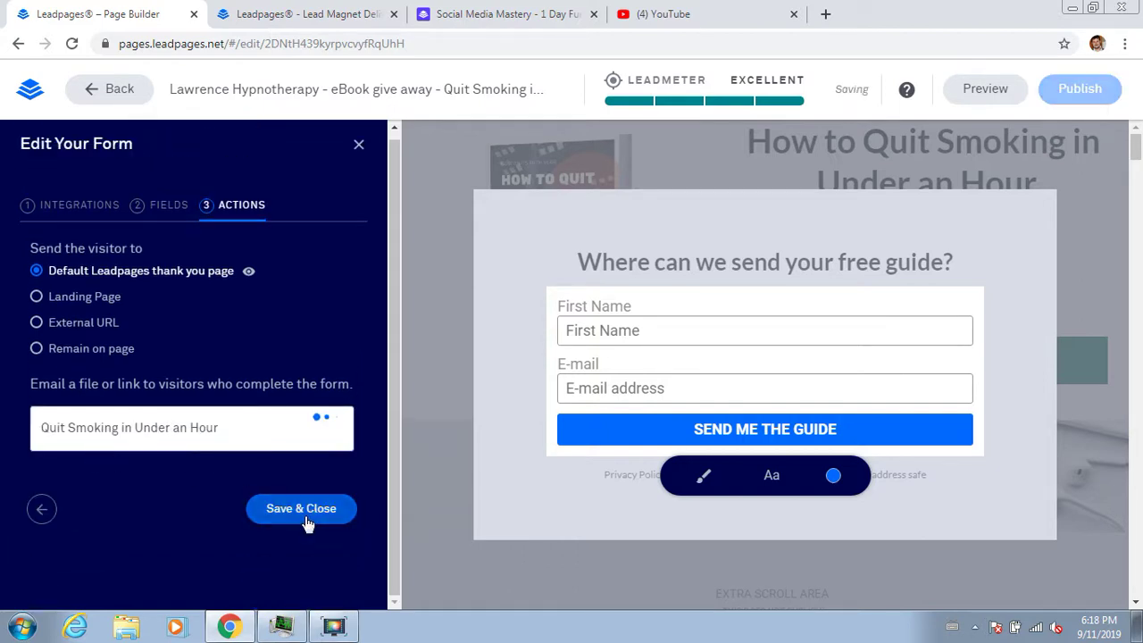
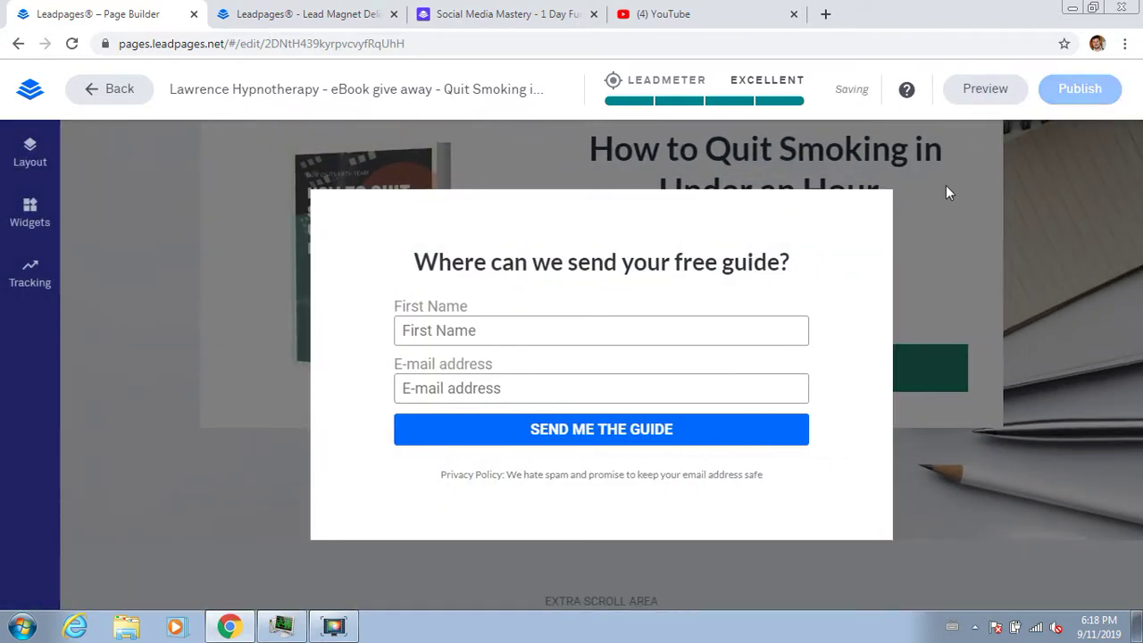
{"action": "left_click", "coordinate": [1034, 221]}
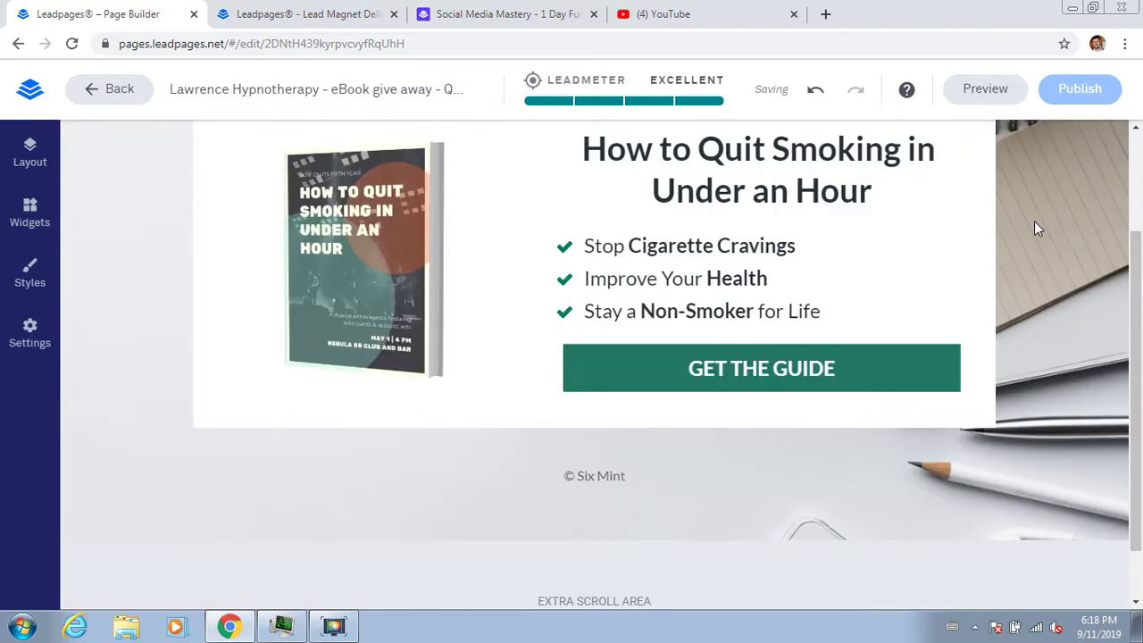
Step: Publish the landing page with the suggested domain and slug, and dismiss the publishing confirmation
{"action": "scroll", "coordinate": [1132, 259], "scroll_direction": "up", "scroll_amount": 2}
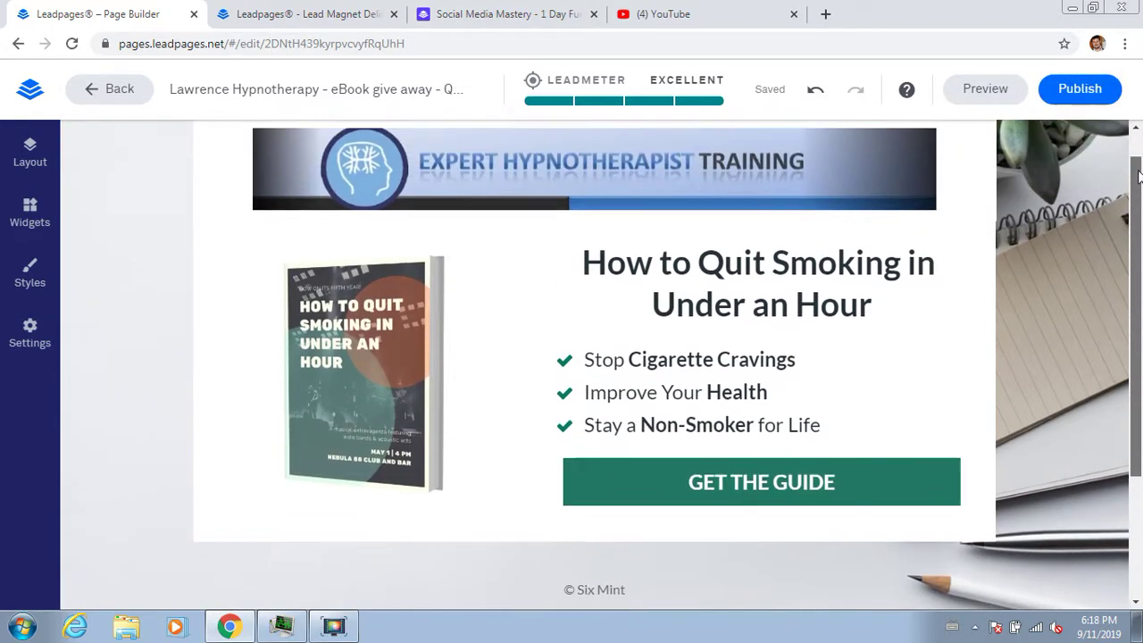
{"action": "left_click", "coordinate": [1080, 90]}
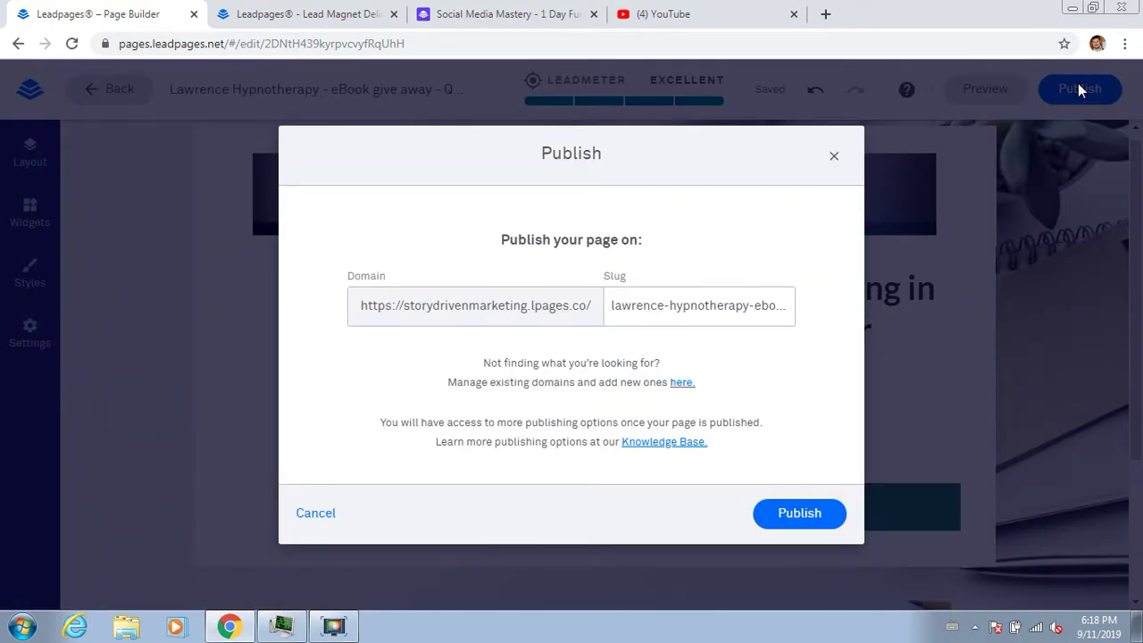
{"action": "left_click", "coordinate": [795, 514]}
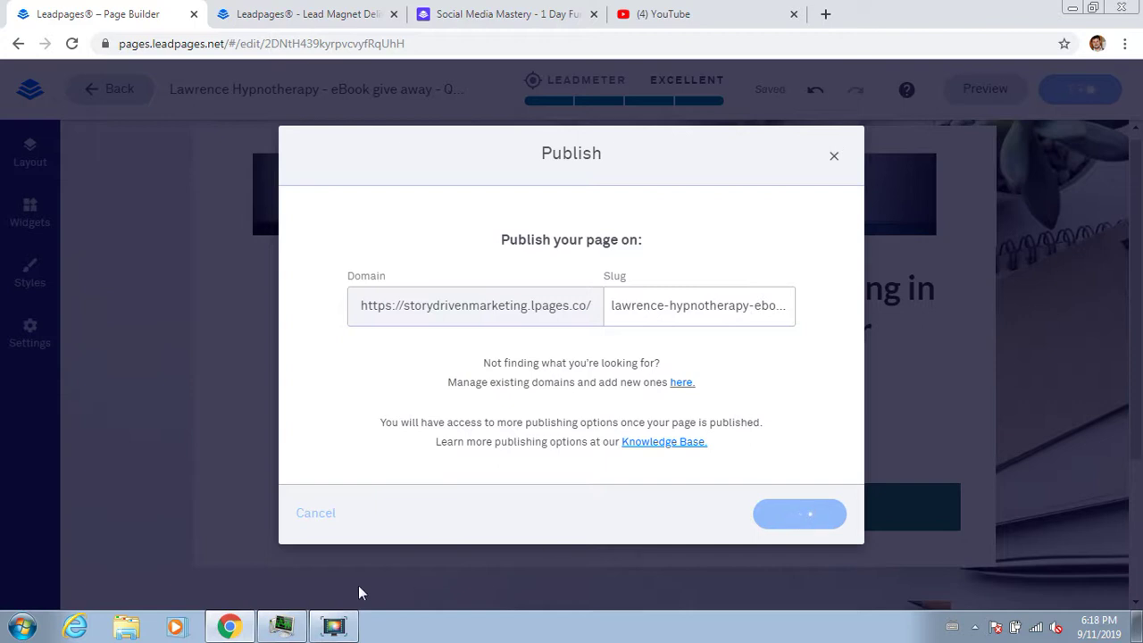
{"action": "left_click", "coordinate": [334, 627]}
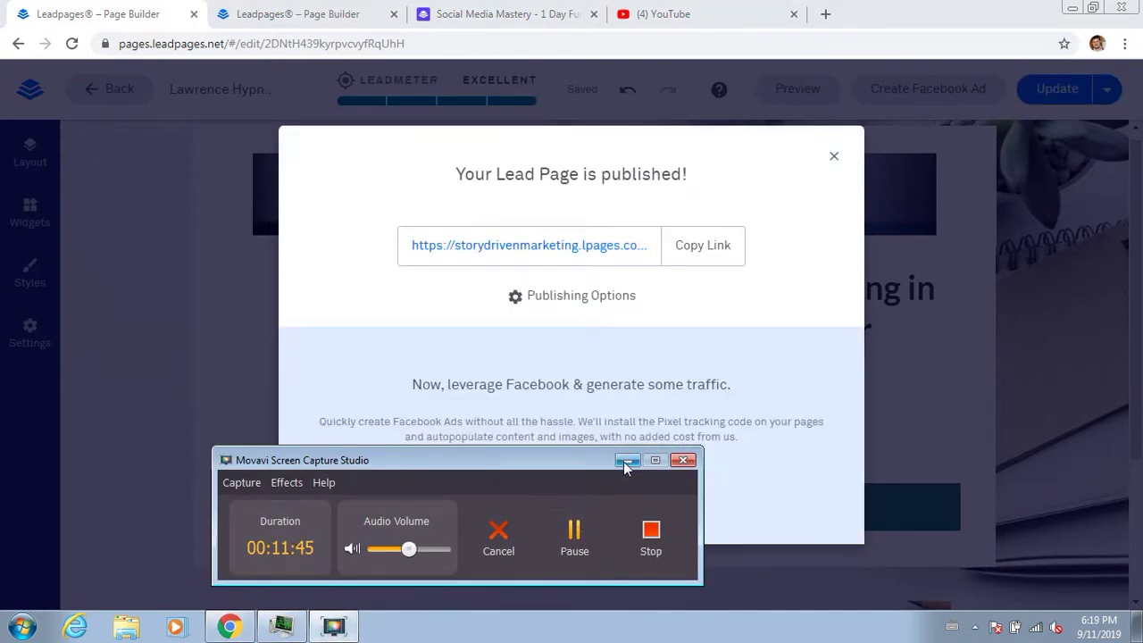
{"action": "left_click", "coordinate": [628, 459]}
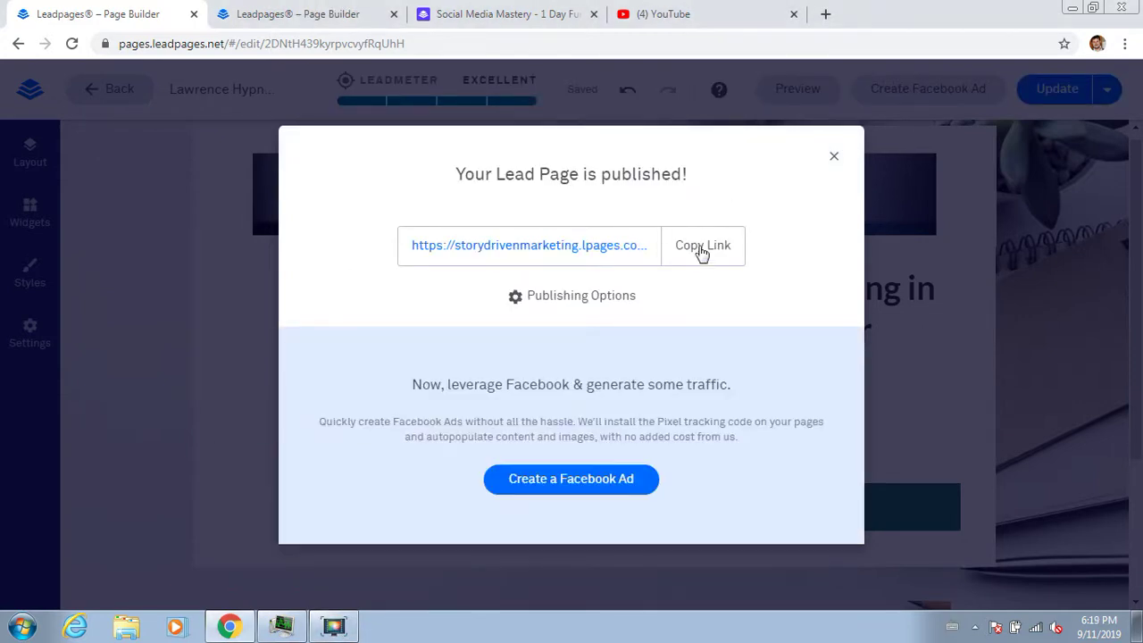
{"action": "left_click", "coordinate": [835, 156]}
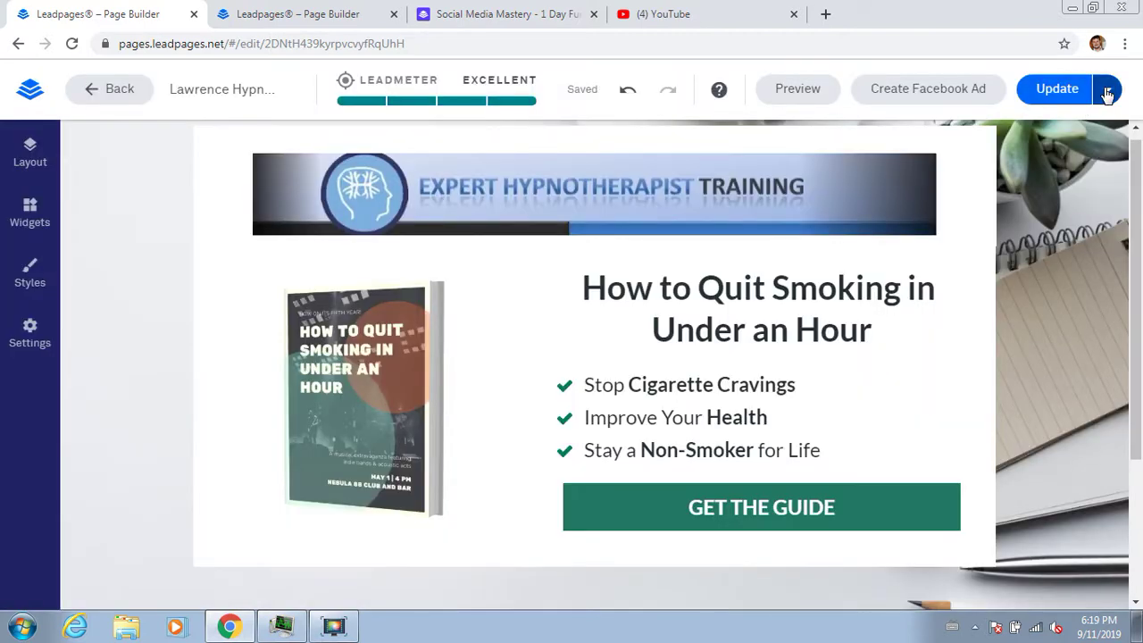
Step: View the published page in a new tab, check its address and the GET THE GUIDE pop-up form, and close the pop-up
{"action": "left_click", "coordinate": [1107, 89]}
{"action": "right_click", "coordinate": [936, 170]}
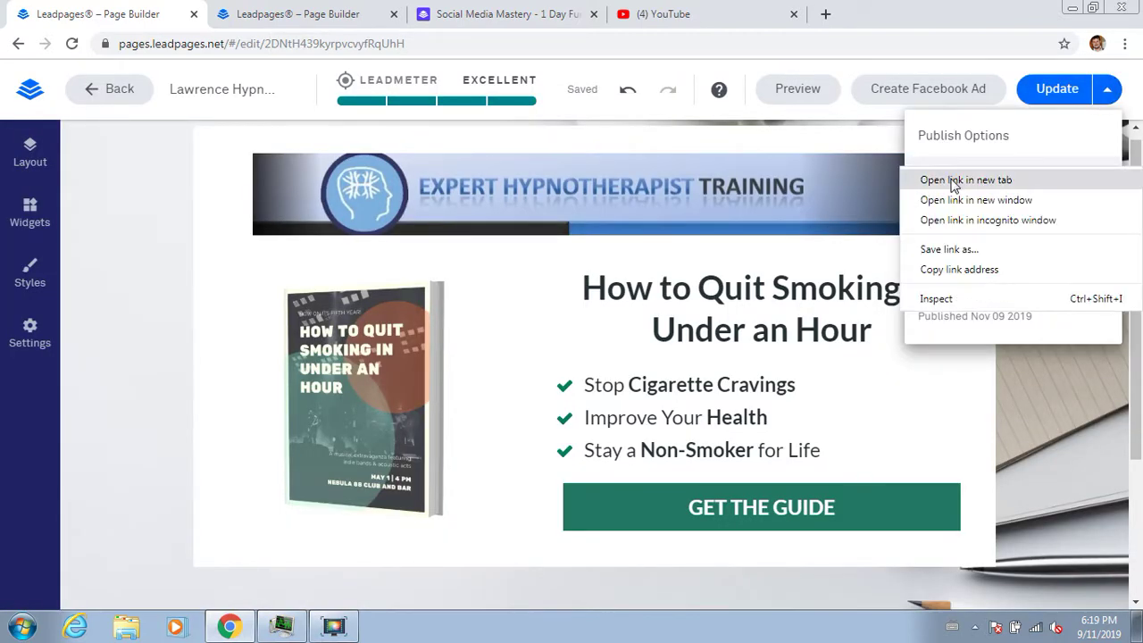
{"action": "left_click", "coordinate": [943, 179]}
{"action": "left_click", "coordinate": [263, 13]}
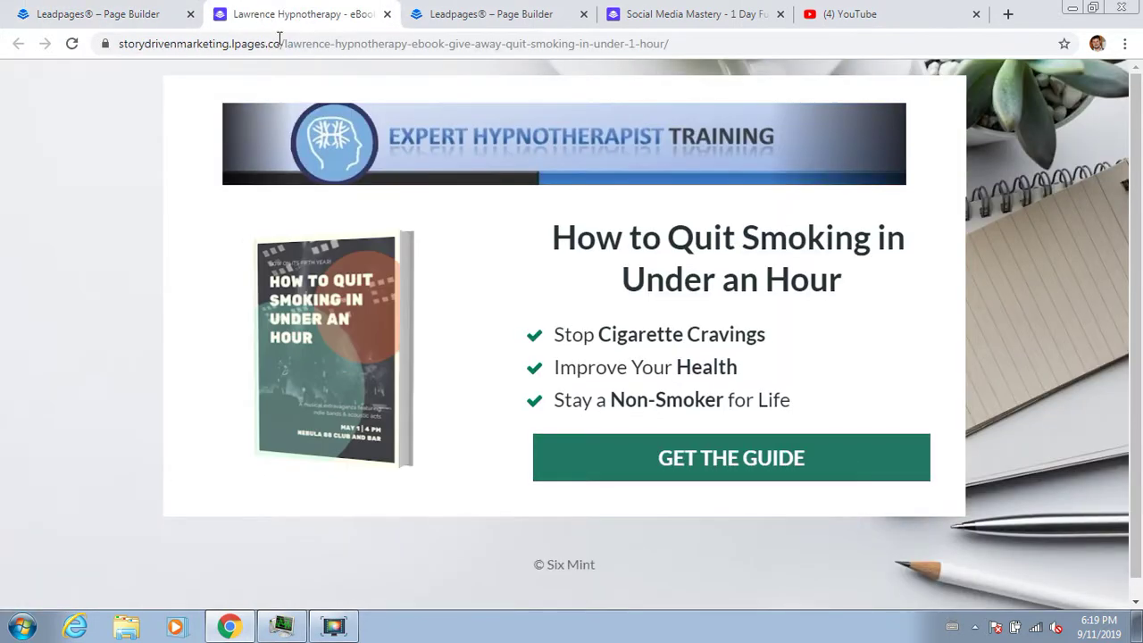
{"action": "left_click", "coordinate": [585, 47]}
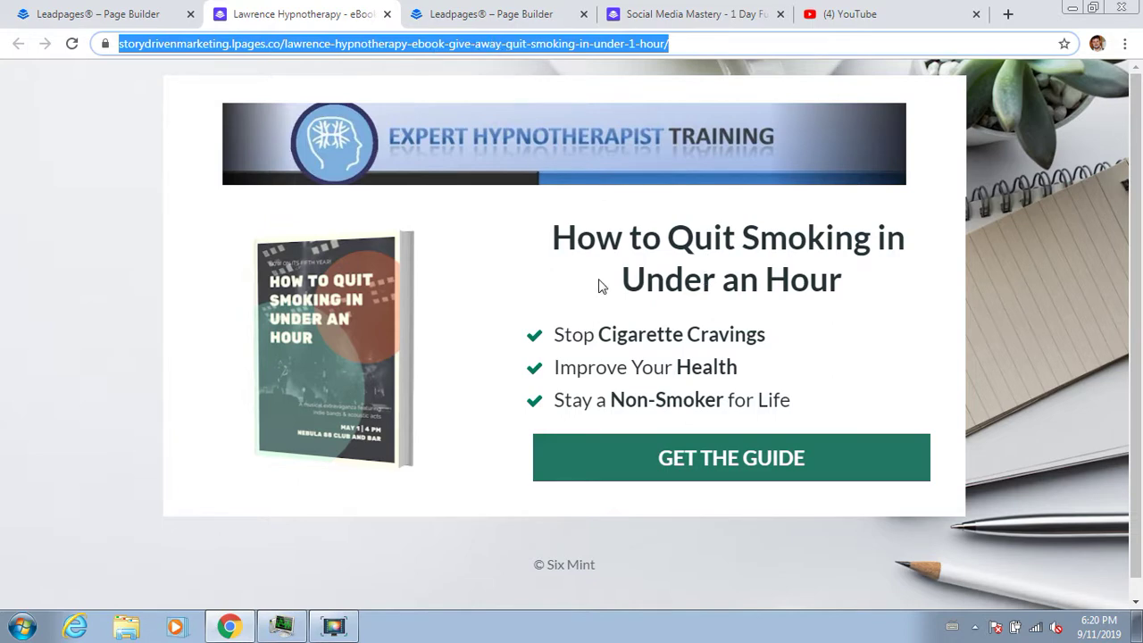
{"action": "left_click", "coordinate": [728, 470]}
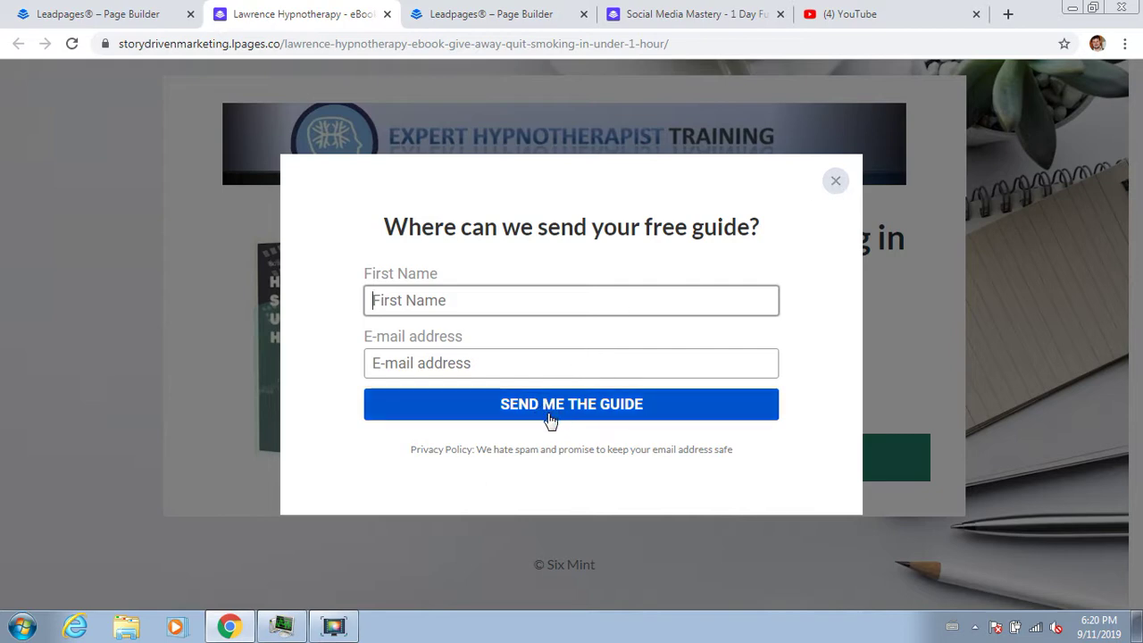
{"action": "left_click", "coordinate": [839, 183]}
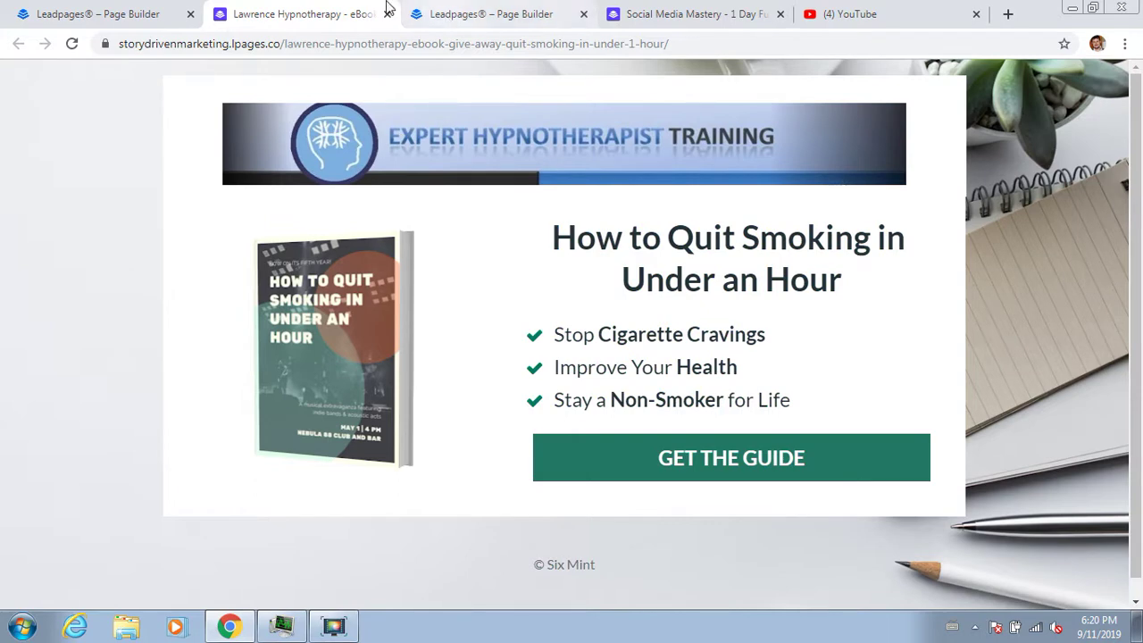
Step: Return to the page builder and go back through the template setup pages to the Landing Pages list
{"action": "left_click", "coordinate": [113, 13]}
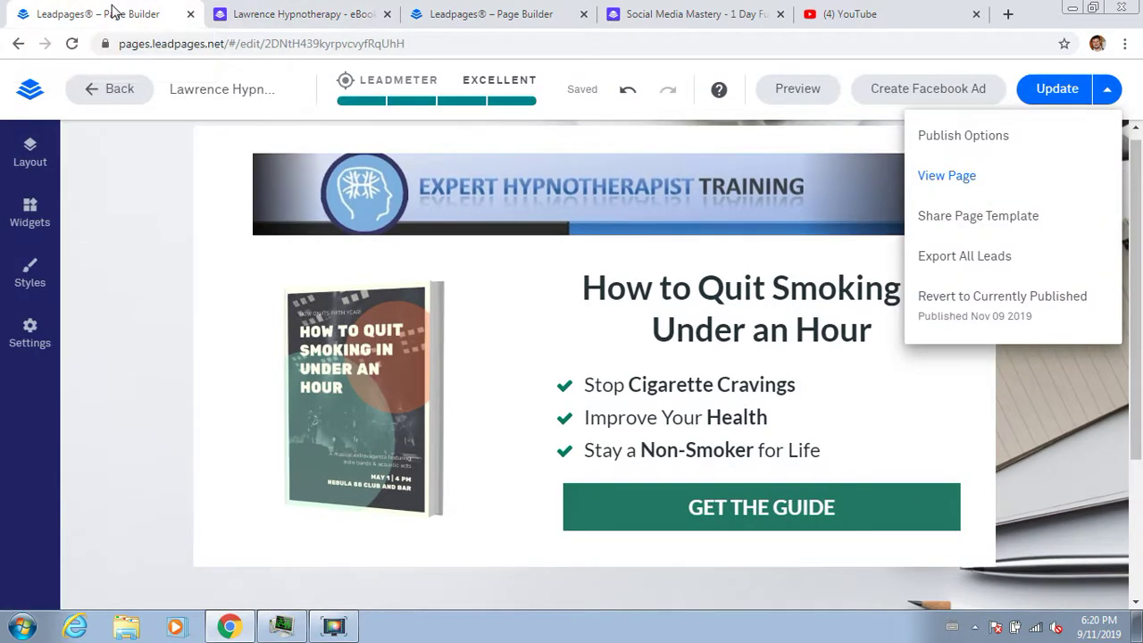
{"action": "left_click", "coordinate": [1083, 98]}
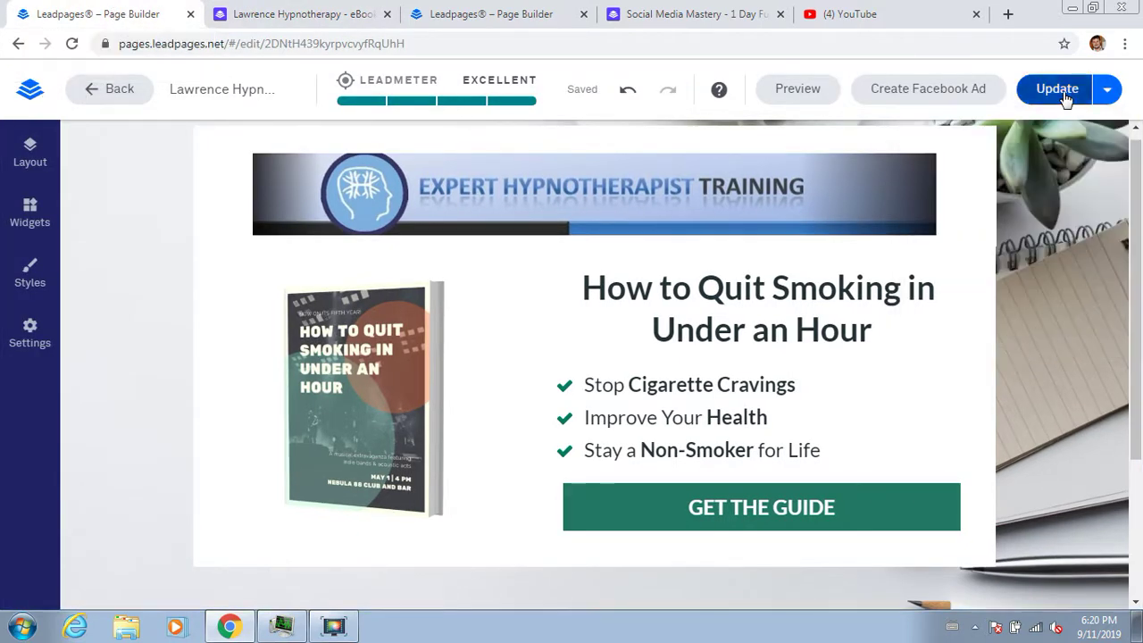
{"action": "left_click", "coordinate": [115, 92]}
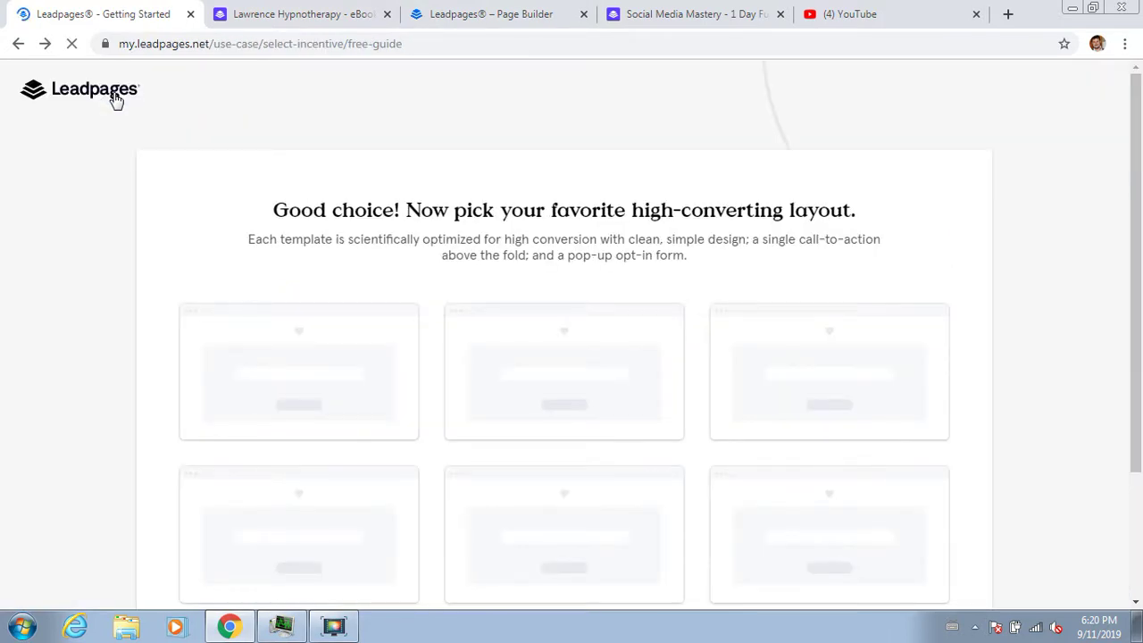
{"action": "left_click_drag", "start_coordinate": [1134, 239], "coordinate": [1136, 264]}
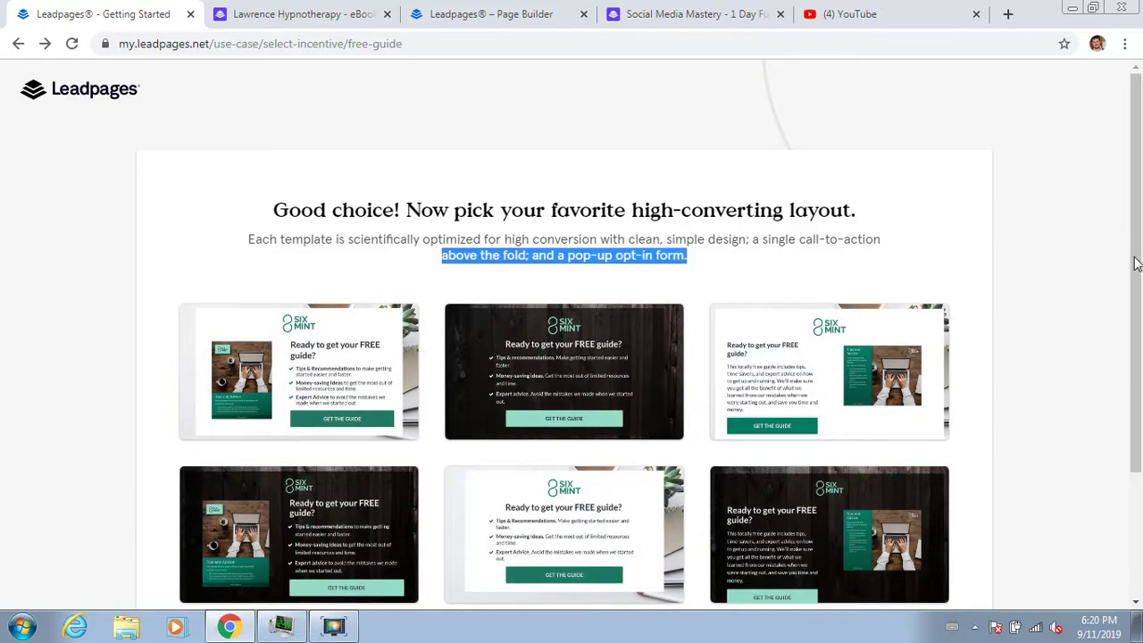
{"action": "left_click", "coordinate": [18, 44]}
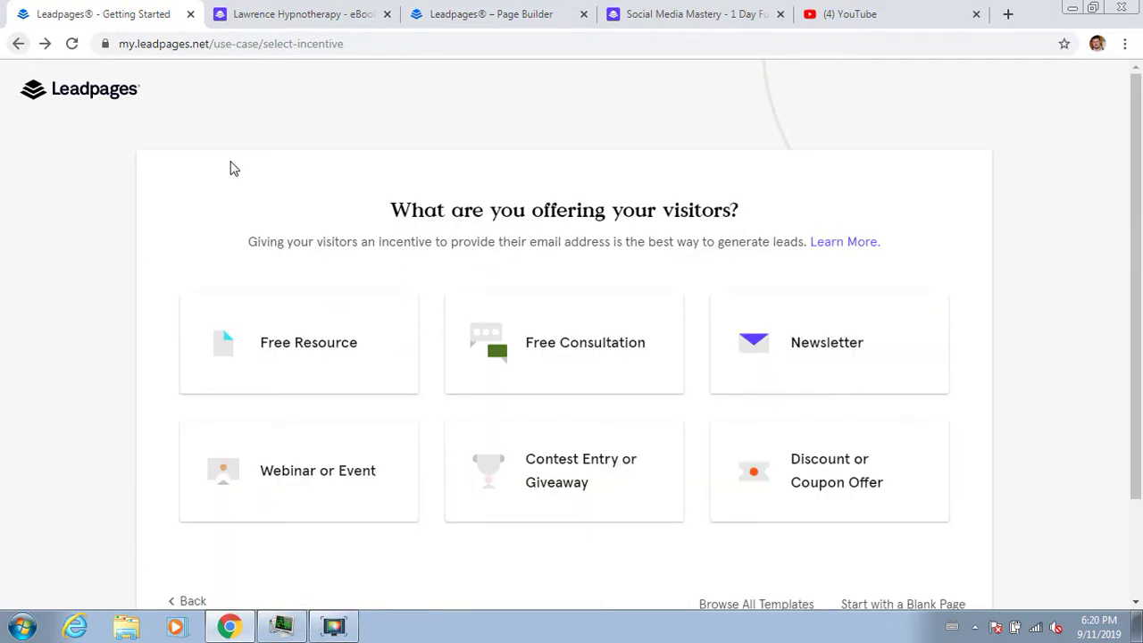
{"action": "left_click", "coordinate": [19, 47]}
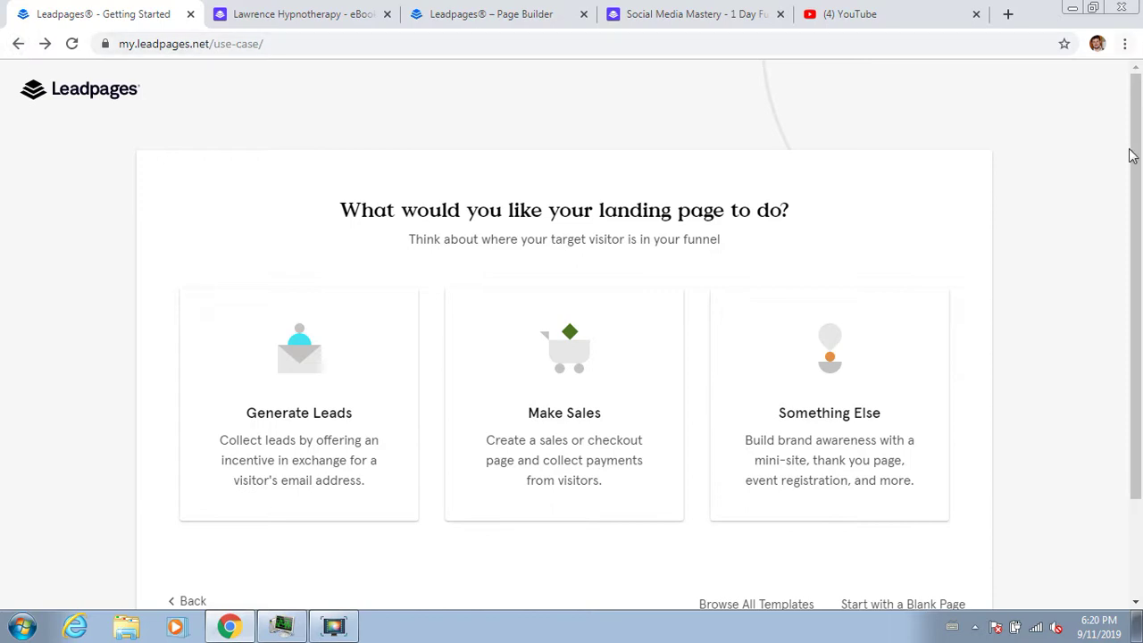
{"action": "triple_click", "coordinate": [1134, 241]}
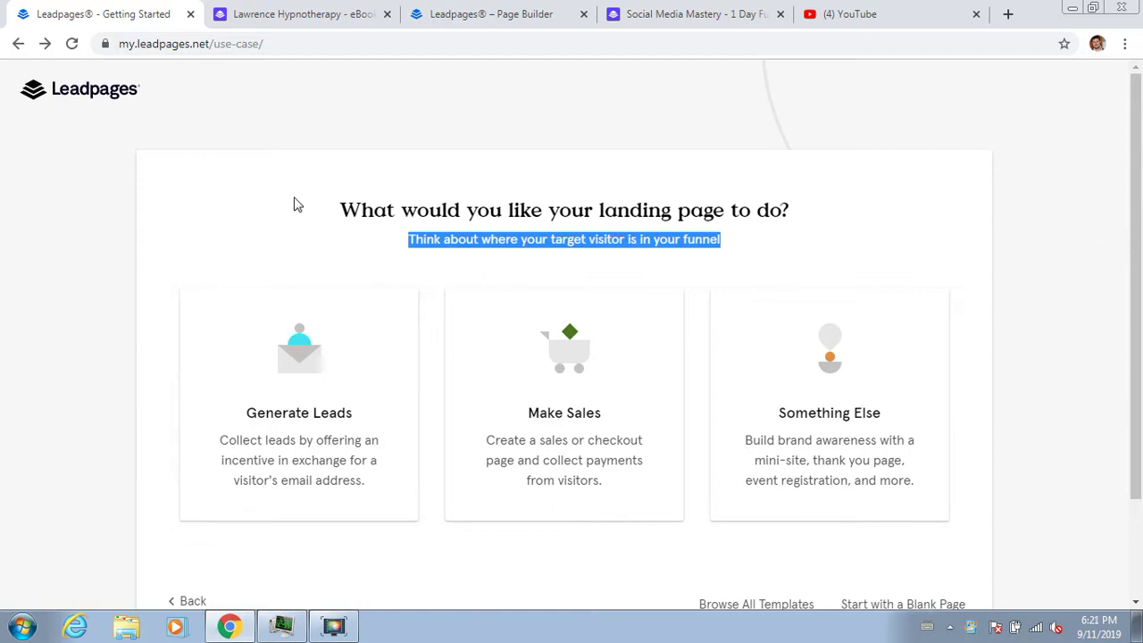
{"action": "left_click", "coordinate": [17, 47]}
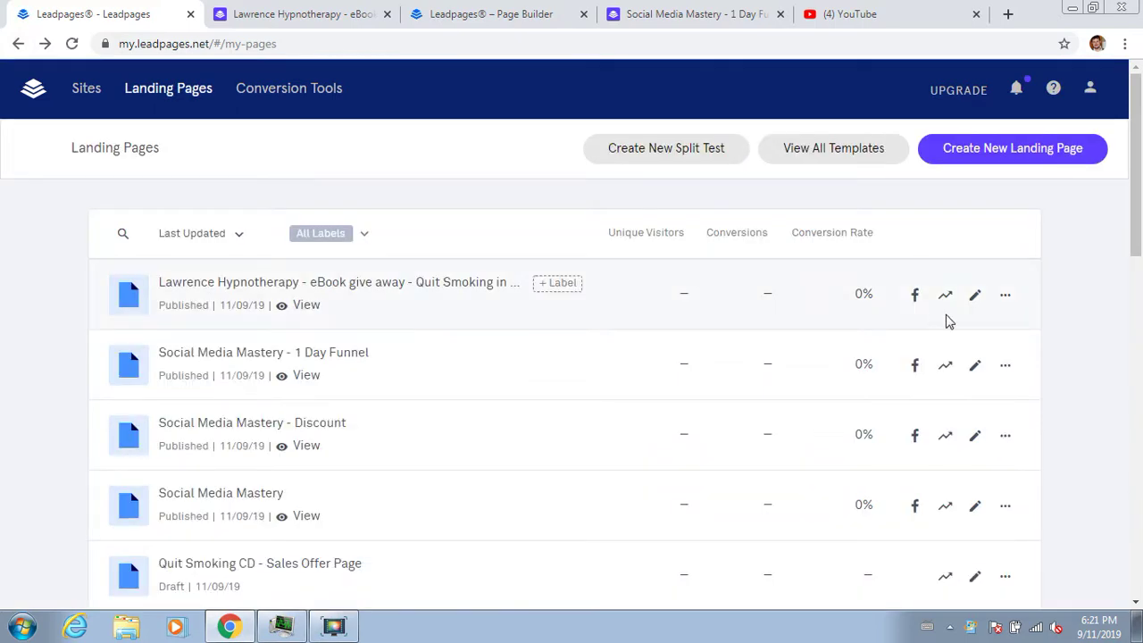
Step: Duplicate the Lawrence Hypnotherapy eBook give away page under the suggested "- copy" name and start building it
{"action": "left_click", "coordinate": [1005, 296]}
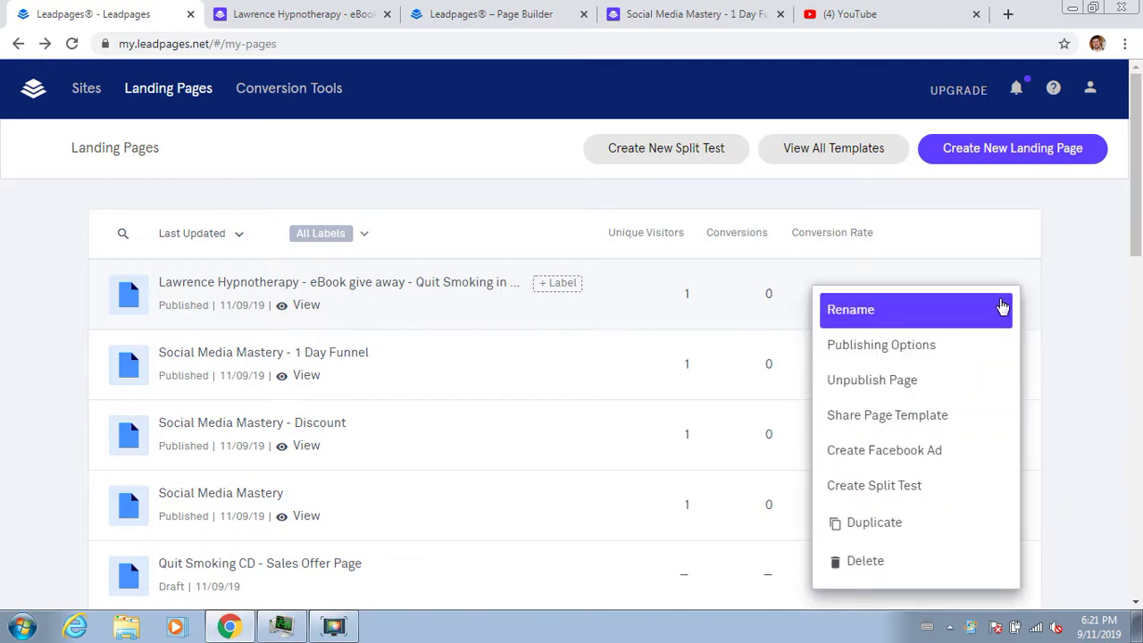
{"action": "left_click", "coordinate": [875, 534]}
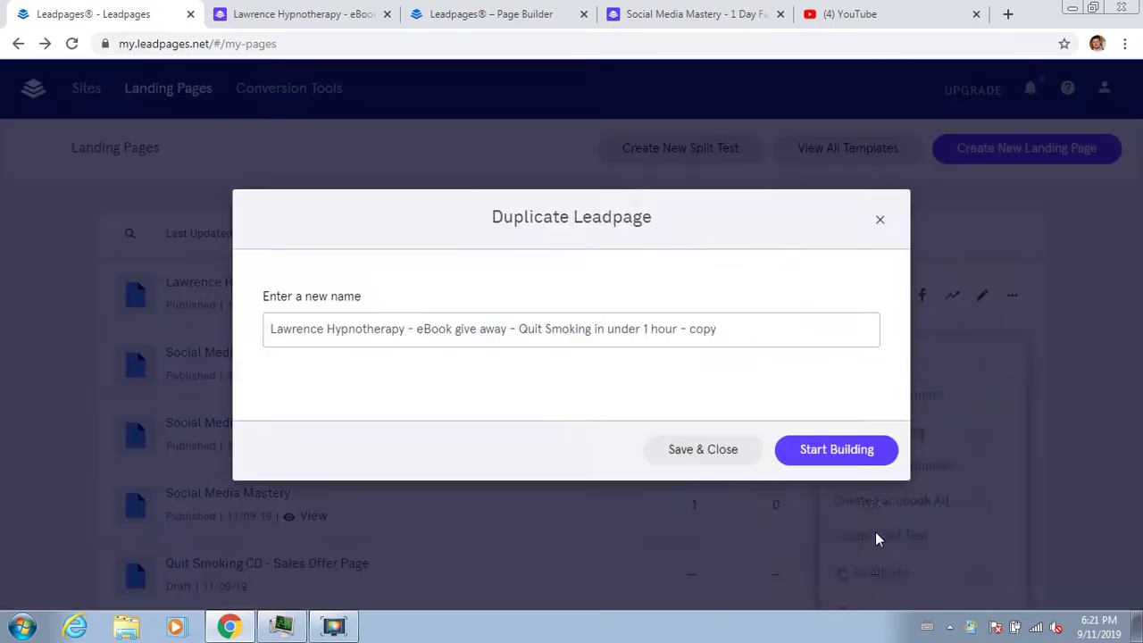
{"action": "left_click", "coordinate": [833, 451]}
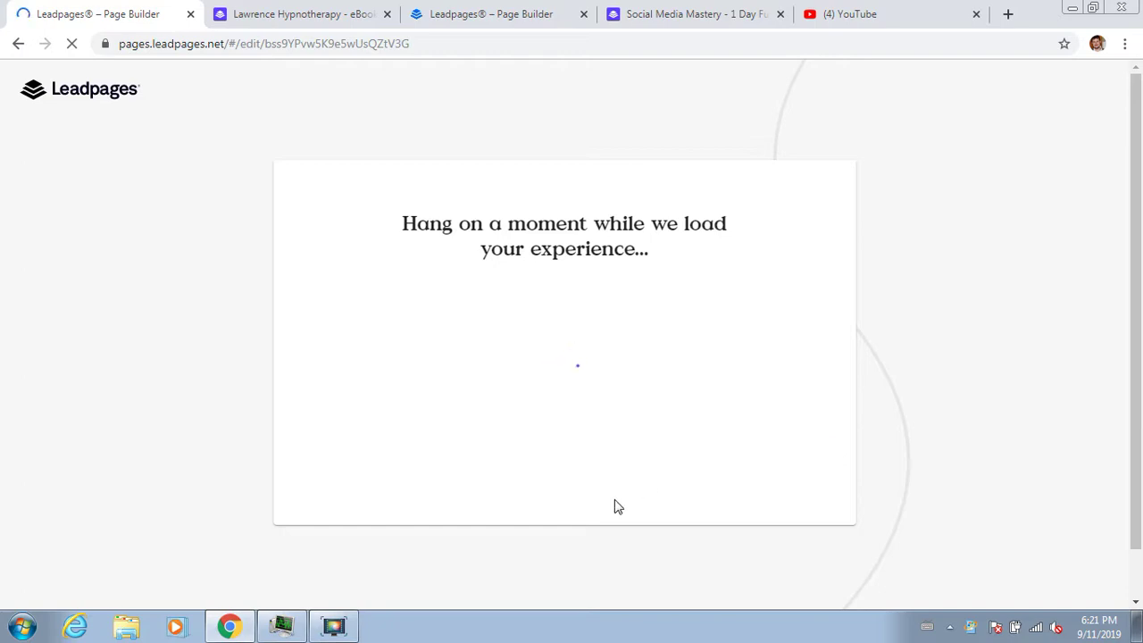
{"action": "left_click", "coordinate": [334, 627]}
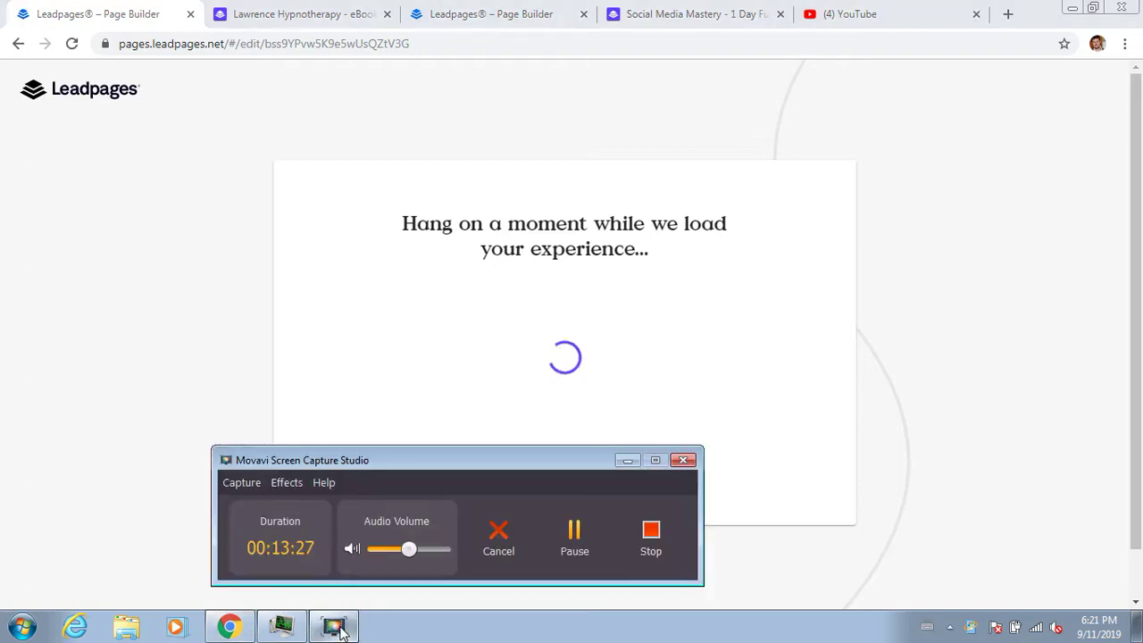
{"action": "left_click", "coordinate": [336, 628]}
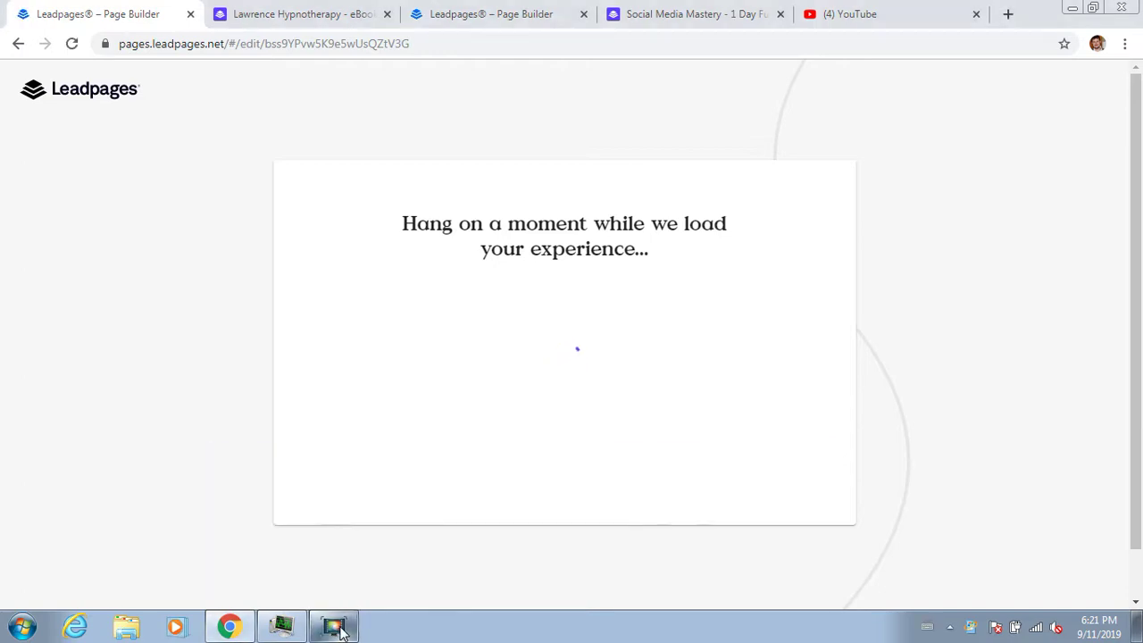
{"action": "left_click", "coordinate": [338, 628]}
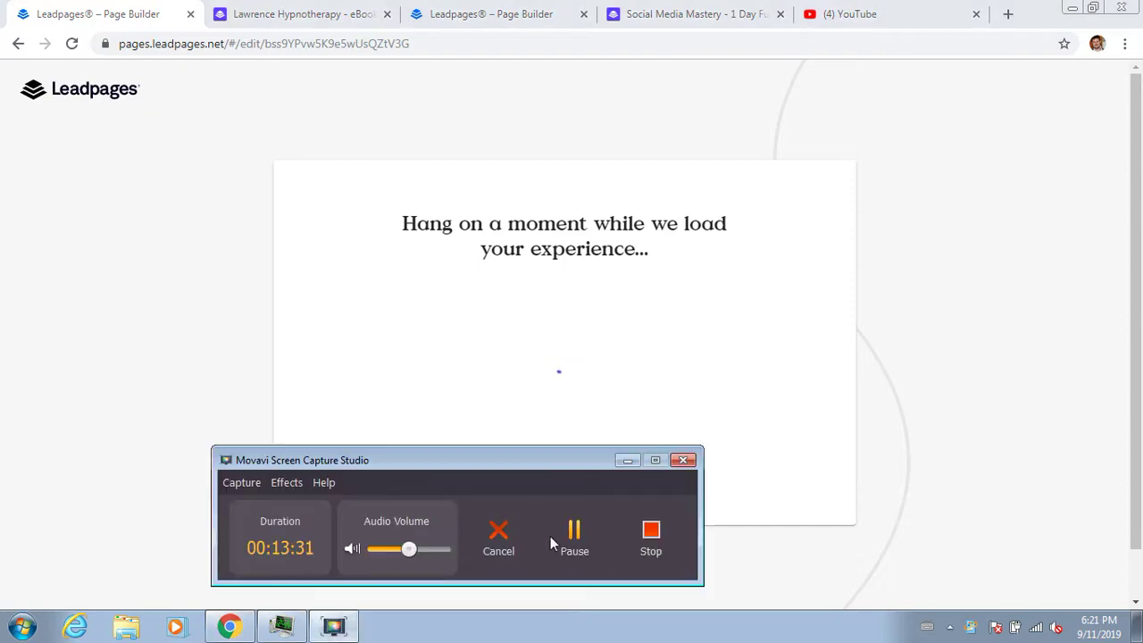
{"action": "left_click", "coordinate": [627, 461]}
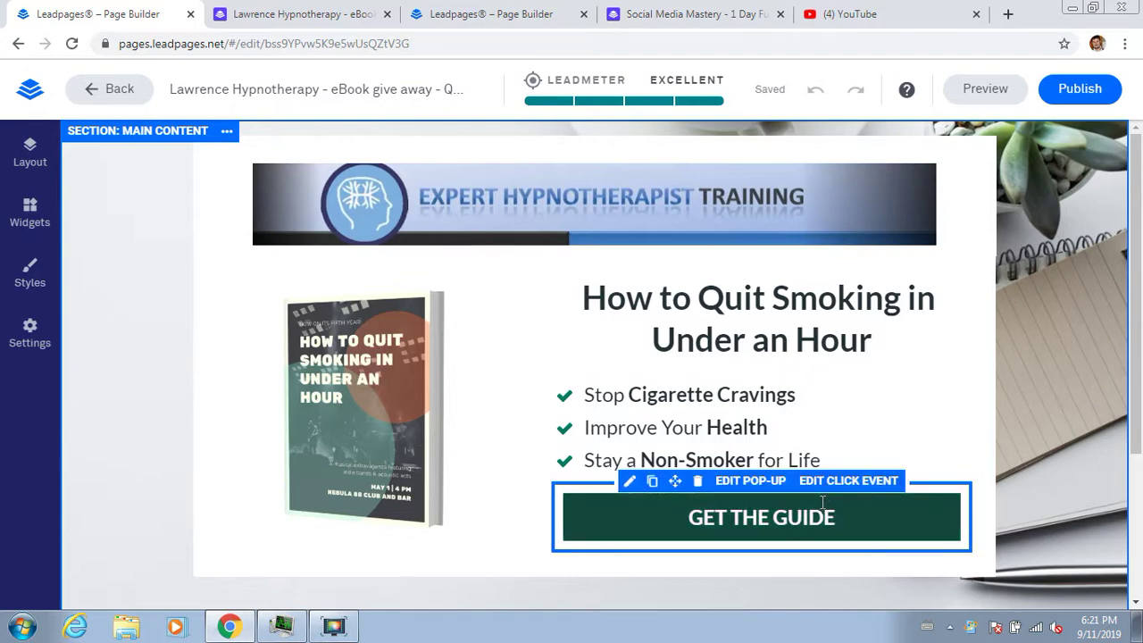
Step: Delete the GET THE GUIDE button, the book cover image and the empty widget beneath it from the duplicated page
{"action": "left_click", "coordinate": [698, 482]}
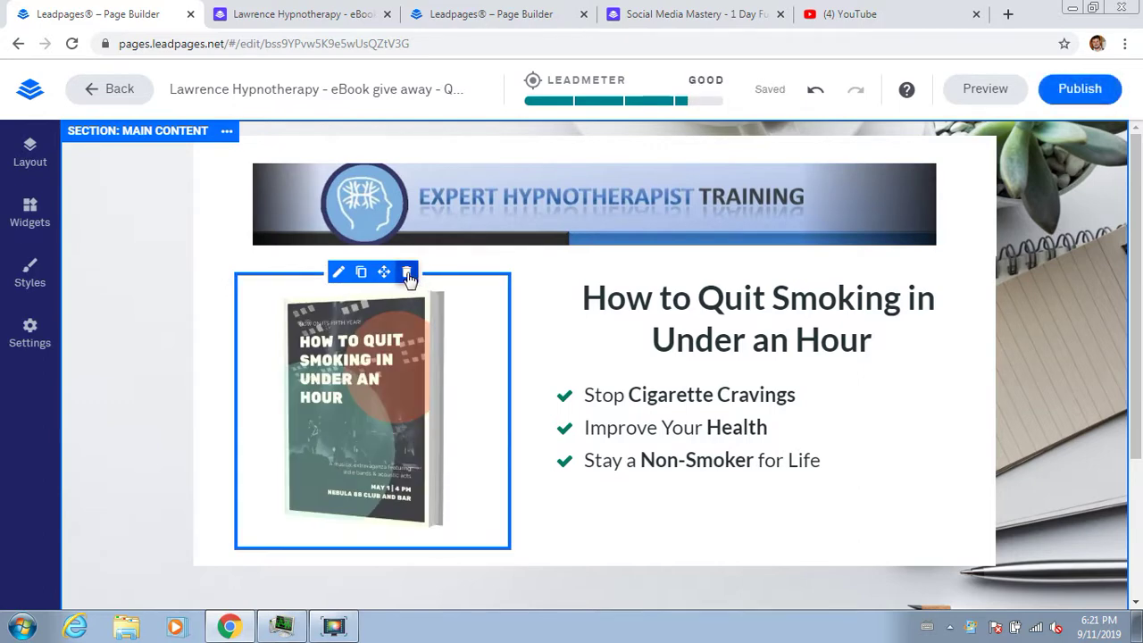
{"action": "left_click", "coordinate": [407, 273]}
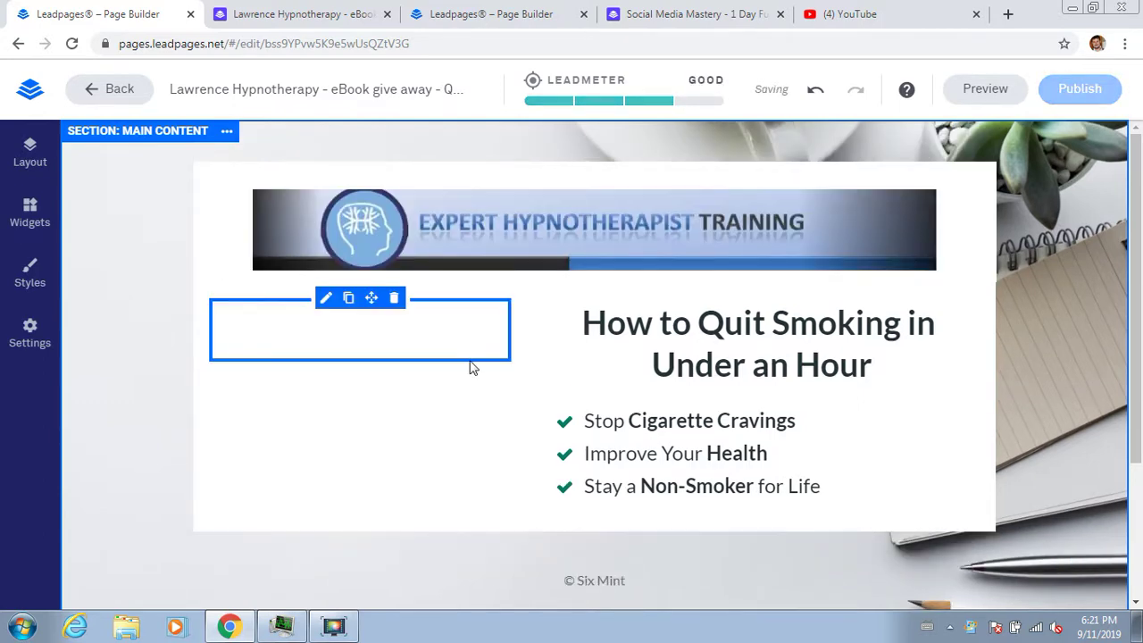
{"action": "left_click", "coordinate": [396, 300]}
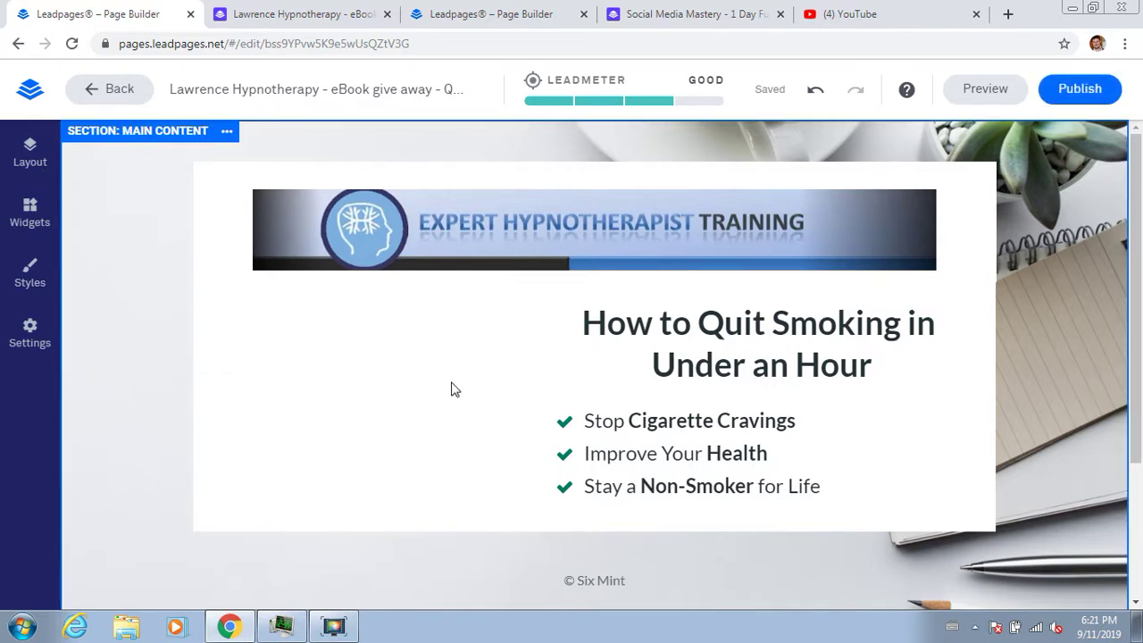
Step: Delete Column 1: Image from Row 2: Main Content in the page layout, and close the layout settings
{"action": "left_click", "coordinate": [30, 150]}
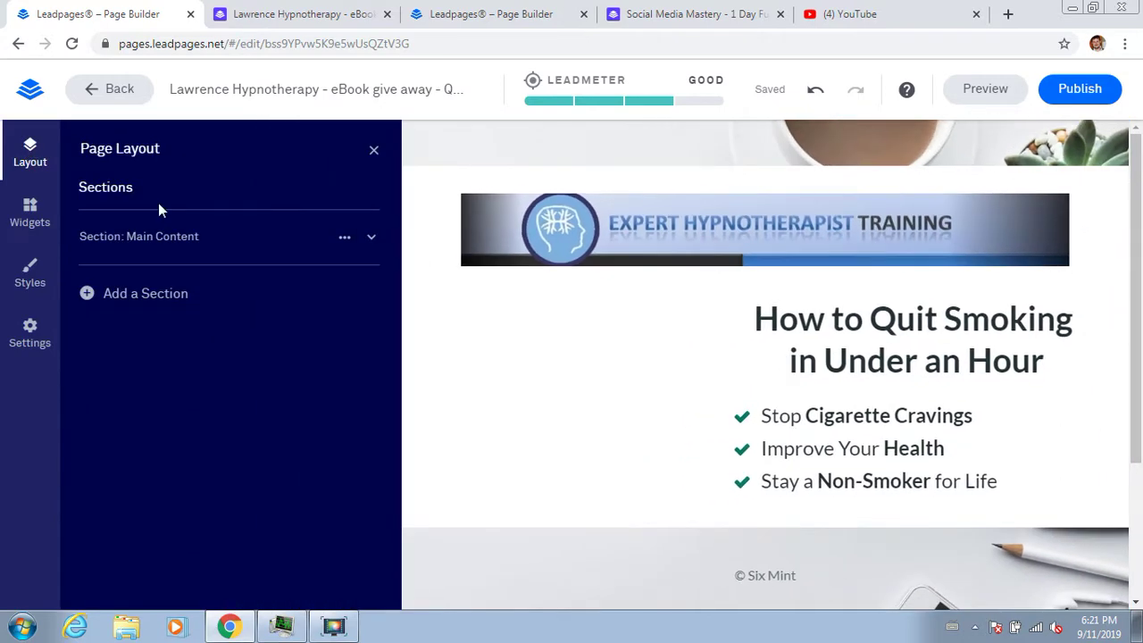
{"action": "left_click", "coordinate": [372, 239]}
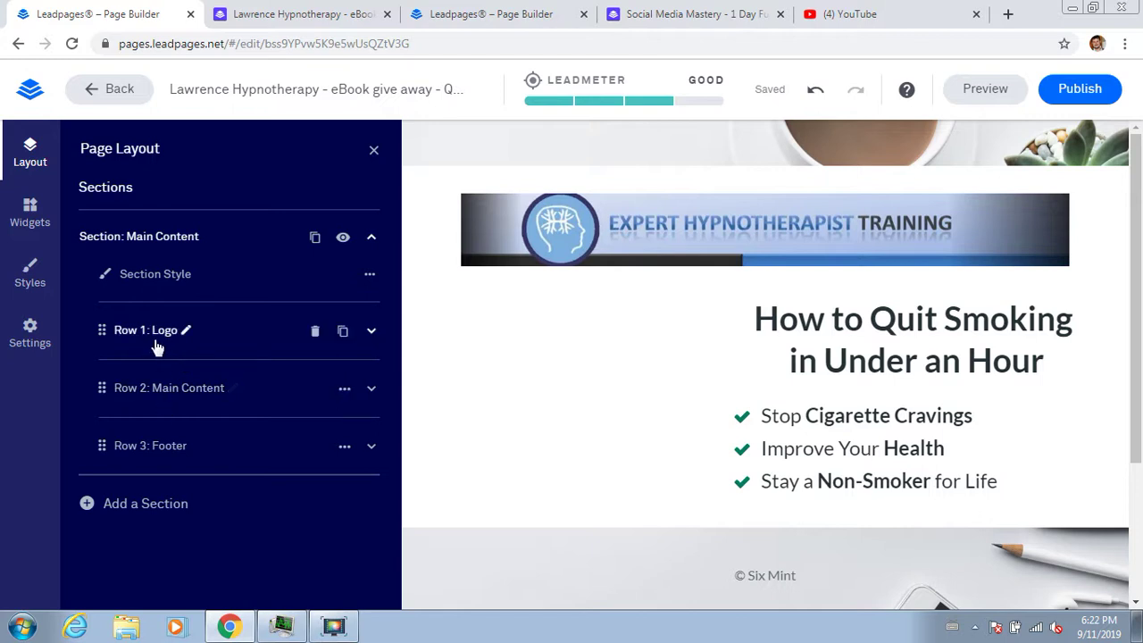
{"action": "left_click", "coordinate": [192, 390]}
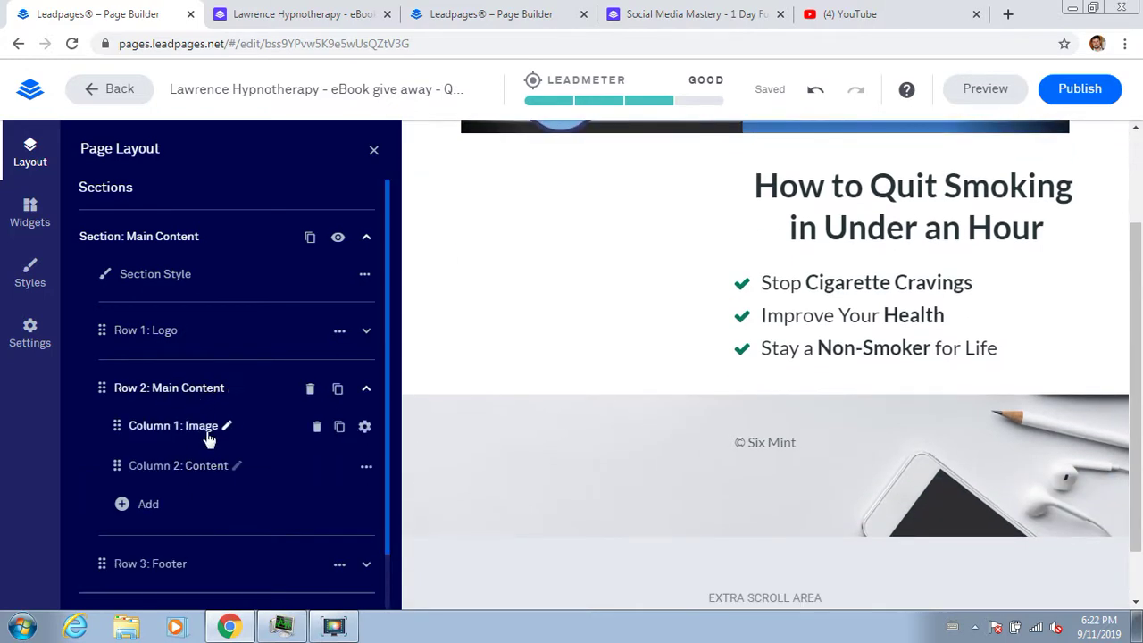
{"action": "left_click", "coordinate": [317, 426]}
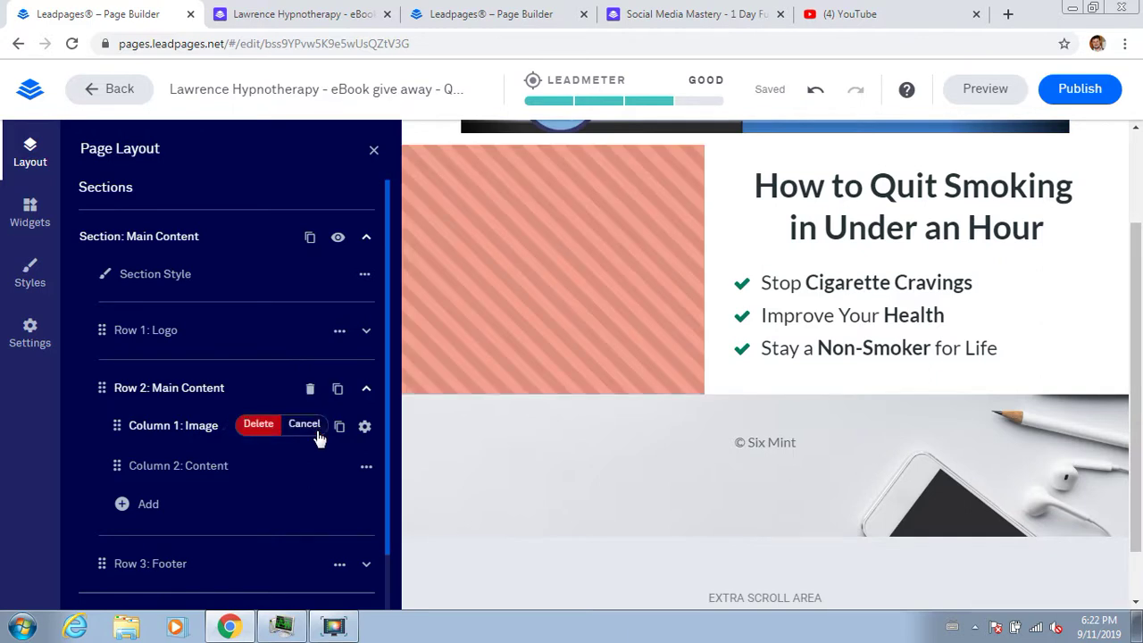
{"action": "left_click", "coordinate": [258, 426]}
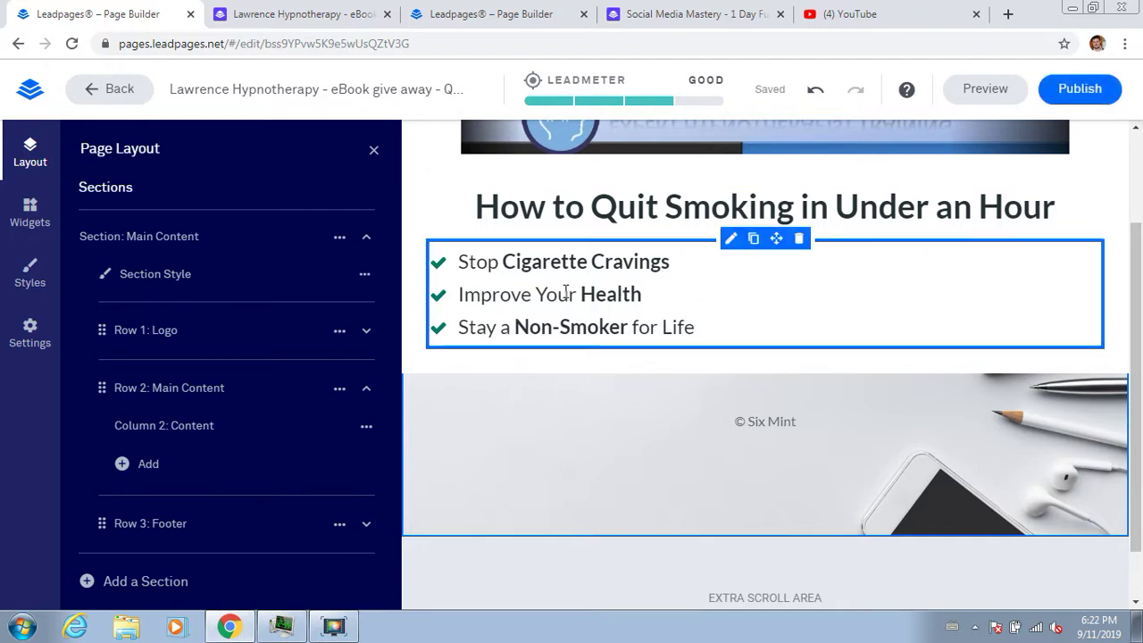
{"action": "left_click", "coordinate": [374, 154]}
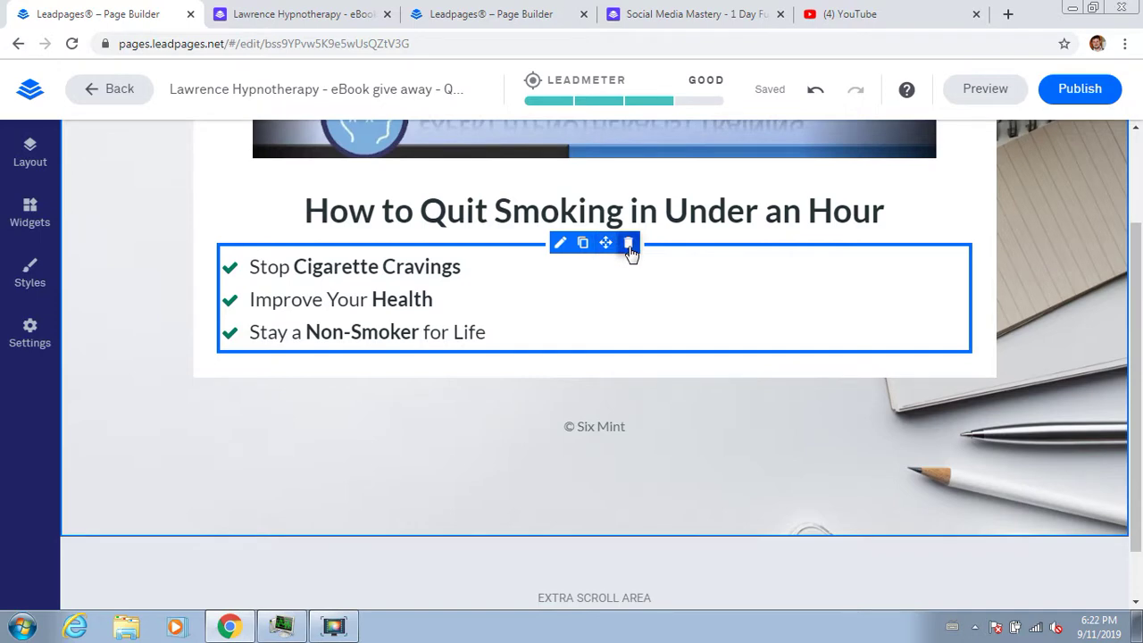
Step: Delete the three-item checklist below the "How to Quit Smoking in Under an Hour" headline and add a video widget in its place
{"action": "left_click", "coordinate": [629, 244]}
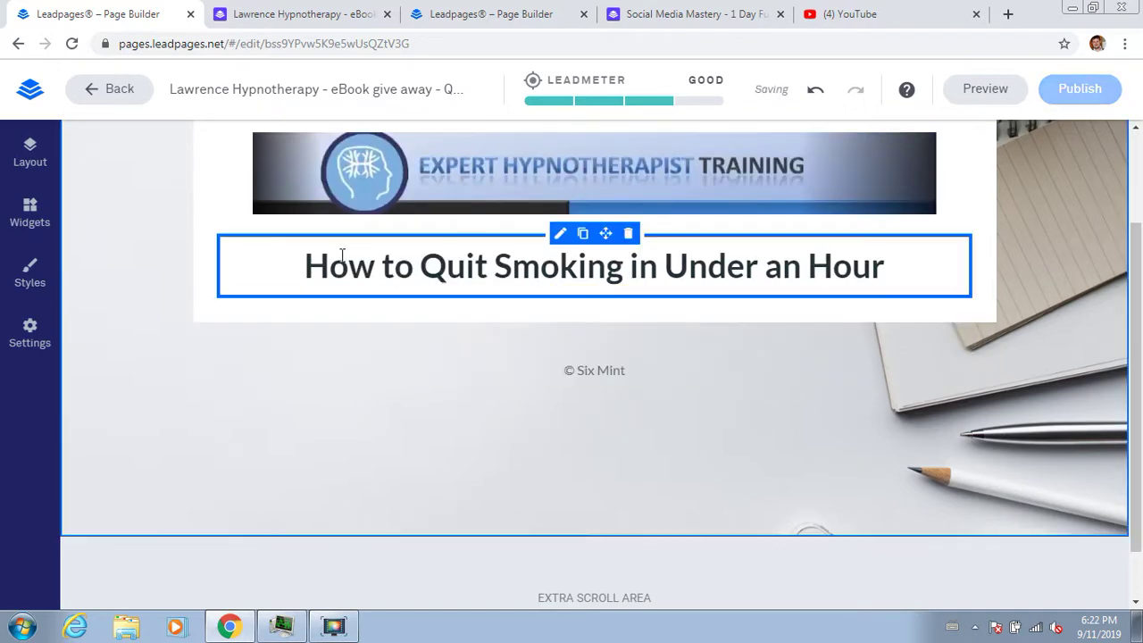
{"action": "left_click", "coordinate": [30, 213]}
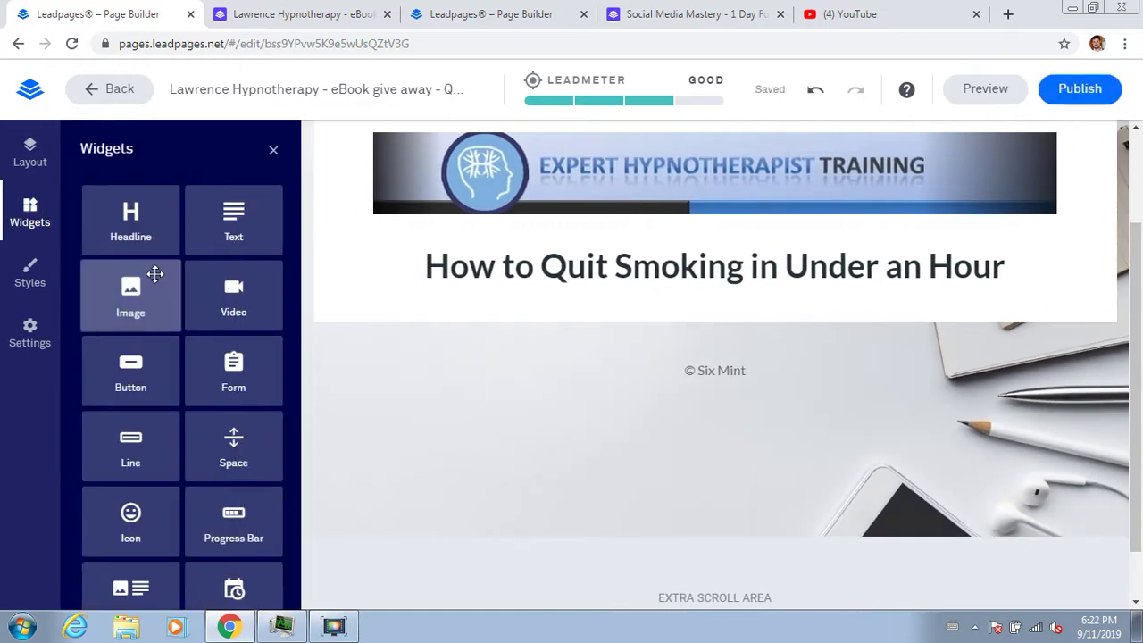
{"action": "left_click_drag", "start_coordinate": [231, 308], "coordinate": [705, 327]}
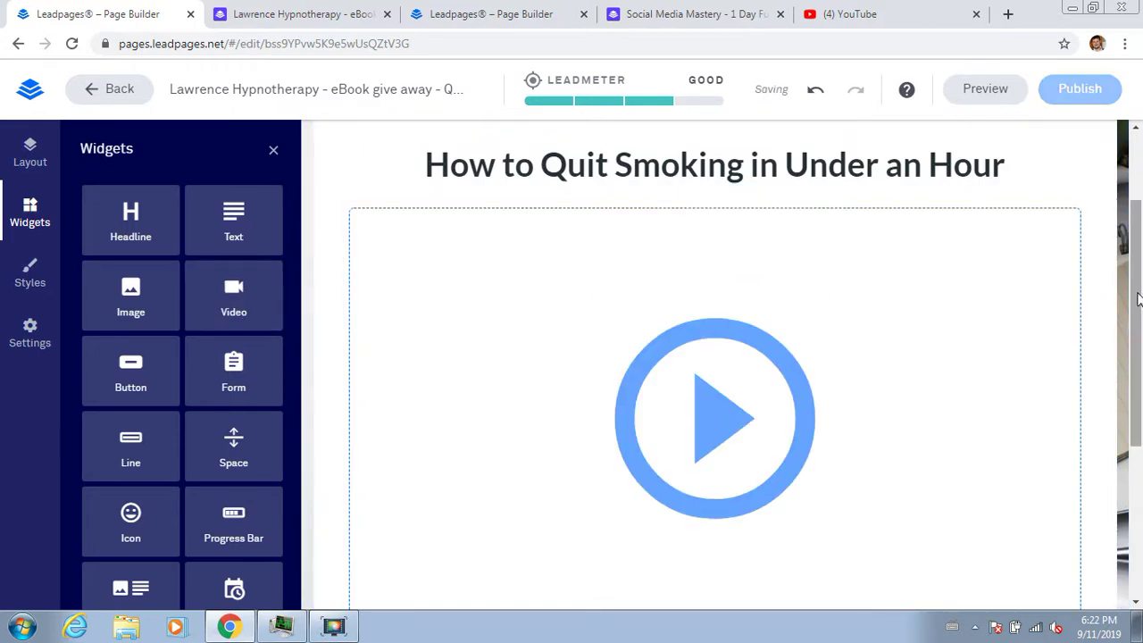
{"action": "left_click", "coordinate": [273, 149]}
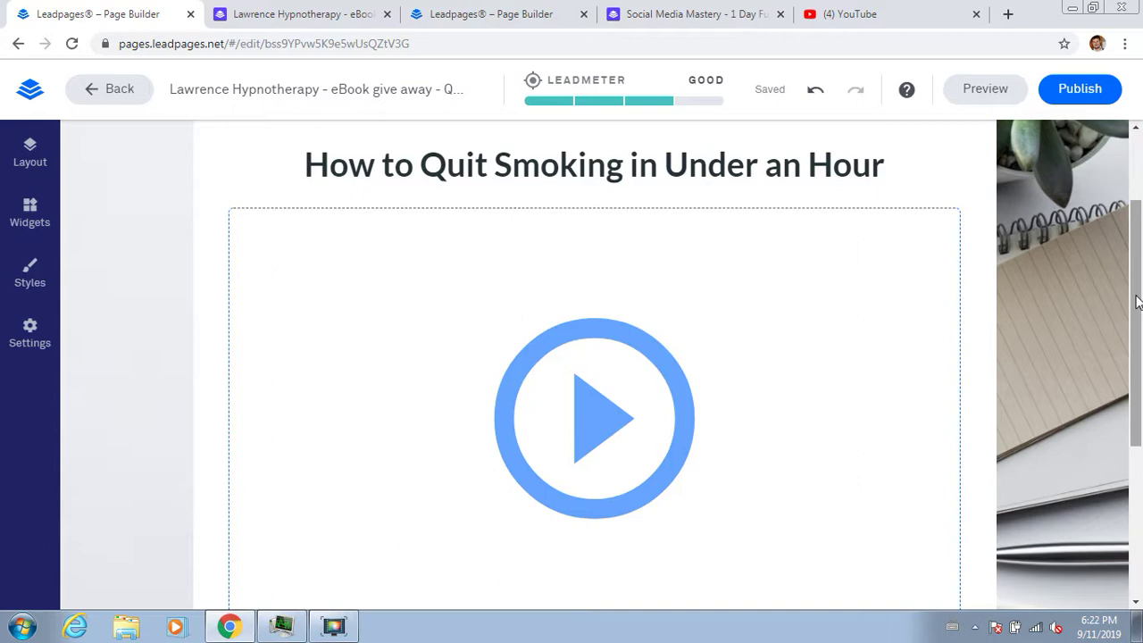
{"action": "left_click_drag", "start_coordinate": [1137, 302], "coordinate": [1140, 187]}
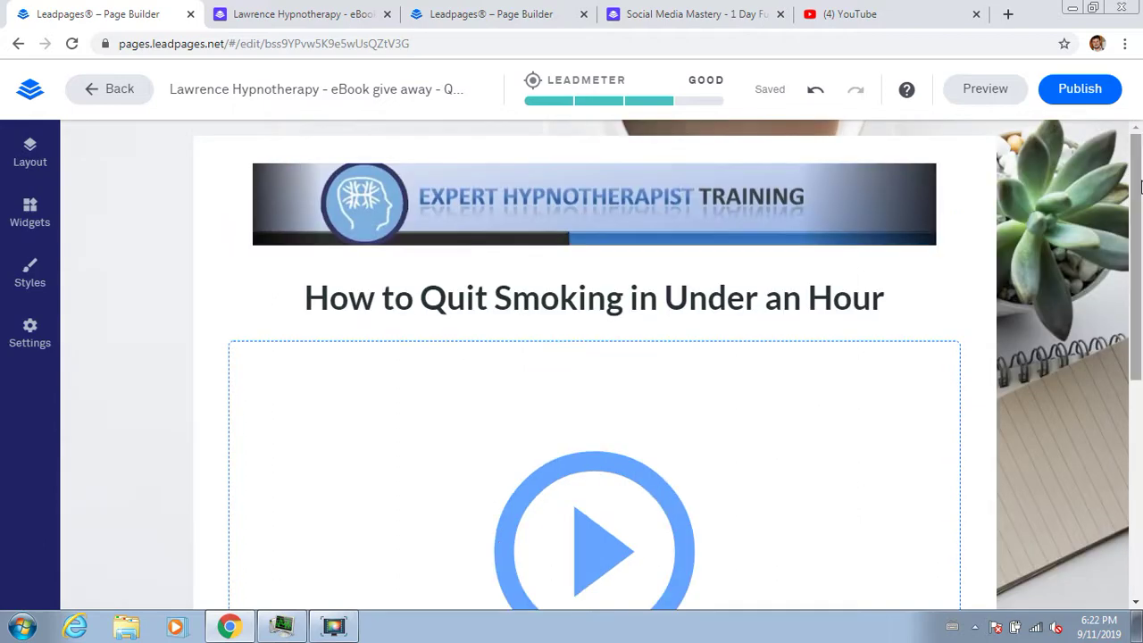
Step: Examine the new video widget's embed code settings, leaving them empty
{"action": "scroll", "coordinate": [663, 294], "scroll_direction": "down", "scroll_amount": 3}
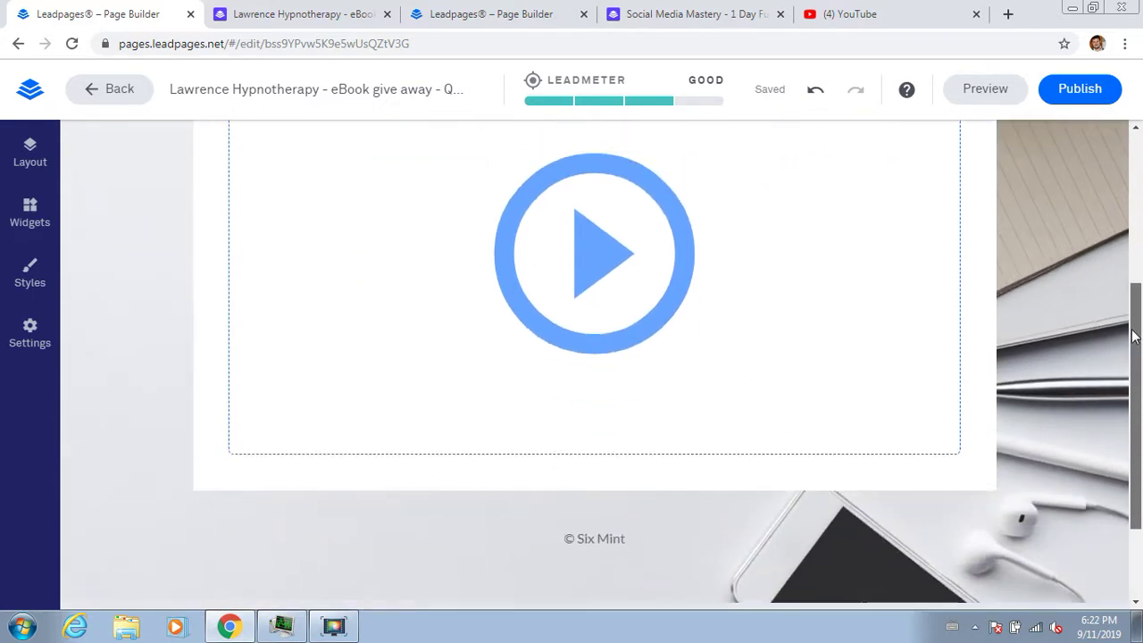
{"action": "left_click", "coordinate": [595, 272]}
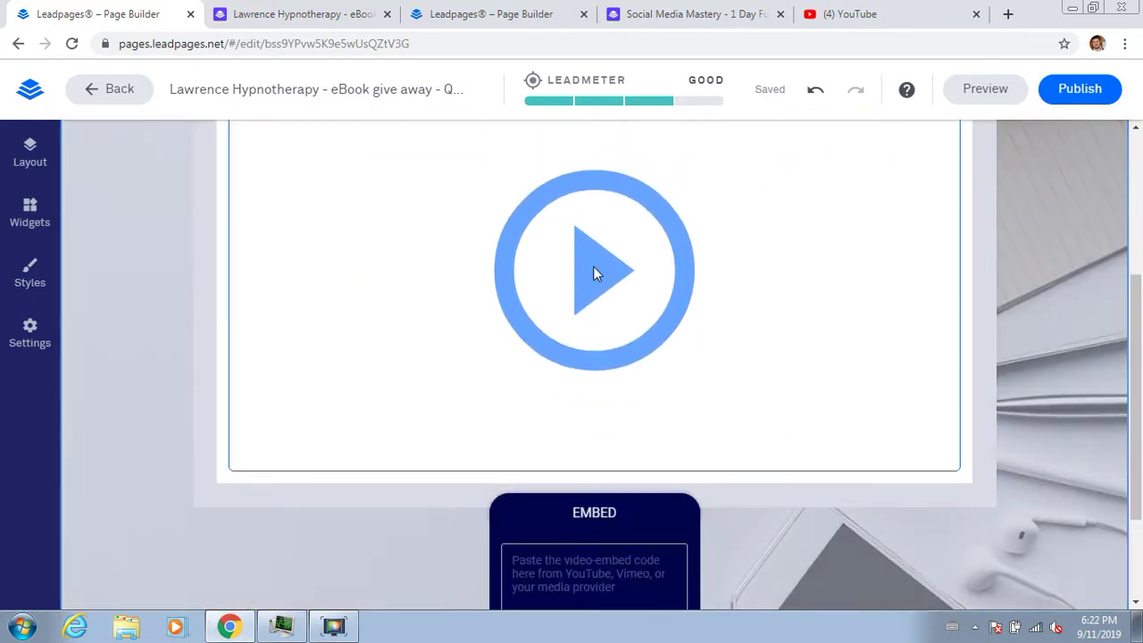
{"action": "left_click", "coordinate": [670, 476]}
{"action": "scroll", "coordinate": [601, 205], "scroll_direction": "down", "scroll_amount": 2}
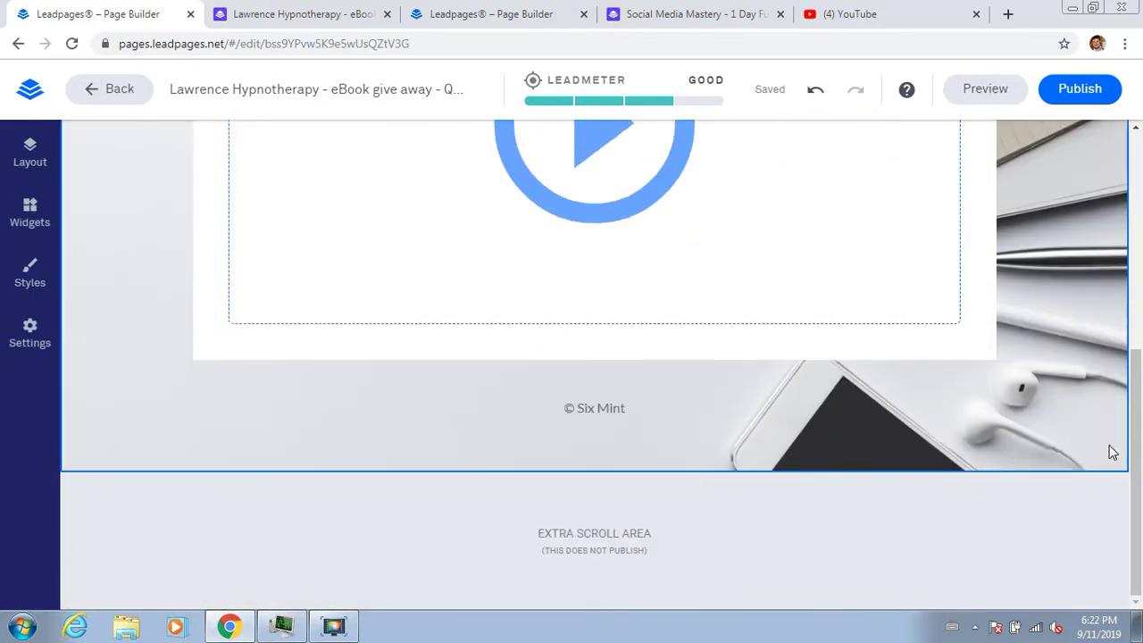
{"action": "left_click", "coordinate": [601, 205]}
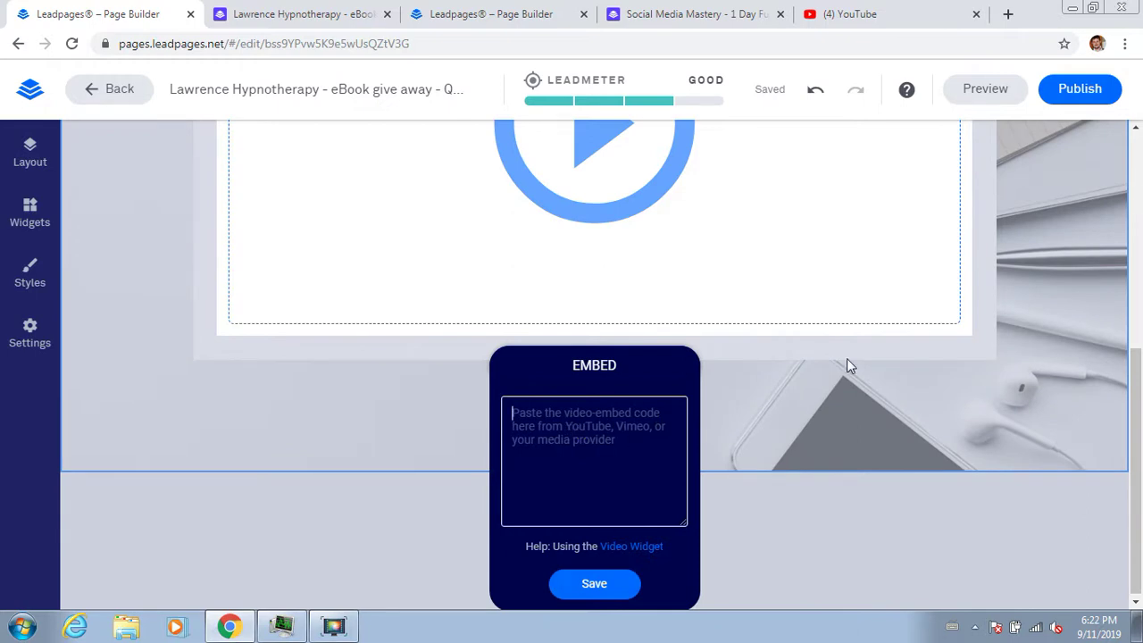
{"action": "left_click", "coordinate": [1063, 260]}
{"action": "left_click_drag", "start_coordinate": [1137, 408], "coordinate": [1139, 252]}
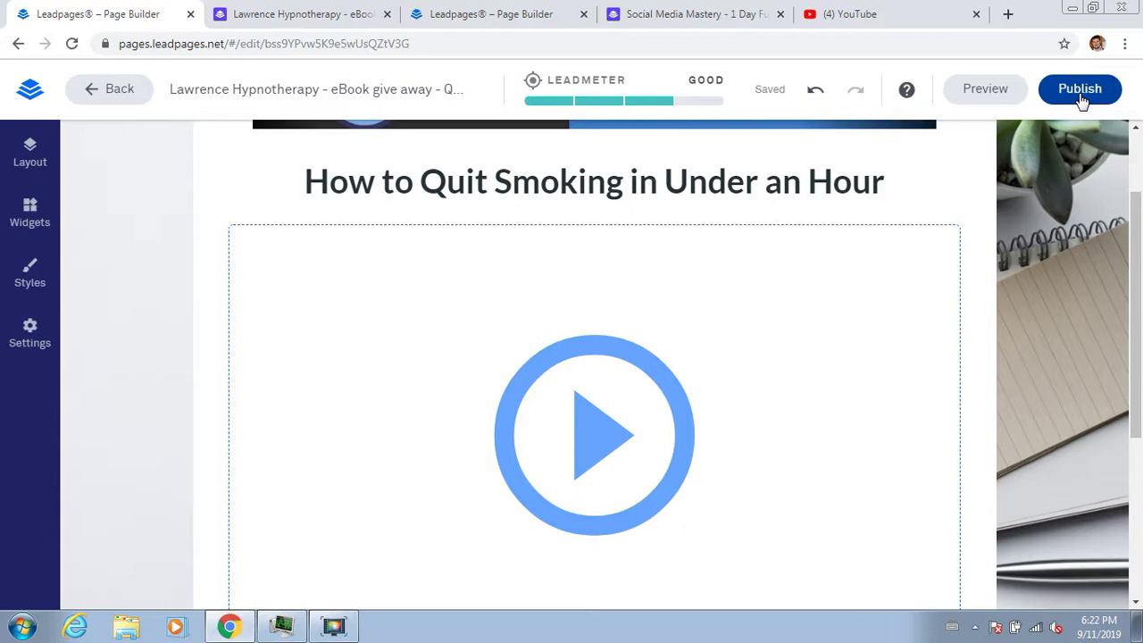
Step: Replace "eBook give away" with "Video 1" in the landing page's name
{"action": "left_click", "coordinate": [487, 92]}
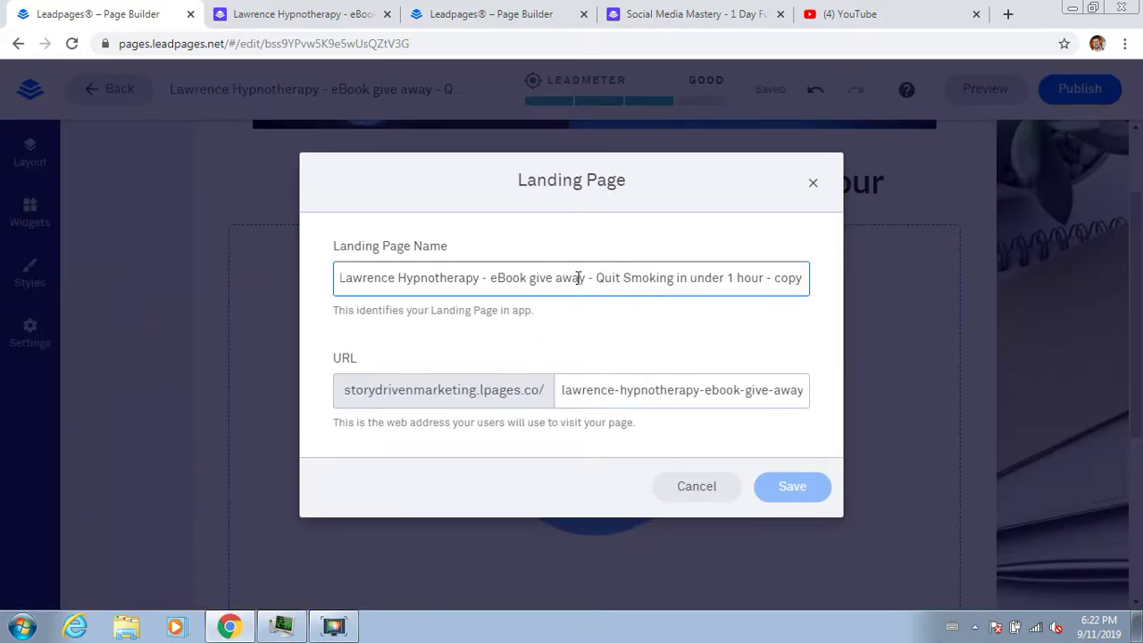
{"action": "left_click_drag", "start_coordinate": [588, 277], "coordinate": [493, 273]}
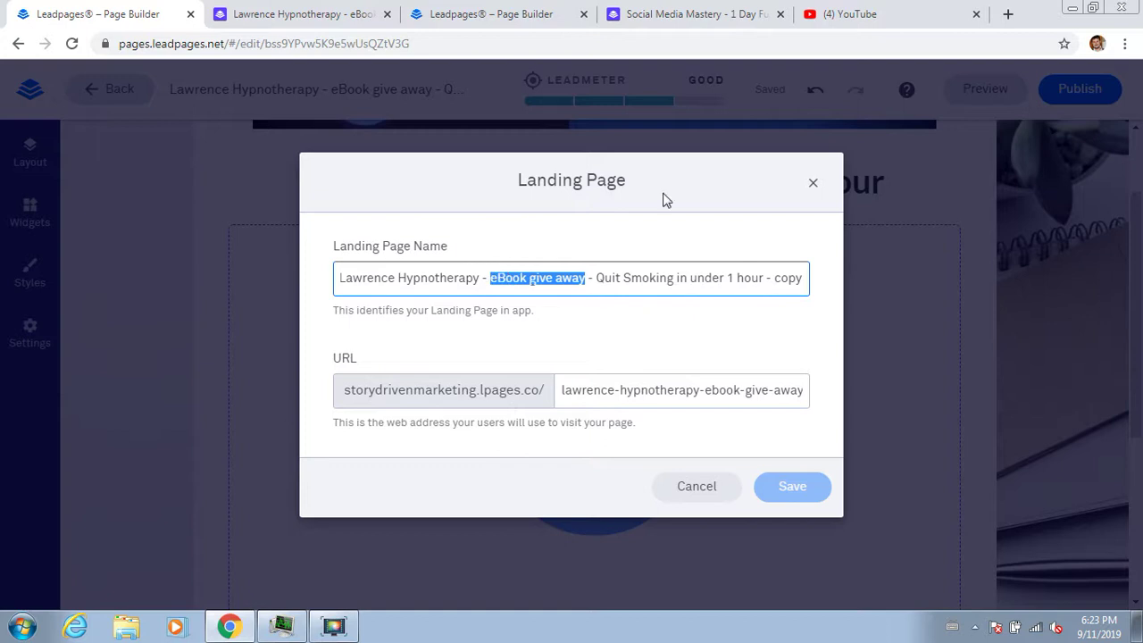
{"action": "type", "text": "Video 1"}
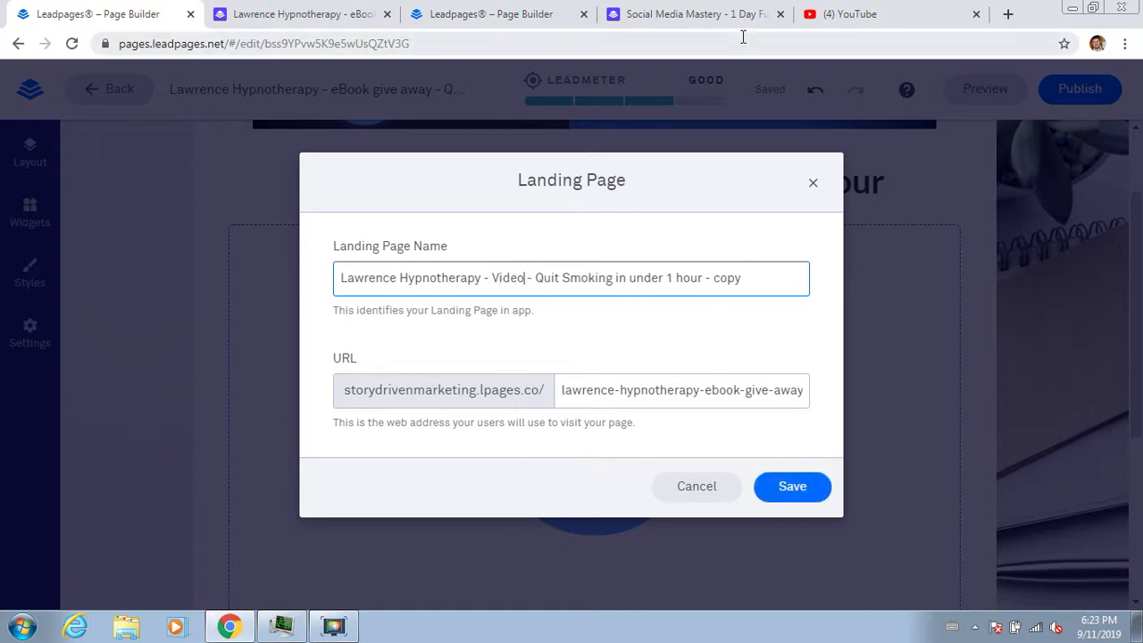
Step: Replace "ebook-give" with "video1" in the landing page's URL and save the page details
{"action": "left_click_drag", "start_coordinate": [774, 390], "coordinate": [875, 355]}
{"action": "key", "text": "Left"}
{"action": "key", "text": "Left"}
{"action": "key", "text": "Left"}
{"action": "key", "text": "Left"}
{"action": "key", "text": "Left"}
{"action": "key", "text": "Left"}
{"action": "key", "text": "Left"}
{"action": "key", "text": "Left"}
{"action": "key", "text": "Left"}
{"action": "key", "text": "Left"}
{"action": "key", "text": "Left"}
{"action": "key", "text": "Left"}
{"action": "key", "text": "Left"}
{"action": "key", "text": "Left"}
{"action": "key", "text": "Left"}
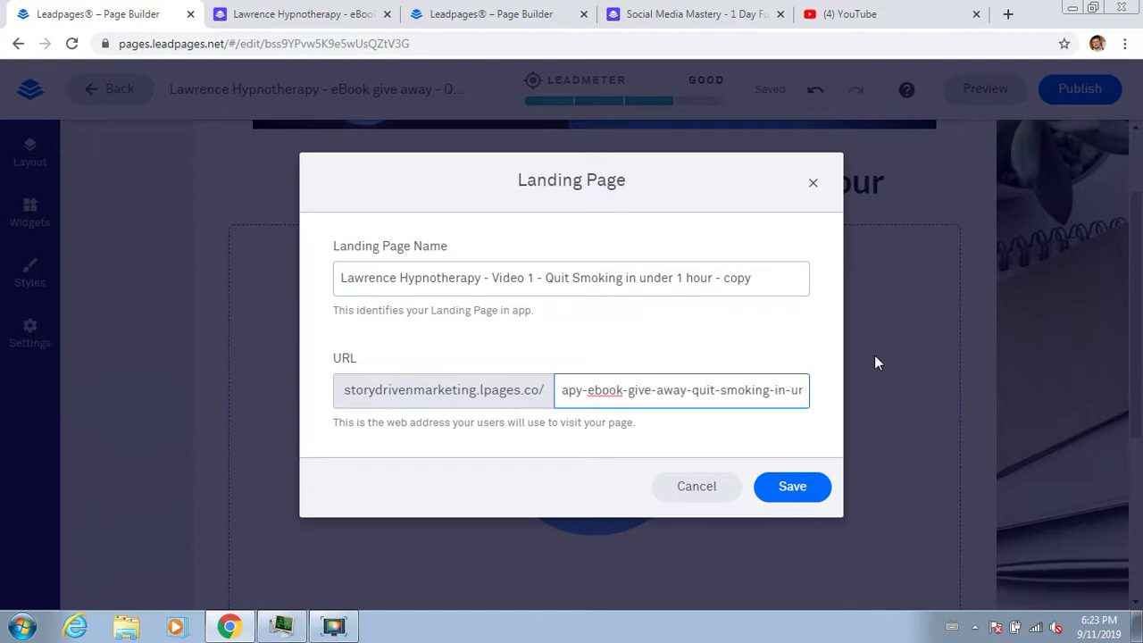
{"action": "key", "text": "BackSpace"}
{"action": "key", "text": "BackSpace"}
{"action": "key", "text": "BackSpace"}
{"action": "key", "text": "BackSpace"}
{"action": "key", "text": "BackSpace"}
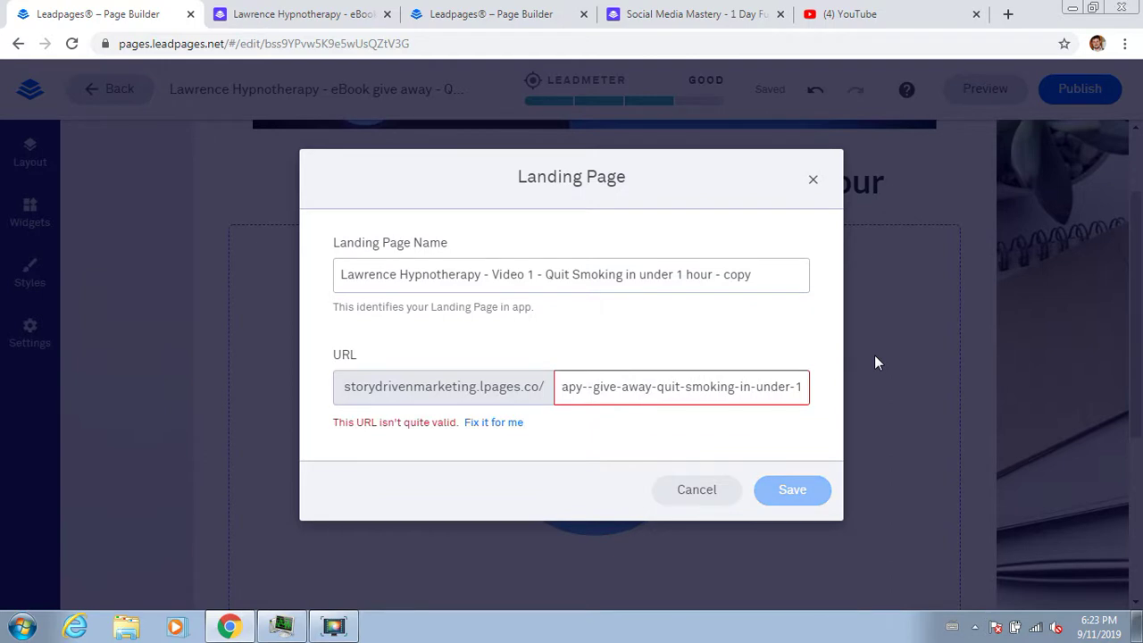
{"action": "key", "text": "Delete"}
{"action": "key", "text": "Delete"}
{"action": "key", "text": "Delete"}
{"action": "key", "text": "Delete"}
{"action": "key", "text": "Delete"}
{"action": "type", "text": "video1"}
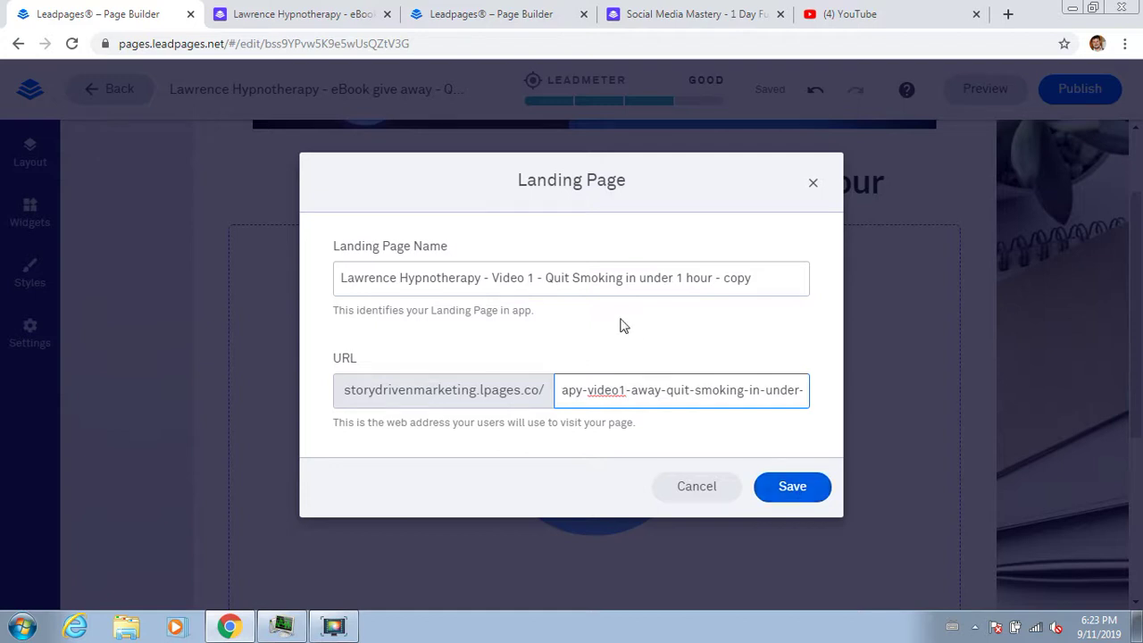
{"action": "left_click", "coordinate": [791, 485]}
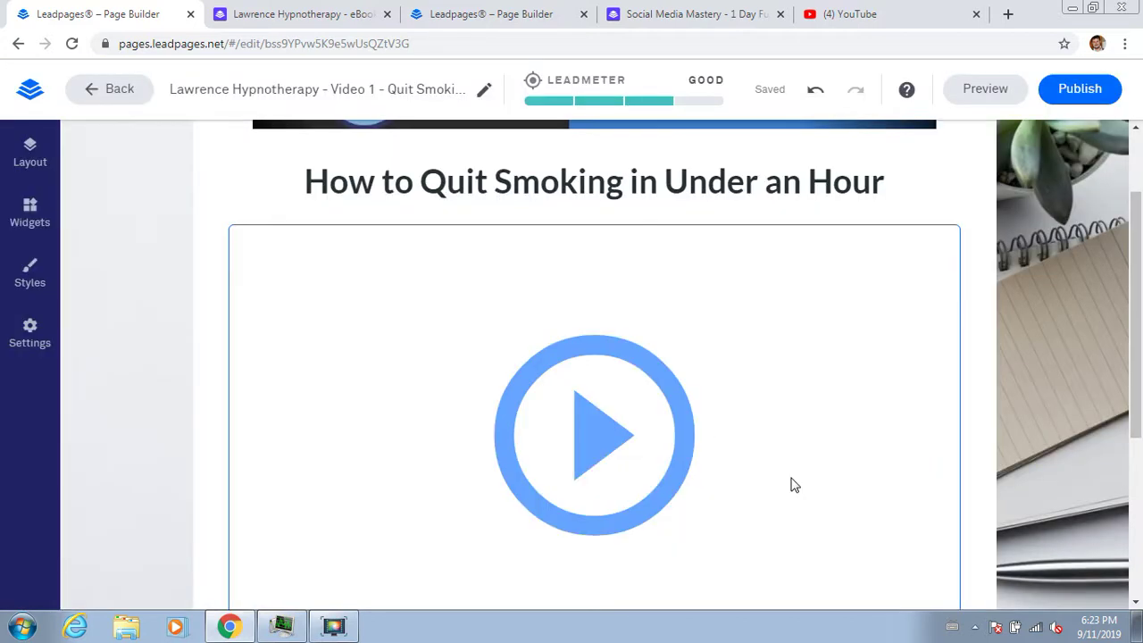
Step: Publish the Video 1 landing page and return to the list of landing pages
{"action": "left_click", "coordinate": [1077, 86]}
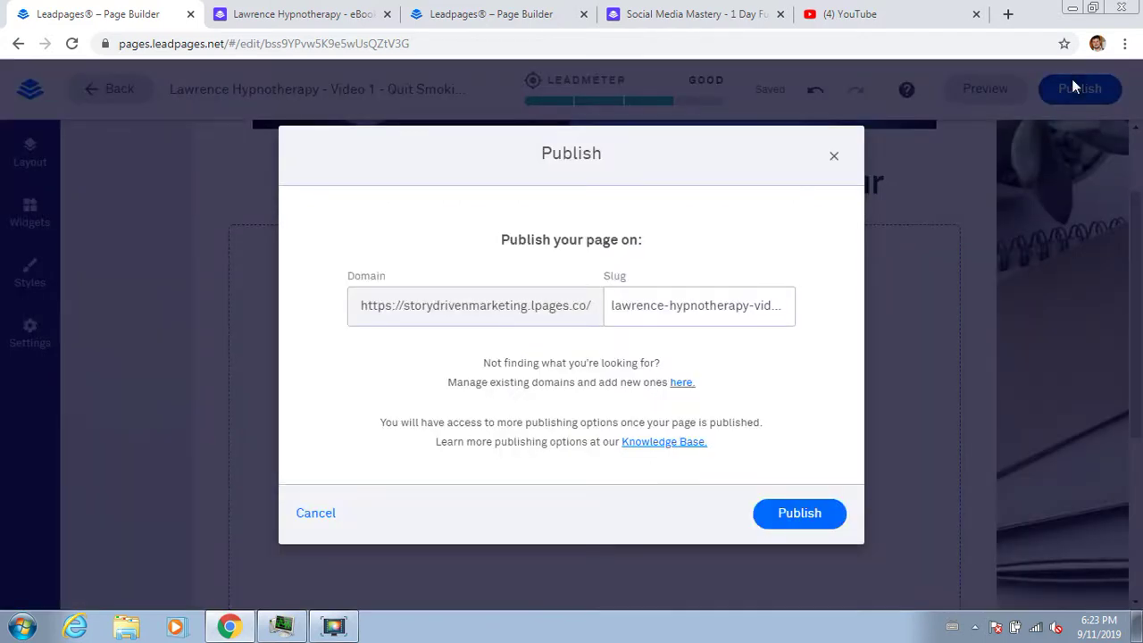
{"action": "left_click", "coordinate": [799, 516]}
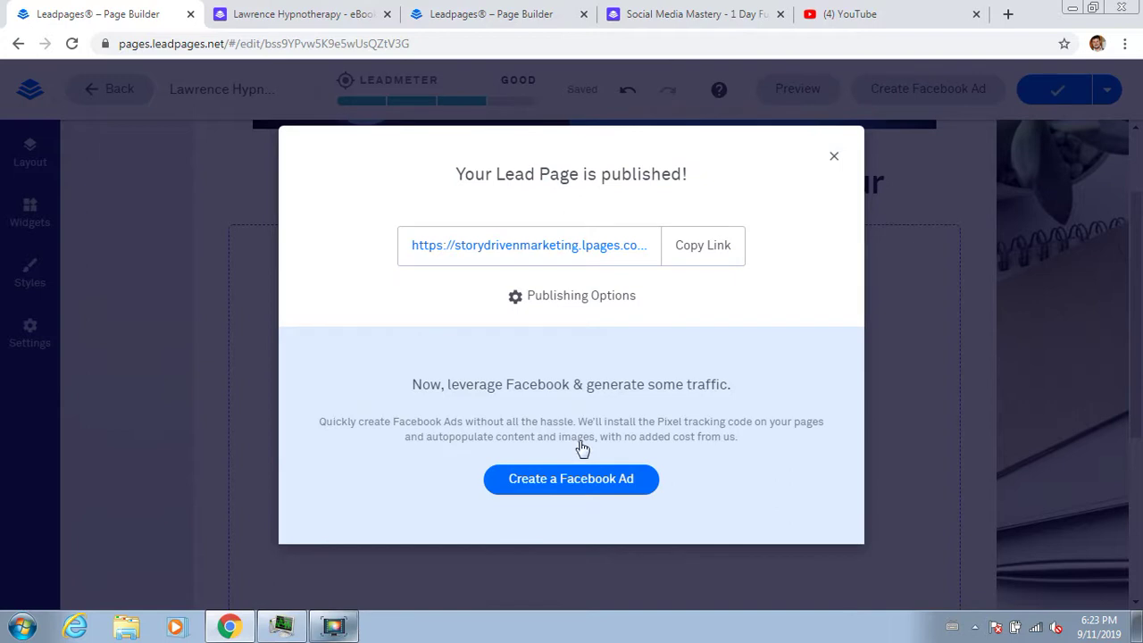
{"action": "left_click_drag", "start_coordinate": [650, 423], "coordinate": [792, 179]}
{"action": "left_click", "coordinate": [833, 156]}
{"action": "left_click", "coordinate": [30, 94]}
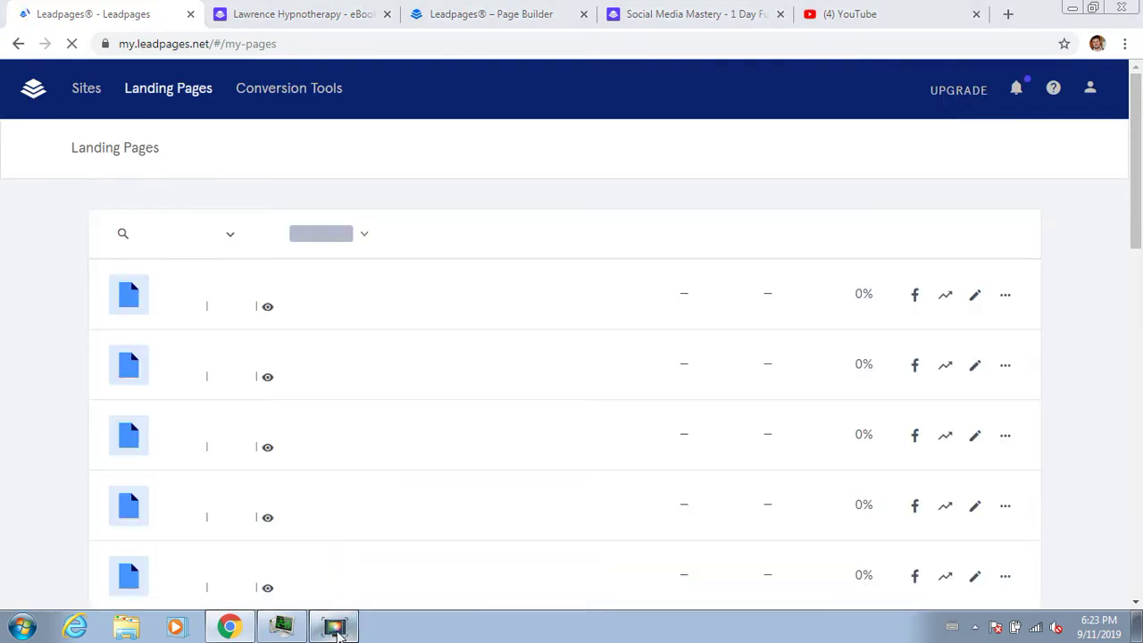
{"action": "left_click", "coordinate": [336, 628]}
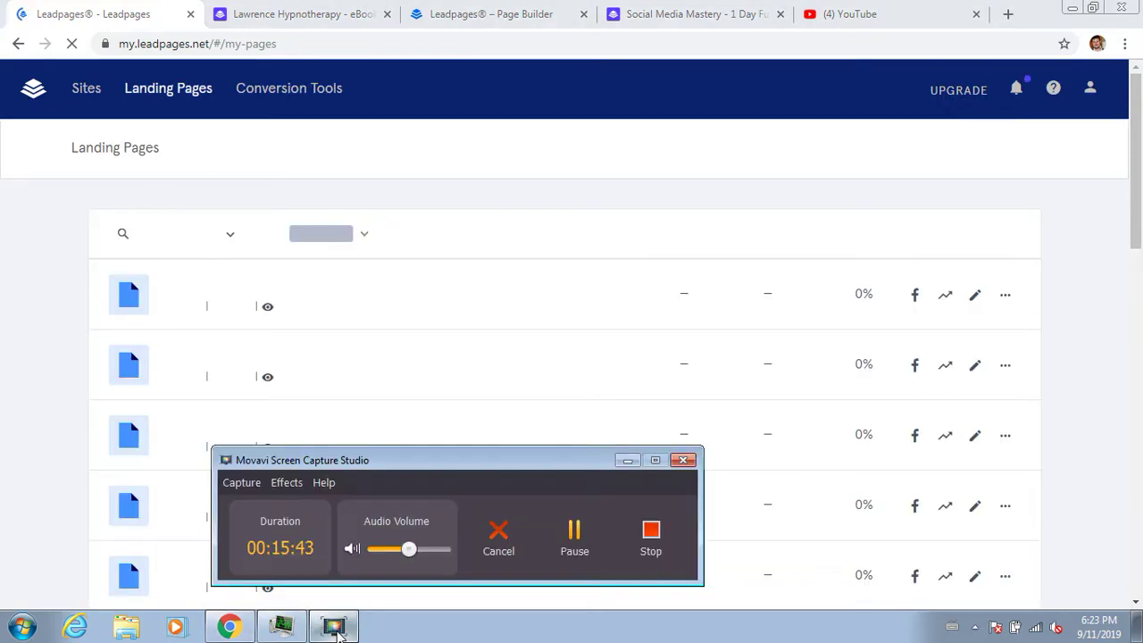
{"action": "left_click", "coordinate": [336, 628]}
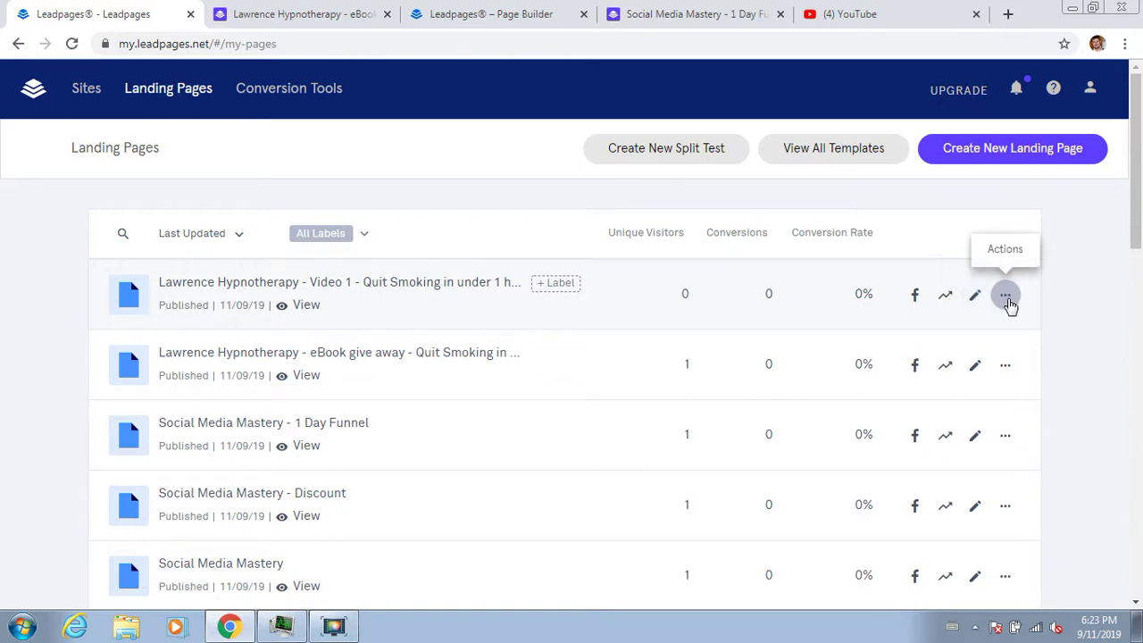
Step: Duplicate the Video 1 landing page as "Lawrence Hypnotherapy - Video 2 - Quit Smoking in under 1 hour -" and start building the copy
{"action": "left_click", "coordinate": [1006, 297]}
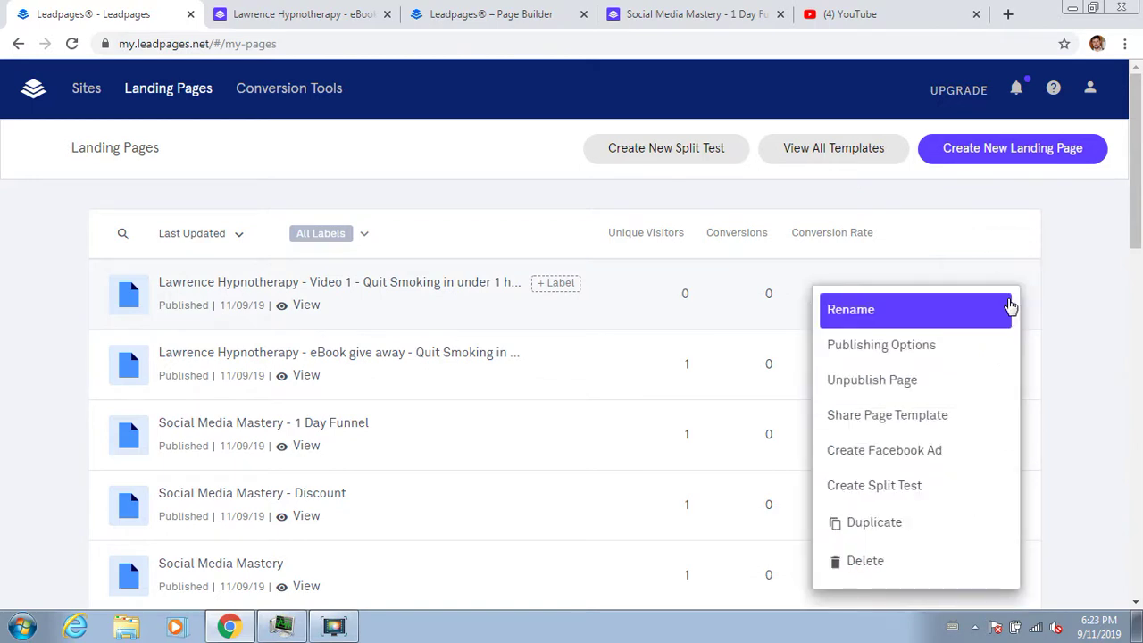
{"action": "right_click", "coordinate": [872, 526]}
{"action": "left_click", "coordinate": [845, 525]}
{"action": "left_click", "coordinate": [844, 525]}
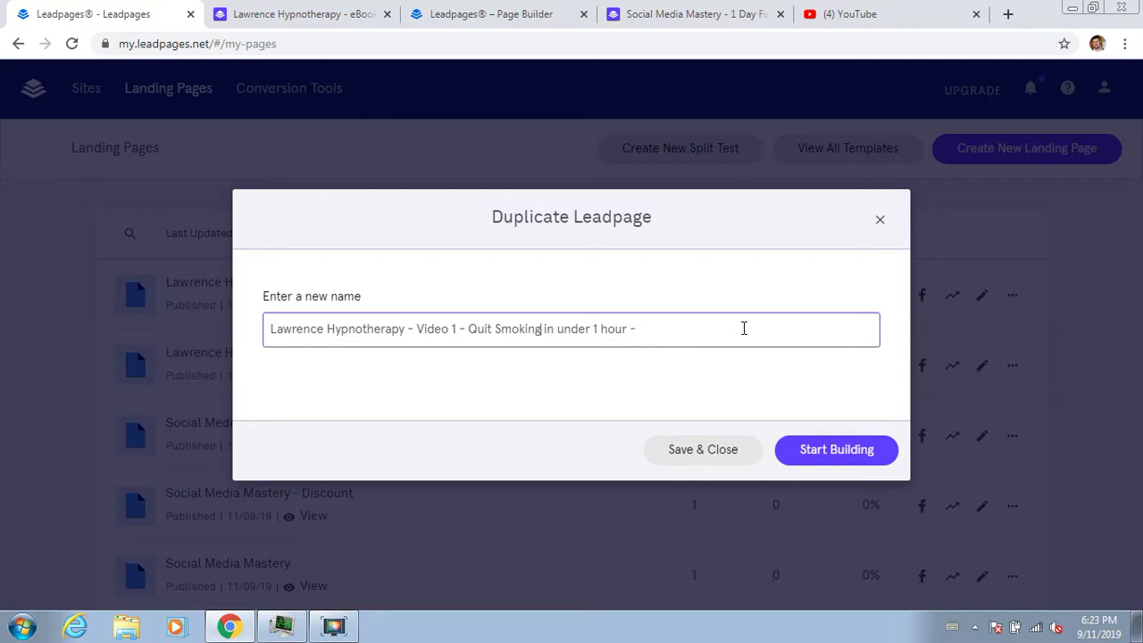
{"action": "key", "text": "BackSpace"}
{"action": "type", "text": "2"}
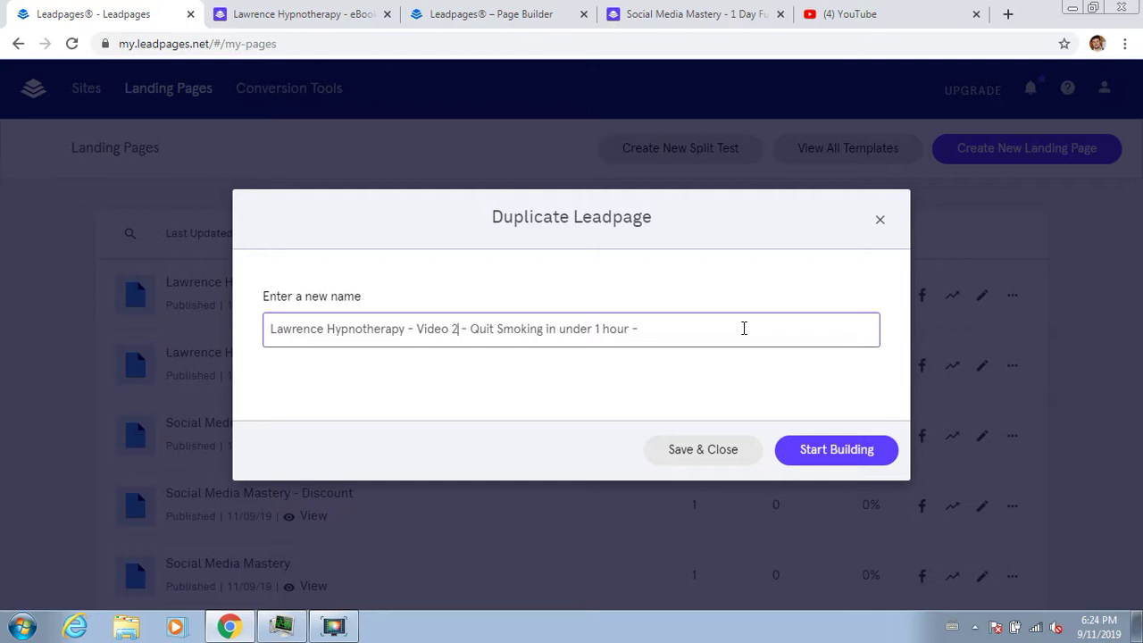
{"action": "left_click", "coordinate": [835, 453]}
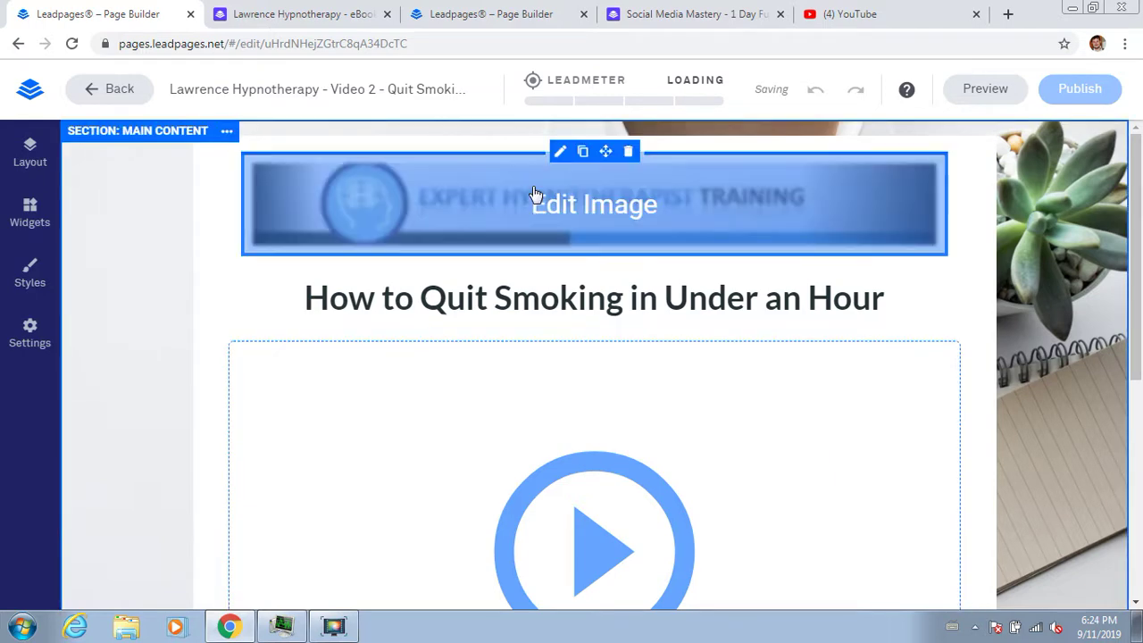
Step: Change the Video 2 page's headline to "10 Myths about smoking"
{"action": "left_click_drag", "start_coordinate": [886, 298], "coordinate": [309, 271]}
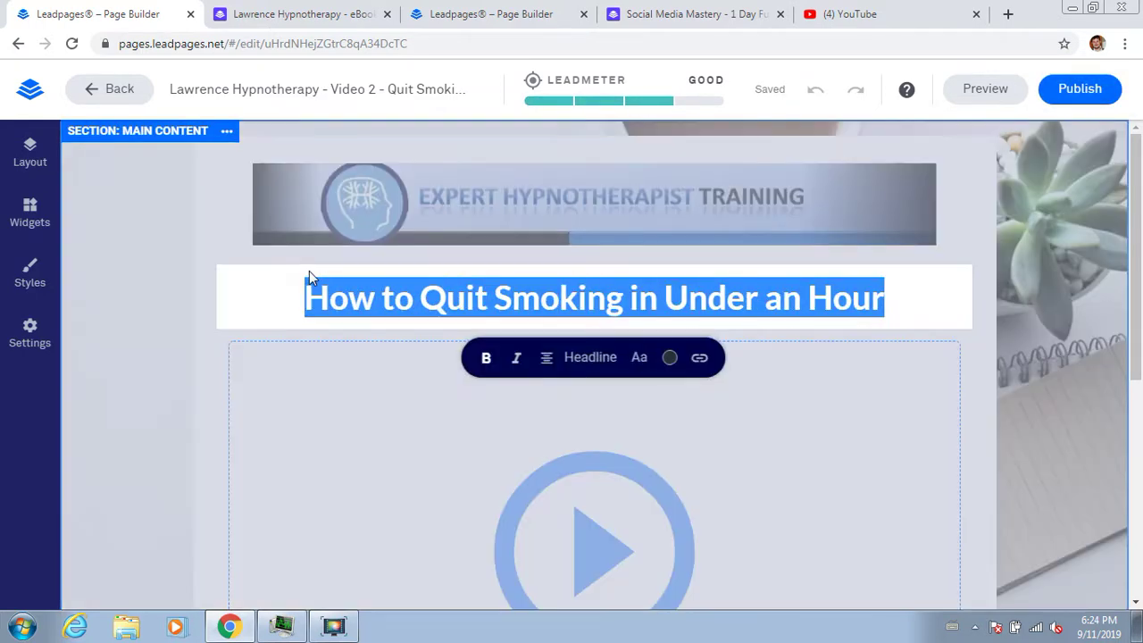
{"action": "type", "text": "10 Myt"}
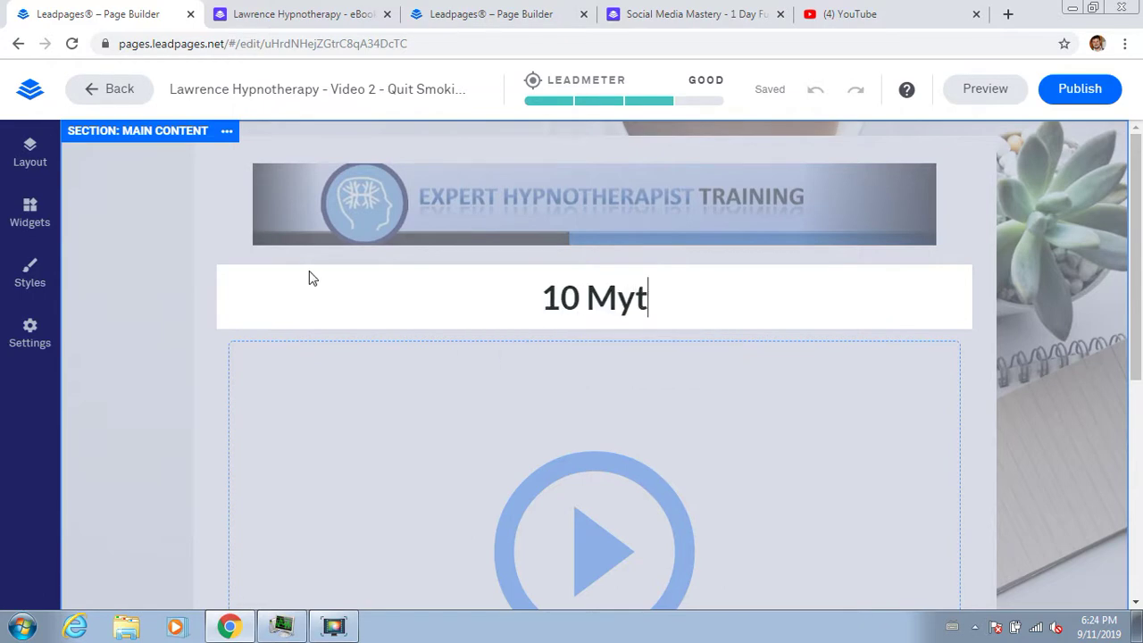
{"action": "type", "text": "hs about smoking"}
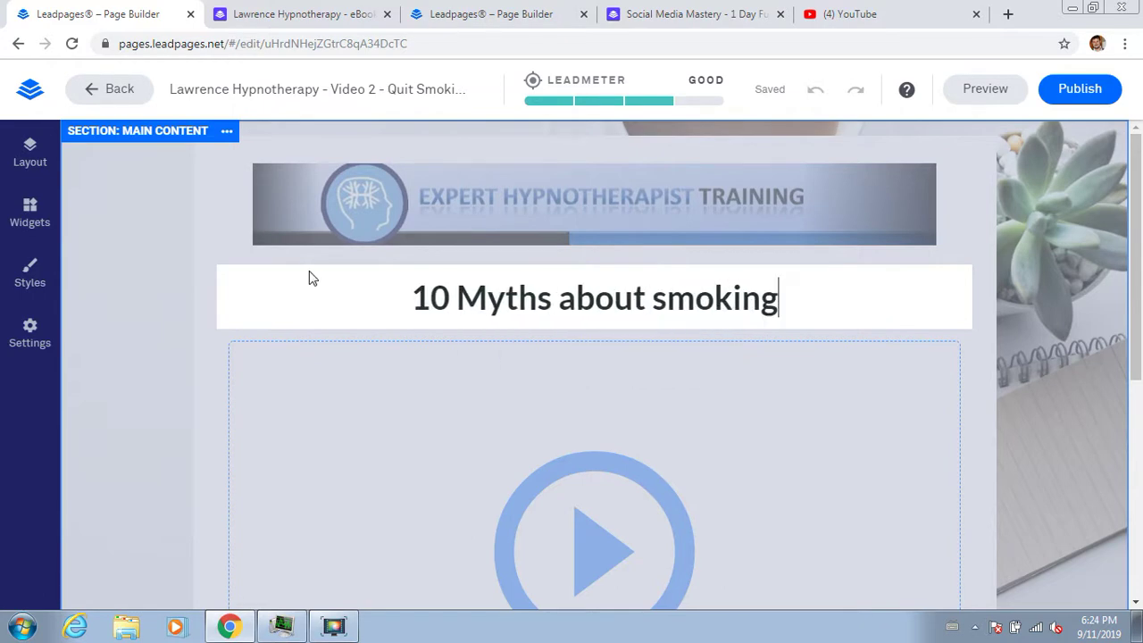
{"action": "left_click", "coordinate": [172, 316]}
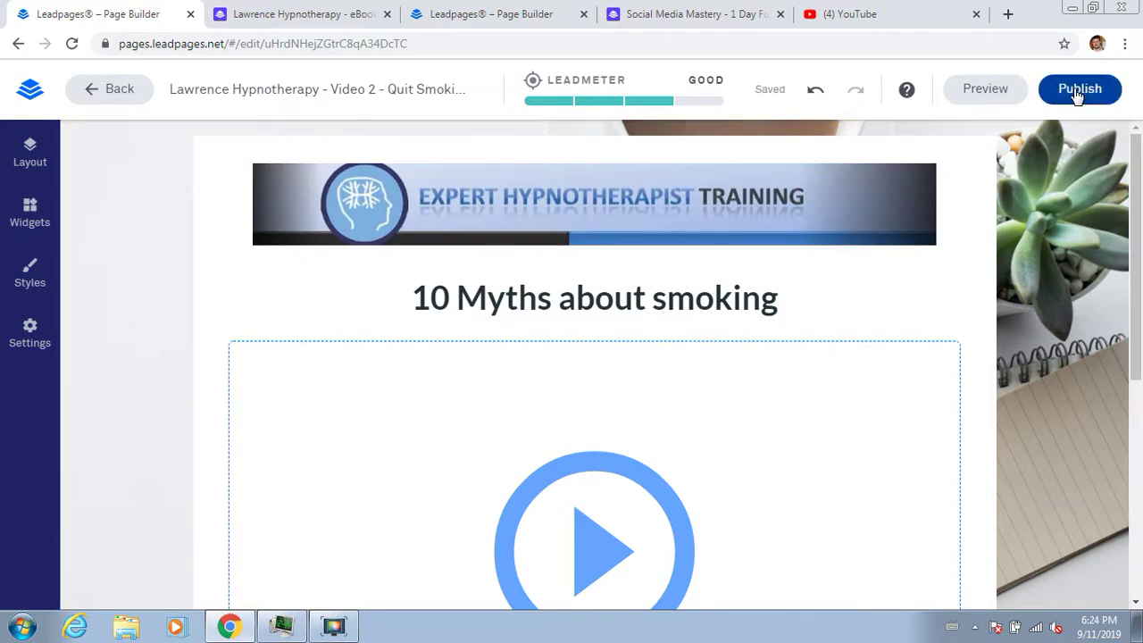
Step: Publish the Video 2 landing page and return to the list of landing pages
{"action": "left_click", "coordinate": [1078, 93]}
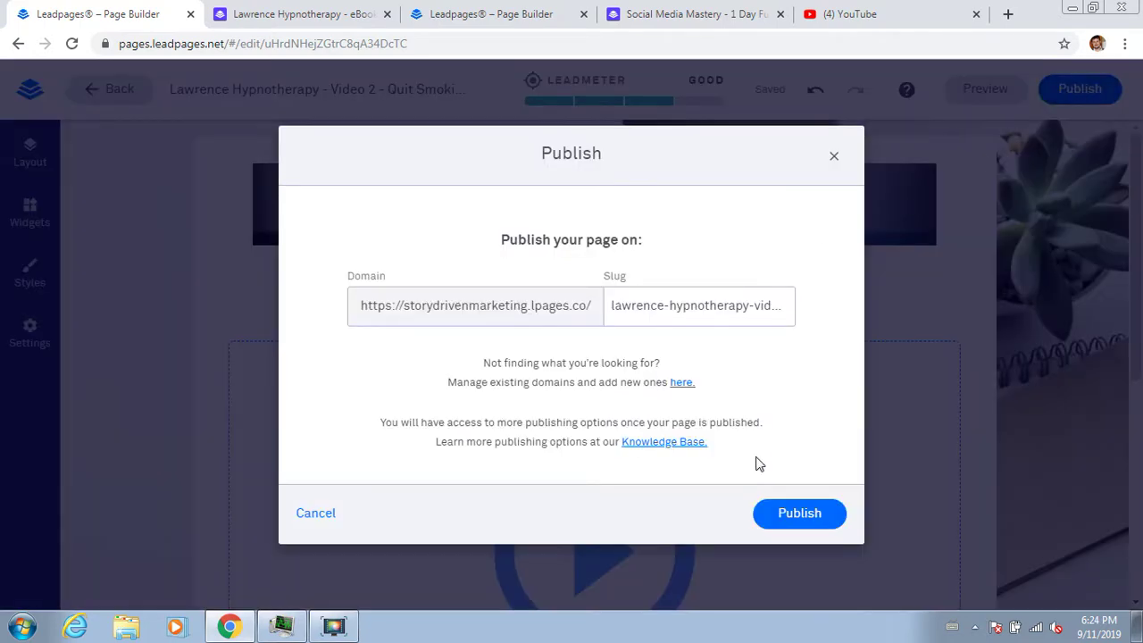
{"action": "left_click", "coordinate": [800, 518]}
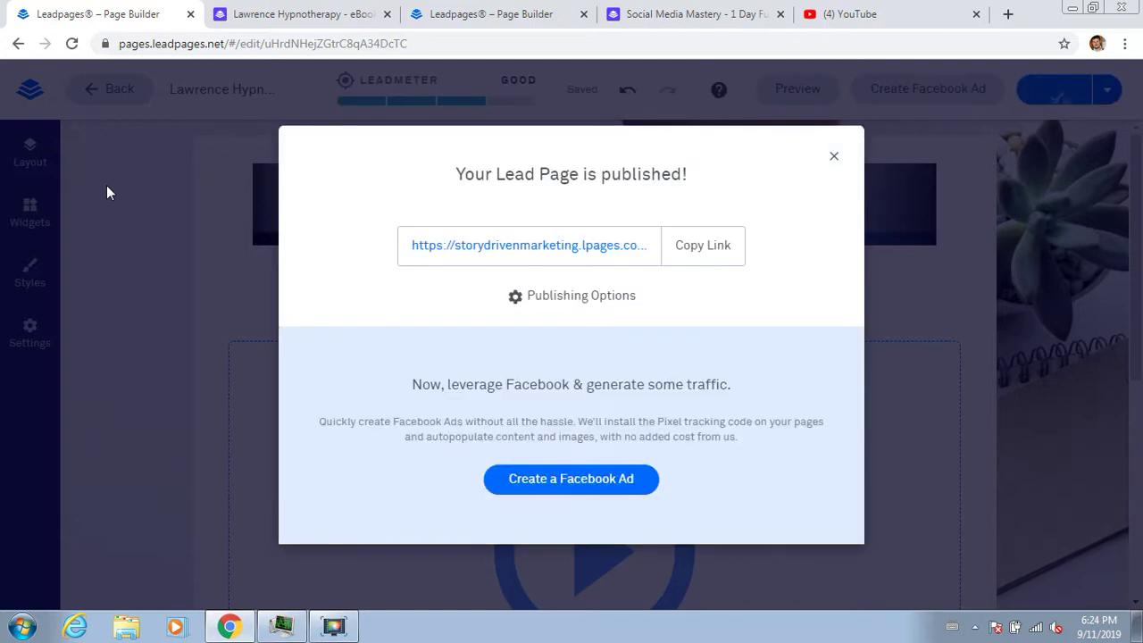
{"action": "left_click", "coordinate": [838, 160]}
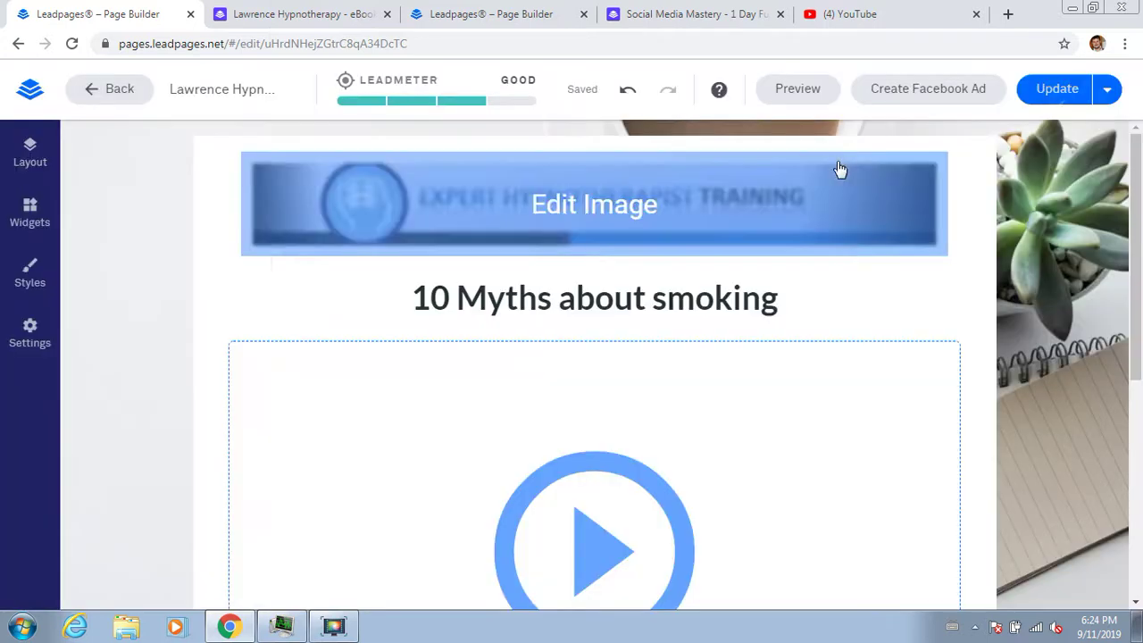
{"action": "left_click", "coordinate": [34, 96]}
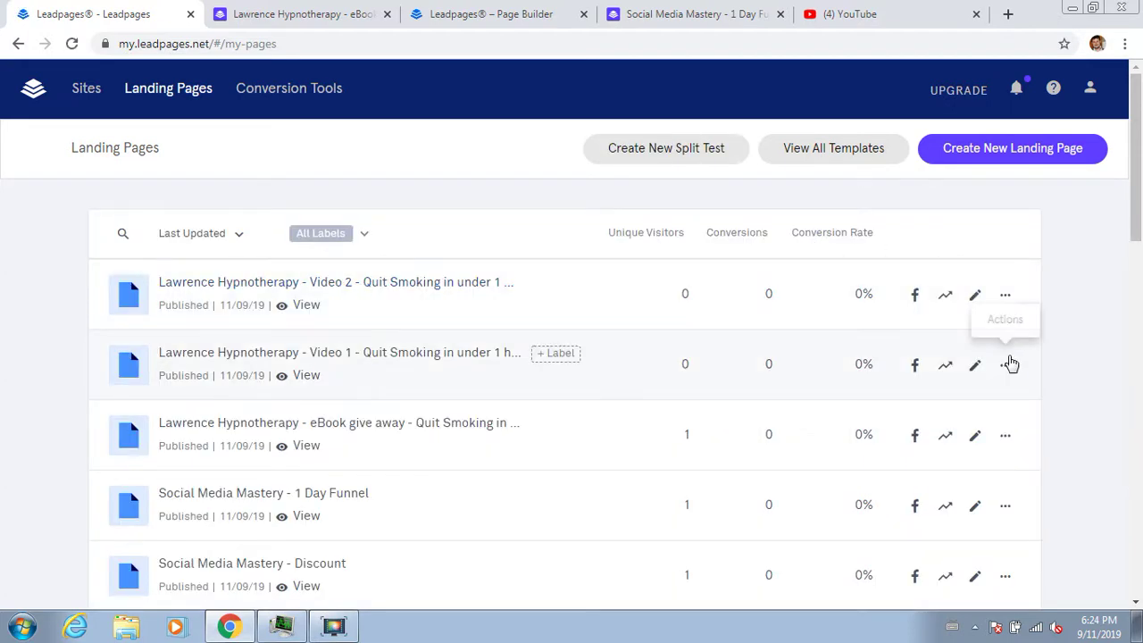
Step: Duplicate the Video 2 landing page as "Lawrence Hypnotherapy - Video 3 - Quit Smoking in under 1 hour" and start building the copy
{"action": "left_click", "coordinate": [1005, 297]}
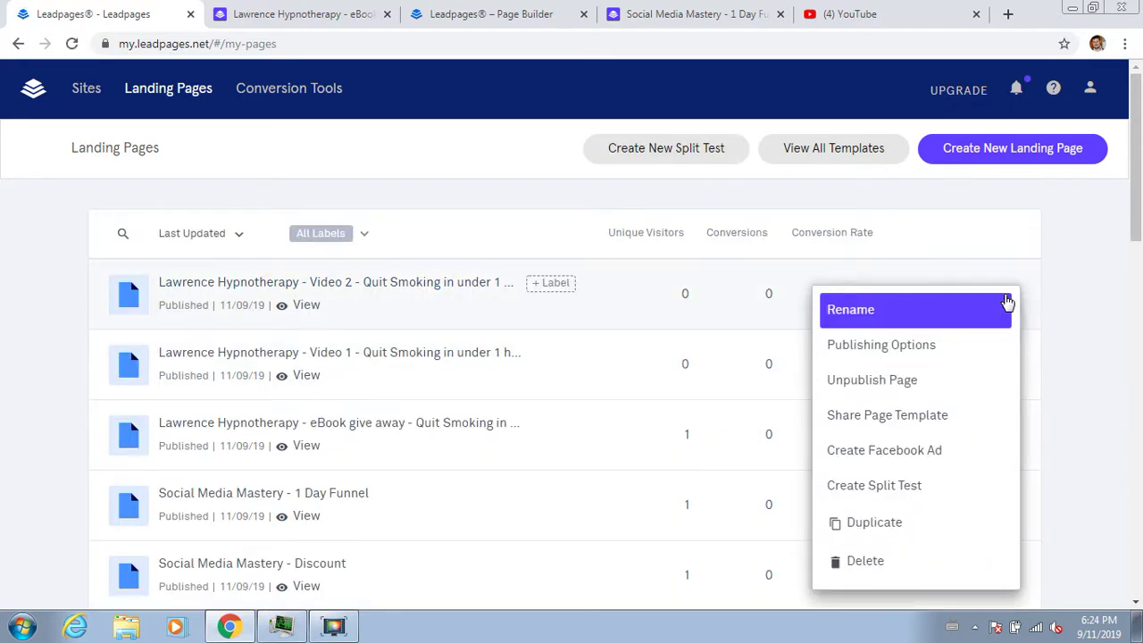
{"action": "left_click", "coordinate": [873, 525]}
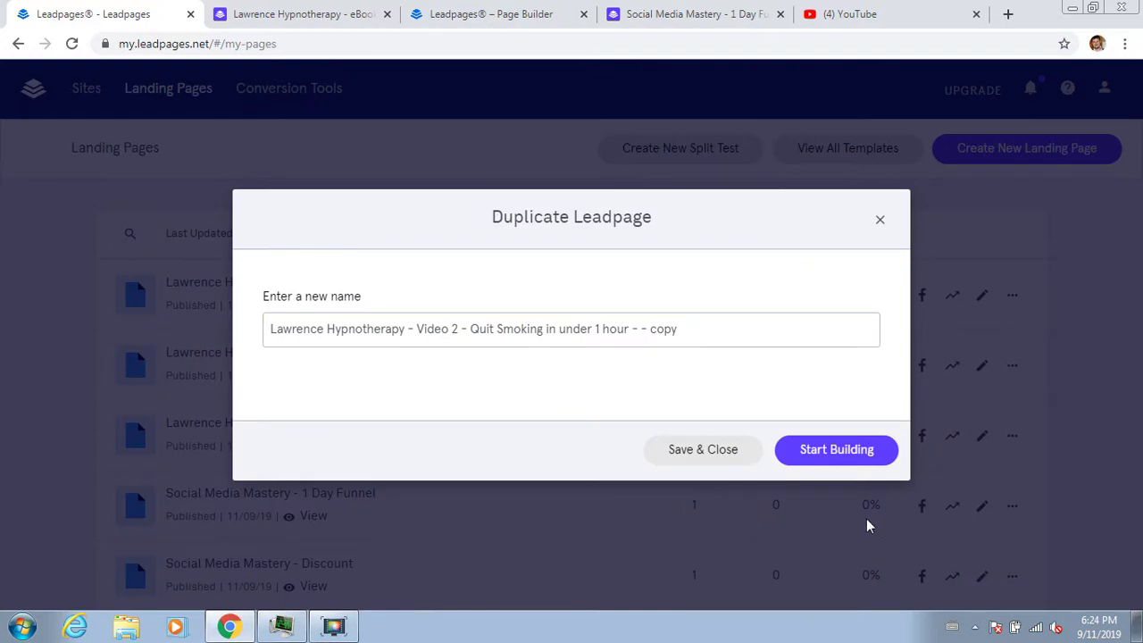
{"action": "left_click", "coordinate": [697, 318]}
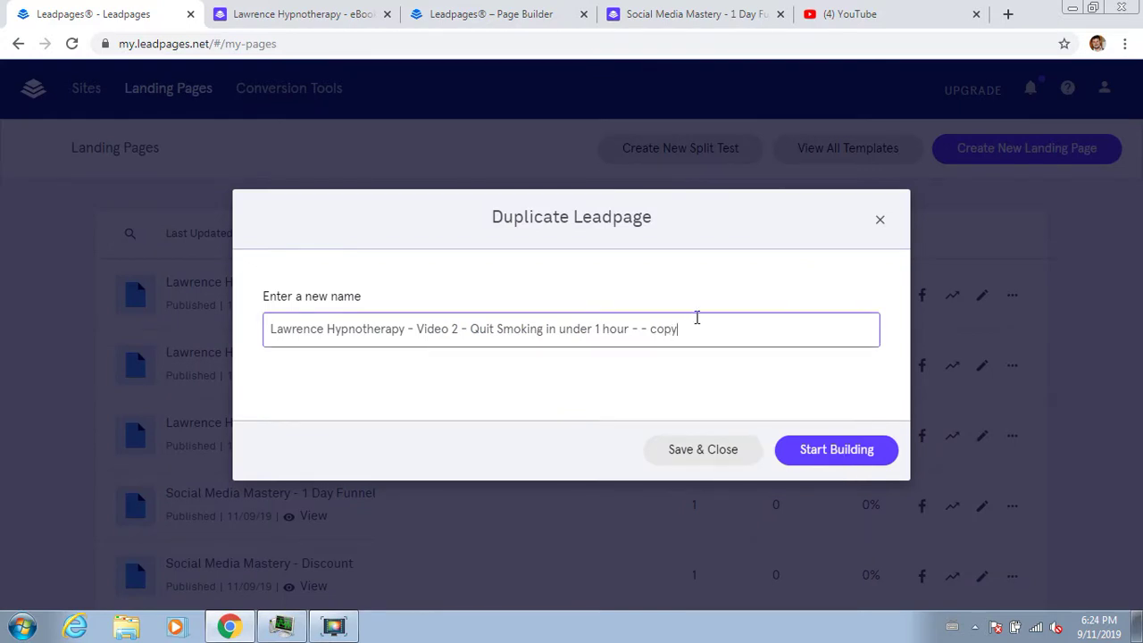
{"action": "key", "text": "BackSpace"}
{"action": "key", "text": "BackSpace"}
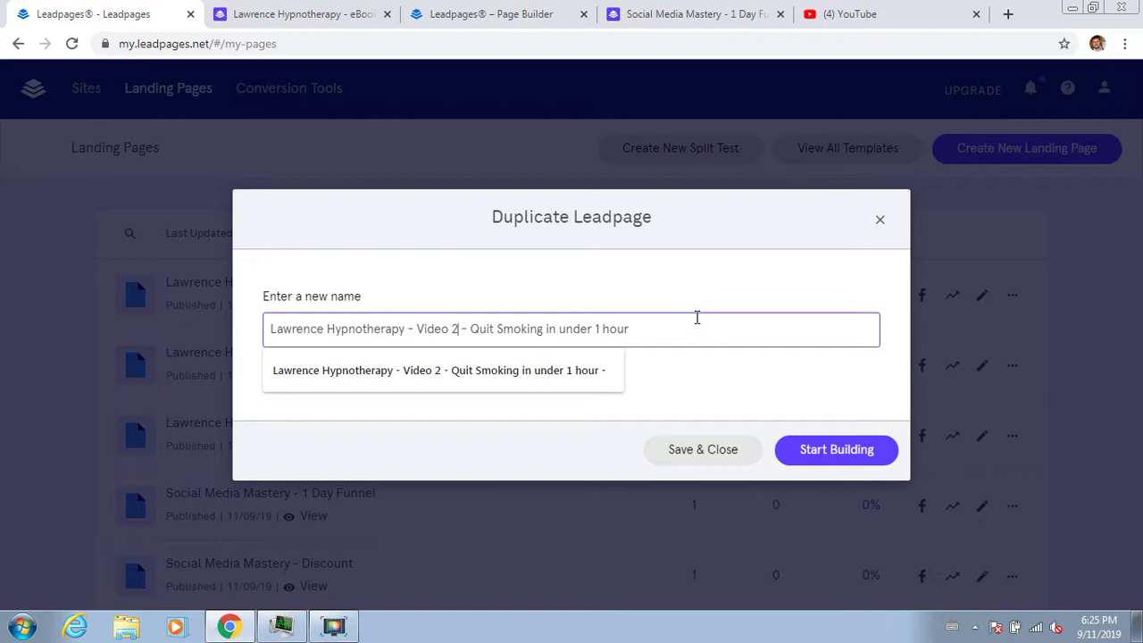
{"action": "key", "text": "BackSpace"}
{"action": "type", "text": "3"}
{"action": "left_click", "coordinate": [844, 454]}
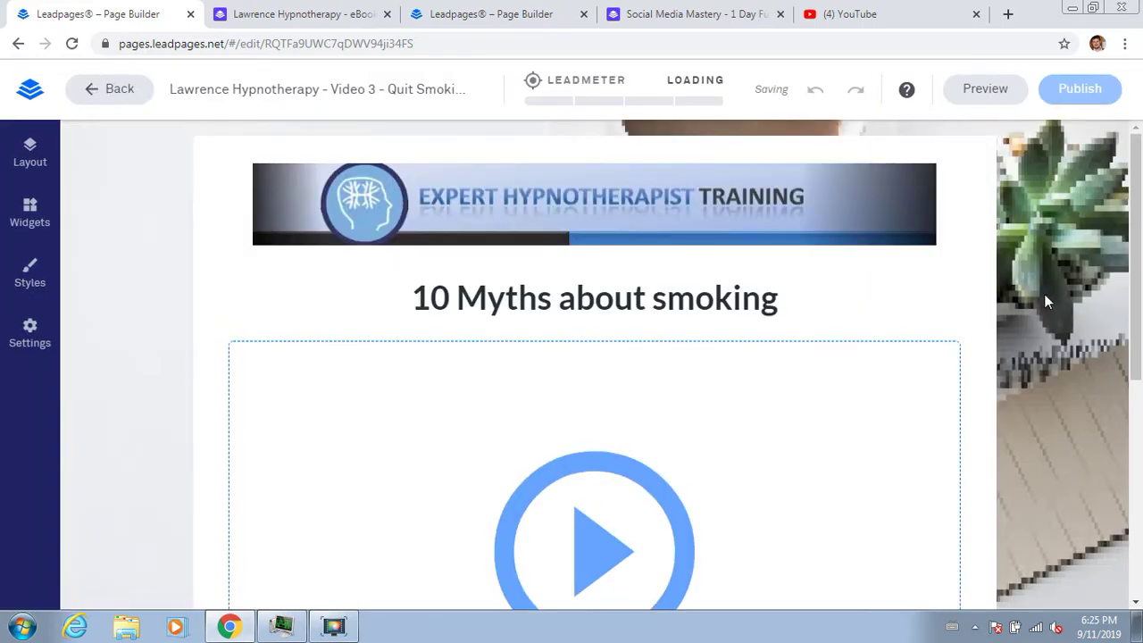
Step: Change the Video 3 page's headline to "Quit Smoking - Case Study"
{"action": "left_click", "coordinate": [778, 297]}
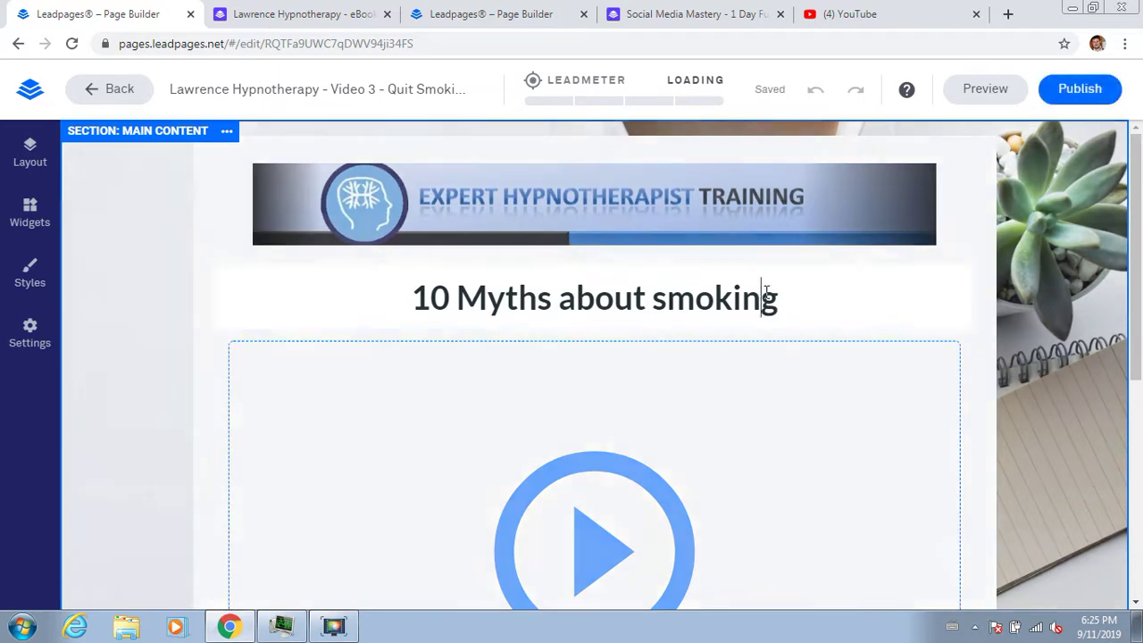
{"action": "left_click_drag", "start_coordinate": [779, 296], "coordinate": [408, 281]}
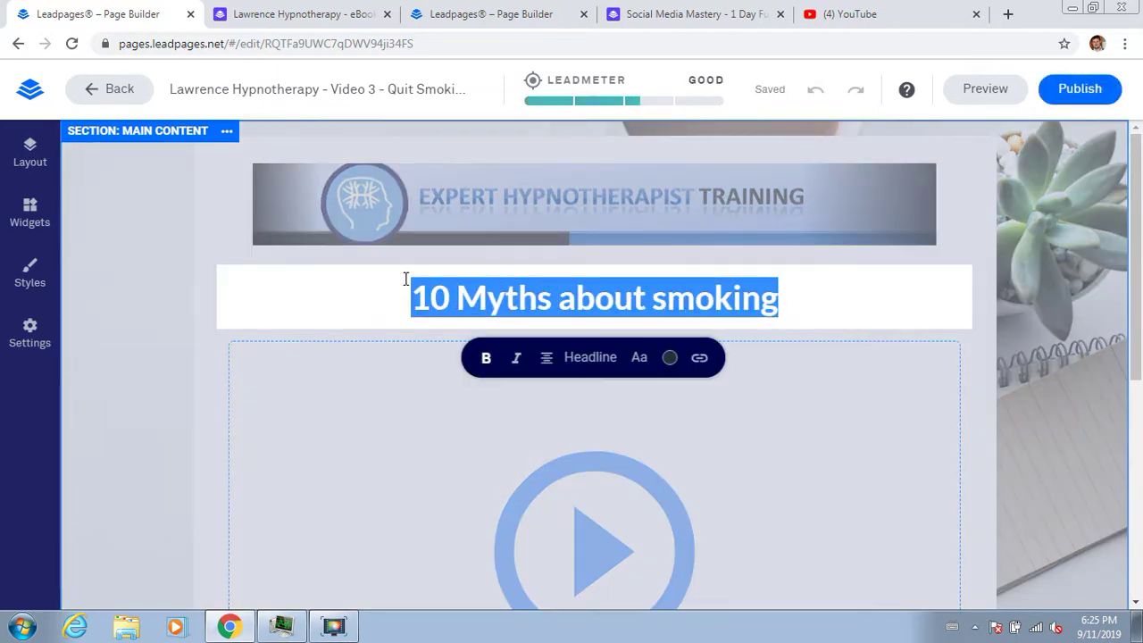
{"action": "key", "text": "BackSpace"}
{"action": "type", "text": "Quit "}
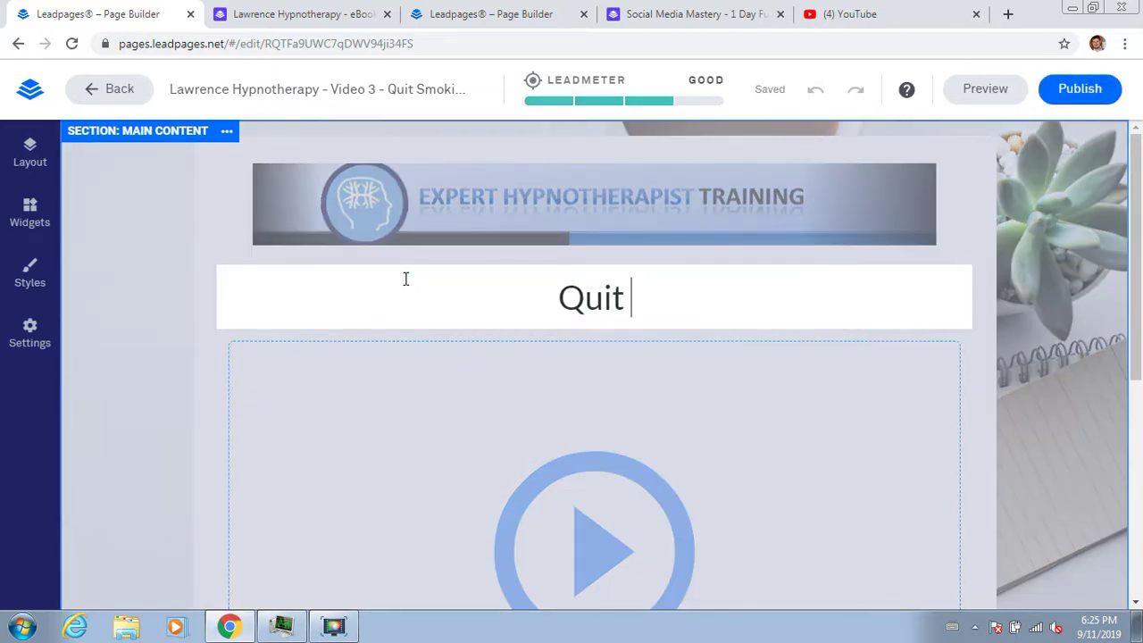
{"action": "type", "text": "Smoking - C"}
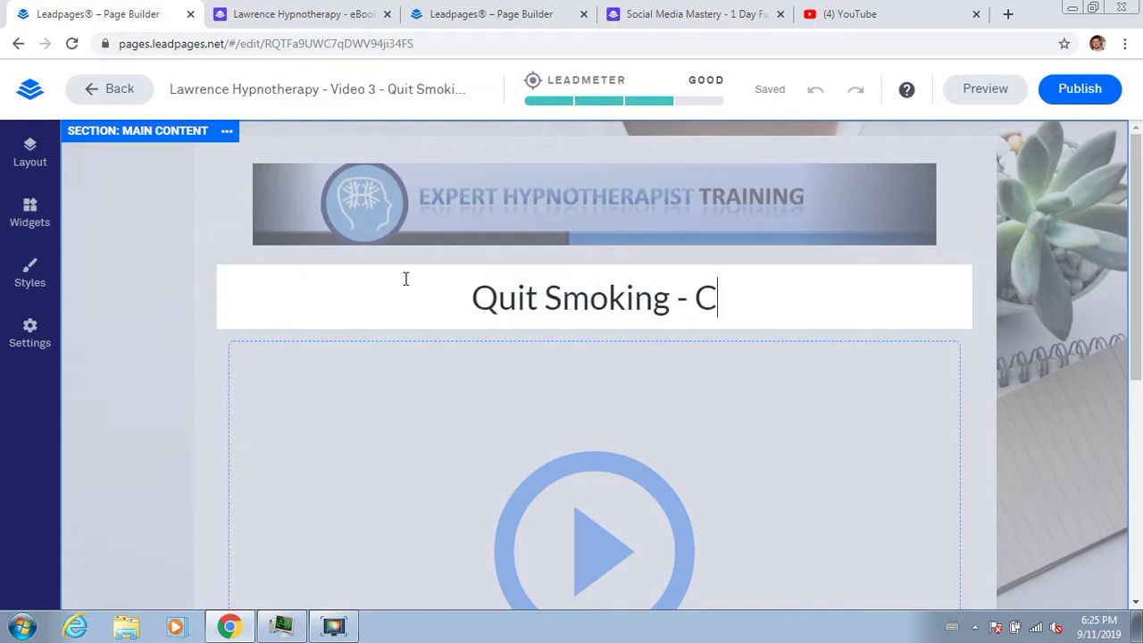
{"action": "type", "text": "ase Study"}
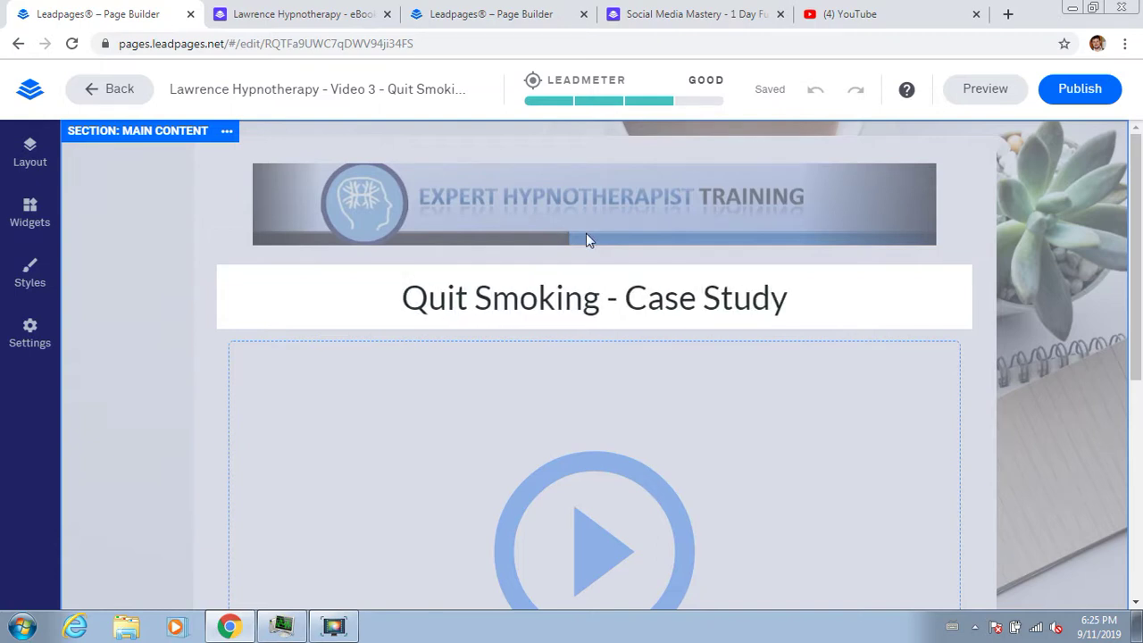
{"action": "left_click", "coordinate": [1042, 193]}
Step: Publish the Video 3 landing page and return to the list of landing pages
{"action": "left_click", "coordinate": [1083, 95]}
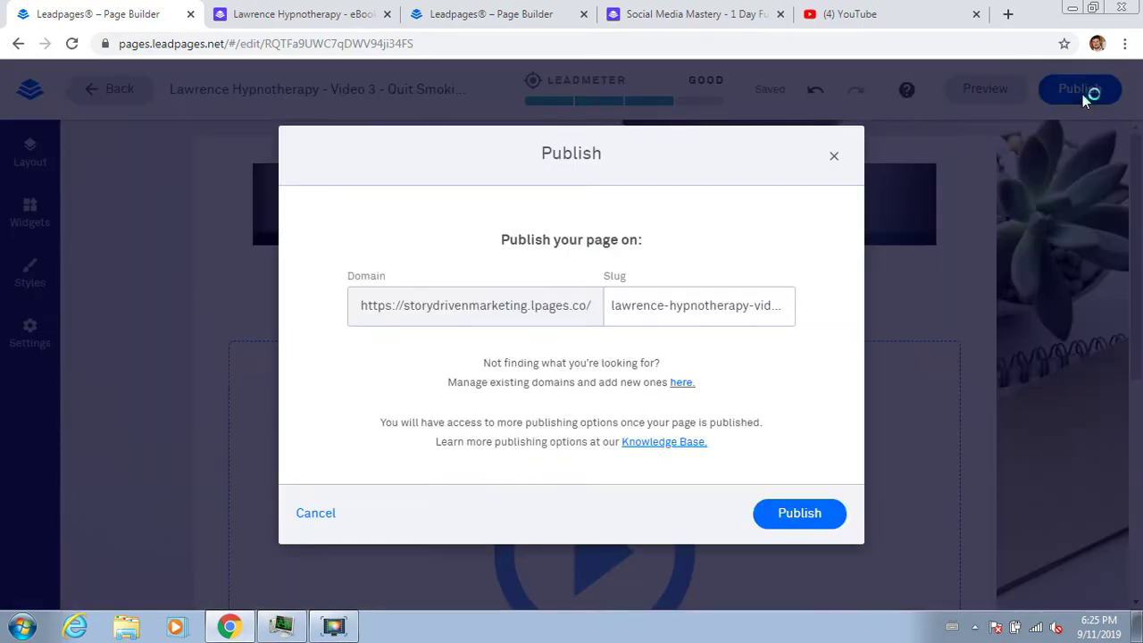
{"action": "left_click", "coordinate": [780, 515]}
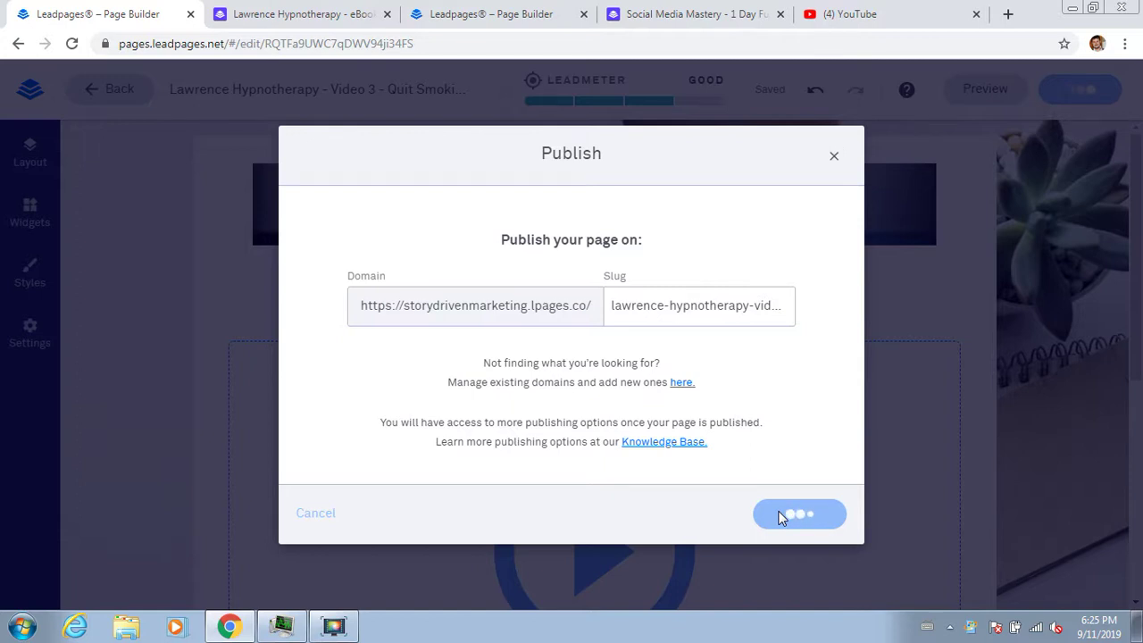
{"action": "left_click", "coordinate": [834, 156]}
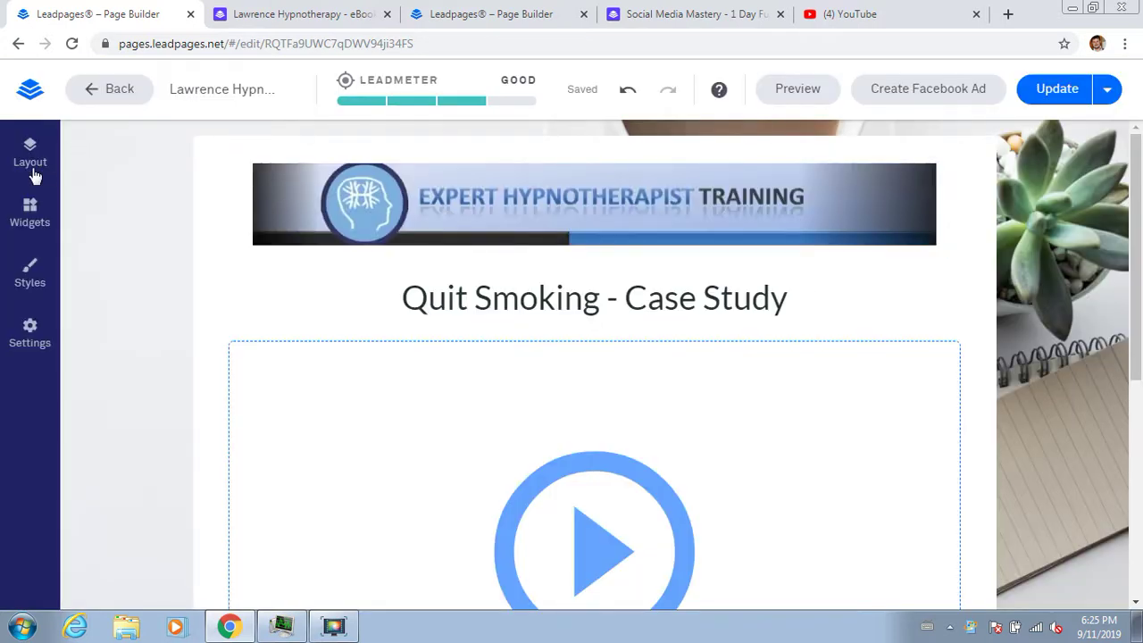
{"action": "left_click", "coordinate": [32, 94]}
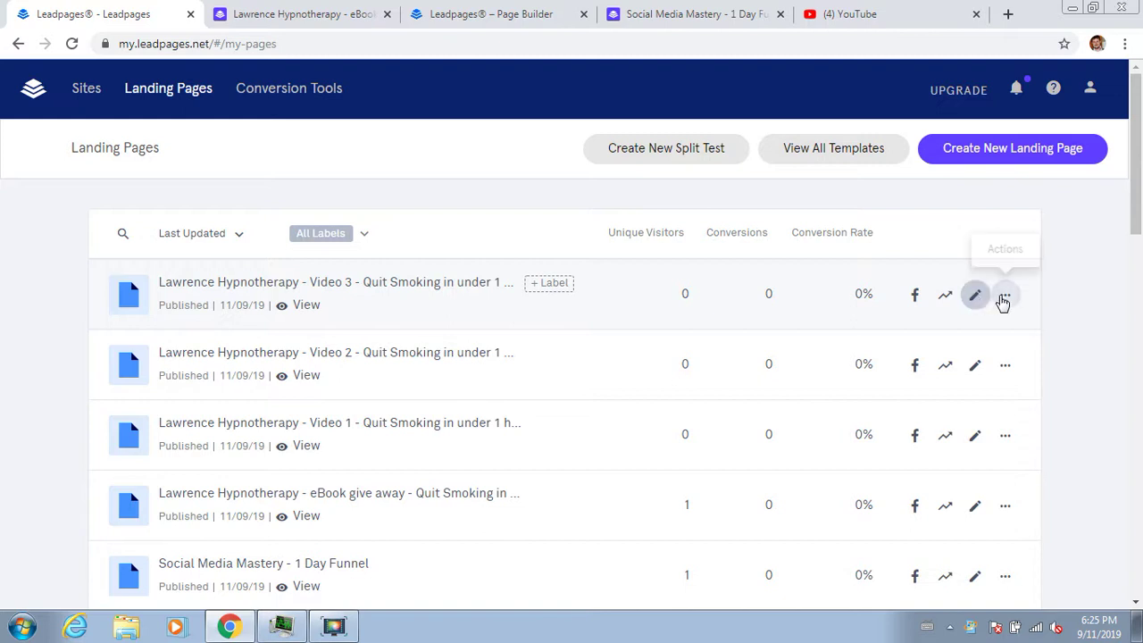
Step: Duplicate the Video 3 landing page as "Lawrence Hypnotherapy - Offer - Quit Smoking in under 1 hour" and start building the copy
{"action": "left_click", "coordinate": [1004, 299]}
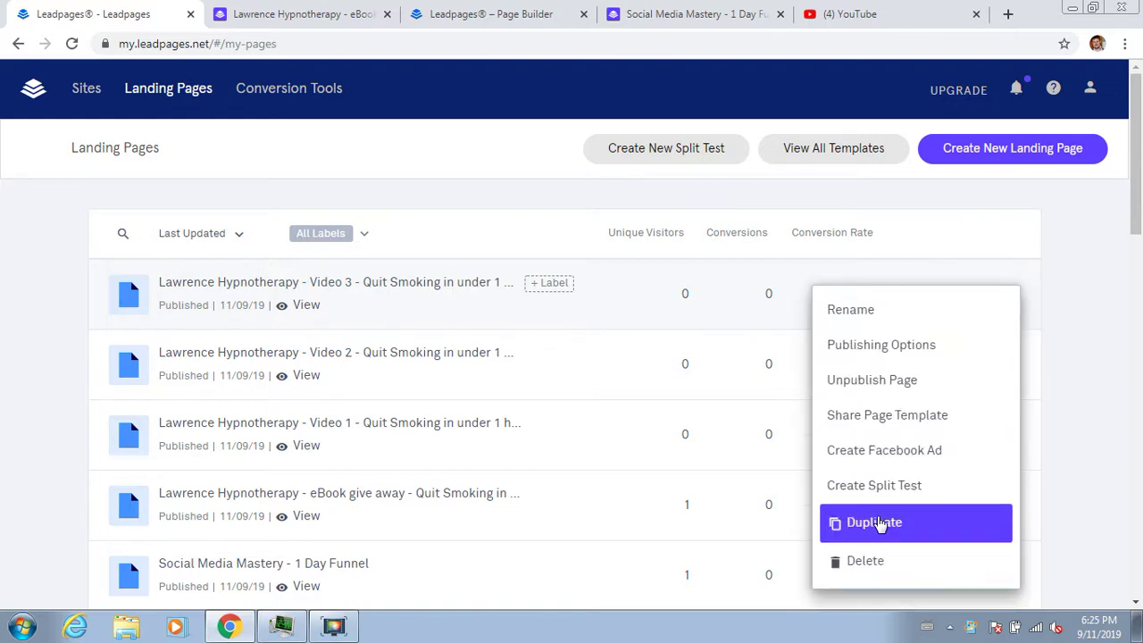
{"action": "left_click", "coordinate": [878, 523]}
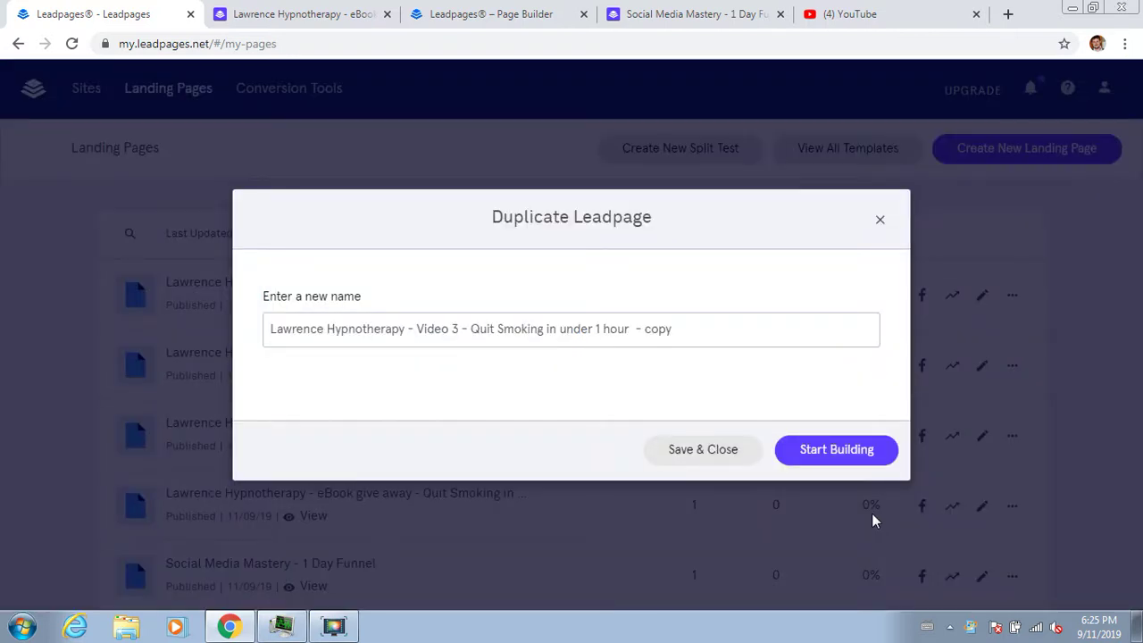
{"action": "left_click", "coordinate": [547, 328]}
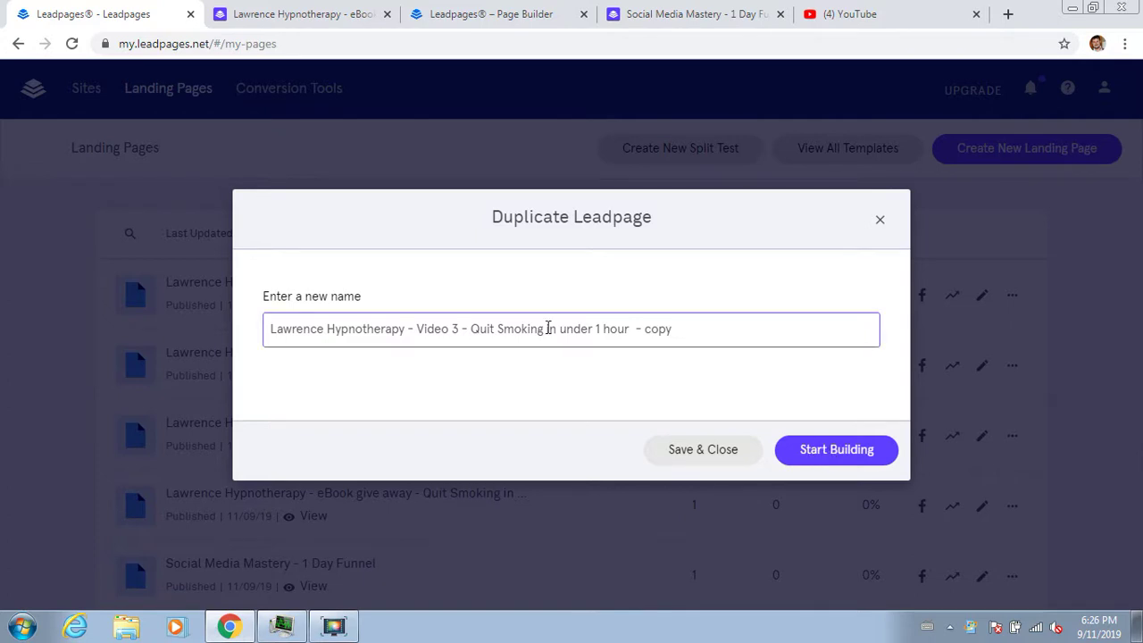
{"action": "left_click_drag", "start_coordinate": [427, 328], "coordinate": [455, 328]}
{"action": "key", "text": "BackSpace"}
{"action": "type", "text": "Offer"}
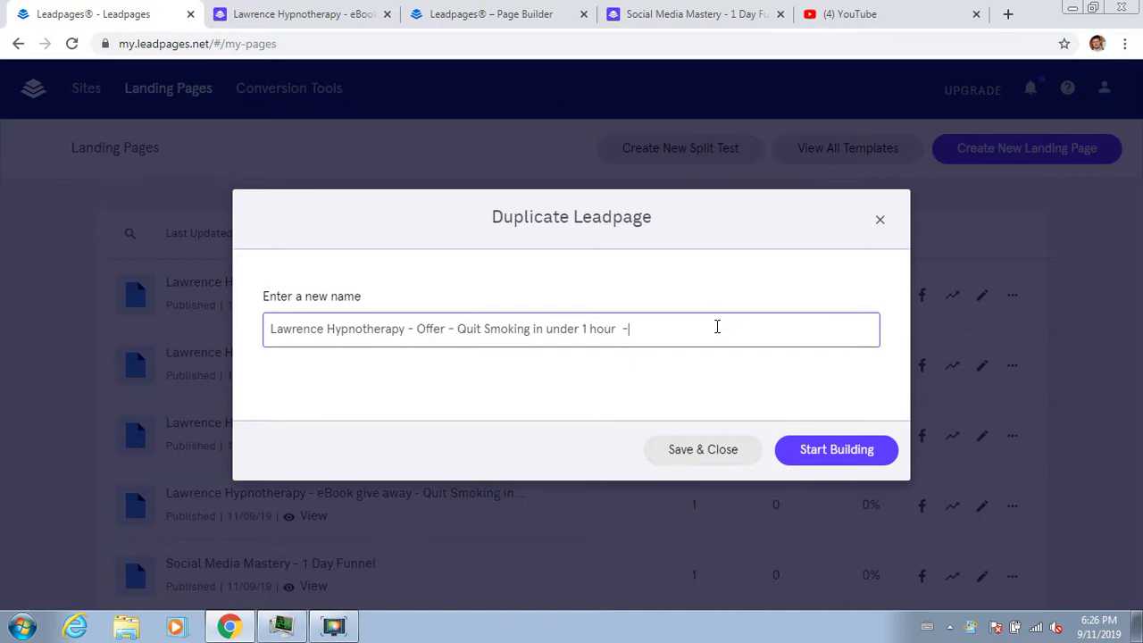
{"action": "left_click", "coordinate": [849, 453]}
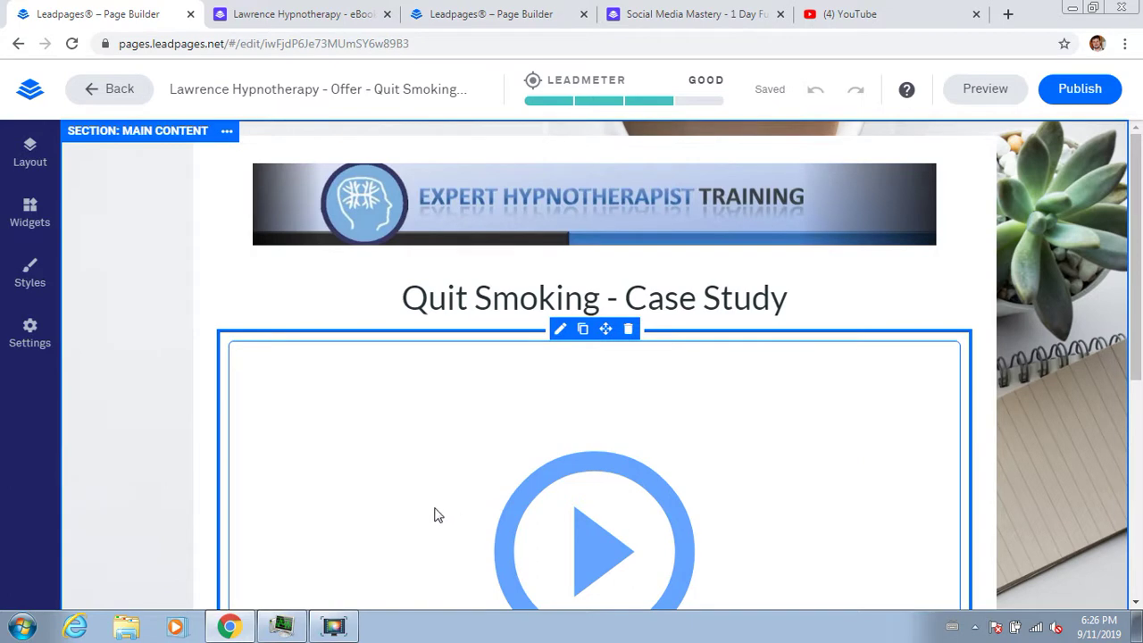
Step: Change the Offer page's headline to "Can't Quit?"
{"action": "left_click_drag", "start_coordinate": [793, 299], "coordinate": [403, 298]}
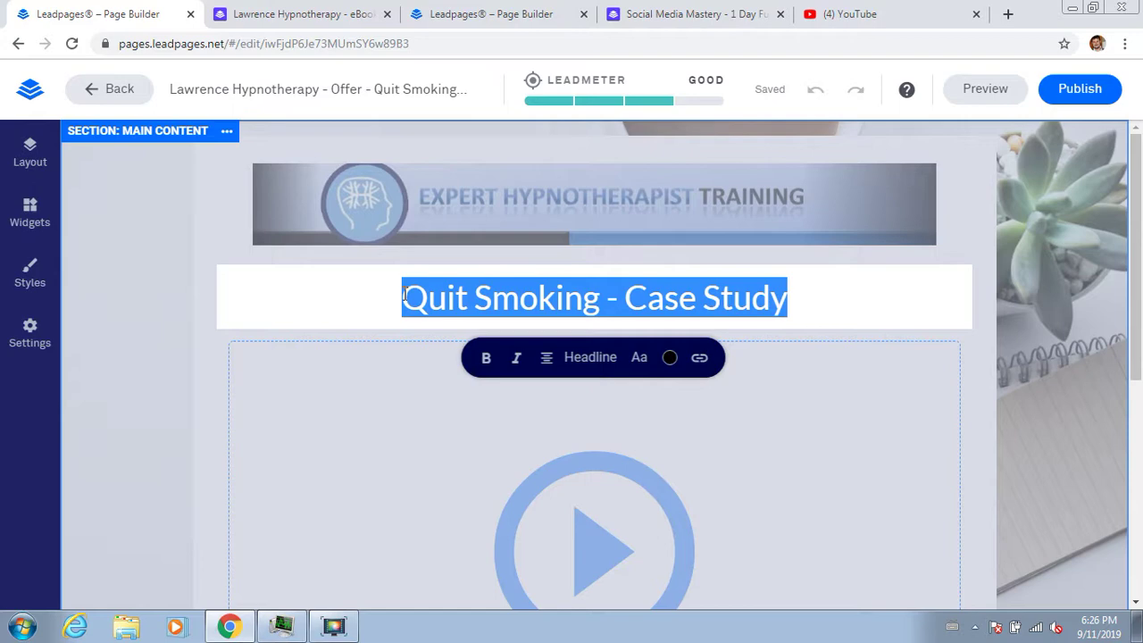
{"action": "left_click", "coordinate": [333, 626]}
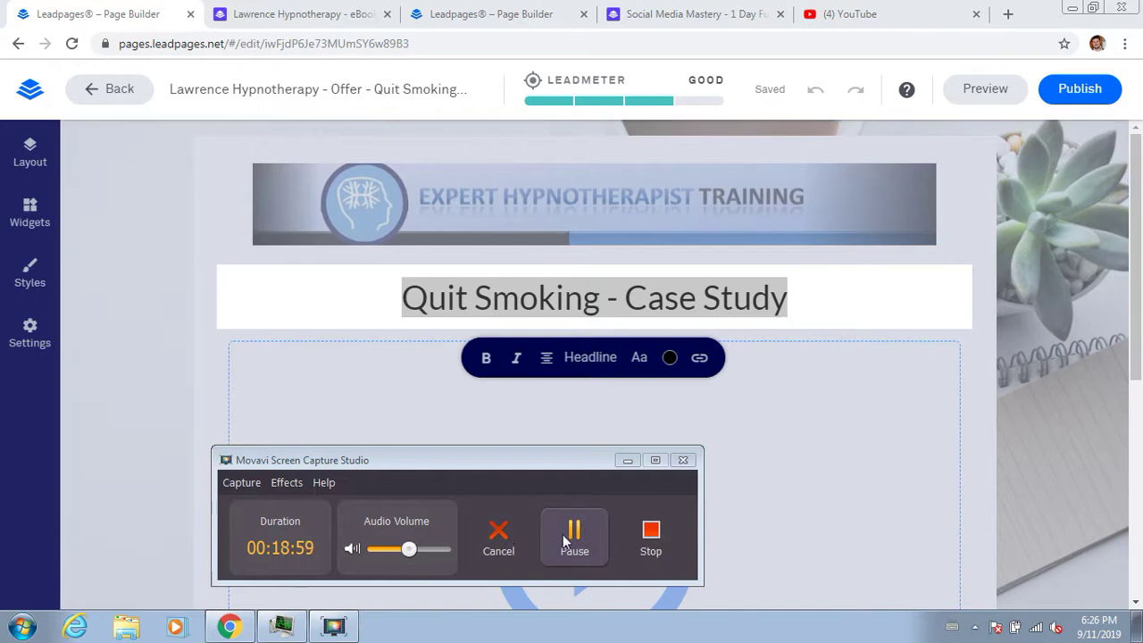
{"action": "left_click", "coordinate": [798, 287]}
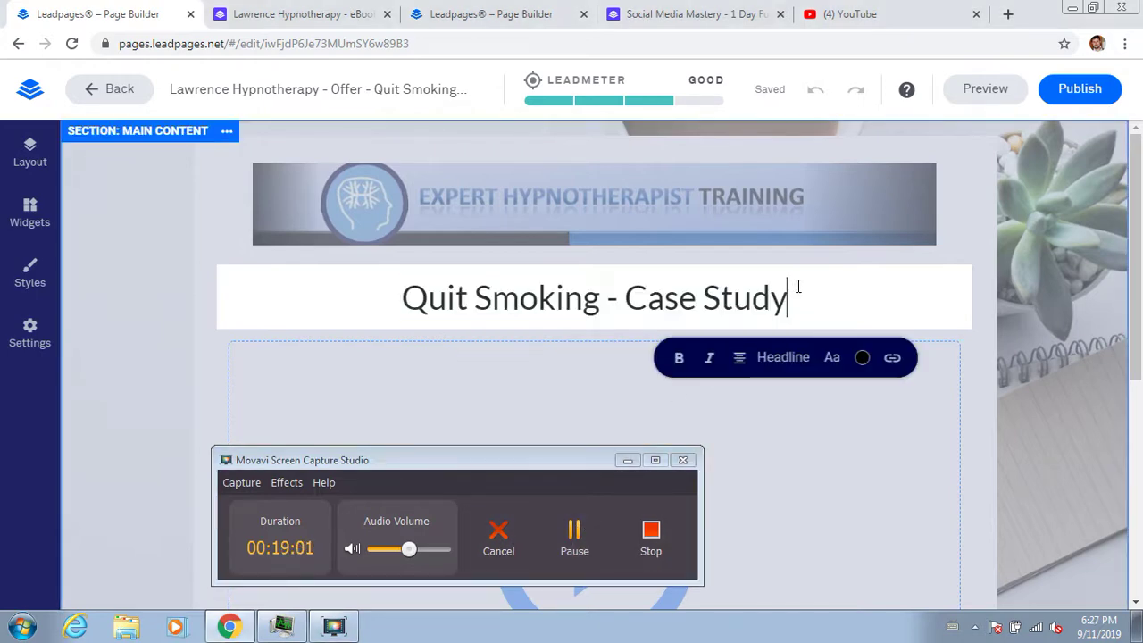
{"action": "left_click_drag", "start_coordinate": [798, 287], "coordinate": [342, 273]}
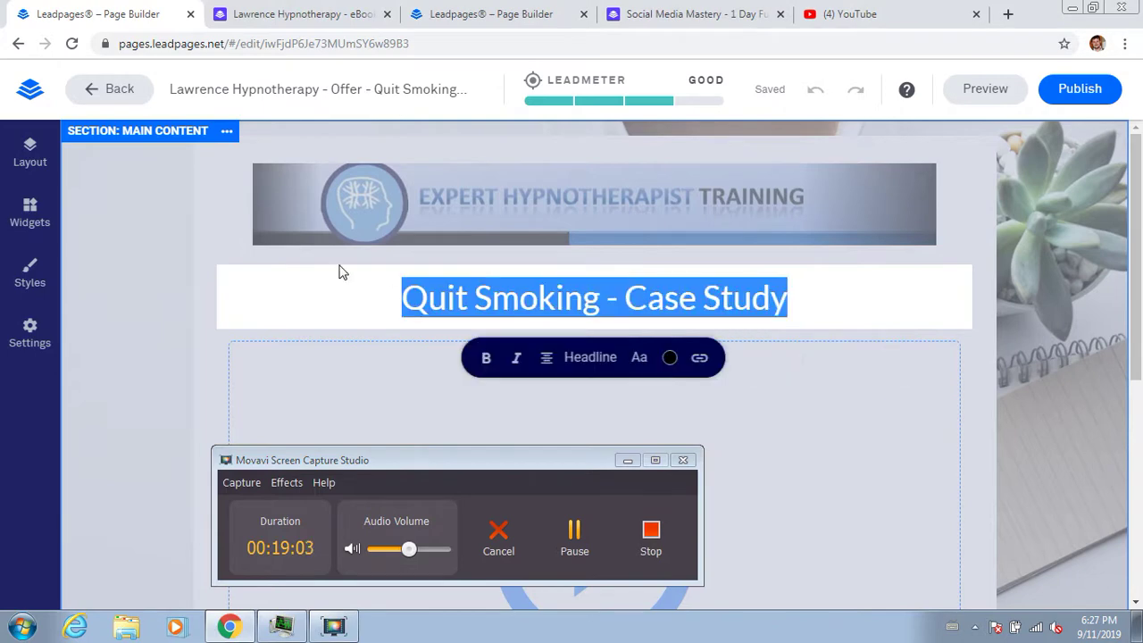
{"action": "type", "text": "Can't Q"}
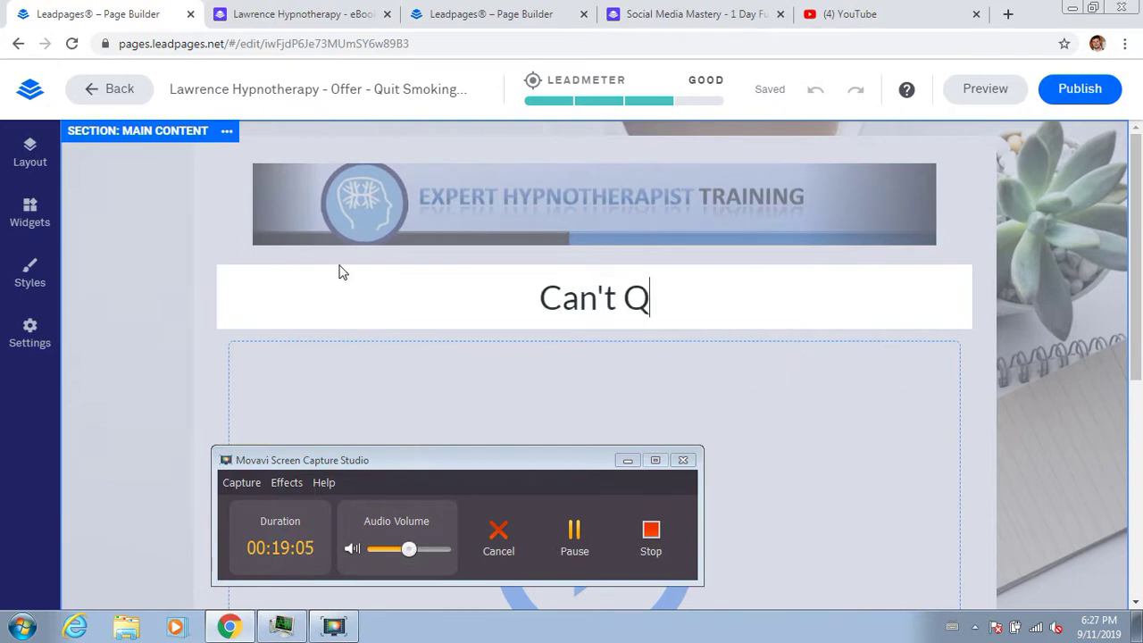
{"action": "type", "text": "uit?"}
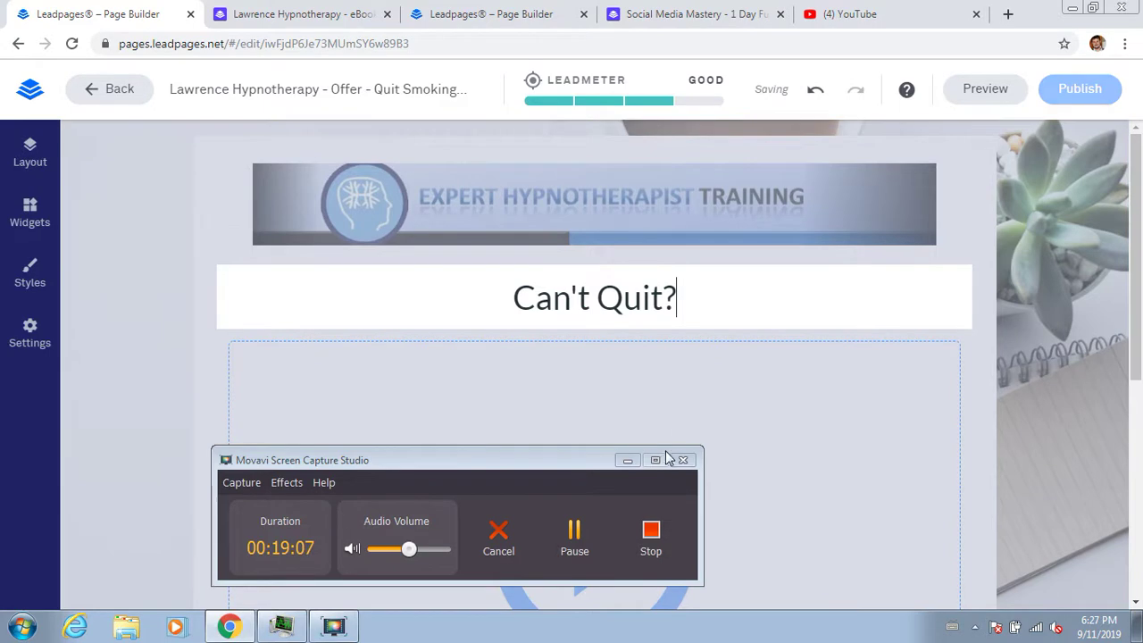
{"action": "left_click", "coordinate": [630, 463]}
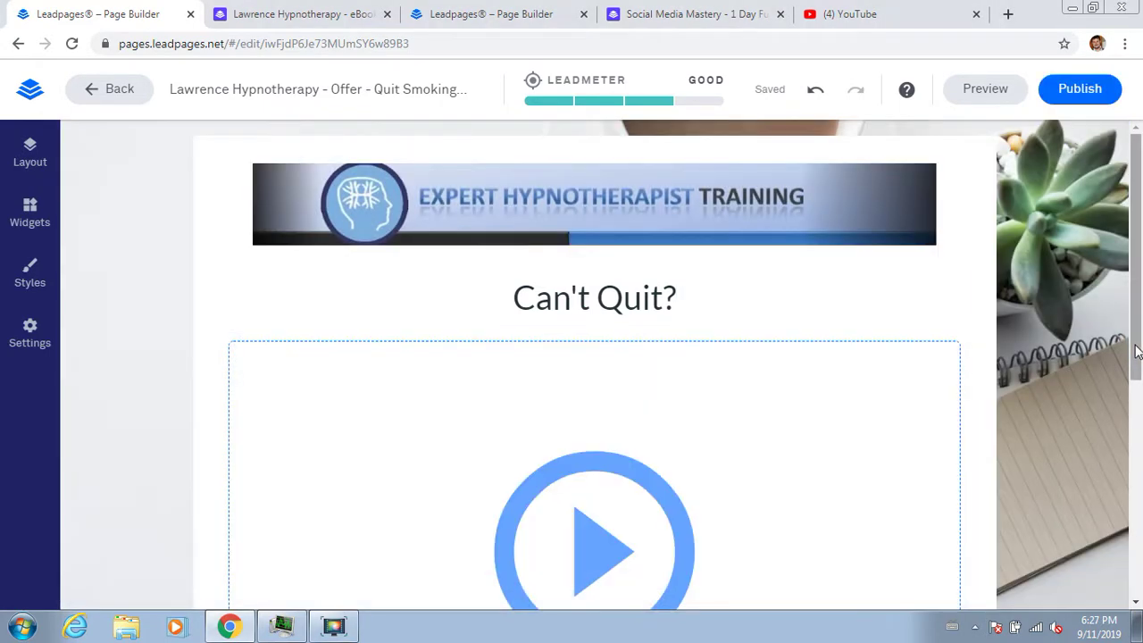
Step: Delete the video placeholder below the headline on the Offer page
{"action": "scroll", "coordinate": [1136, 351], "scroll_direction": "down", "scroll_amount": 1}
{"action": "left_click", "coordinate": [873, 347]}
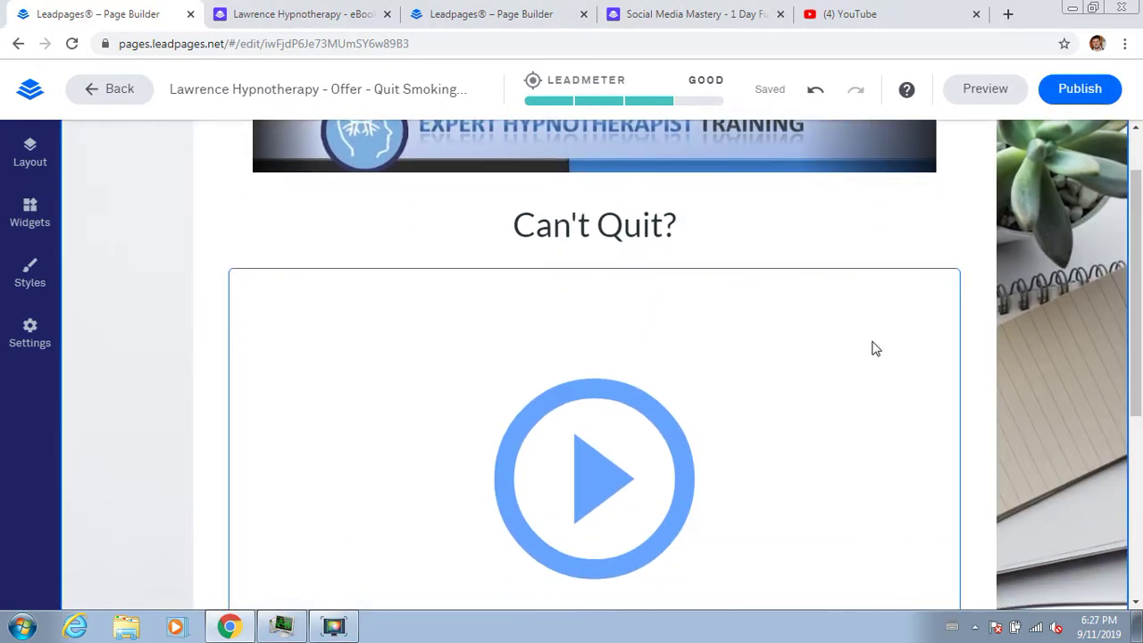
{"action": "left_click", "coordinate": [1015, 298]}
{"action": "left_click", "coordinate": [629, 259]}
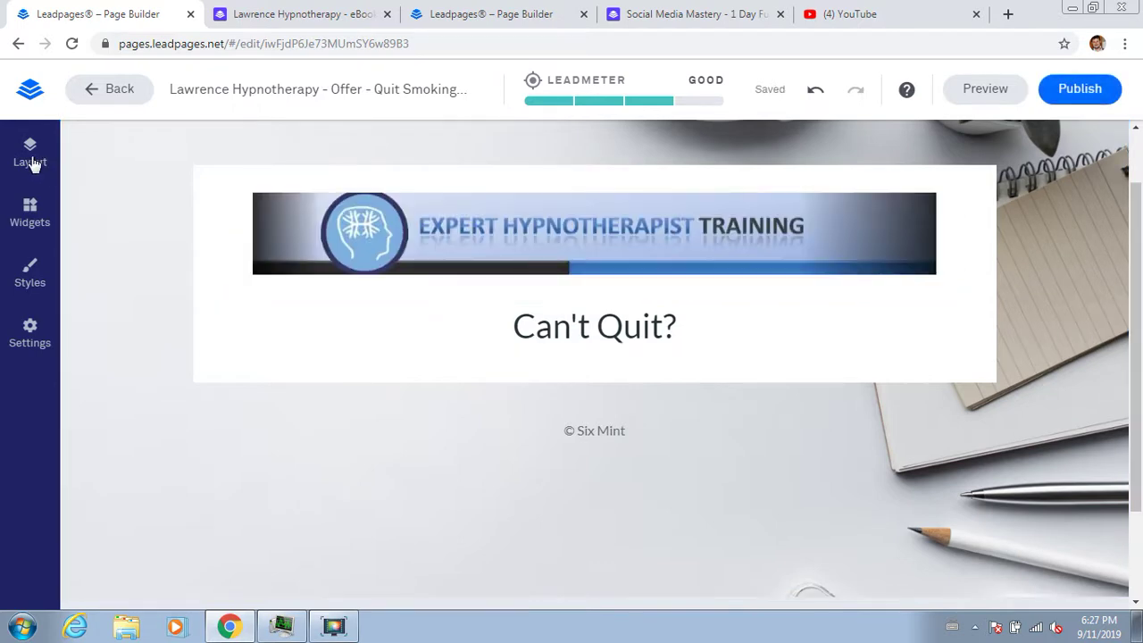
Step: Change the "Can't Quit?" headline's text style to Jumbo
{"action": "left_click", "coordinate": [30, 161]}
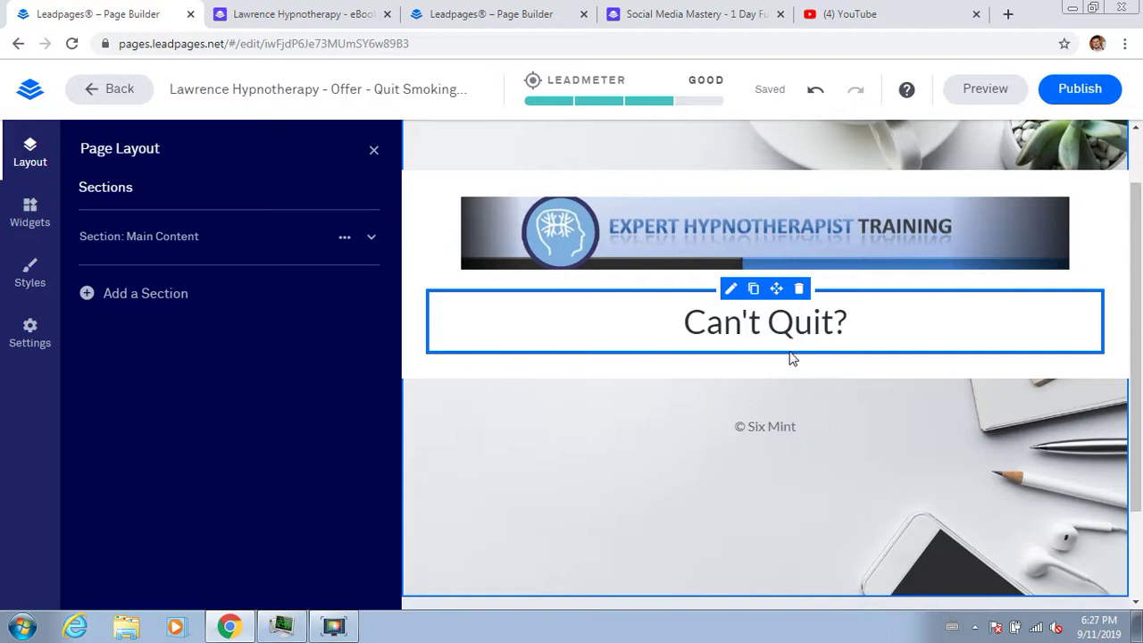
{"action": "left_click", "coordinate": [841, 319]}
{"action": "left_click_drag", "start_coordinate": [850, 322], "coordinate": [576, 312]}
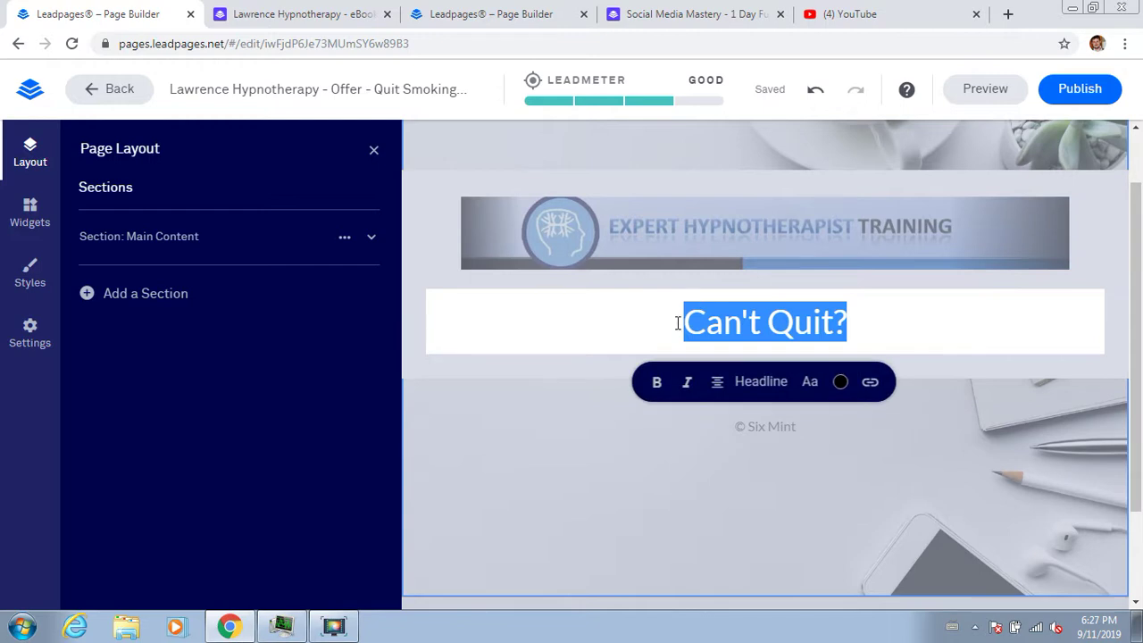
{"action": "left_click", "coordinate": [763, 380]}
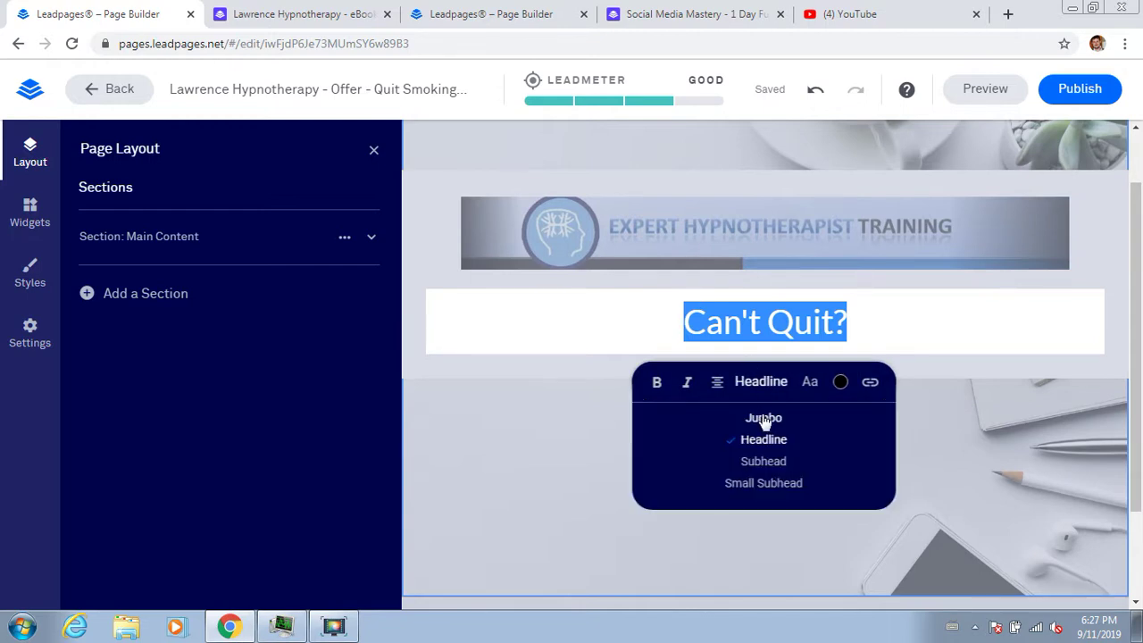
{"action": "left_click", "coordinate": [762, 416]}
{"action": "left_click", "coordinate": [545, 380]}
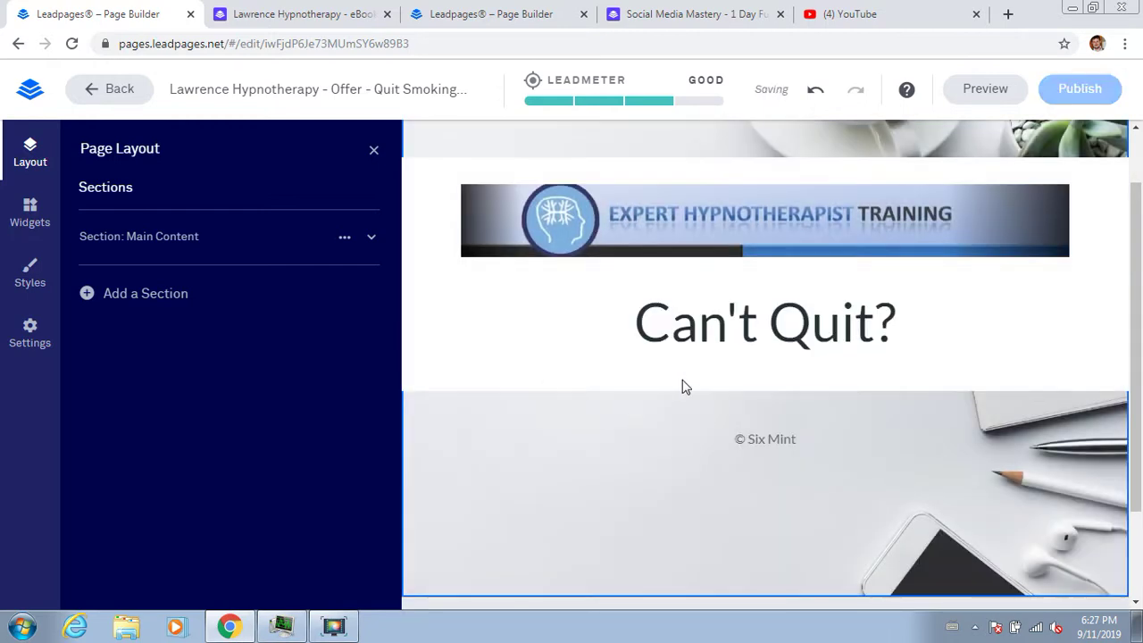
{"action": "left_click", "coordinate": [899, 329]}
{"action": "left_click", "coordinate": [900, 329]}
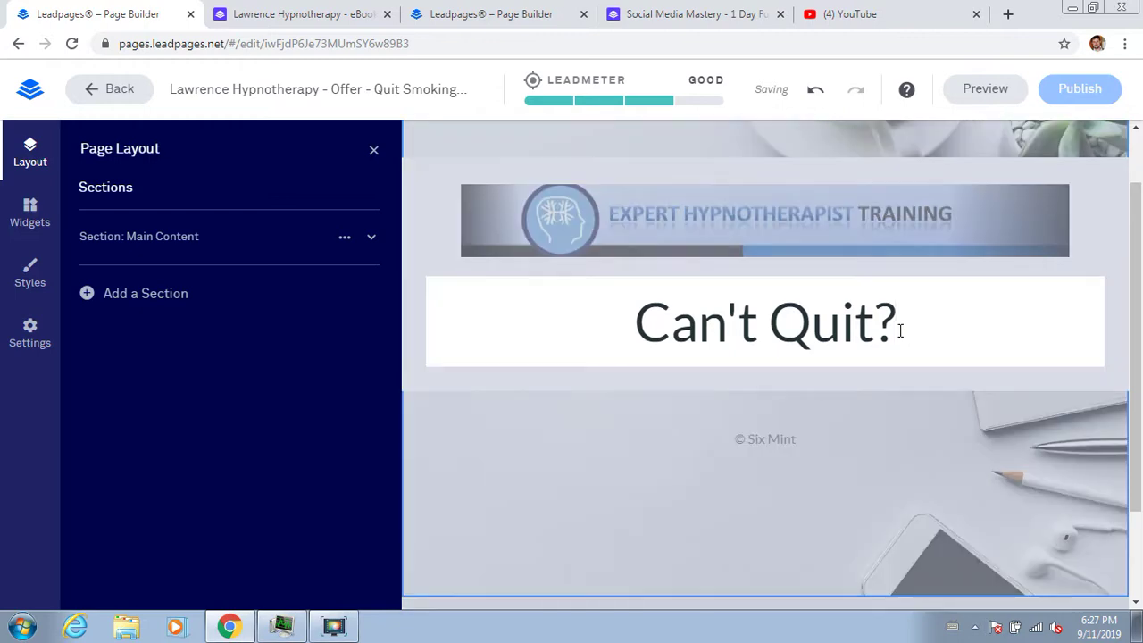
{"action": "left_click", "coordinate": [550, 413]}
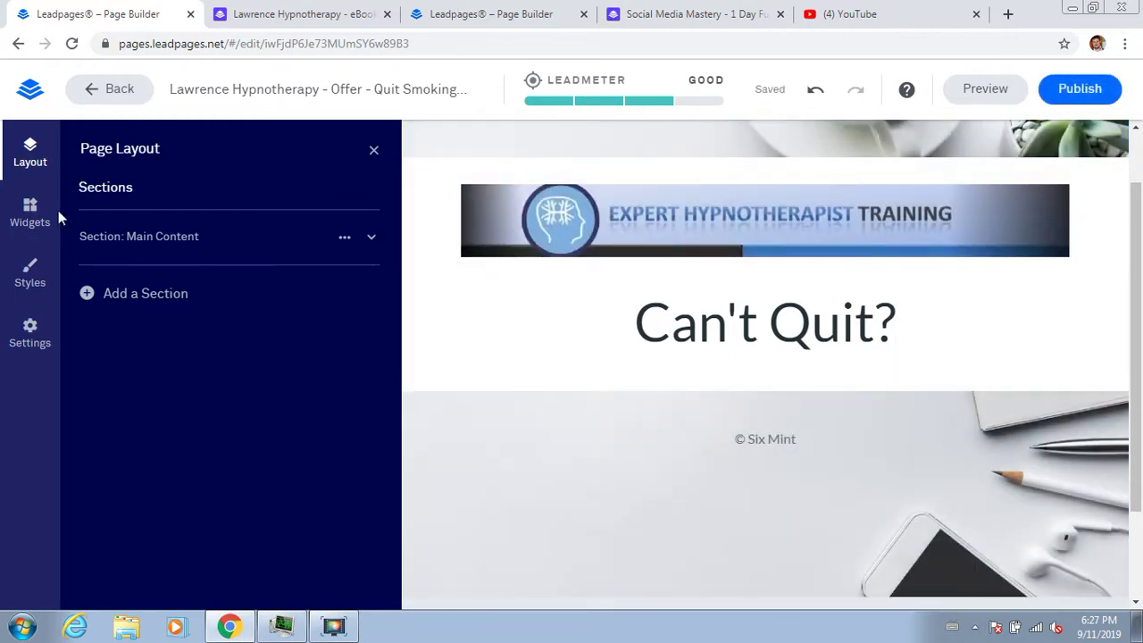
Step: Add a Text widget directly below the "Can't Quit?" headline
{"action": "left_click", "coordinate": [33, 223]}
{"action": "left_click_drag", "start_coordinate": [218, 226], "coordinate": [702, 396]}
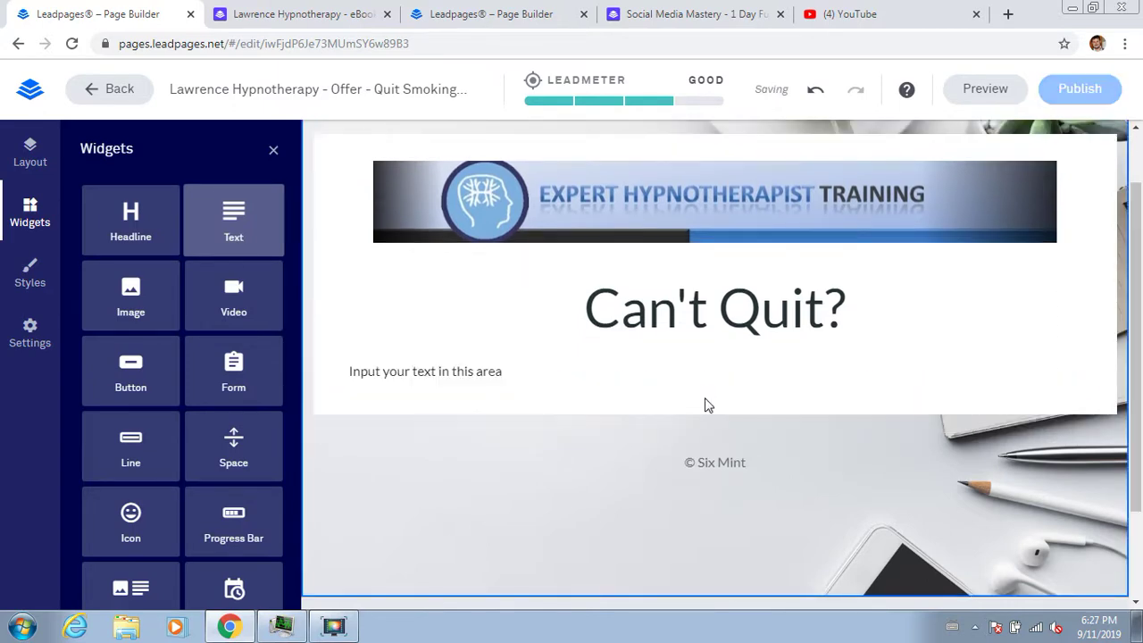
Step: Replace the Text widget below the "Can't Quit?" headline with a Headline widget
{"action": "left_click", "coordinate": [572, 376]}
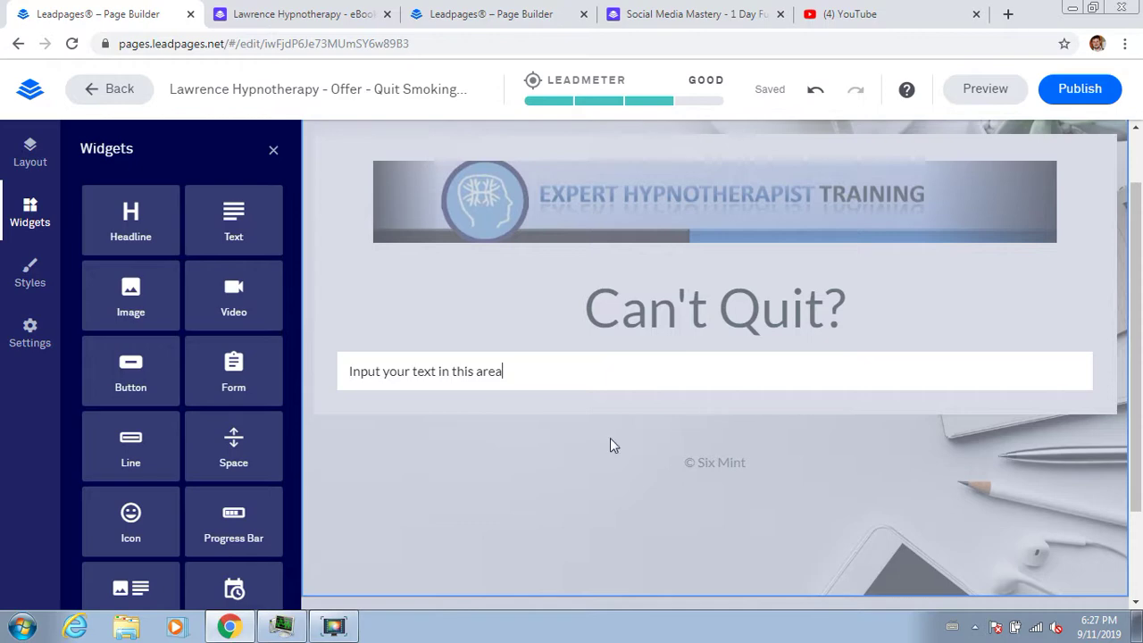
{"action": "left_click", "coordinate": [565, 455]}
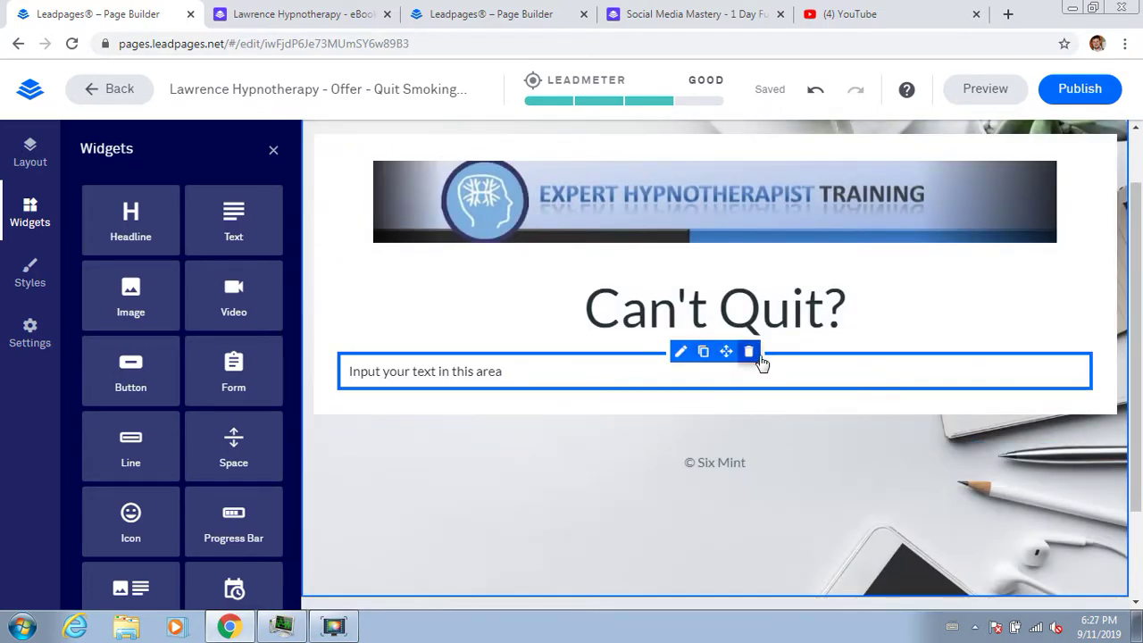
{"action": "left_click", "coordinate": [758, 355]}
{"action": "left_click_drag", "start_coordinate": [131, 219], "coordinate": [671, 388]}
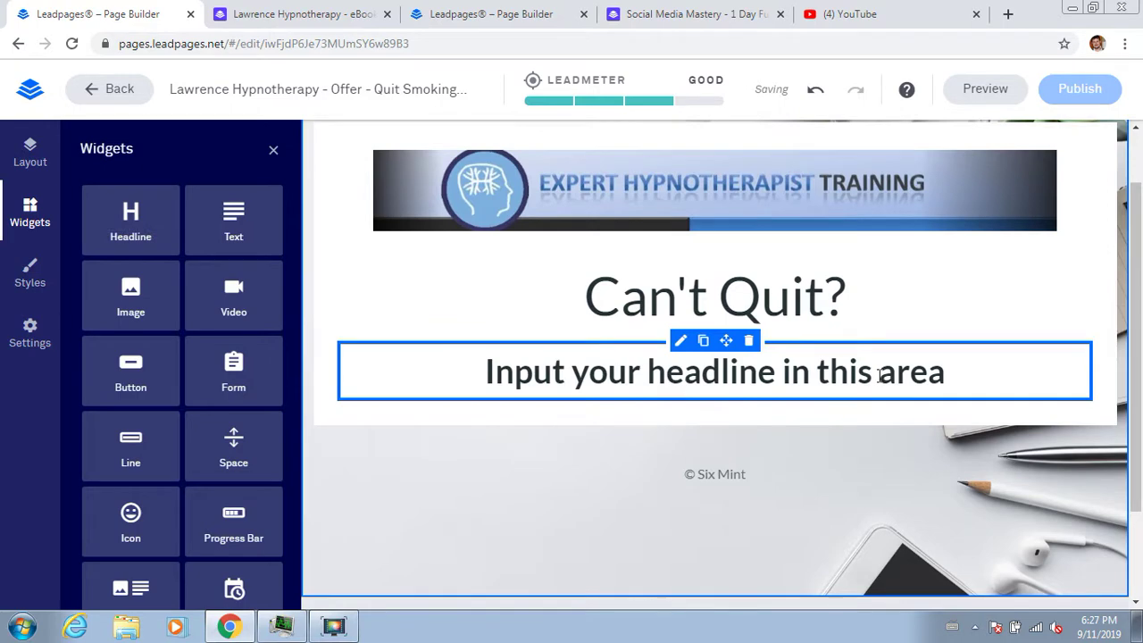
Step: Replace the new headline's placeholder text with "Quit Smoking Hypnotherapy"
{"action": "left_click_drag", "start_coordinate": [947, 374], "coordinate": [472, 364]}
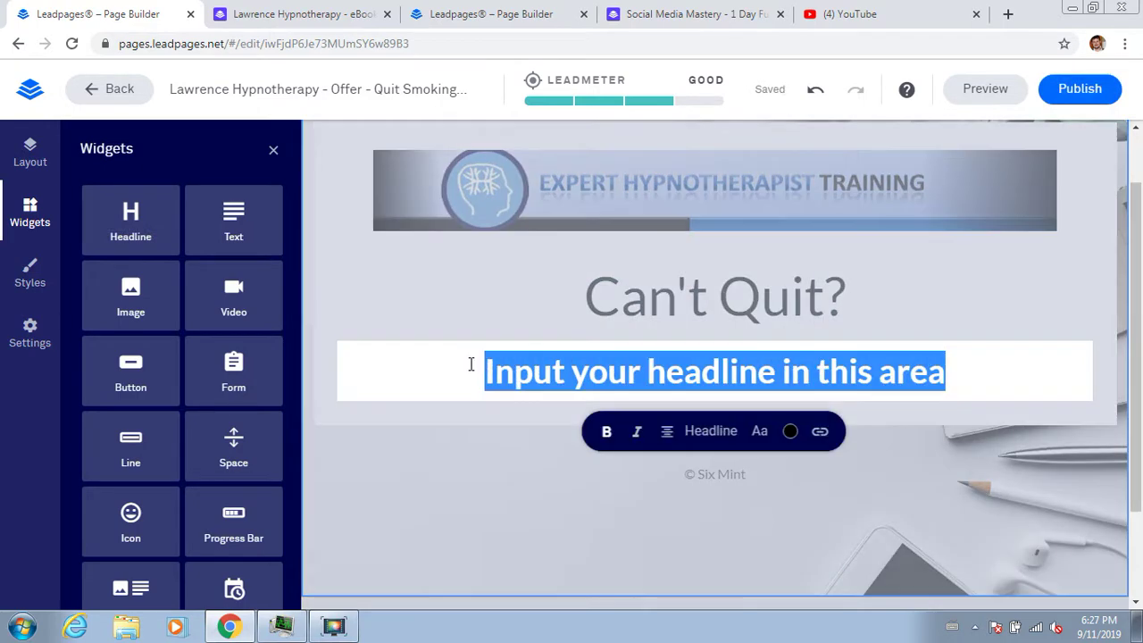
{"action": "type", "text": "Qui"}
{"action": "key", "text": "BackSpace"}
{"action": "key", "text": "BackSpace"}
{"action": "key", "text": "BackSpace"}
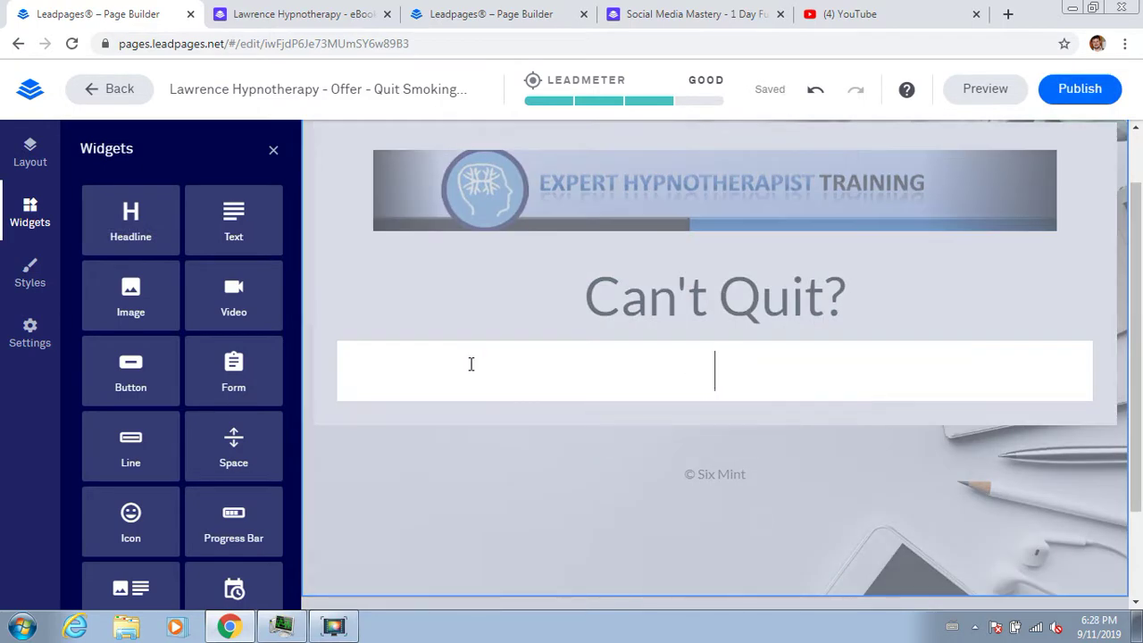
{"action": "left_click", "coordinate": [641, 475]}
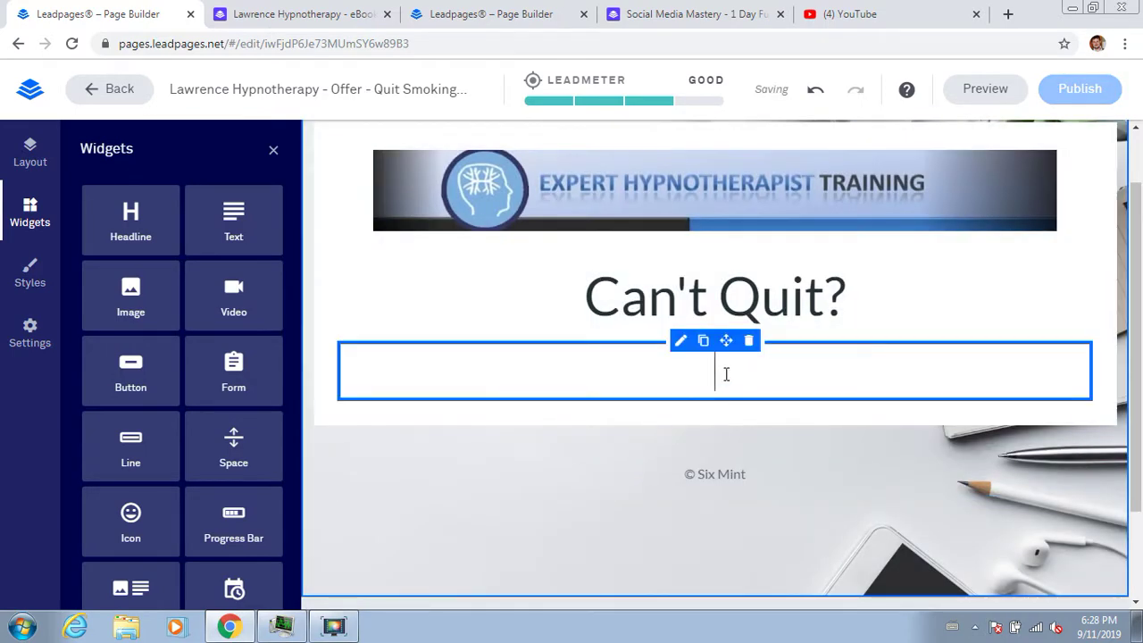
{"action": "left_click", "coordinate": [724, 375]}
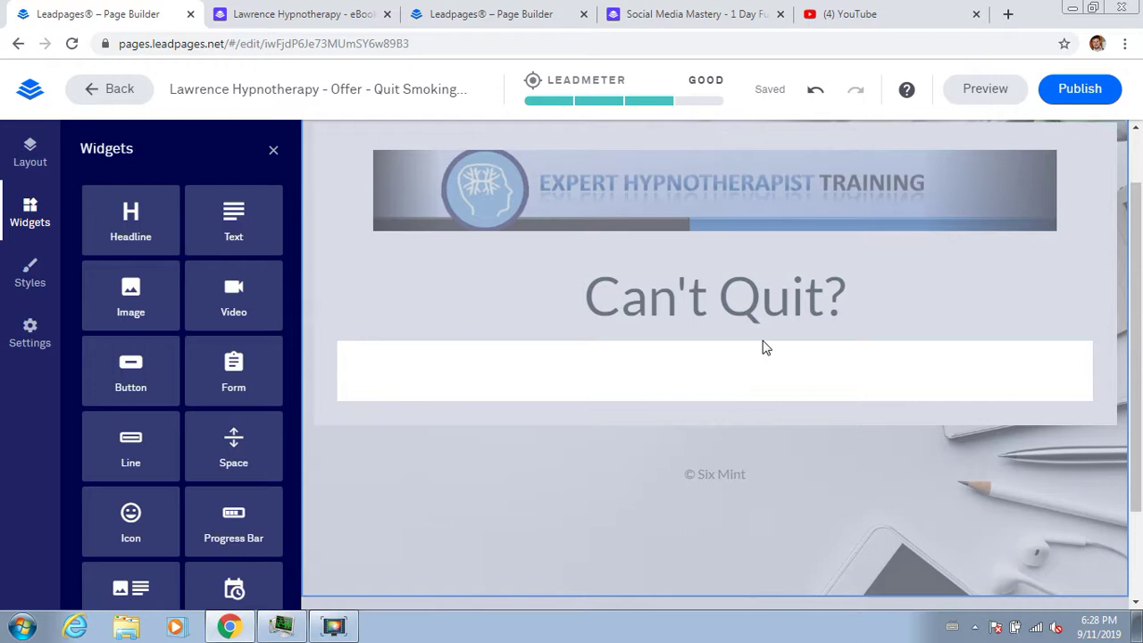
{"action": "type", "text": "Quit "}
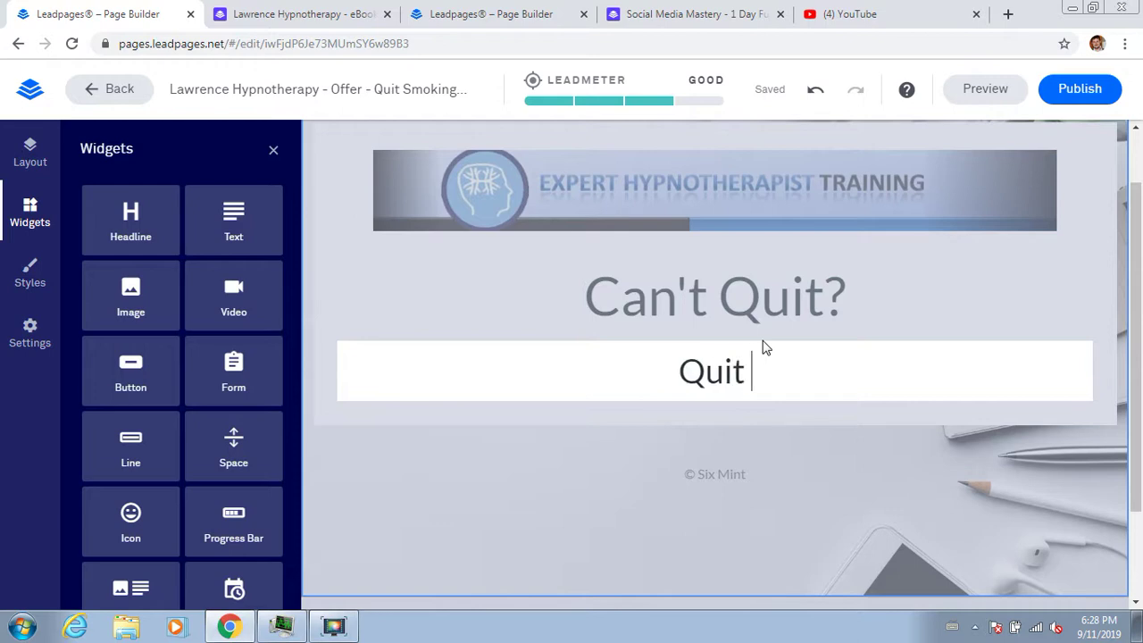
{"action": "type", "text": "Smoking "}
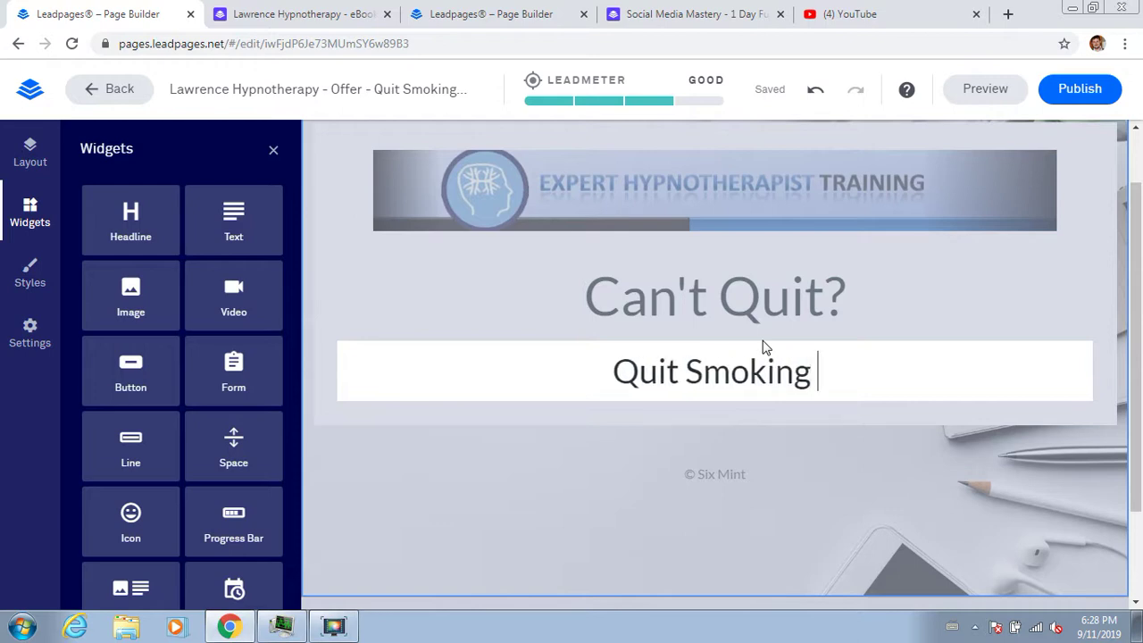
{"action": "type", "text": "Hypnot"}
{"action": "key", "text": "BackSpace"}
{"action": "type", "text": "otherapy"}
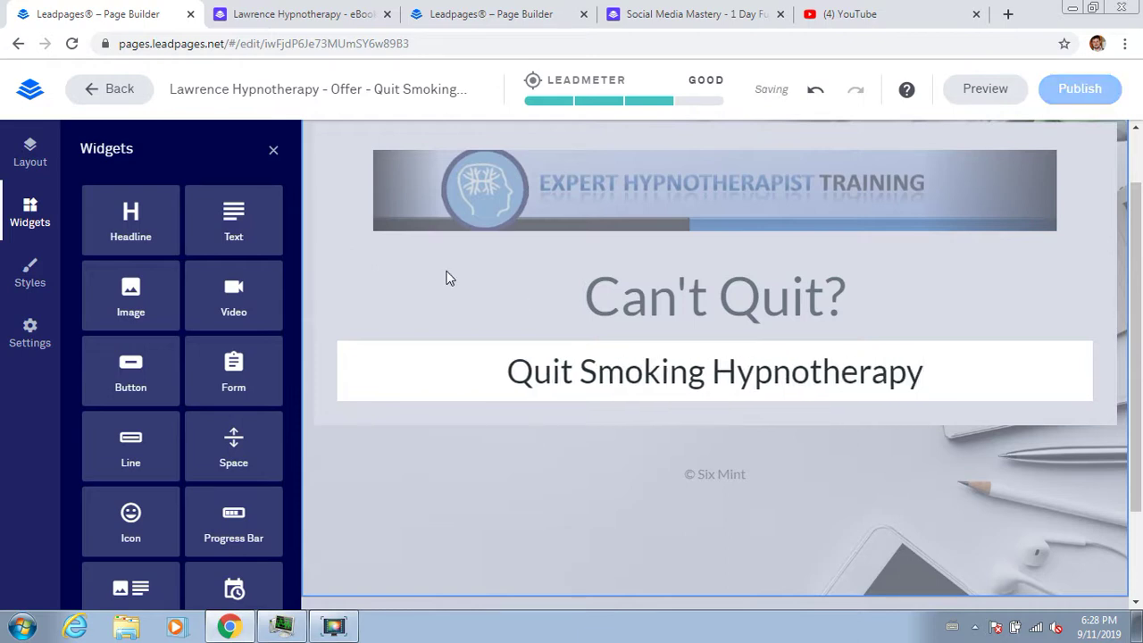
Step: Add a Text widget directly below the "Quit Smoking Hypnotherapy" headline
{"action": "left_click_drag", "start_coordinate": [234, 224], "coordinate": [695, 422]}
{"action": "left_click_drag", "start_coordinate": [268, 250], "coordinate": [681, 422]}
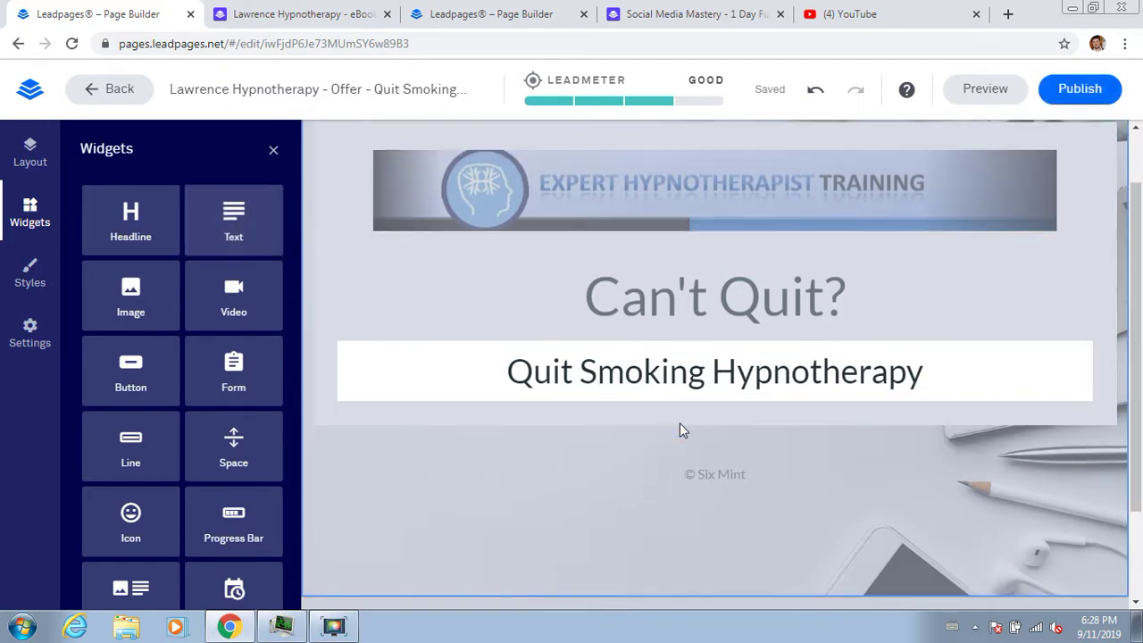
{"action": "left_click", "coordinate": [333, 628]}
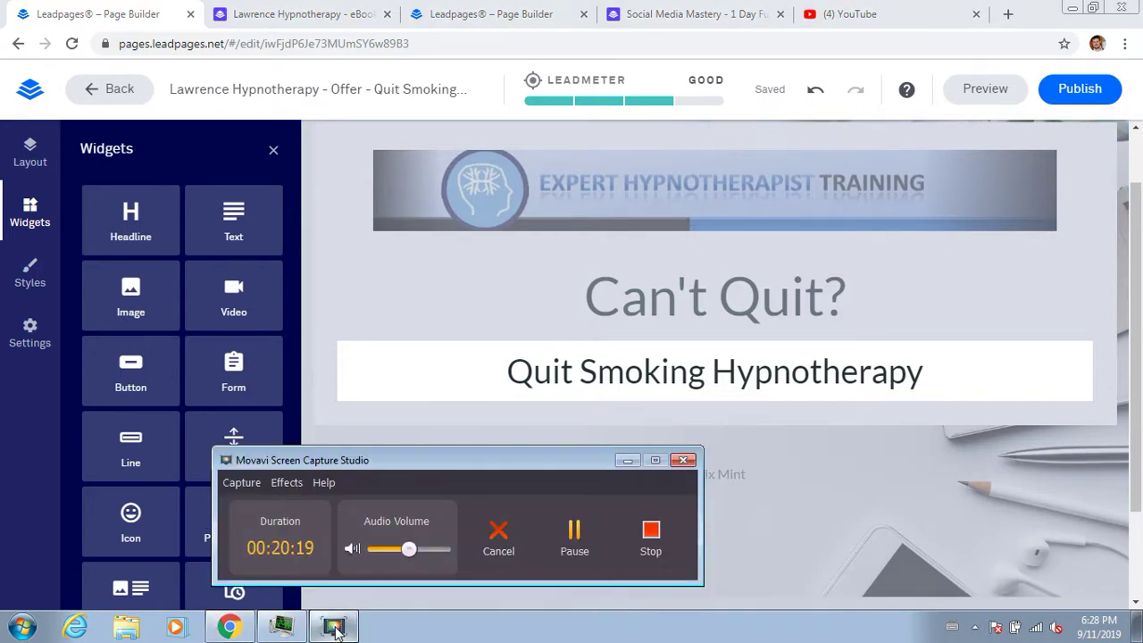
{"action": "left_click", "coordinate": [334, 627]}
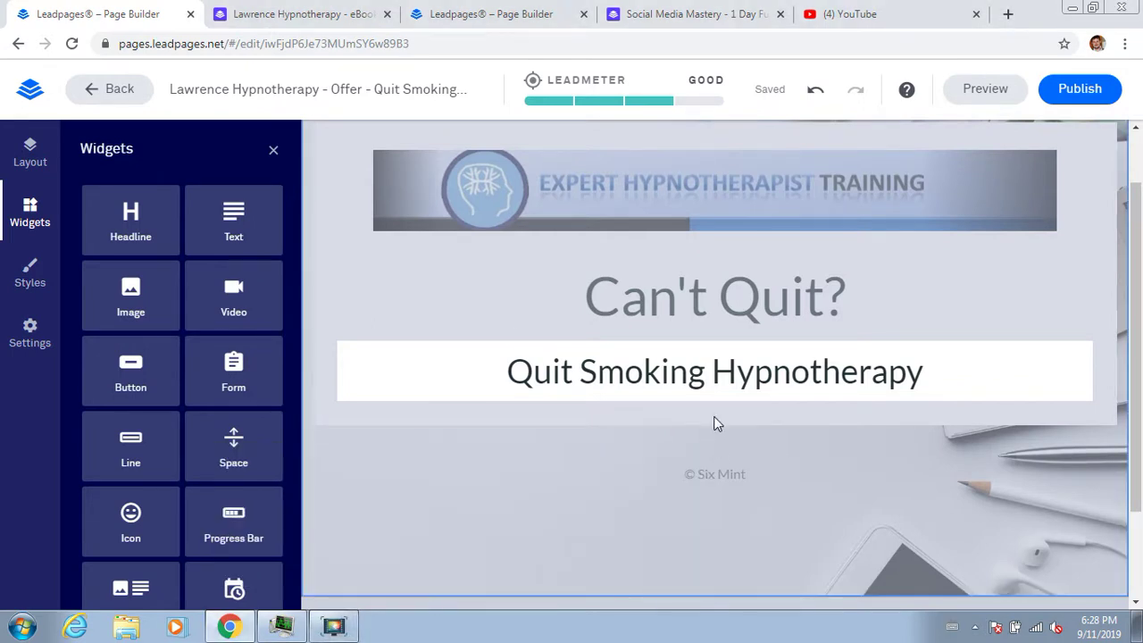
{"action": "left_click_drag", "start_coordinate": [236, 224], "coordinate": [697, 425]}
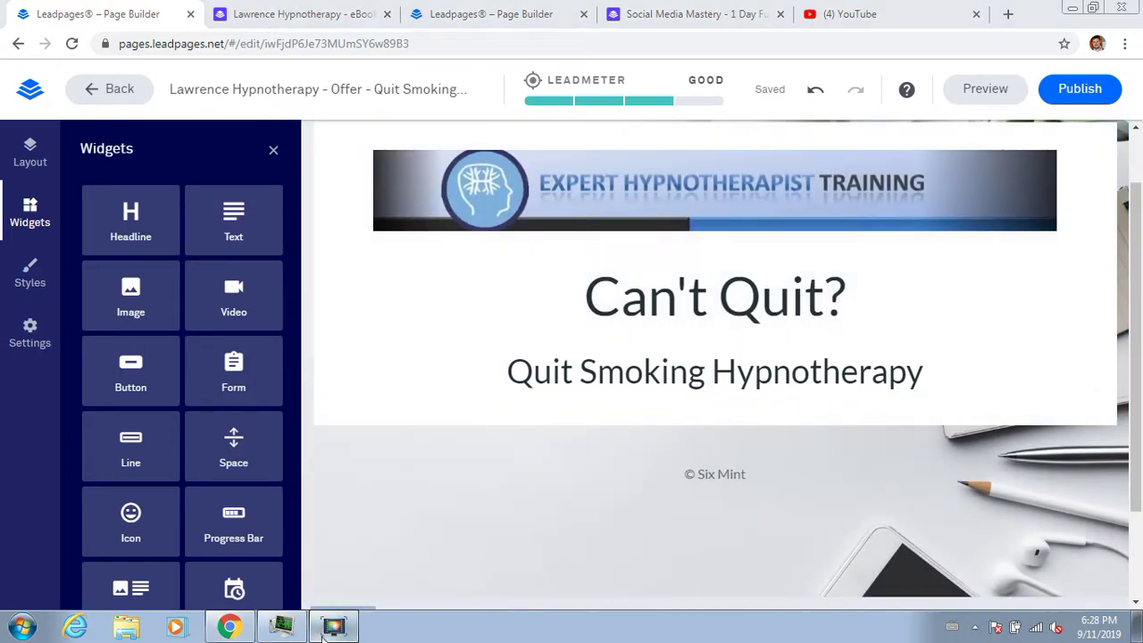
{"action": "left_click", "coordinate": [333, 628]}
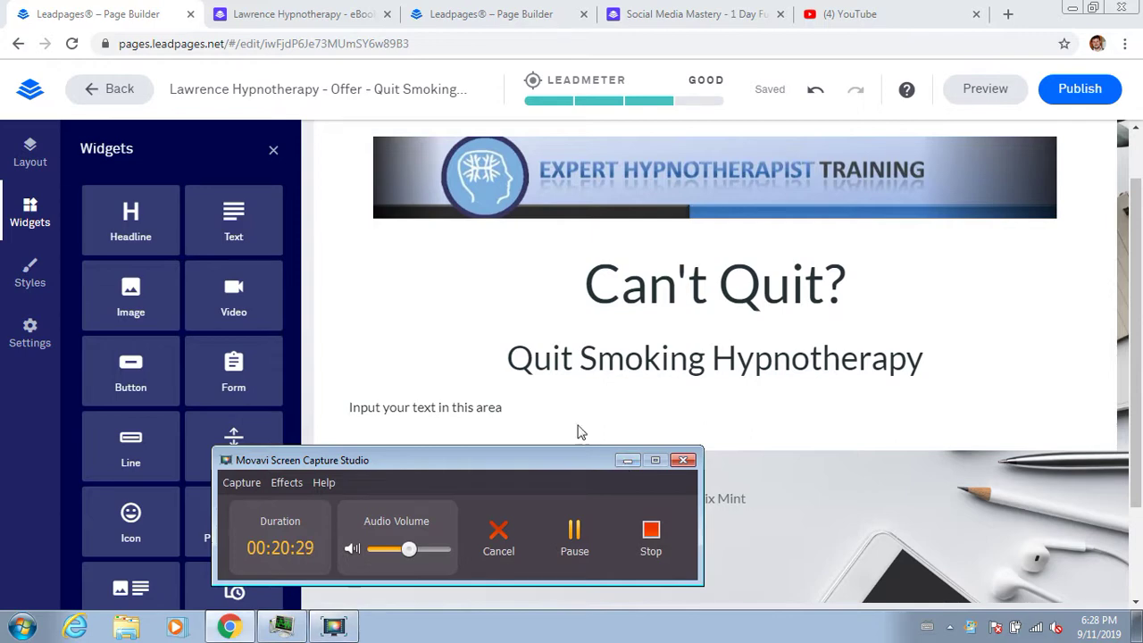
Step: Set the font size of the new Text widget's placeholder text to 8
{"action": "left_click", "coordinate": [528, 406]}
{"action": "left_click_drag", "start_coordinate": [528, 406], "coordinate": [242, 434]}
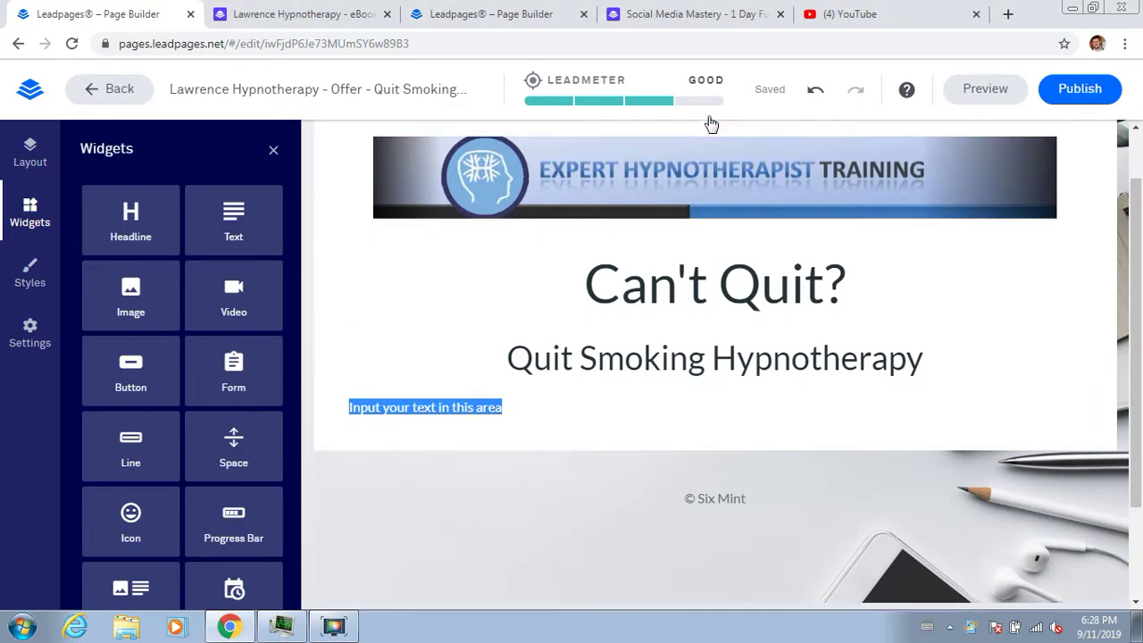
{"action": "left_click", "coordinate": [683, 406]}
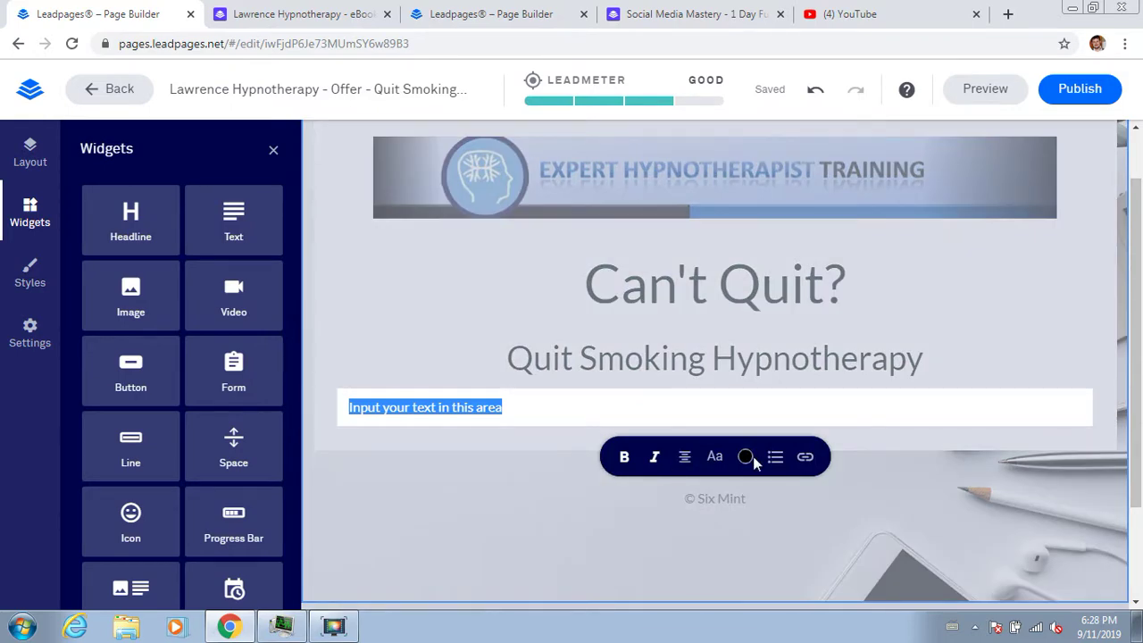
{"action": "left_click", "coordinate": [715, 457]}
{"action": "left_click_drag", "start_coordinate": [703, 493], "coordinate": [739, 497]}
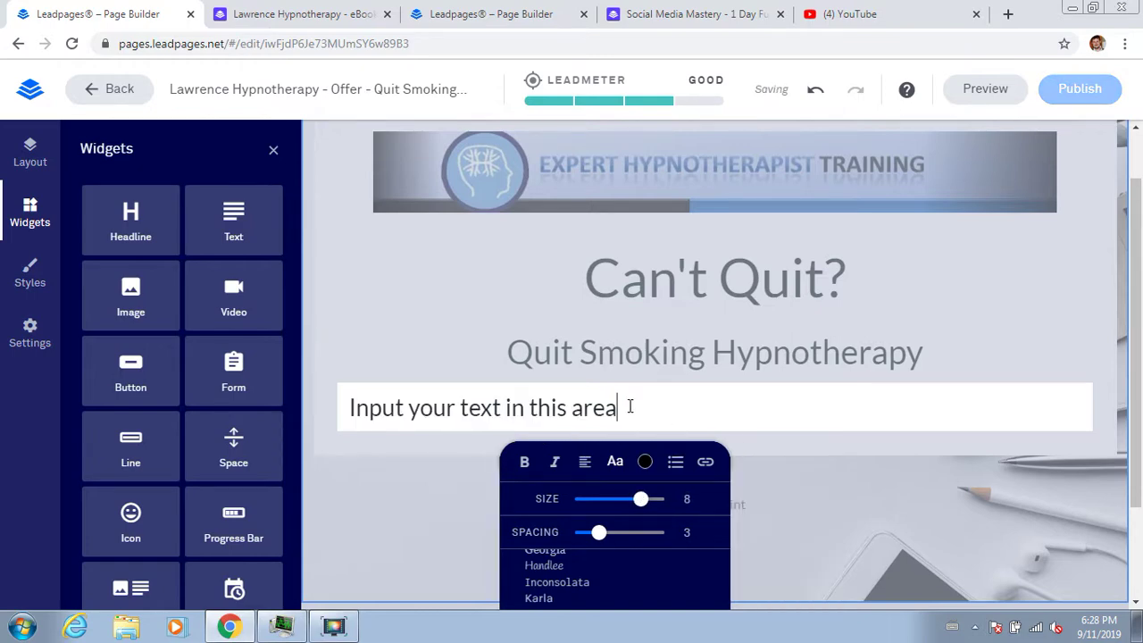
{"action": "left_click", "coordinate": [393, 557]}
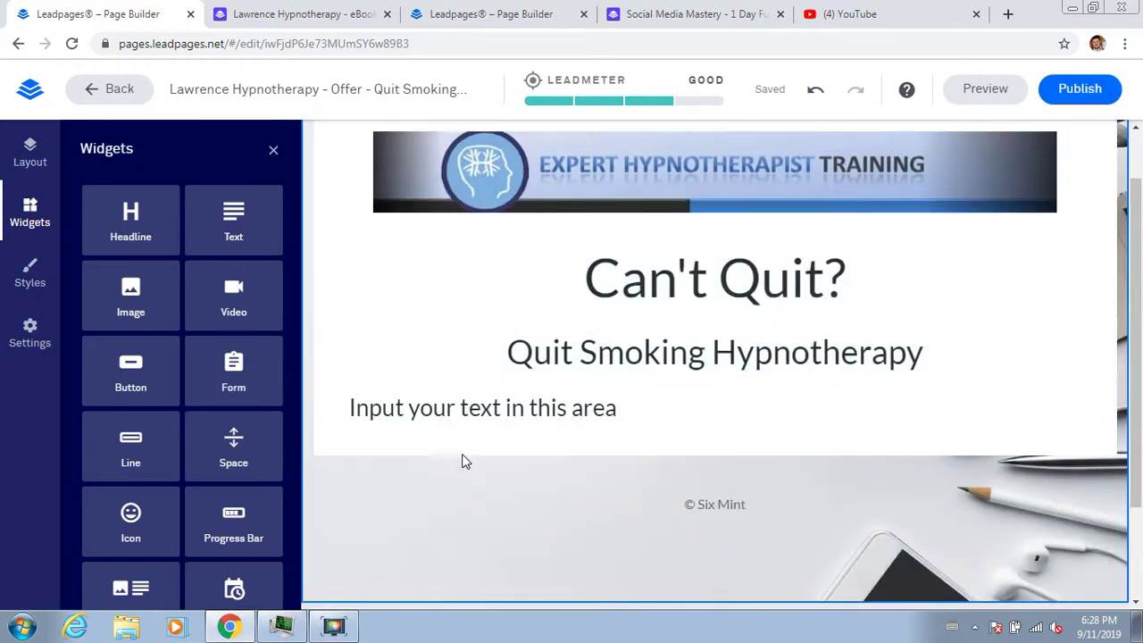
Step: Replace the Text widget's placeholder text with "You're half way there"
{"action": "left_click", "coordinate": [636, 412]}
{"action": "key", "text": "ctrl+a"}
{"action": "type", "text": "2 Se"}
{"action": "key", "text": "BackSpace"}
{"action": "key", "text": "BackSpace"}
{"action": "key", "text": "BackSpace"}
{"action": "key", "text": "BackSpace"}
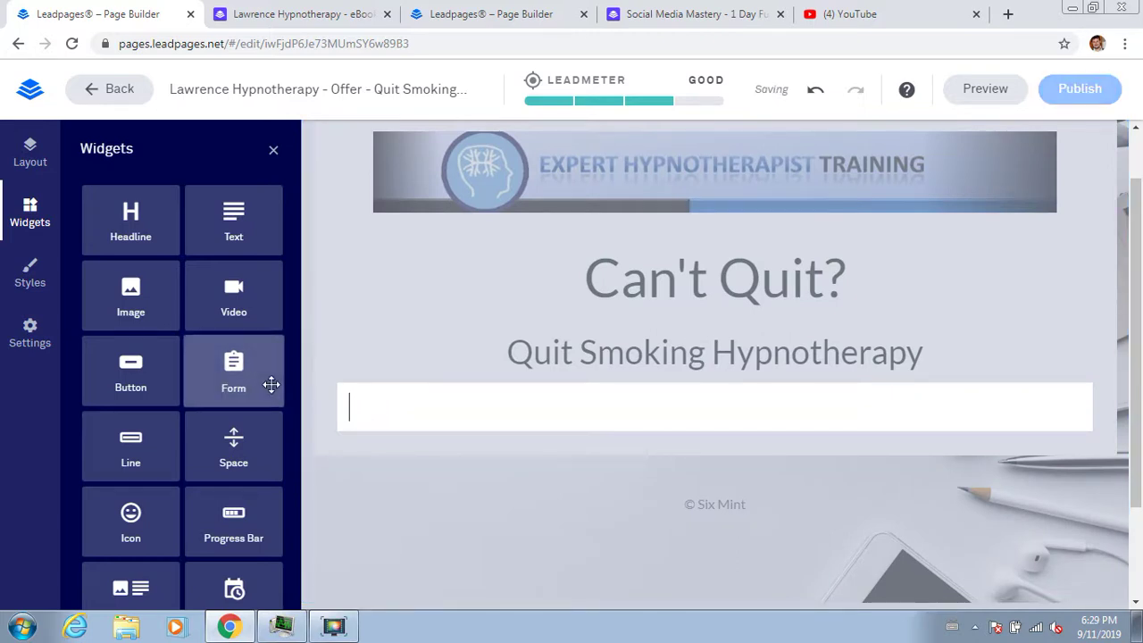
{"action": "type", "text": "You're half way there"}
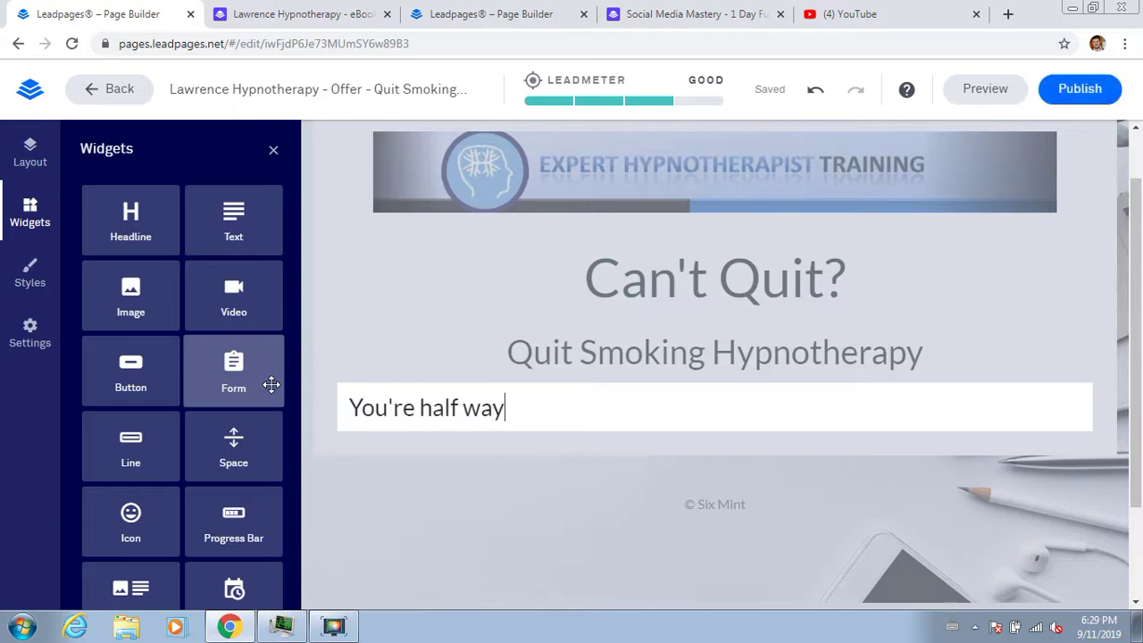
Step: Add the line "2 Sesssion of Hypnotherapy" below "You're half way there", separated by a blank line
{"action": "key", "text": "Return"}
{"action": "key", "text": "Return"}
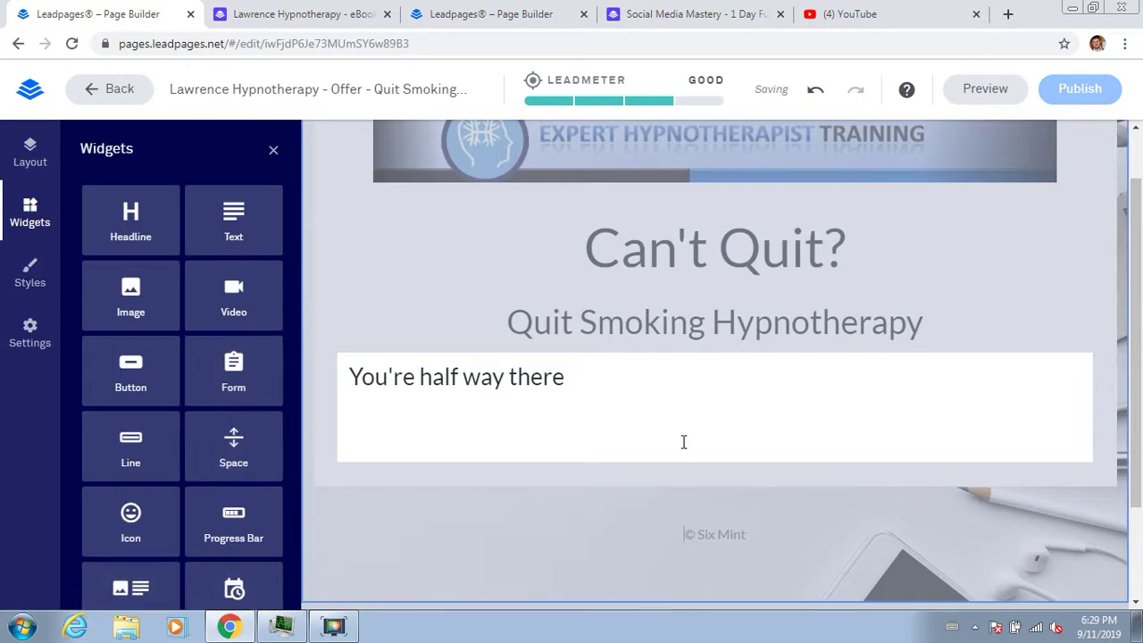
{"action": "key", "text": "BackSpace"}
{"action": "key", "text": "BackSpace"}
{"action": "key", "text": "Return"}
{"action": "key", "text": "Return"}
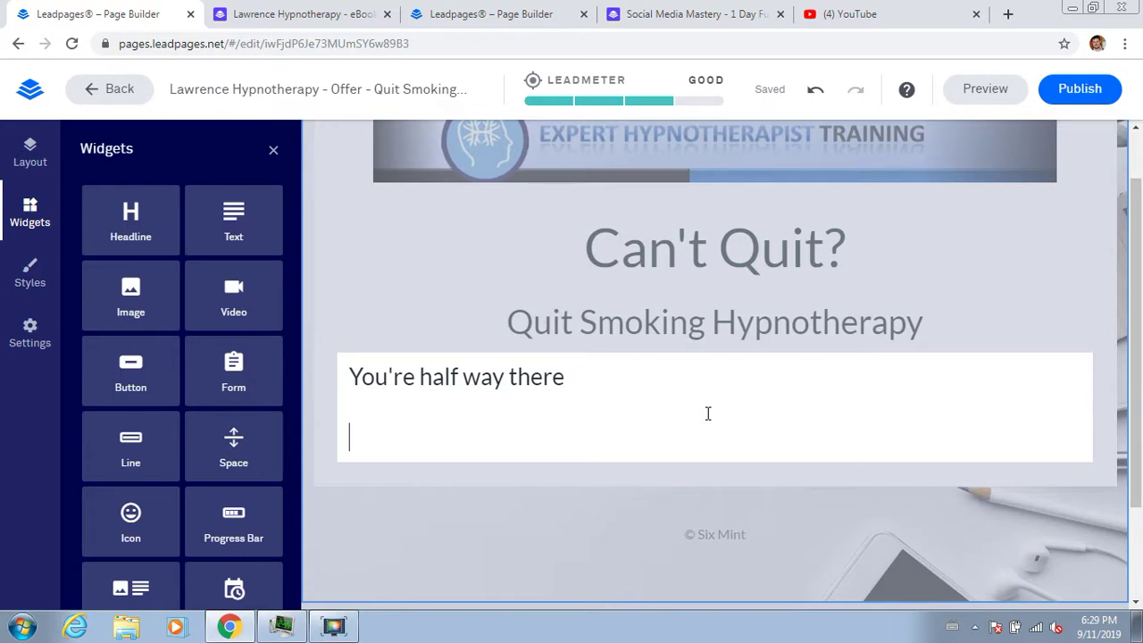
{"action": "key", "text": "BackSpace"}
{"action": "key", "text": "BackSpace"}
{"action": "key", "text": "Return"}
{"action": "key", "text": "Return"}
{"action": "type", "text": "2 Sesssion of Hypno"}
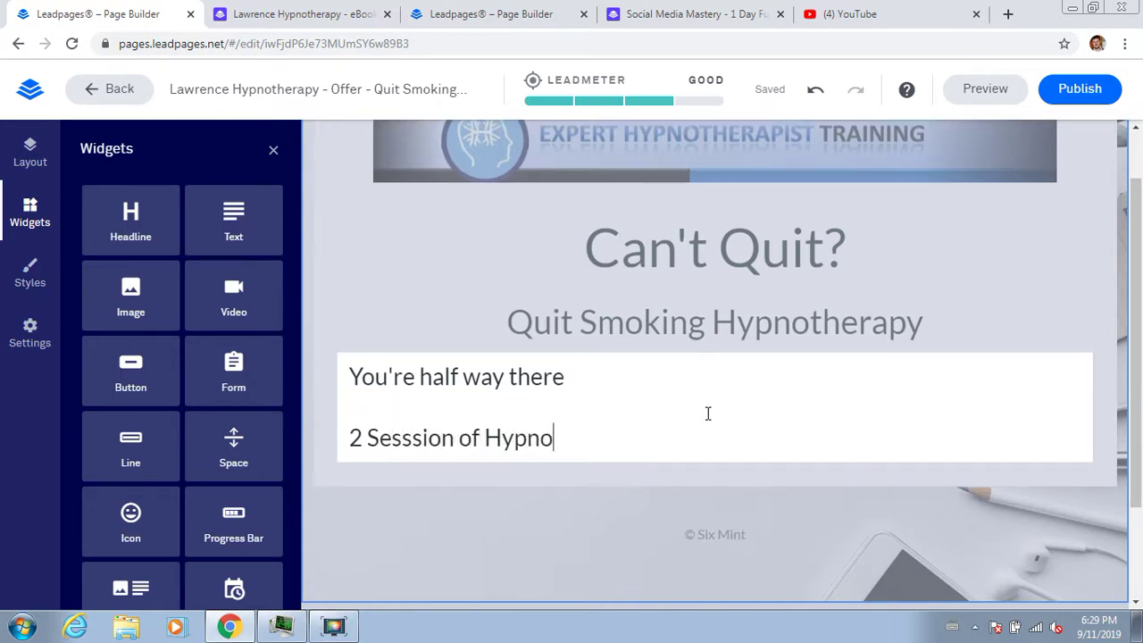
{"action": "type", "text": "therapy"}
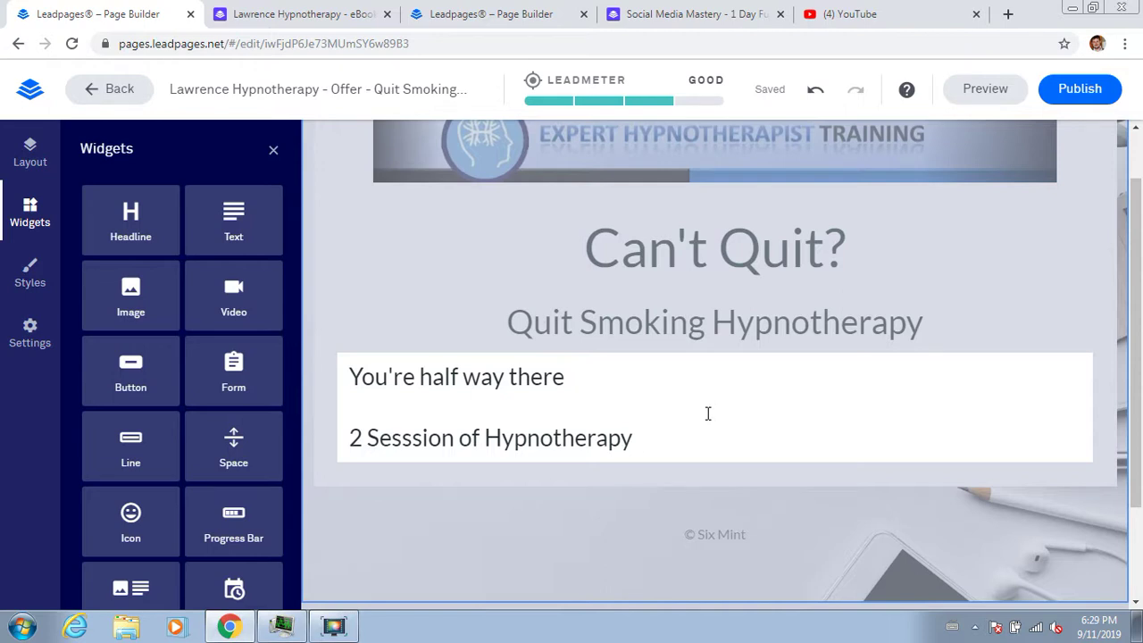
Step: Add the lines "Plus a 2 Disc CD set" and "Just $395" to the offer text, separated by blank lines
{"action": "key", "text": "Return"}
{"action": "key", "text": "Return"}
{"action": "type", "text": "Plus a 2 "}
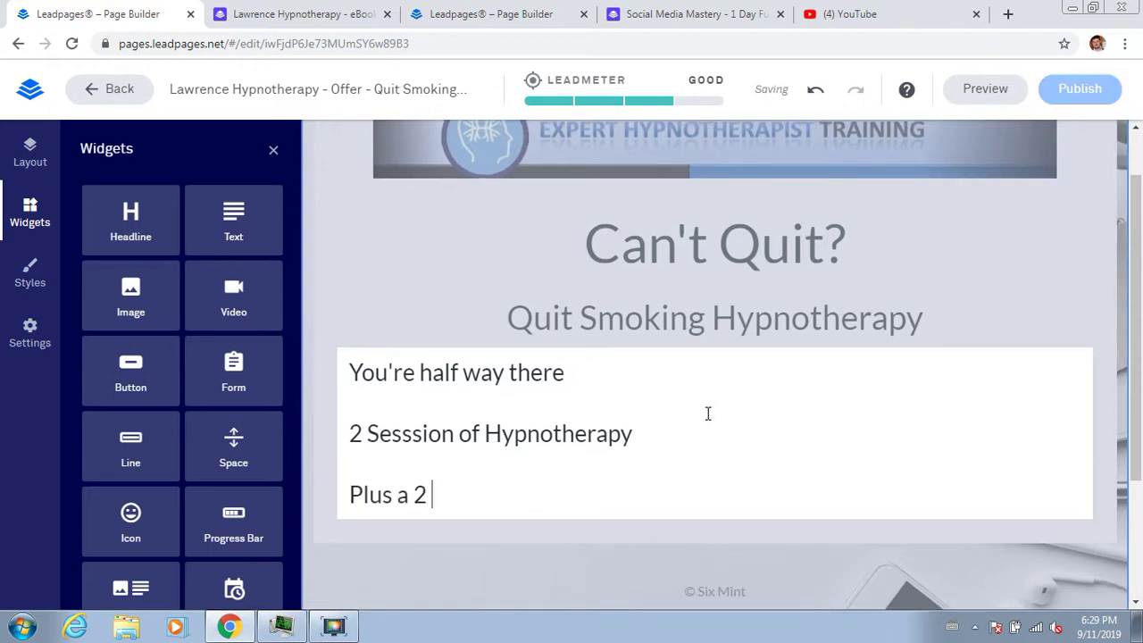
{"action": "type", "text": "Disc CD set"}
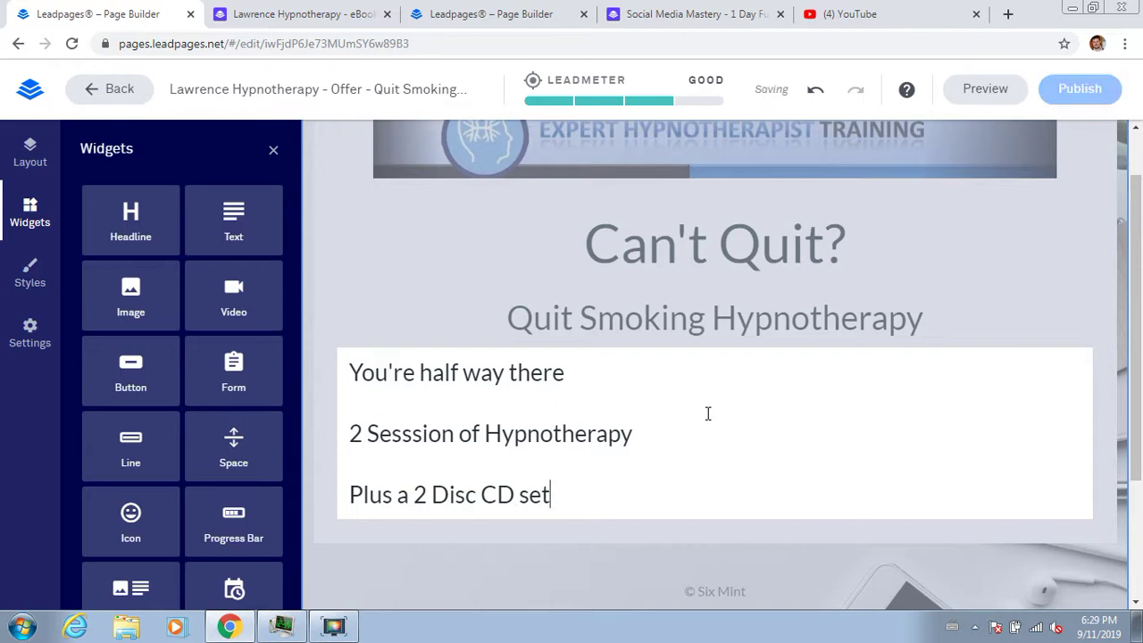
{"action": "key", "text": "Return"}
{"action": "key", "text": "Return"}
{"action": "type", "text": "Just "}
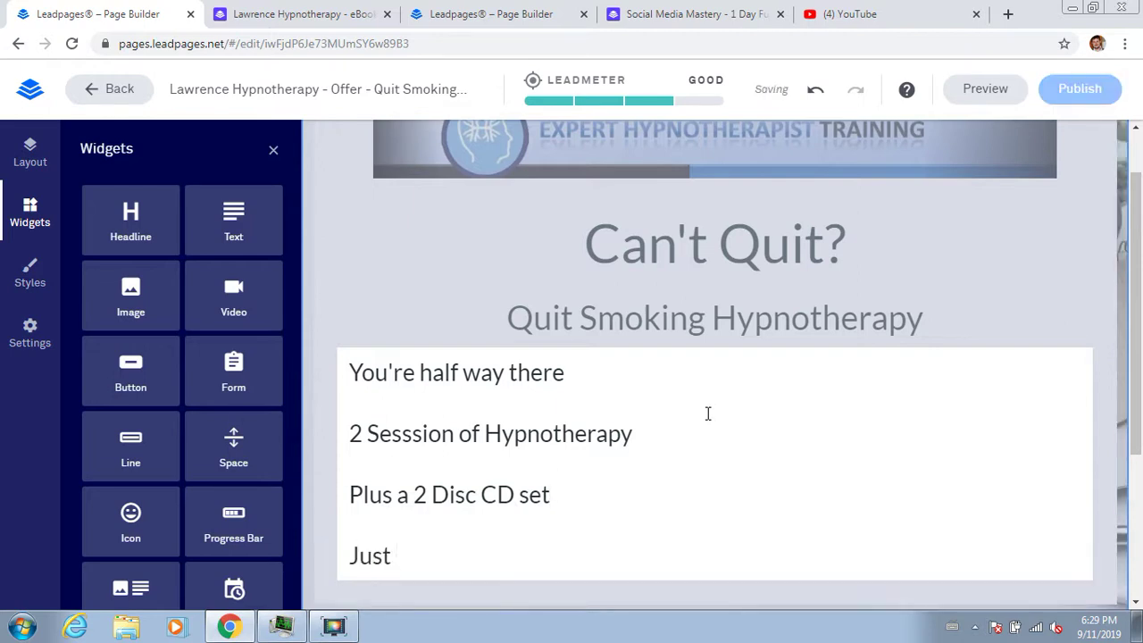
{"action": "type", "text": "$395"}
{"action": "key", "text": "Return"}
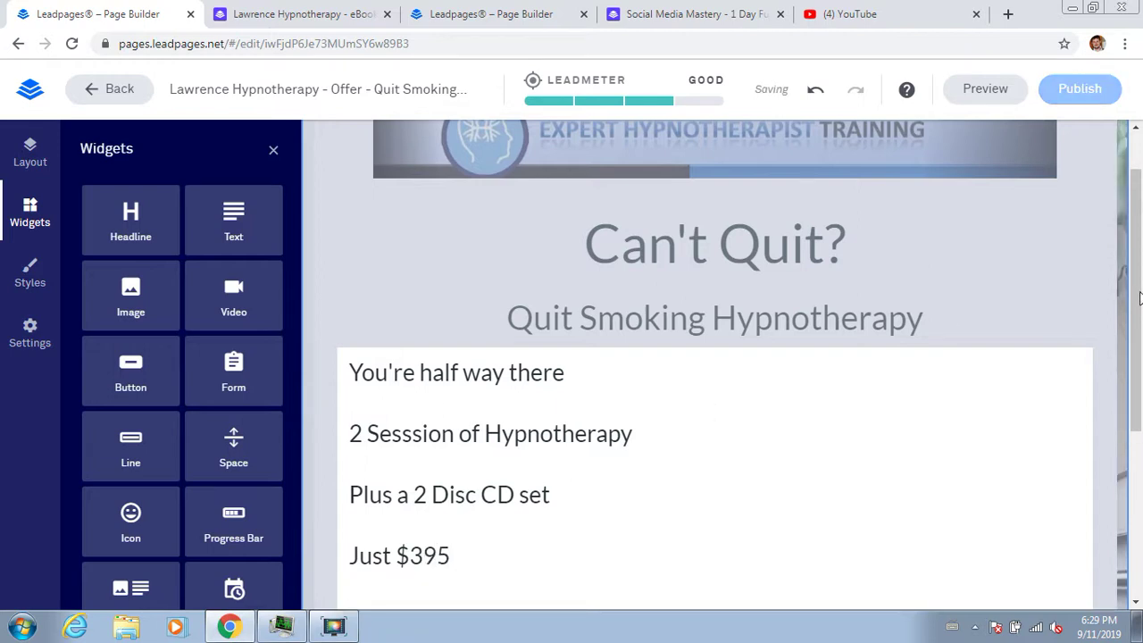
Step: Add "Plus a Life Time of Free Follow Ups" as the last line of the offer text and finish editing it
{"action": "left_click_drag", "start_coordinate": [1138, 328], "coordinate": [1137, 370]}
{"action": "scroll", "coordinate": [1137, 370], "scroll_direction": "down", "scroll_amount": 1}
{"action": "left_click", "coordinate": [709, 414]}
{"action": "left_click", "coordinate": [607, 460]}
{"action": "type", "text": "P"}
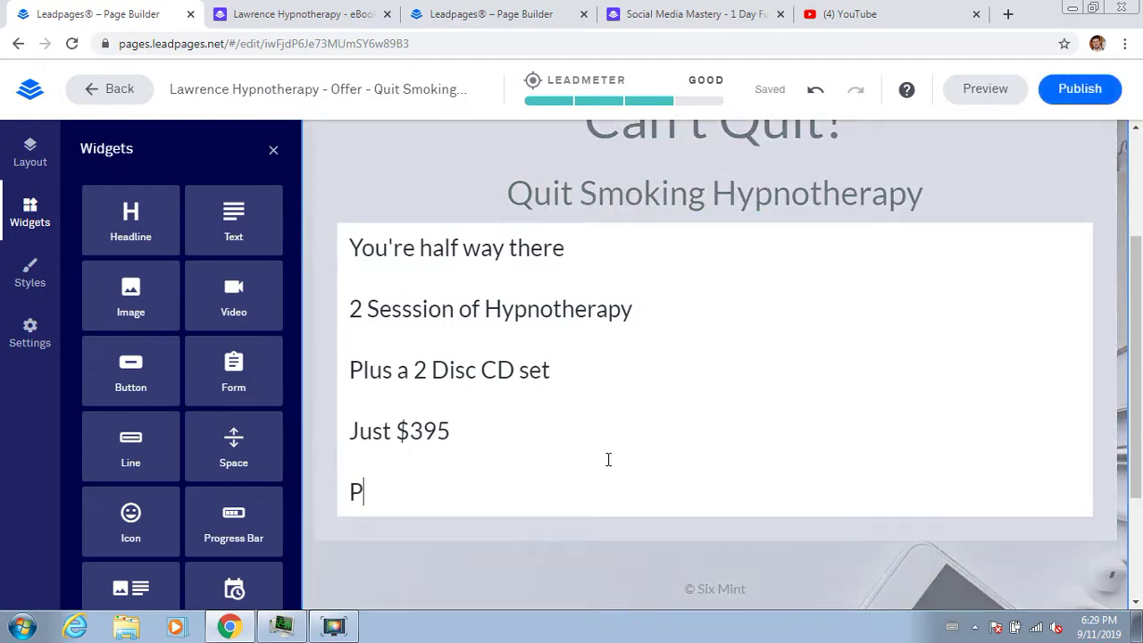
{"action": "type", "text": "lus a l"}
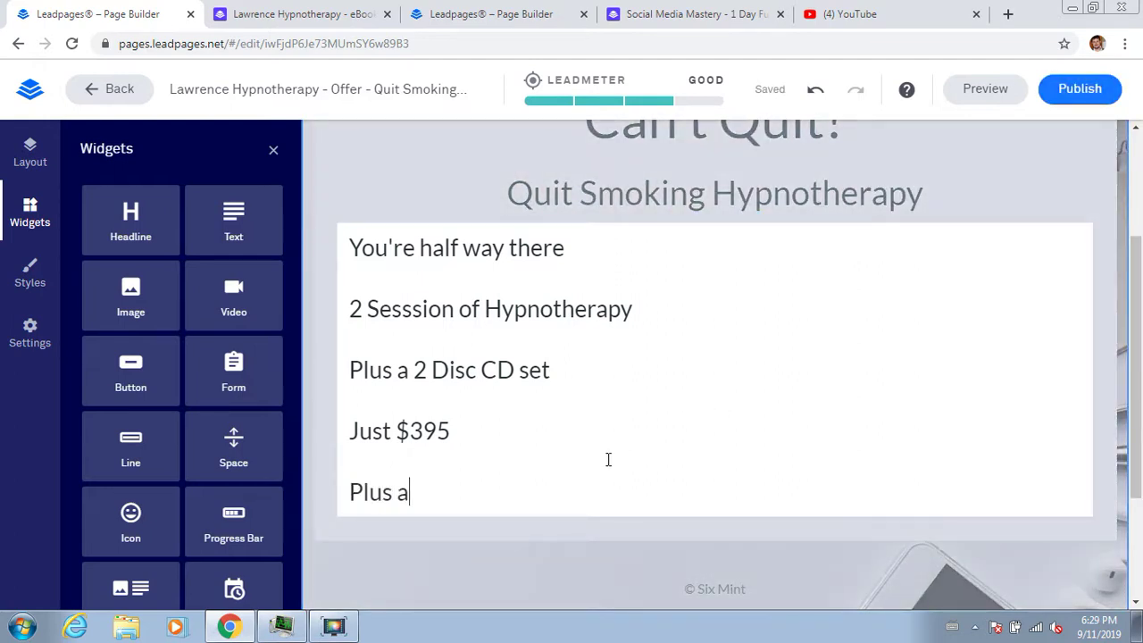
{"action": "type", "text": "fe "}
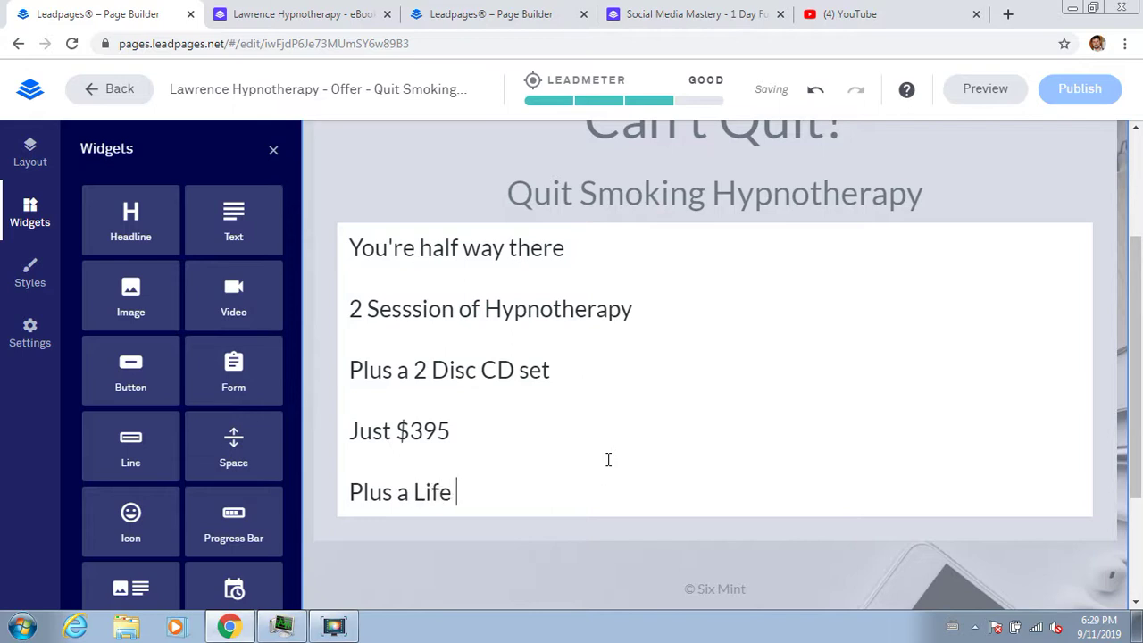
{"action": "type", "text": "Time of Free Follow Ups"}
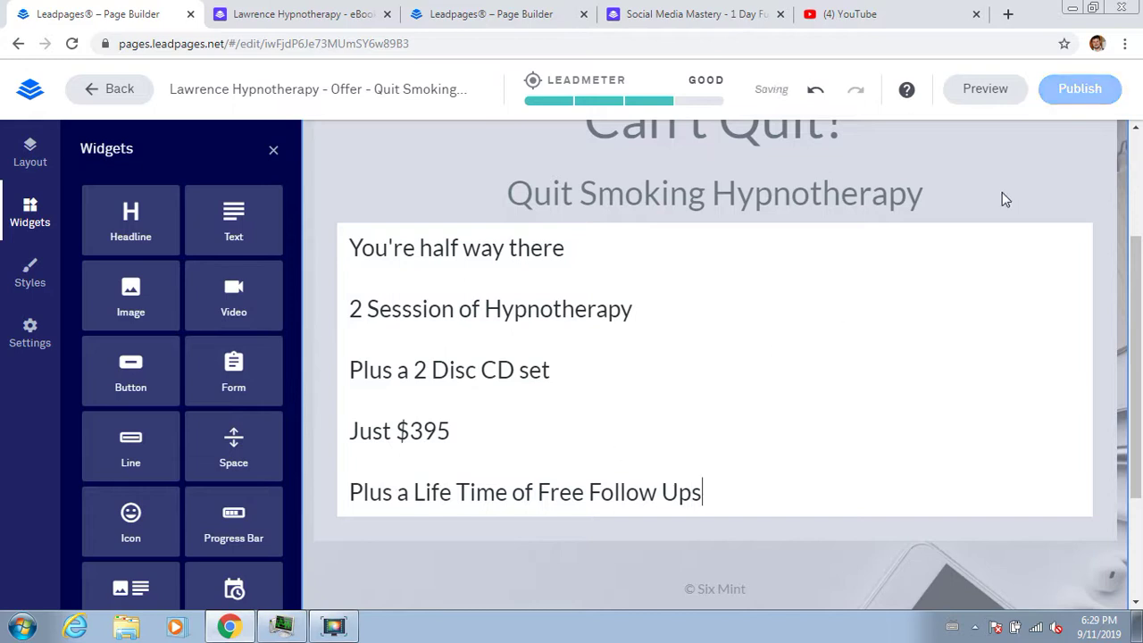
{"action": "left_click", "coordinate": [1002, 192]}
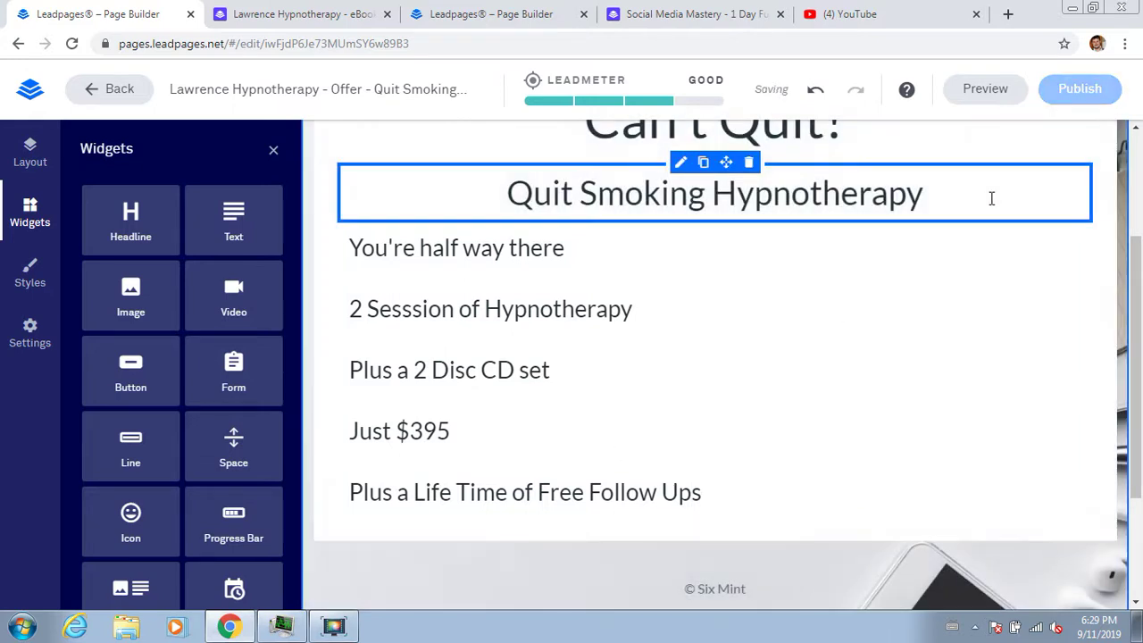
{"action": "left_click", "coordinate": [334, 628]}
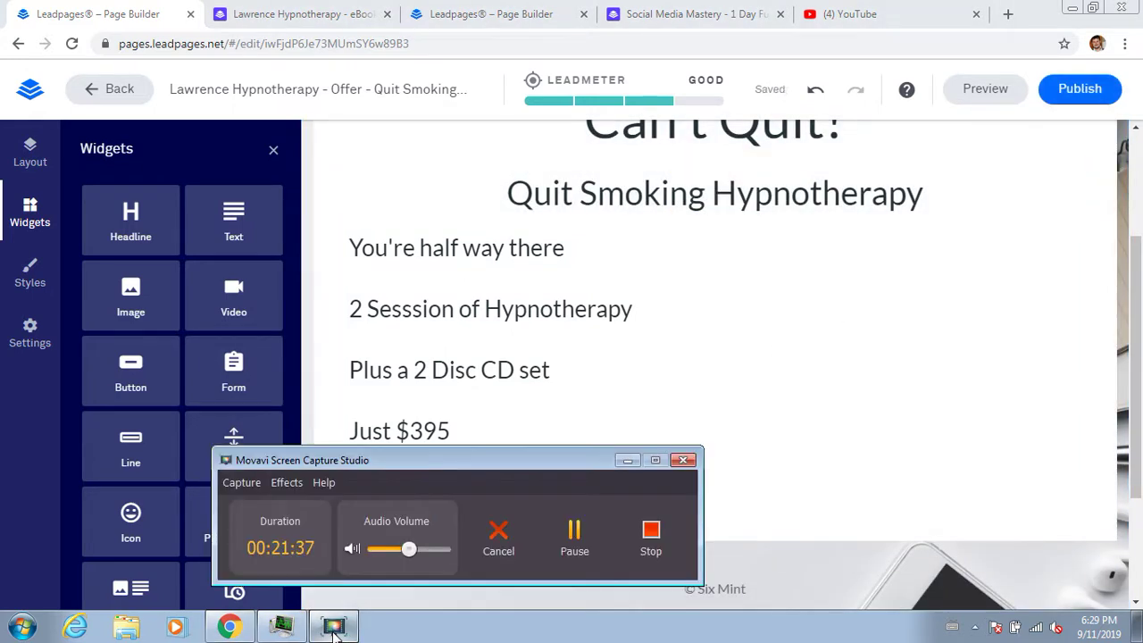
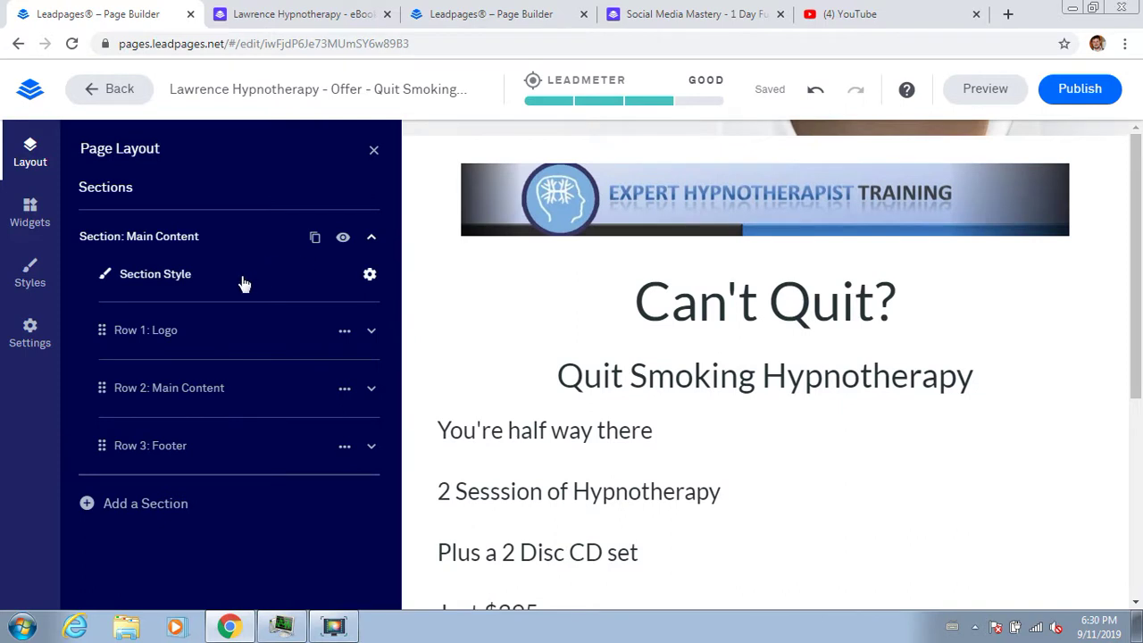
Step: Examine the rows of the Main Content section and the settings of its content column
{"action": "left_click", "coordinate": [194, 392]}
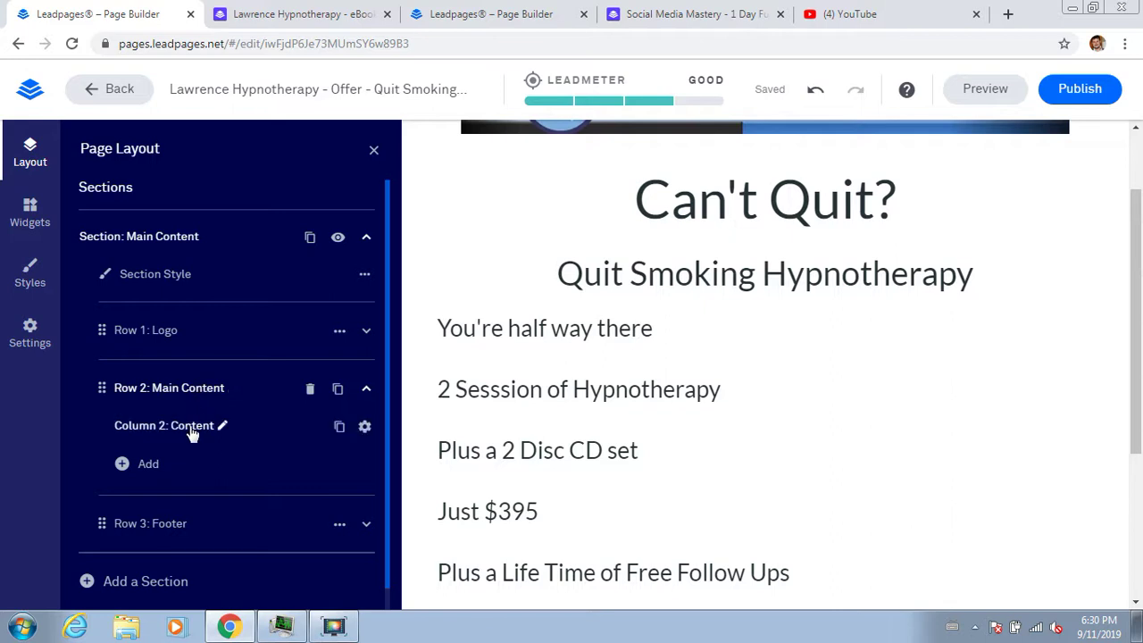
{"action": "left_click", "coordinate": [190, 426]}
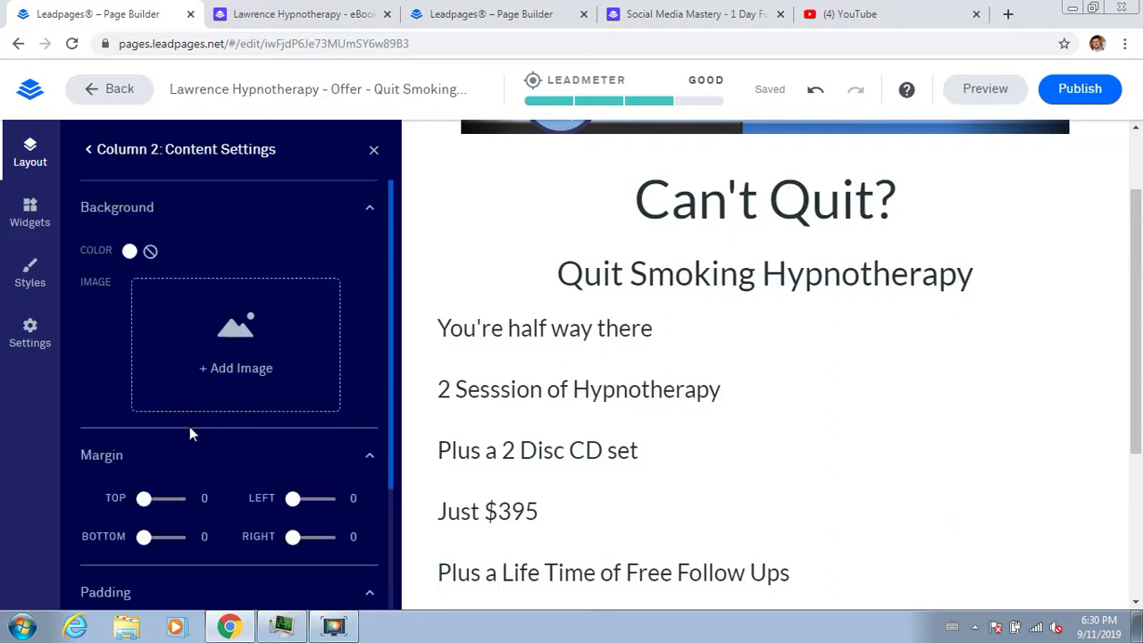
{"action": "left_click", "coordinate": [93, 149]}
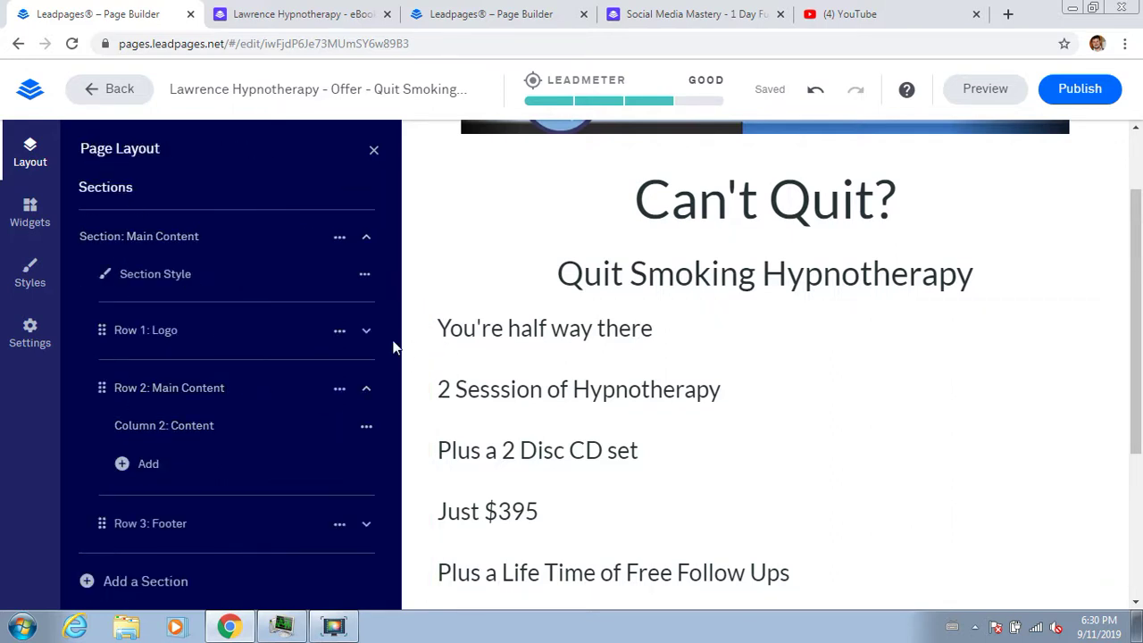
{"action": "scroll", "coordinate": [387, 357], "scroll_direction": "down", "scroll_amount": 1}
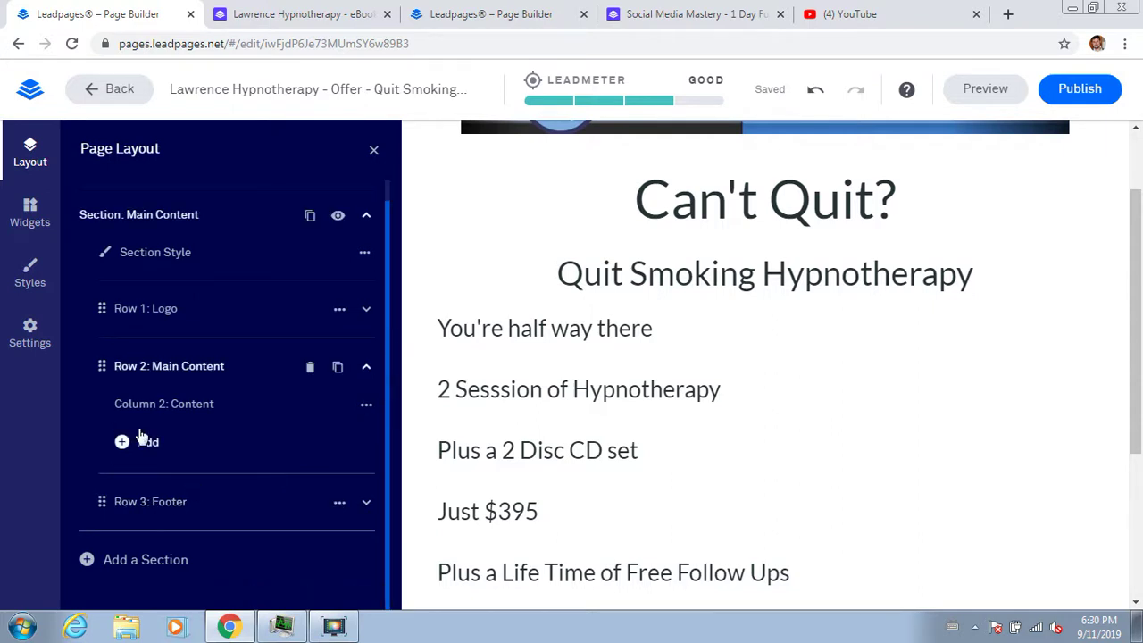
{"action": "left_click", "coordinate": [165, 413]}
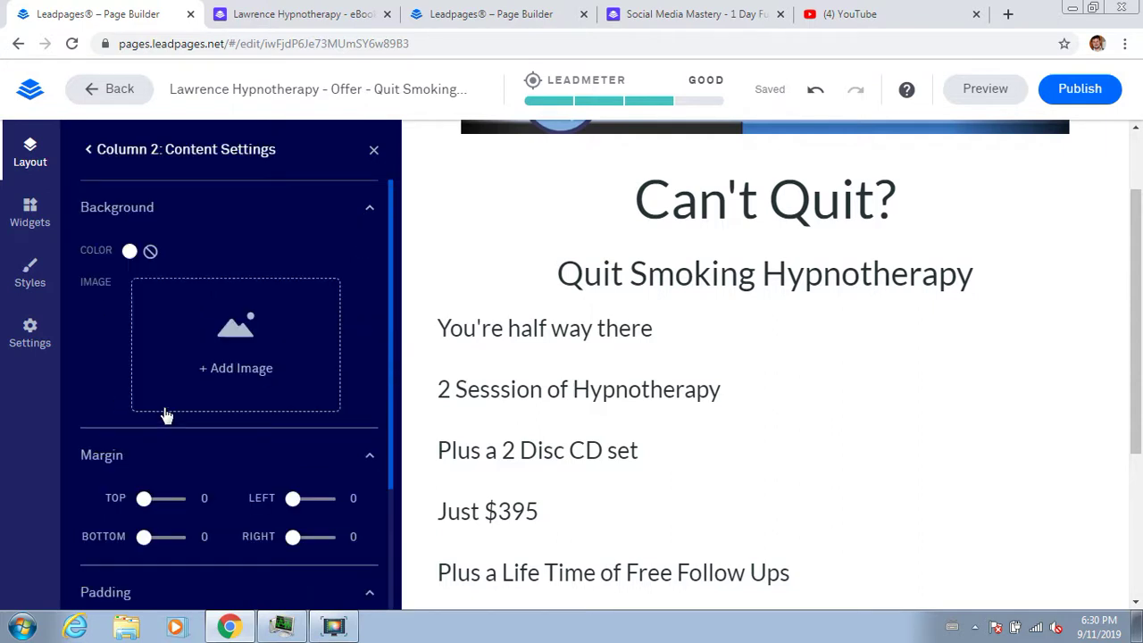
{"action": "left_click", "coordinate": [85, 152]}
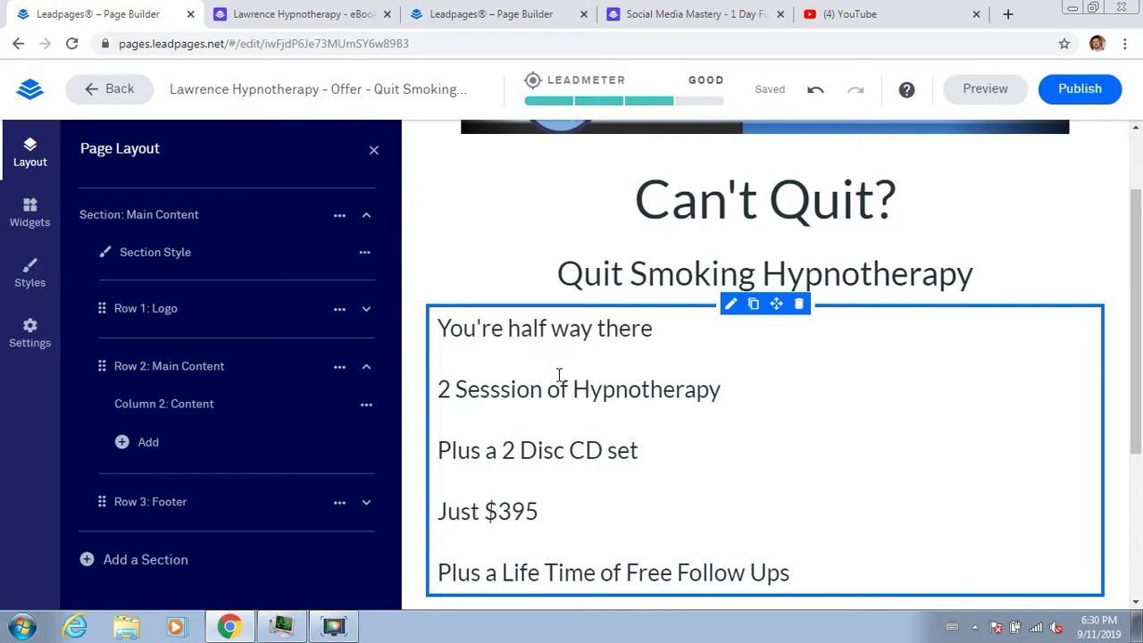
{"action": "left_click", "coordinate": [129, 221]}
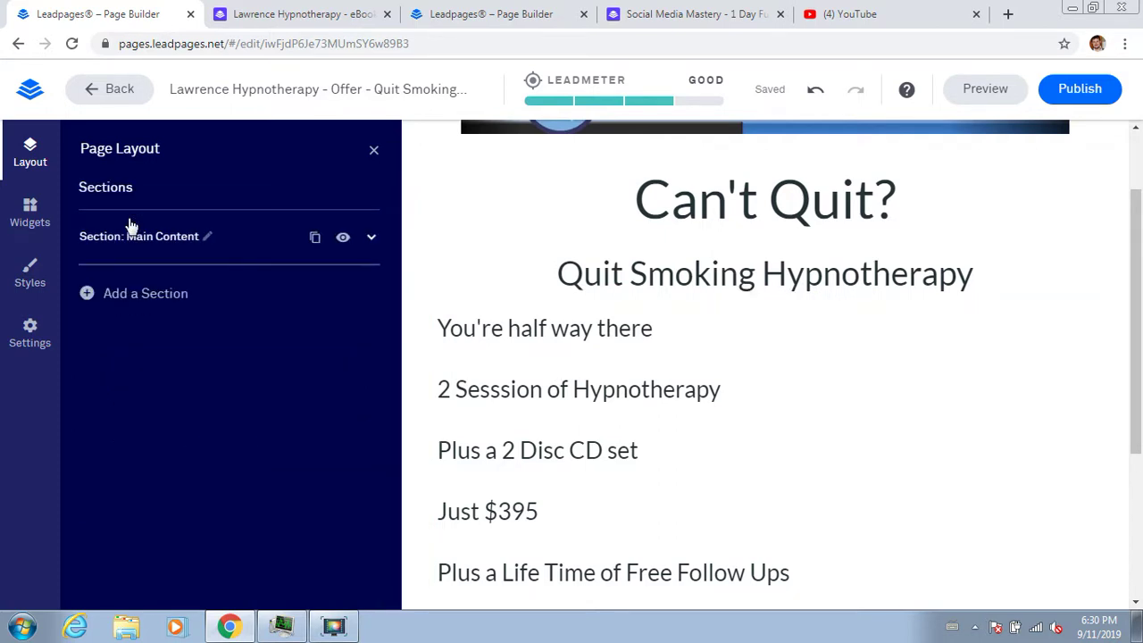
{"action": "left_click", "coordinate": [367, 247]}
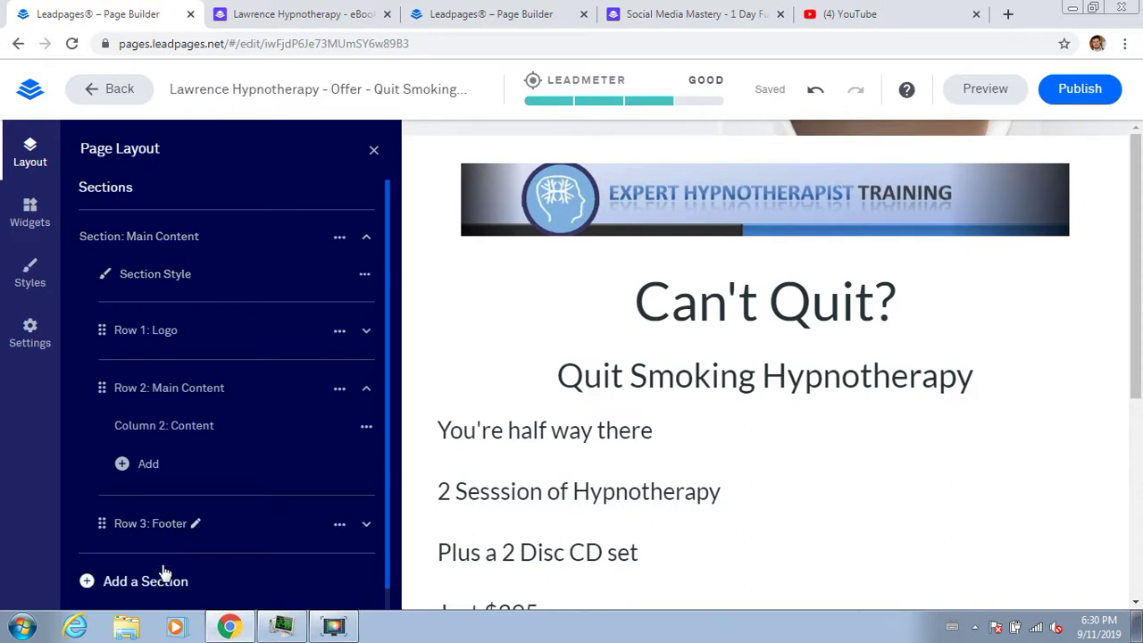
Step: Add a new section below the Main Content section in the page layout
{"action": "left_click", "coordinate": [141, 590]}
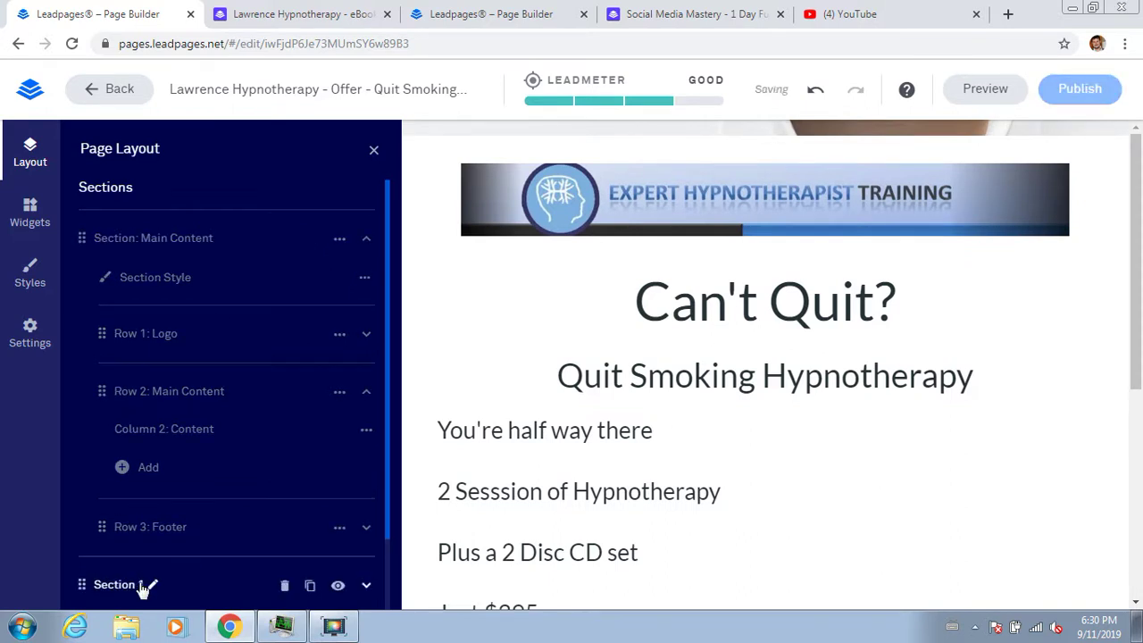
{"action": "scroll", "coordinate": [390, 441], "scroll_direction": "down", "scroll_amount": 1}
{"action": "scroll", "coordinate": [390, 441], "scroll_direction": "down", "scroll_amount": 1}
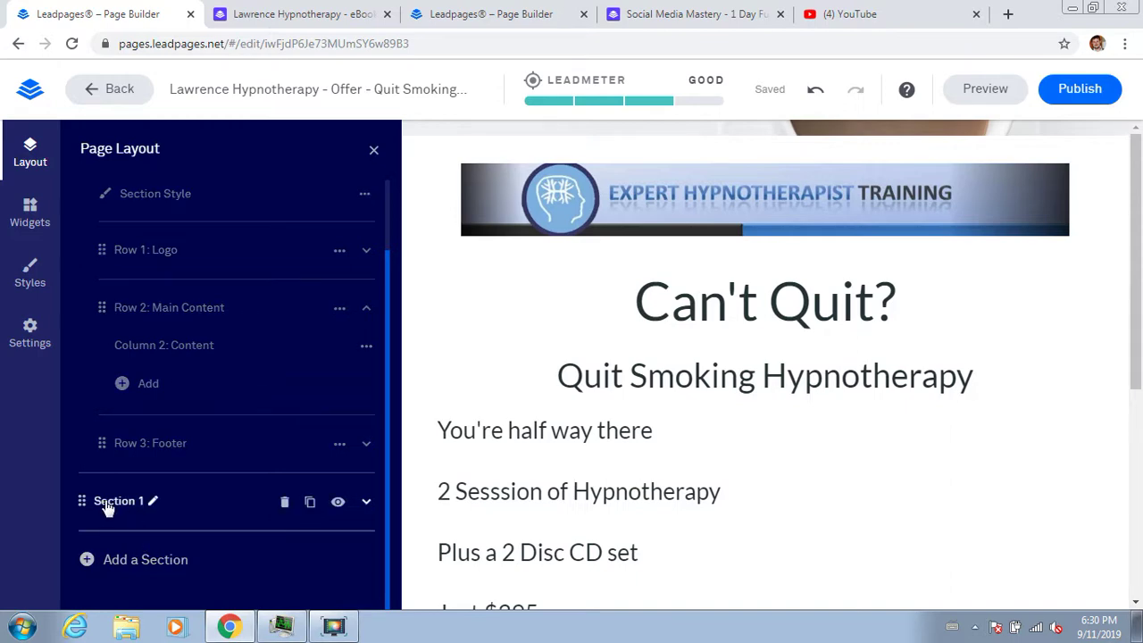
{"action": "left_click", "coordinate": [333, 625]}
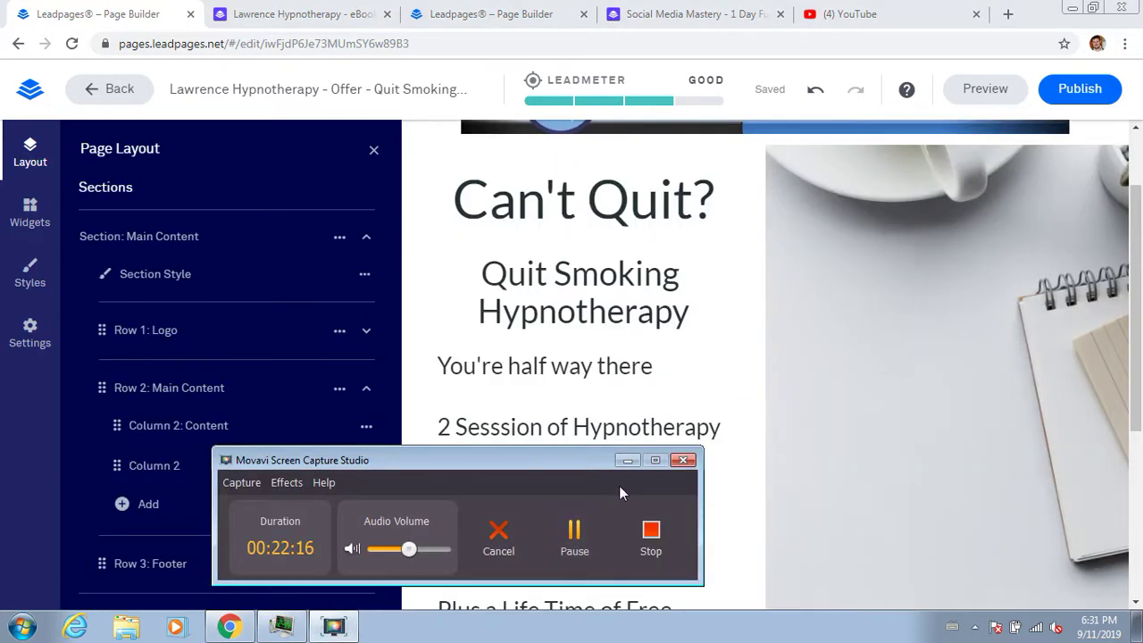
Step: Delete the empty Column 2 from Row 2: Main Content
{"action": "left_click", "coordinate": [627, 461]}
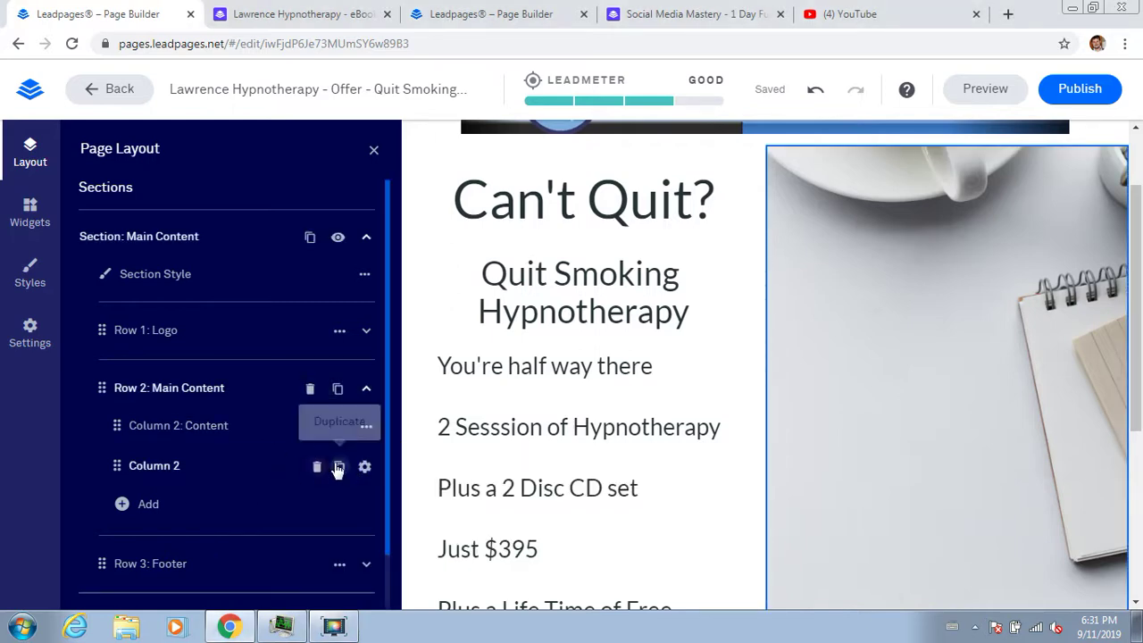
{"action": "left_click", "coordinate": [317, 467]}
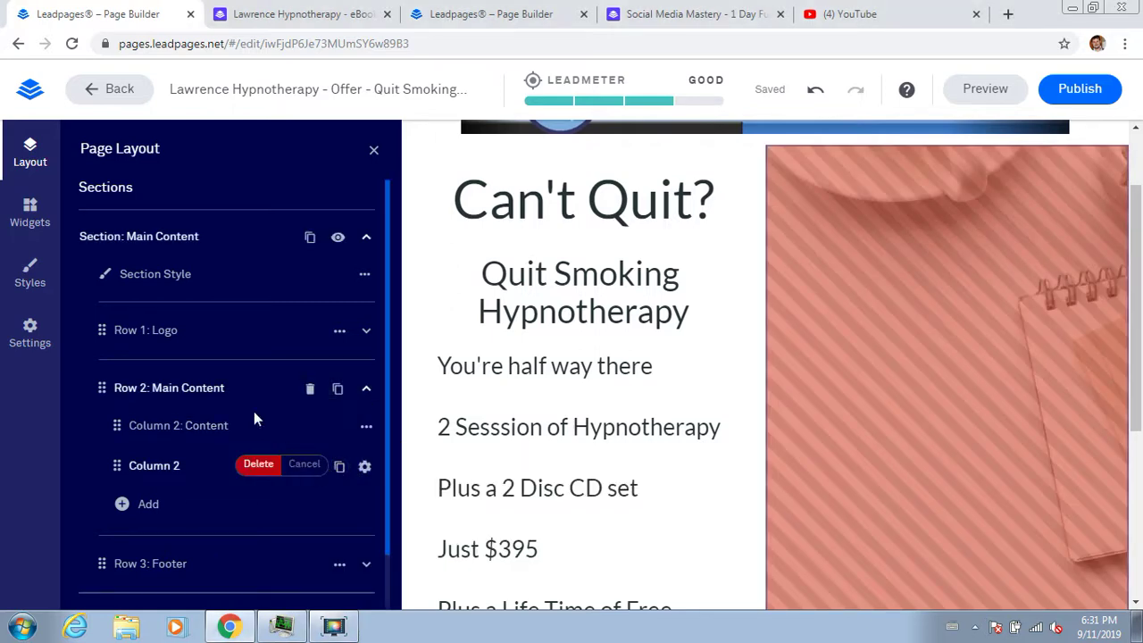
{"action": "left_click", "coordinate": [257, 466]}
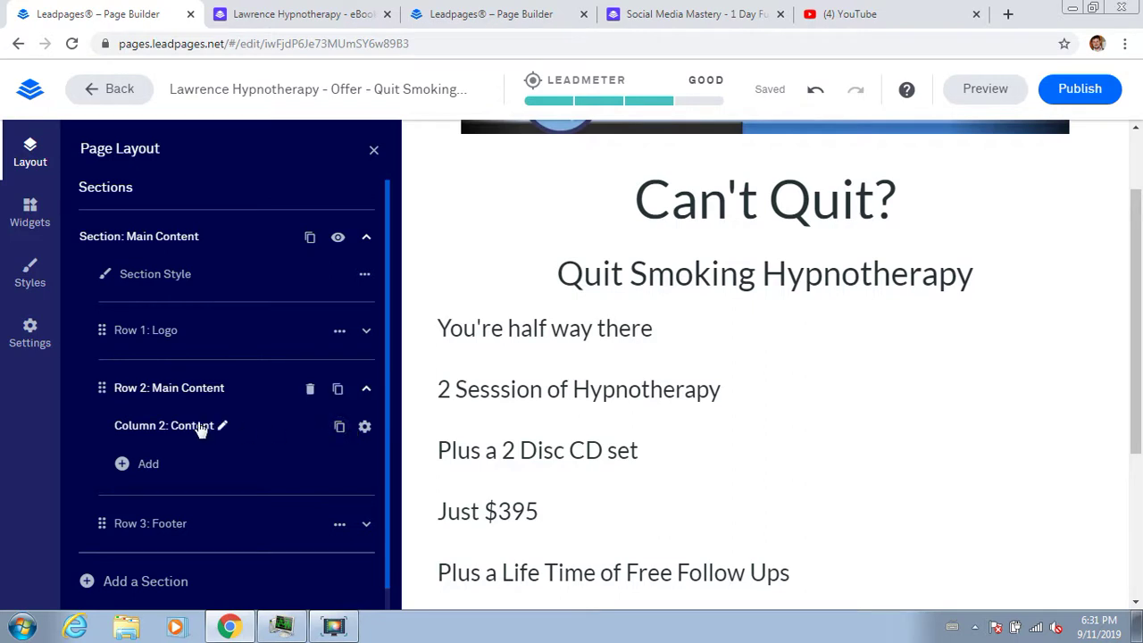
Step: Add a second column to Row 2: Main Content and set its background color to white
{"action": "left_click", "coordinate": [148, 464]}
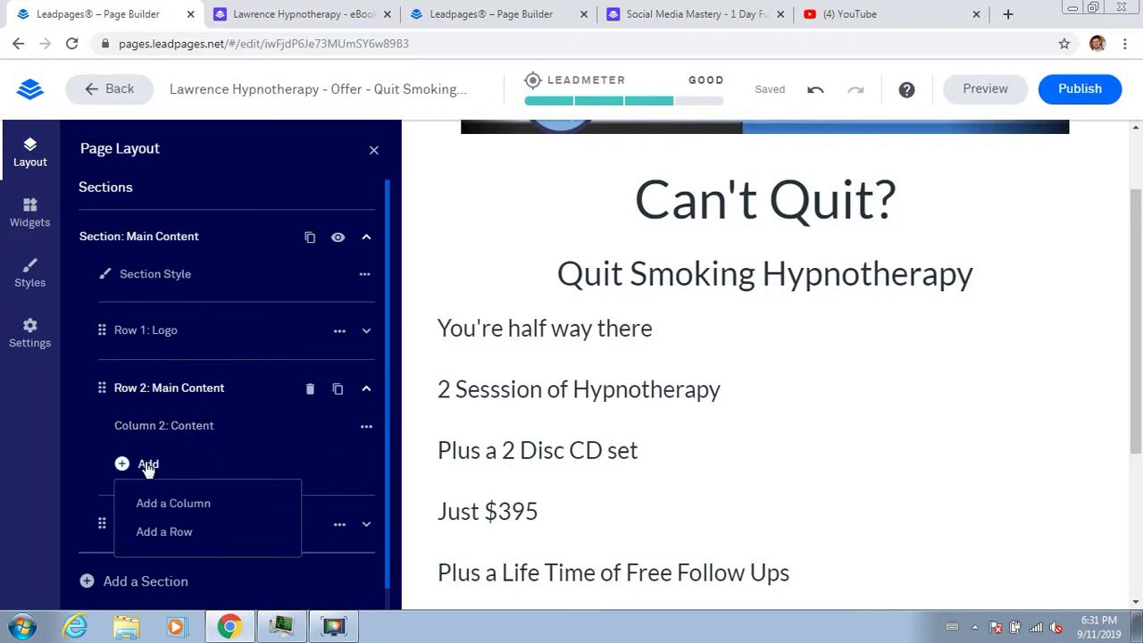
{"action": "left_click", "coordinate": [187, 504]}
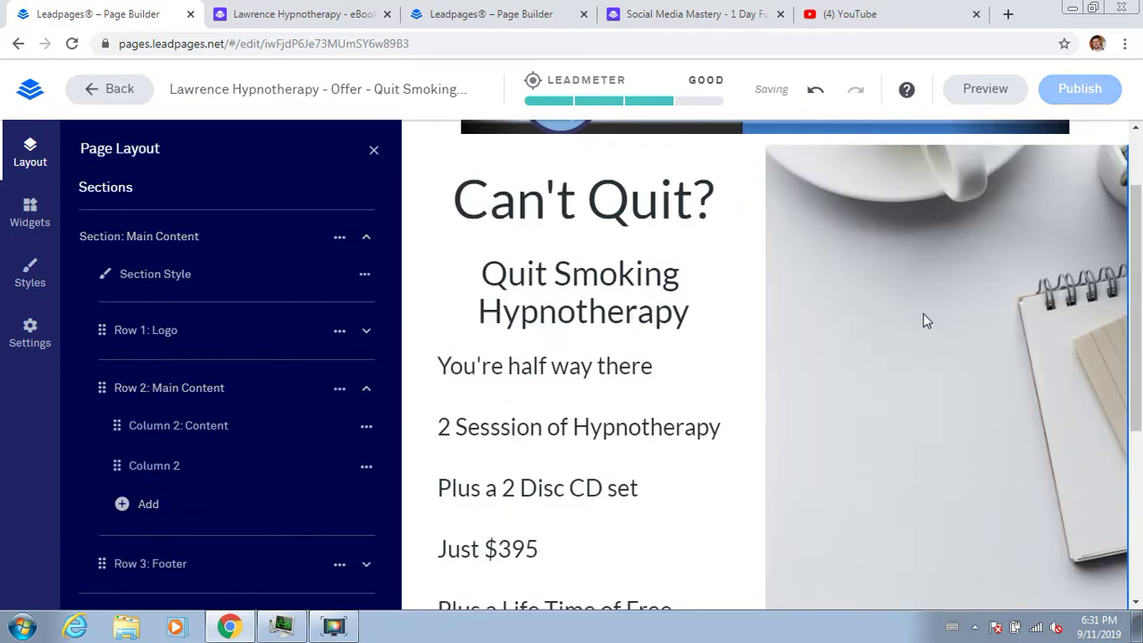
{"action": "left_click", "coordinate": [158, 465]}
{"action": "left_click", "coordinate": [158, 457]}
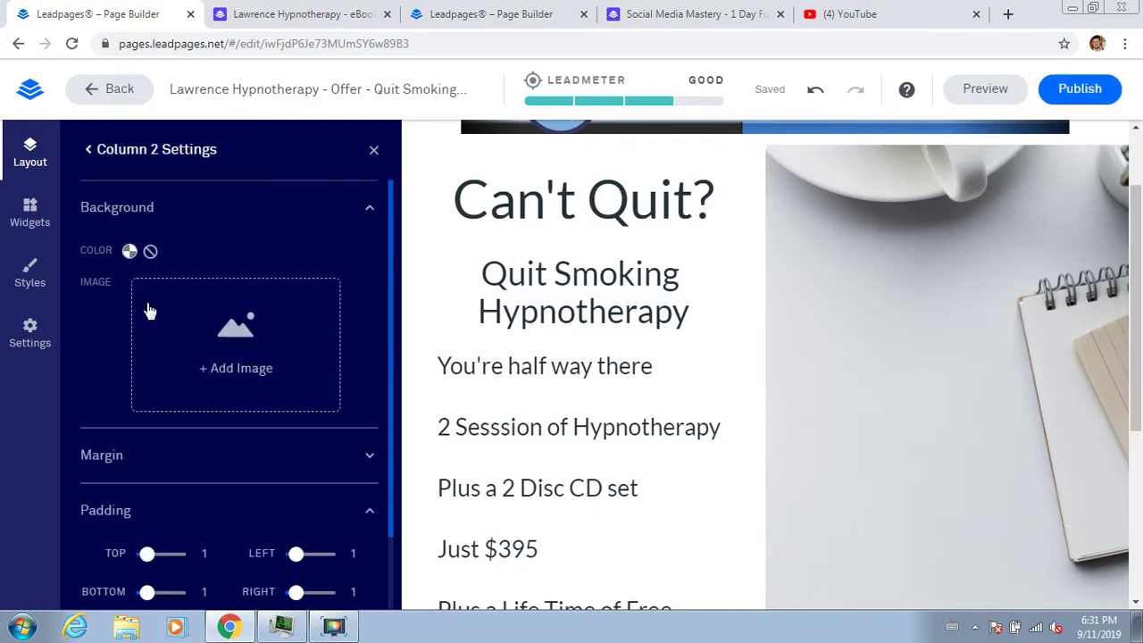
{"action": "left_click", "coordinate": [130, 255]}
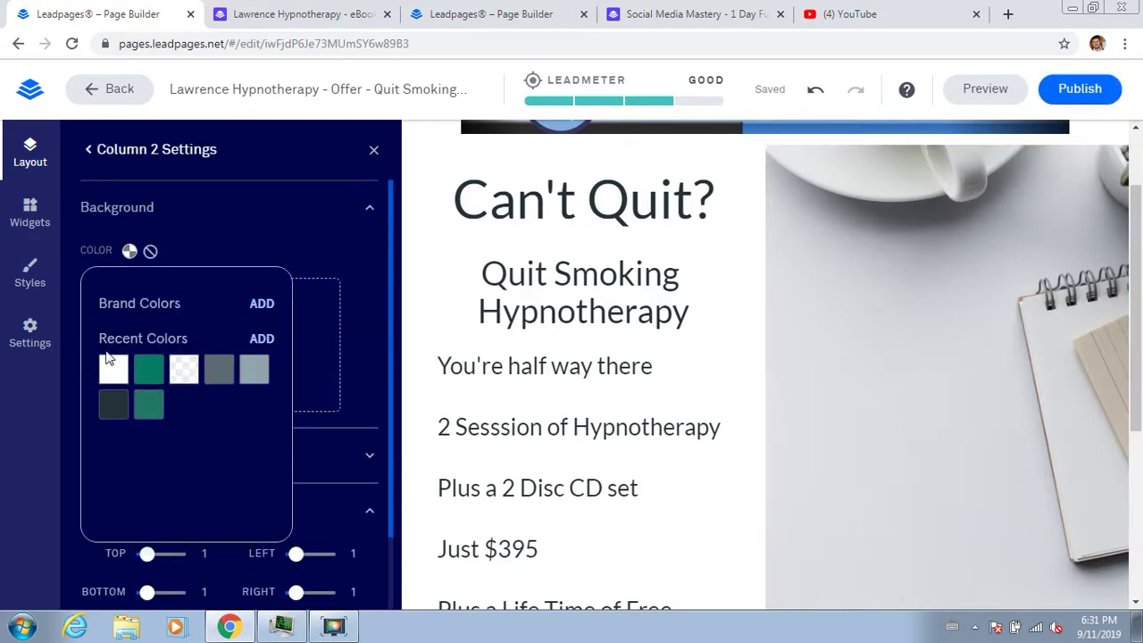
{"action": "left_click", "coordinate": [112, 378]}
{"action": "left_click", "coordinate": [112, 378]}
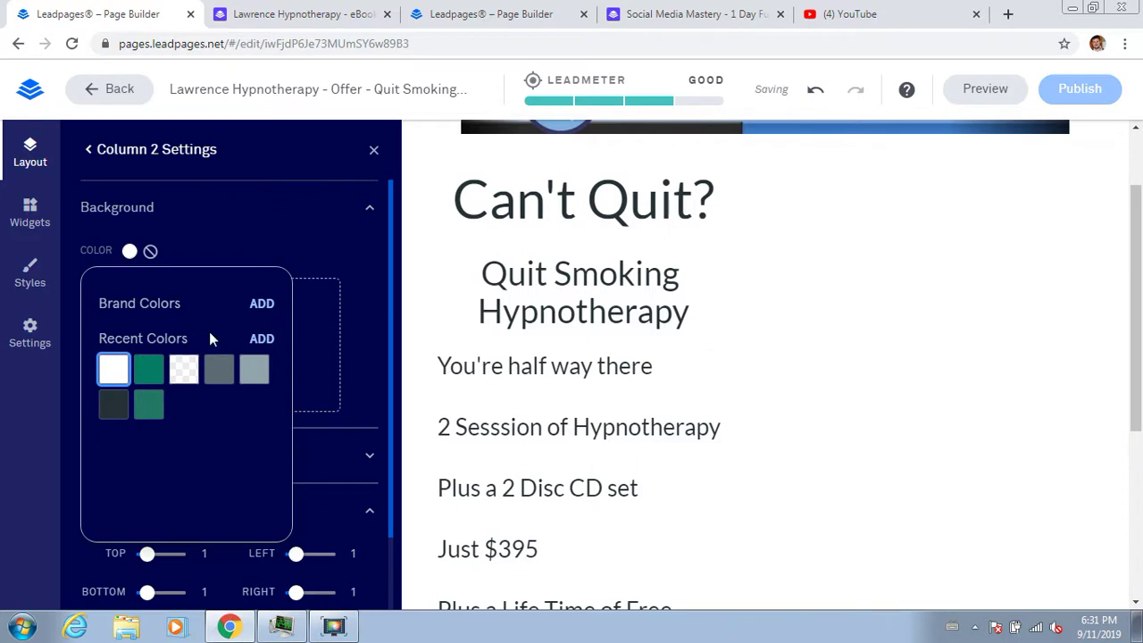
{"action": "left_click", "coordinate": [294, 220]}
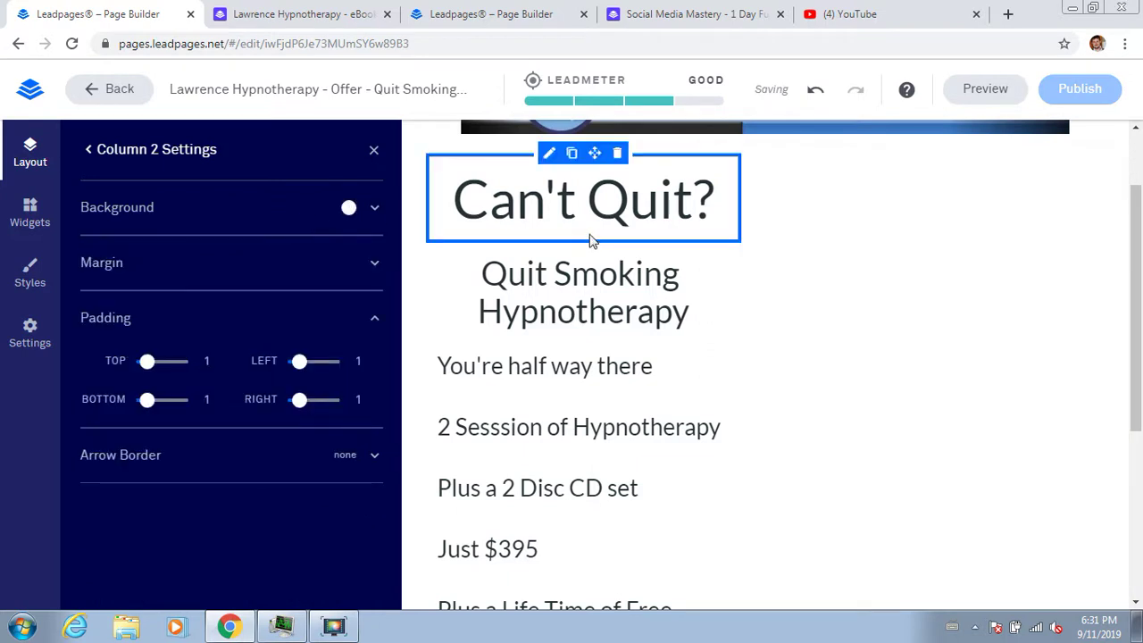
Step: Move the "Can't Quit?" headline out of its column to directly below the logo banner, spanning the full width
{"action": "scroll", "coordinate": [1120, 222], "scroll_direction": "down", "scroll_amount": 1}
{"action": "scroll", "coordinate": [676, 217], "scroll_direction": "up", "scroll_amount": 2}
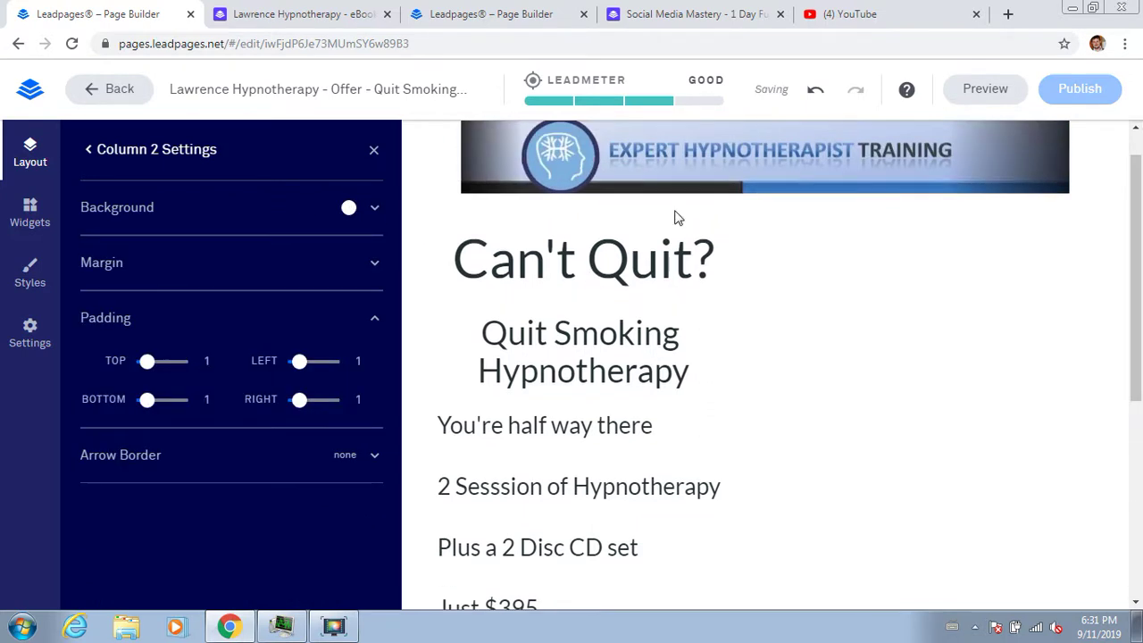
{"action": "left_click_drag", "start_coordinate": [595, 212], "coordinate": [763, 263]}
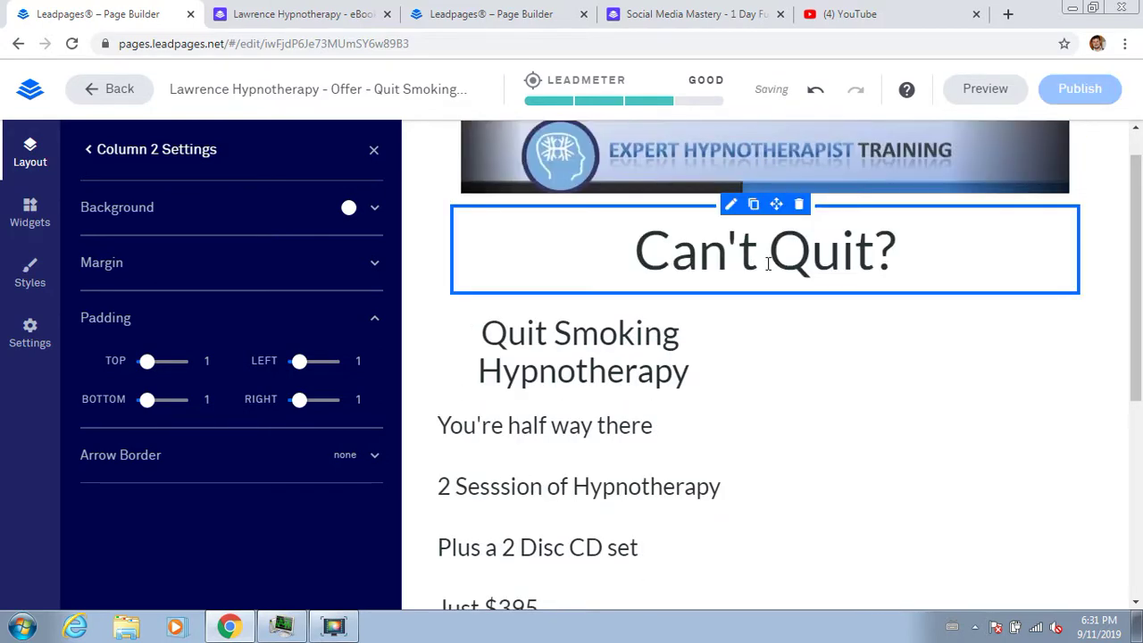
Step: Place an Image widget in the empty column beside the "Quit Smoking Hypnotherapy" headline and offer text
{"action": "left_click_drag", "start_coordinate": [1137, 329], "coordinate": [1139, 410]}
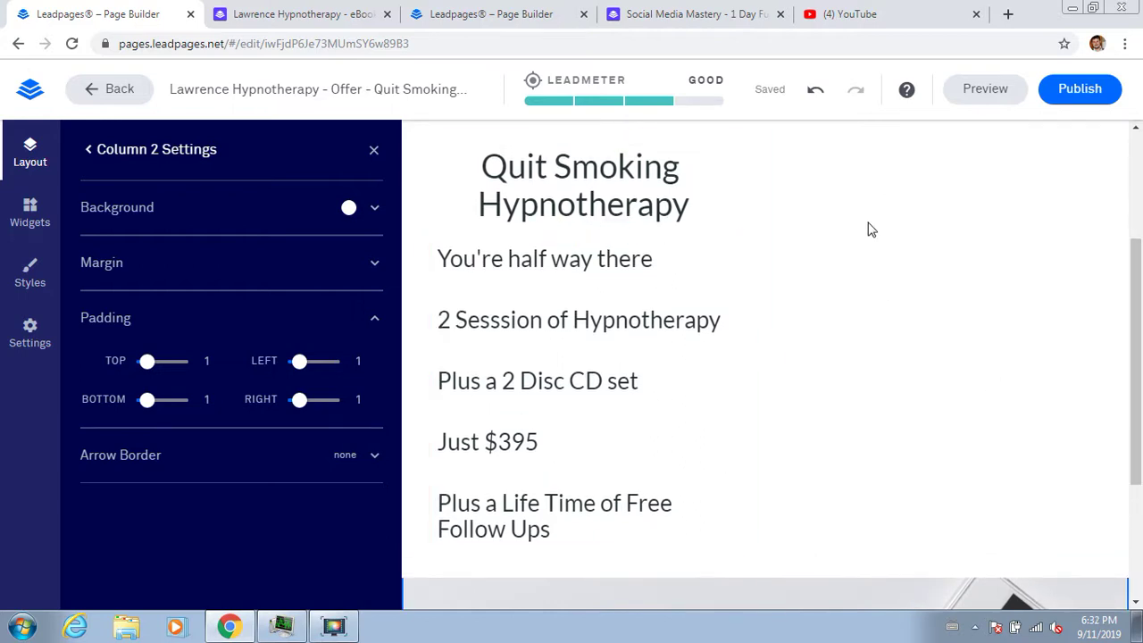
{"action": "left_click", "coordinate": [333, 625]}
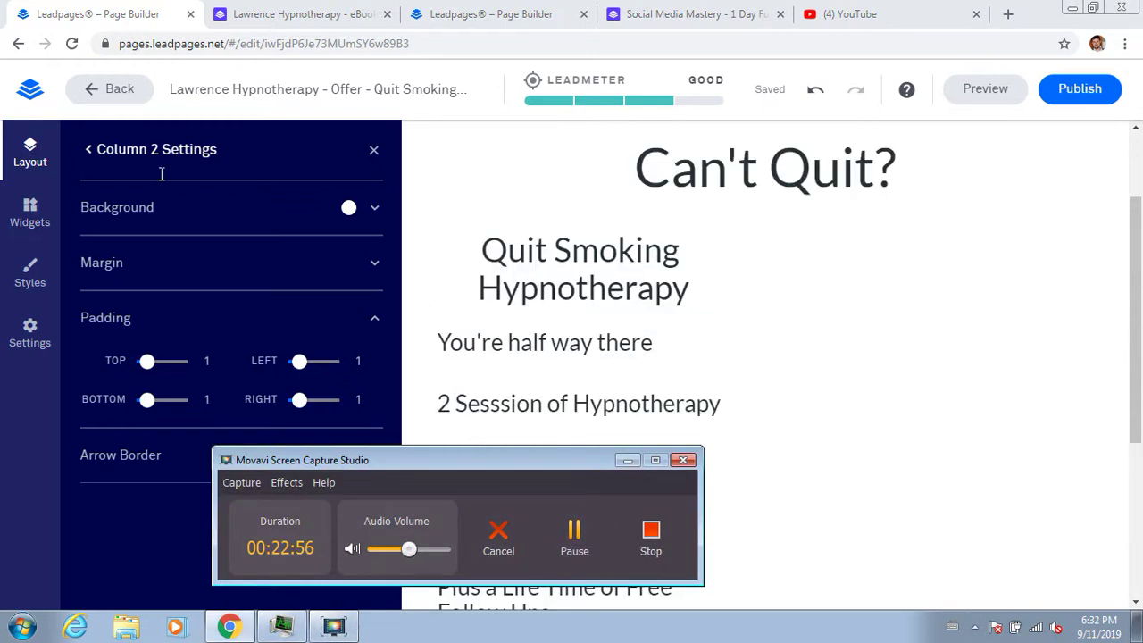
{"action": "left_click", "coordinate": [36, 156]}
{"action": "left_click", "coordinate": [30, 211]}
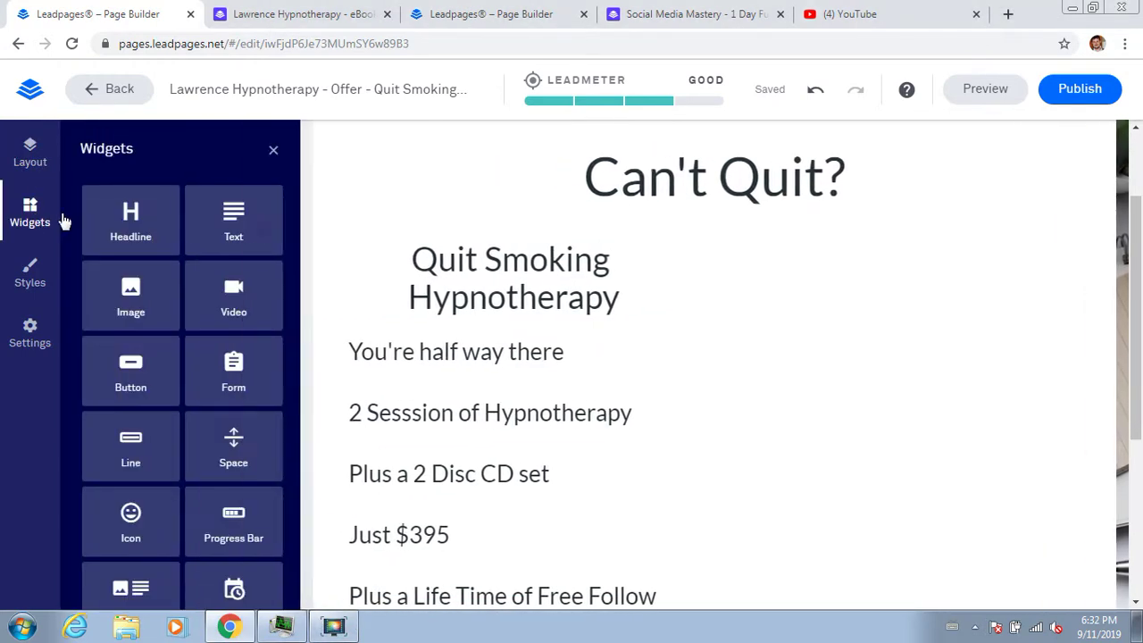
{"action": "left_click_drag", "start_coordinate": [174, 286], "coordinate": [891, 296]}
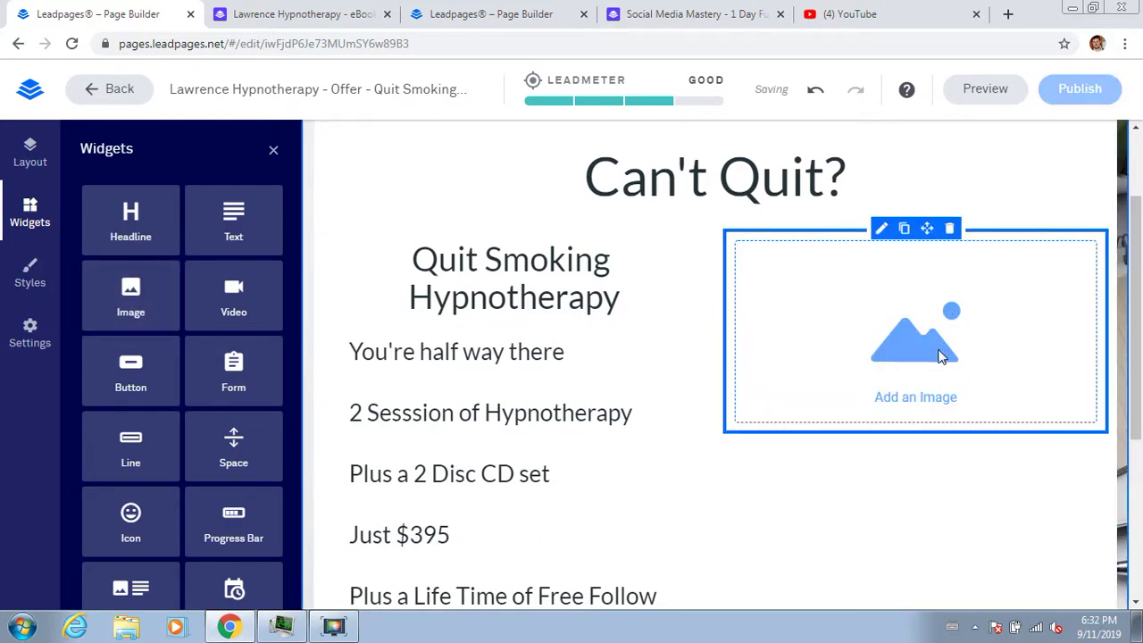
Step: Upload the stubbed-out cigarette image, image5356.png, and insert it into the new Image widget
{"action": "left_click", "coordinate": [880, 231]}
{"action": "left_click", "coordinate": [981, 465]}
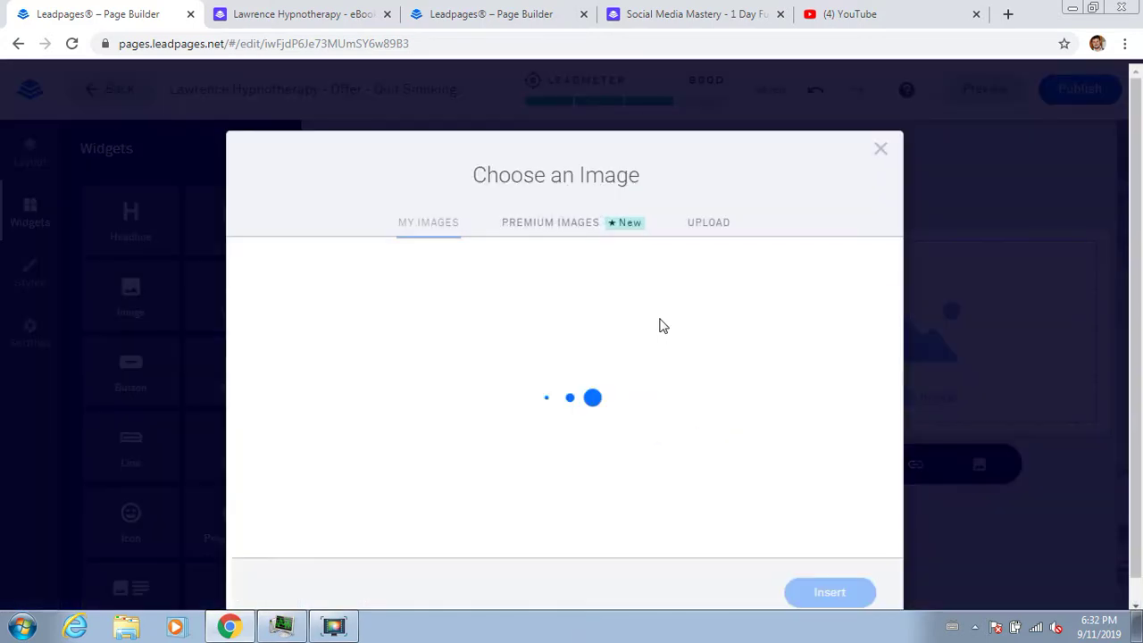
{"action": "left_click", "coordinate": [714, 229]}
{"action": "left_click", "coordinate": [333, 626]}
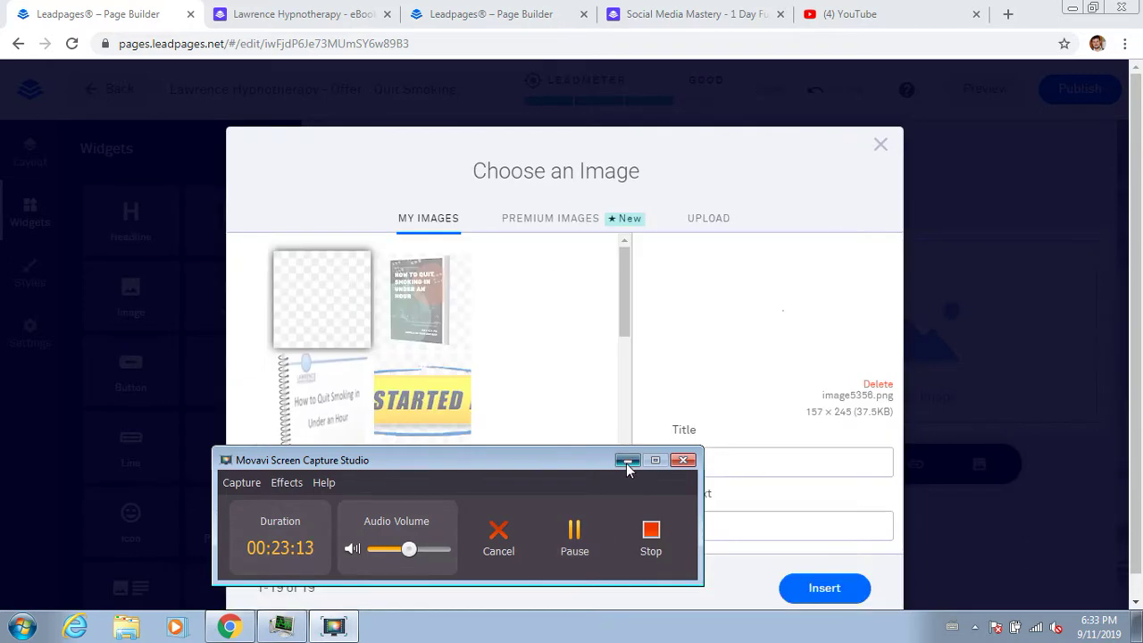
{"action": "left_click", "coordinate": [628, 460]}
{"action": "left_click", "coordinate": [812, 591]}
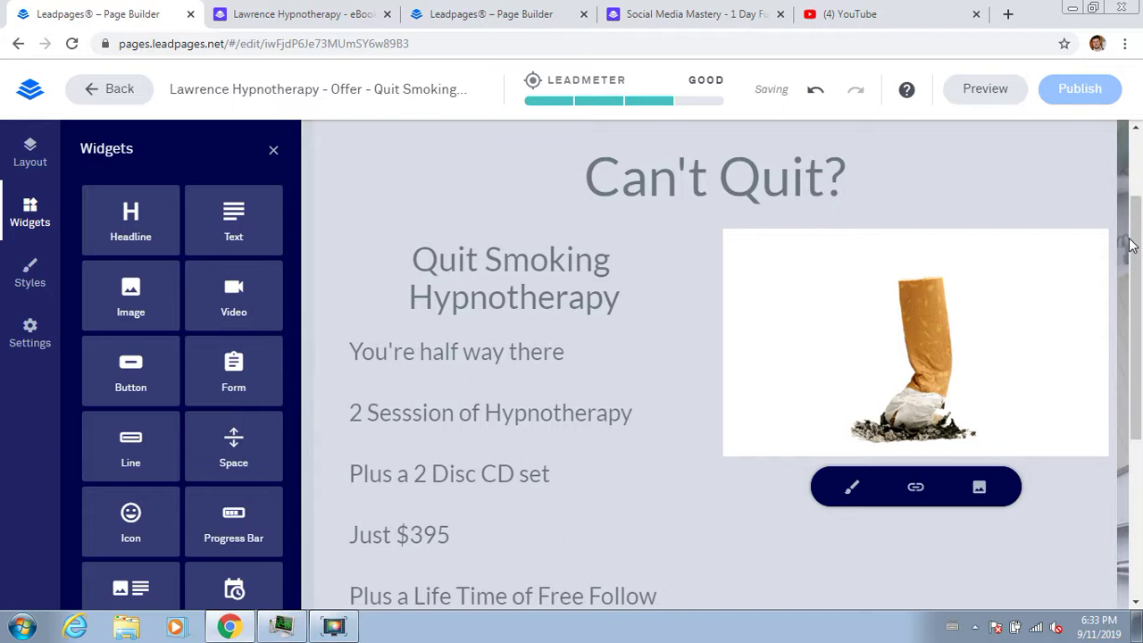
Step: Place a second Image widget directly below the cigarette image in the same column
{"action": "scroll", "coordinate": [1138, 293], "scroll_direction": "down", "scroll_amount": 1}
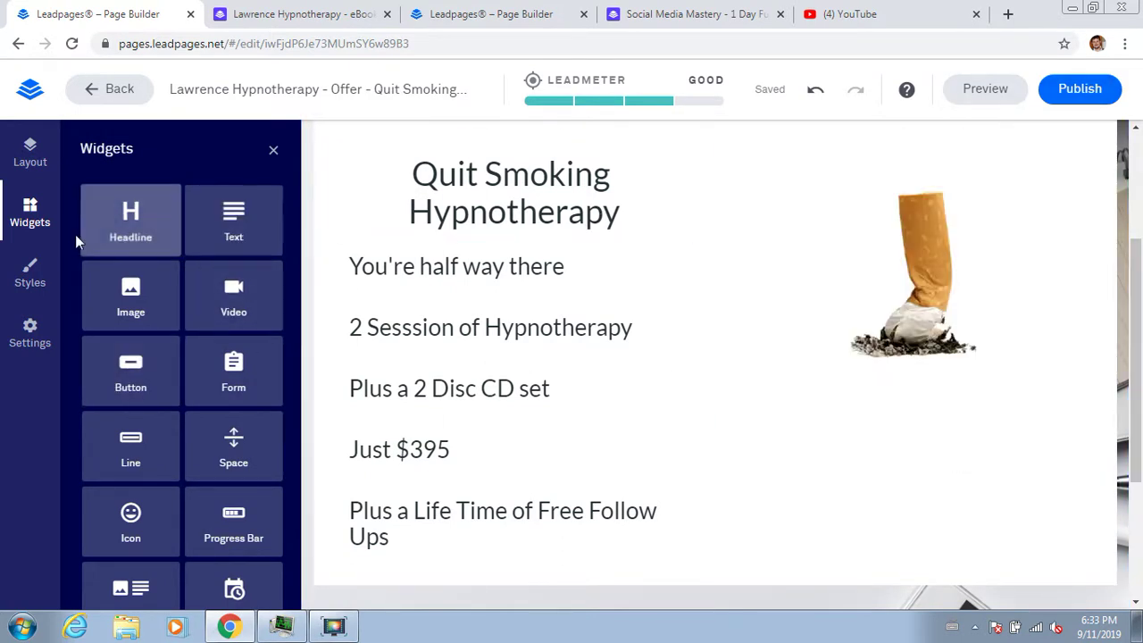
{"action": "left_click_drag", "start_coordinate": [176, 297], "coordinate": [912, 481]}
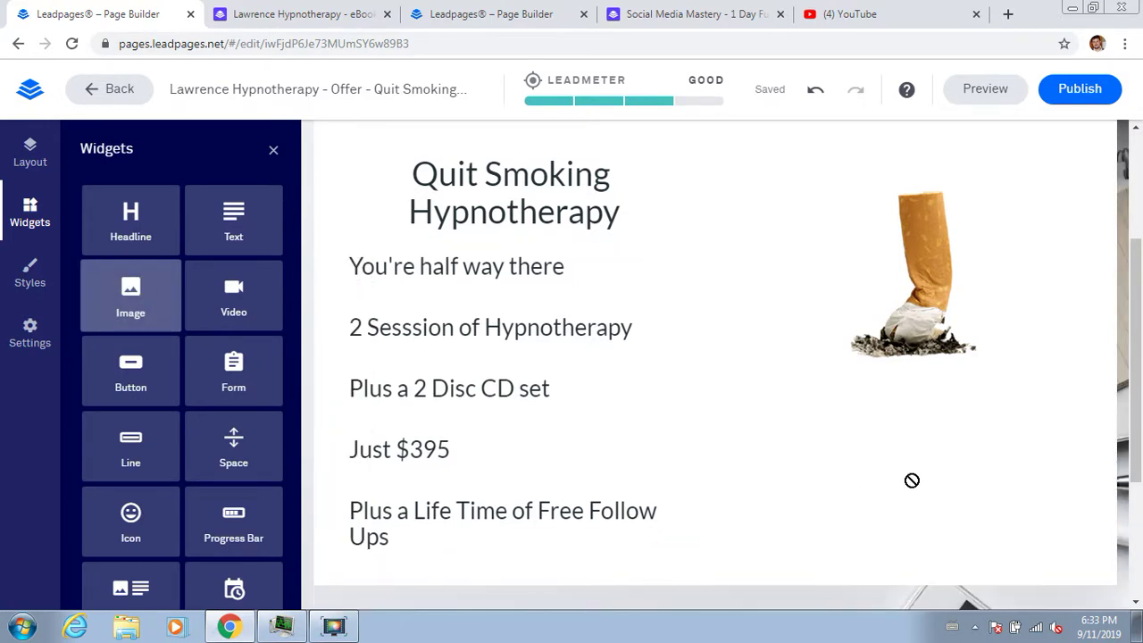
{"action": "left_click_drag", "start_coordinate": [917, 389], "coordinate": [914, 332]}
{"action": "left_click_drag", "start_coordinate": [909, 411], "coordinate": [907, 435]}
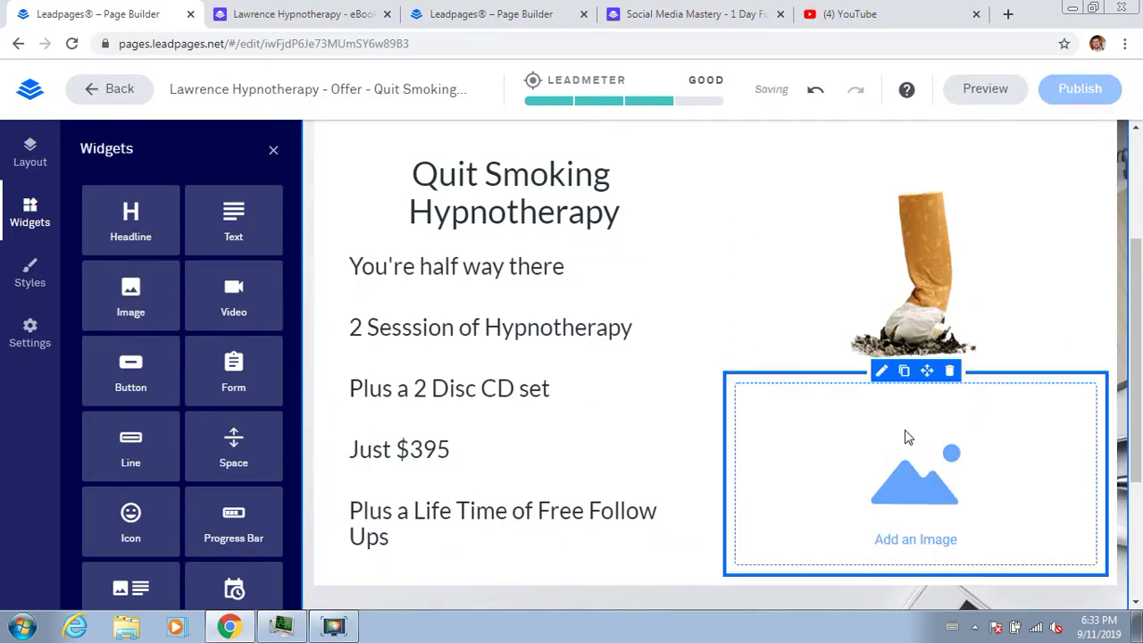
Step: Insert the yellow "GET STARTED NOW!" image from the saved images into the empty Image widget below the cigarette image
{"action": "left_click", "coordinate": [881, 371]}
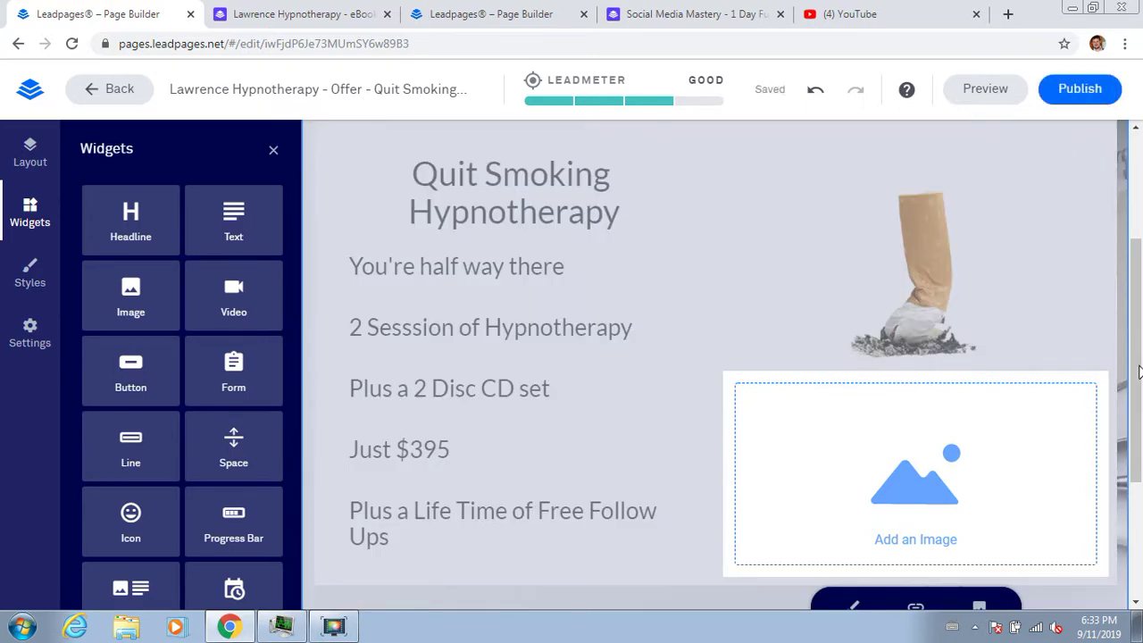
{"action": "left_click", "coordinate": [1137, 366]}
{"action": "scroll", "coordinate": [894, 340], "scroll_direction": "down", "scroll_amount": 1}
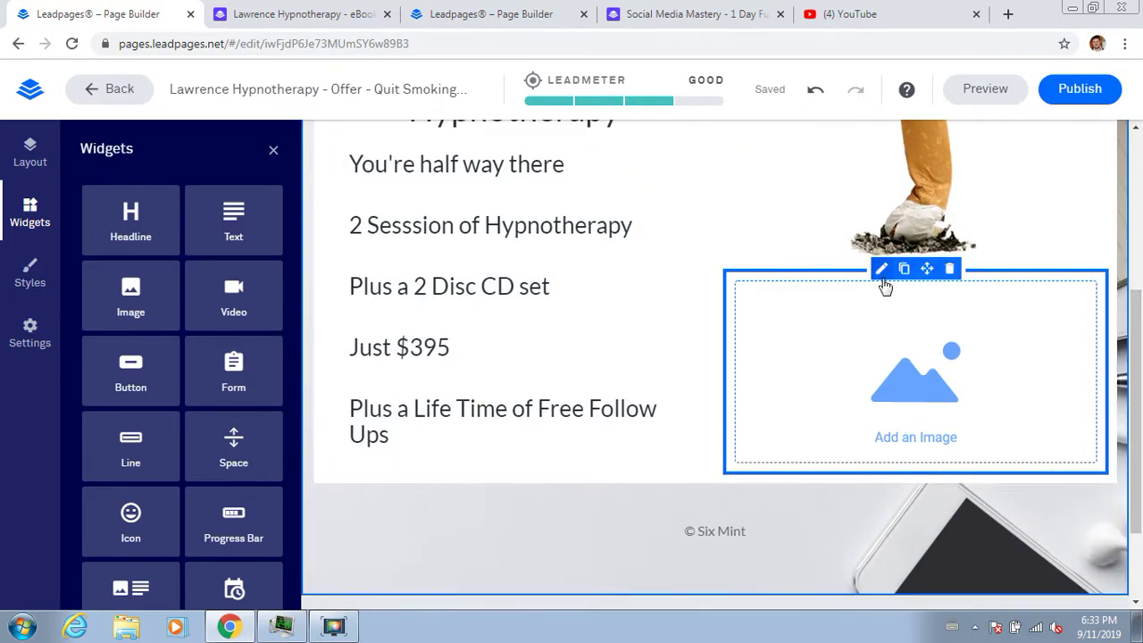
{"action": "left_click", "coordinate": [882, 270]}
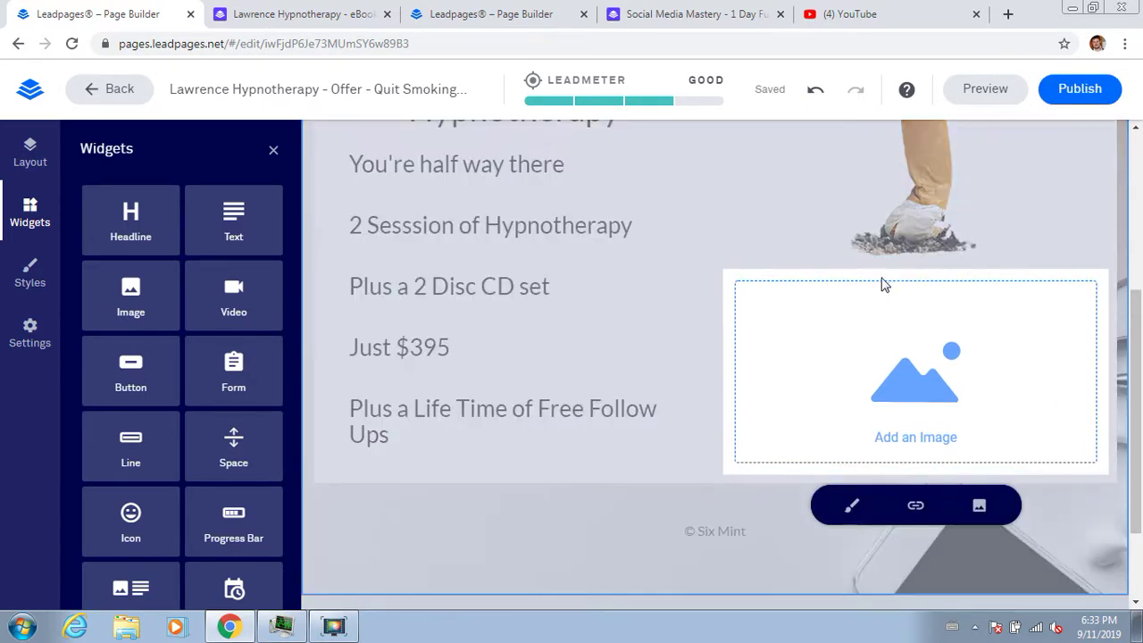
{"action": "left_click", "coordinate": [852, 510]}
{"action": "left_click", "coordinate": [980, 506]}
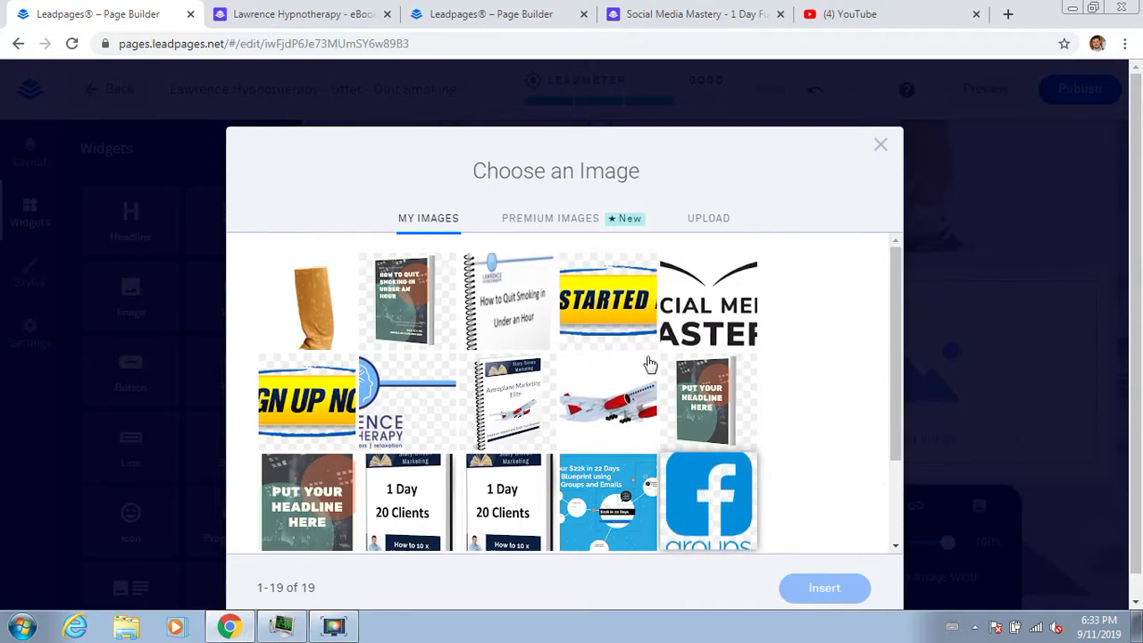
{"action": "left_click", "coordinate": [606, 309]}
{"action": "left_click", "coordinate": [815, 589]}
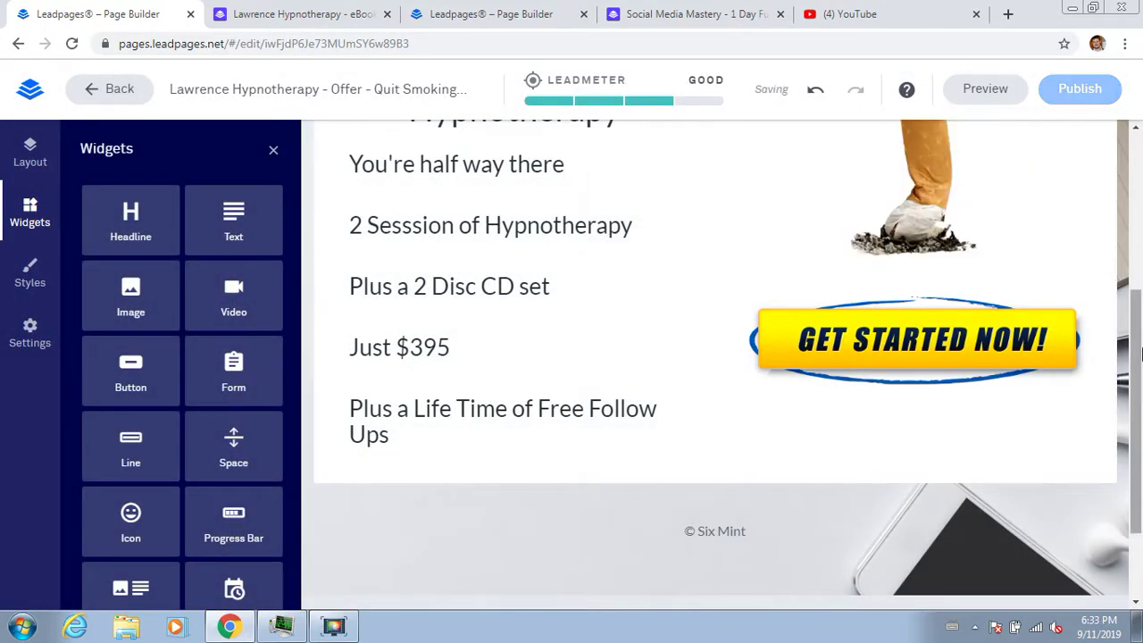
Step: Publish the offer page on the storydrivenmarketing.lpages.co domain with its suggested slug and close the publishing dialog
{"action": "left_click_drag", "start_coordinate": [1136, 364], "coordinate": [1137, 274]}
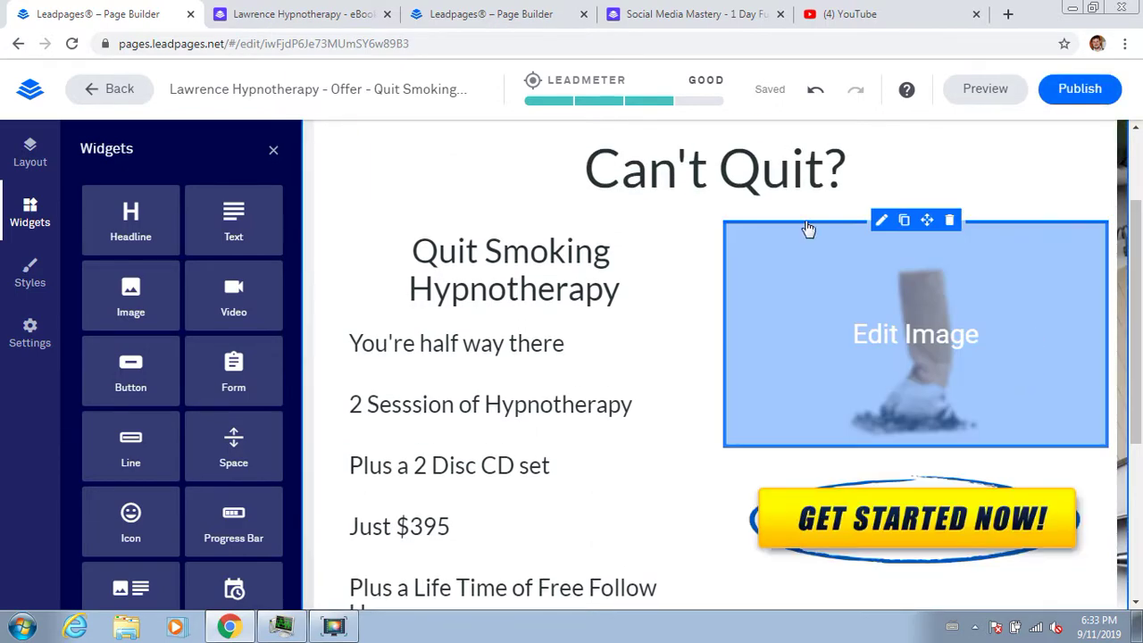
{"action": "left_click", "coordinate": [1075, 101]}
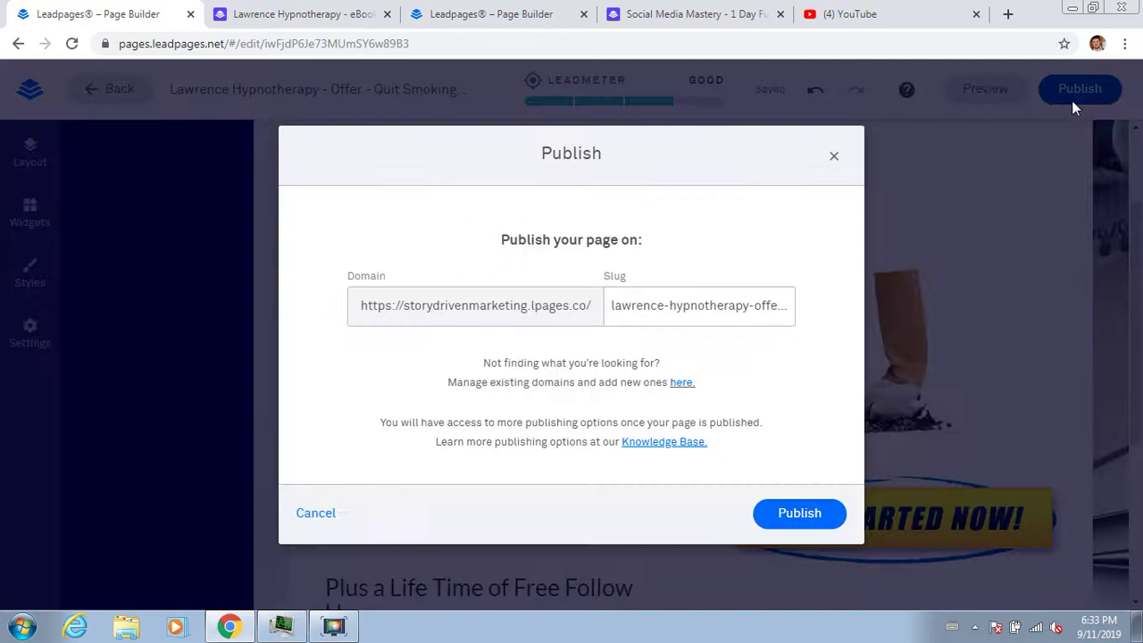
{"action": "left_click", "coordinate": [797, 514]}
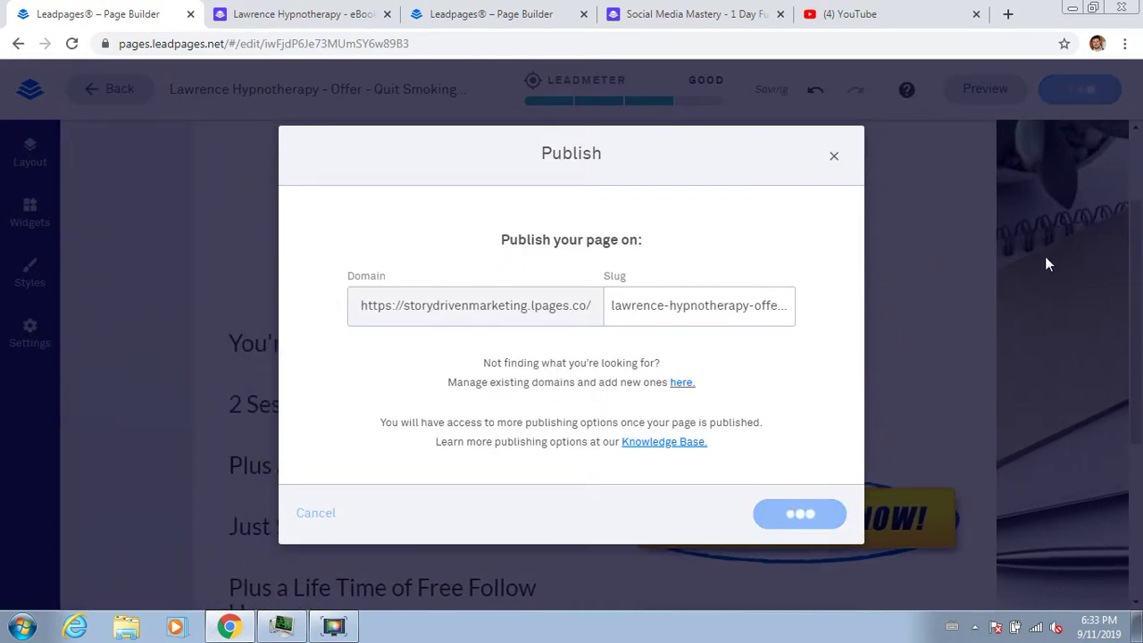
{"action": "left_click", "coordinate": [834, 157]}
Step: Open the published offer page in a new browser tab, review it and compare it with the eBook giveaway page
{"action": "left_click", "coordinate": [1104, 97]}
{"action": "right_click", "coordinate": [940, 180]}
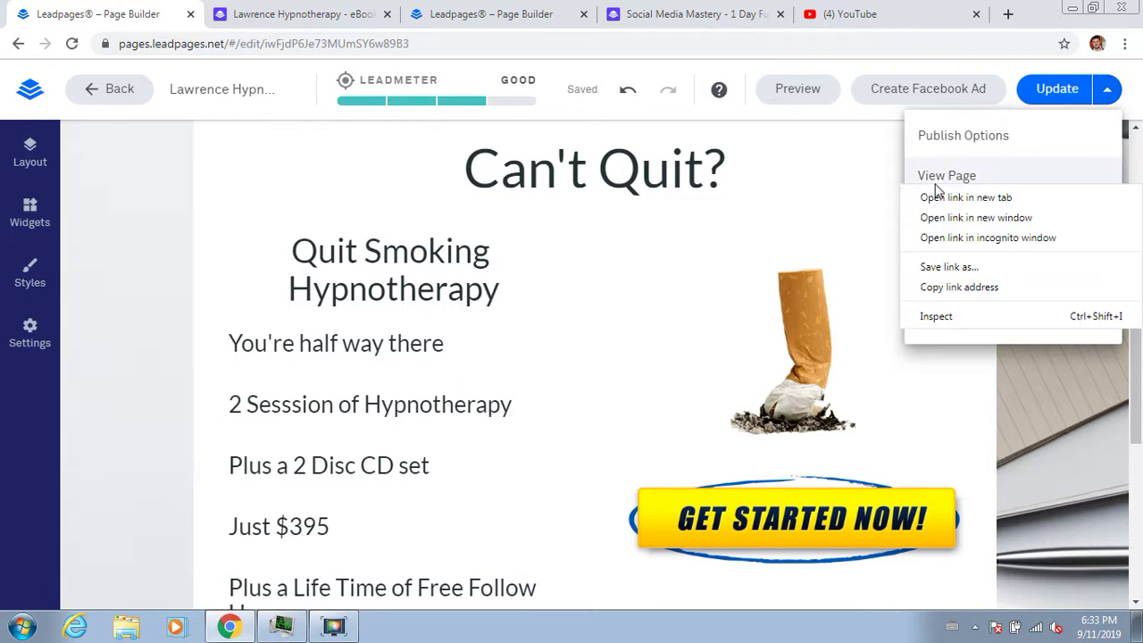
{"action": "left_click", "coordinate": [959, 196]}
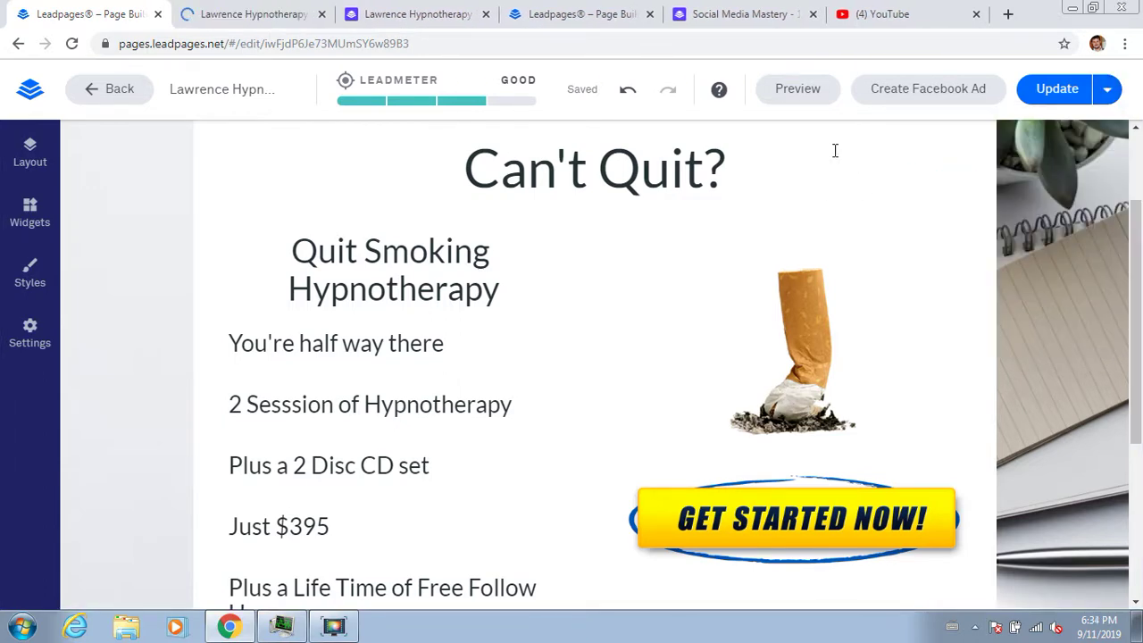
{"action": "left_click", "coordinate": [258, 11]}
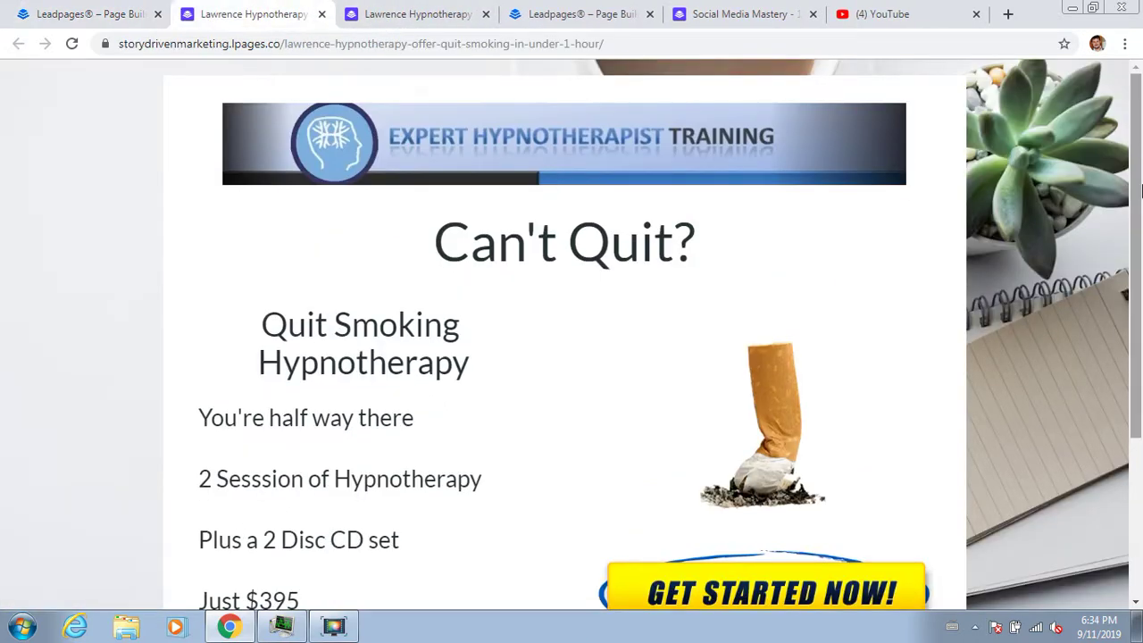
{"action": "left_click_drag", "start_coordinate": [1138, 189], "coordinate": [1141, 290]}
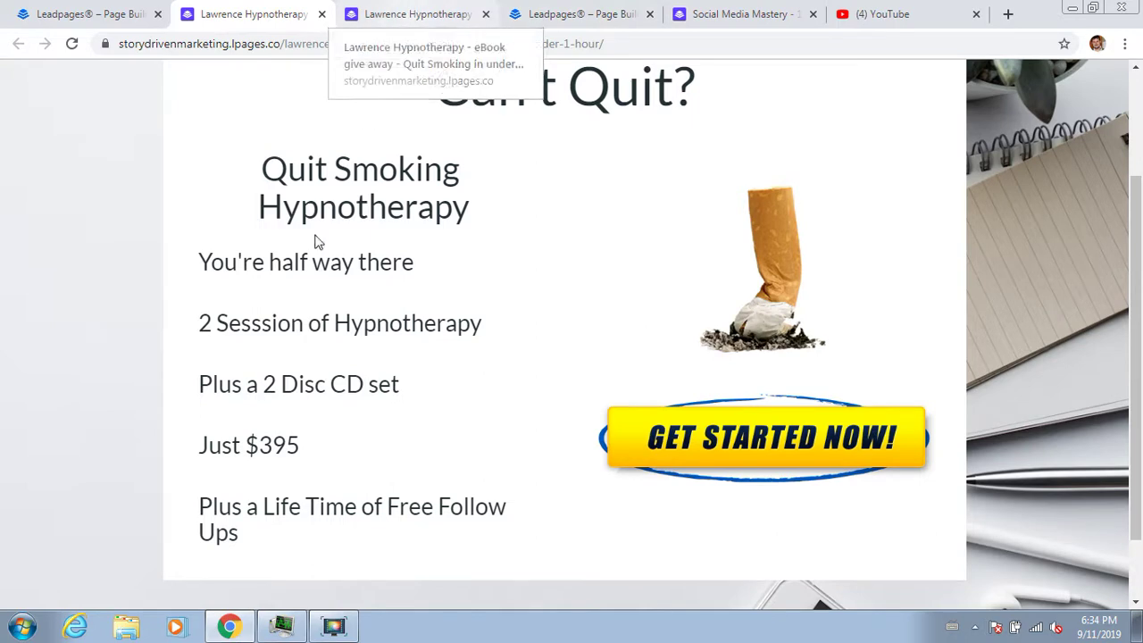
{"action": "left_click", "coordinate": [396, 11]}
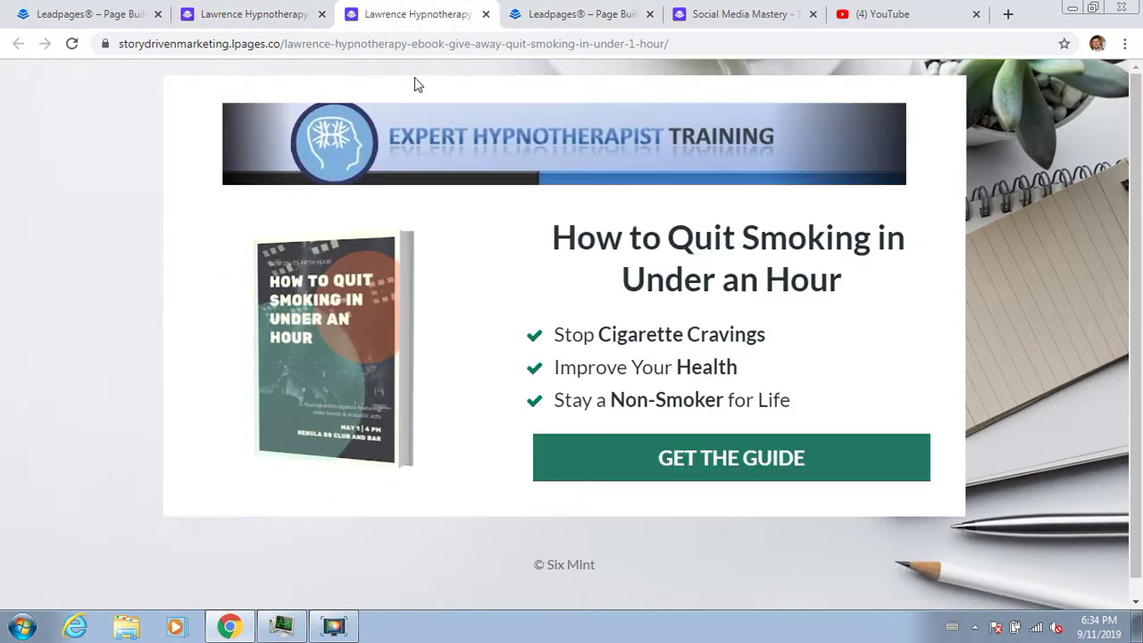
{"action": "left_click", "coordinate": [263, 18]}
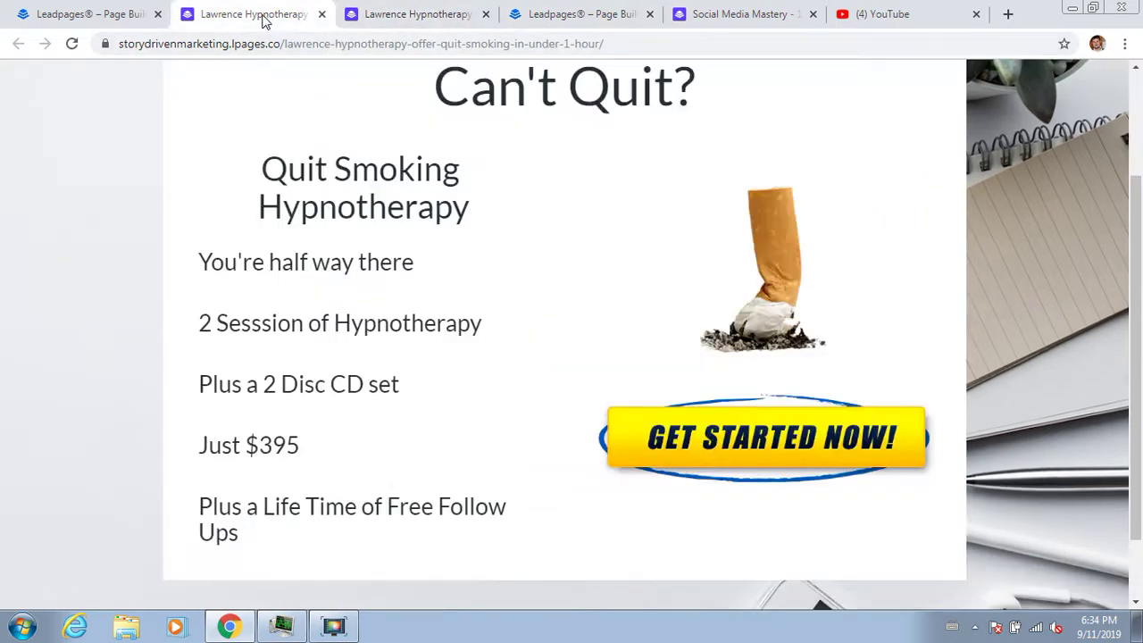
Step: In the page editor, format the four offer lines below "You're half way there" as a checkmark list
{"action": "left_click", "coordinate": [100, 11]}
{"action": "scroll", "coordinate": [803, 402], "scroll_direction": "down", "scroll_amount": 2}
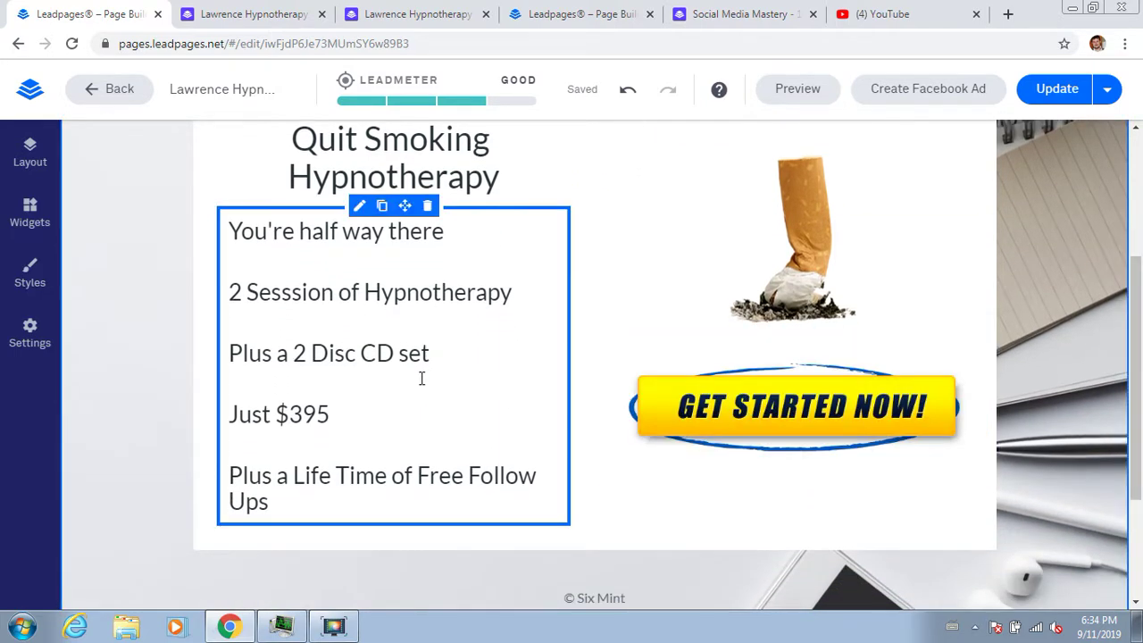
{"action": "left_click", "coordinate": [422, 379]}
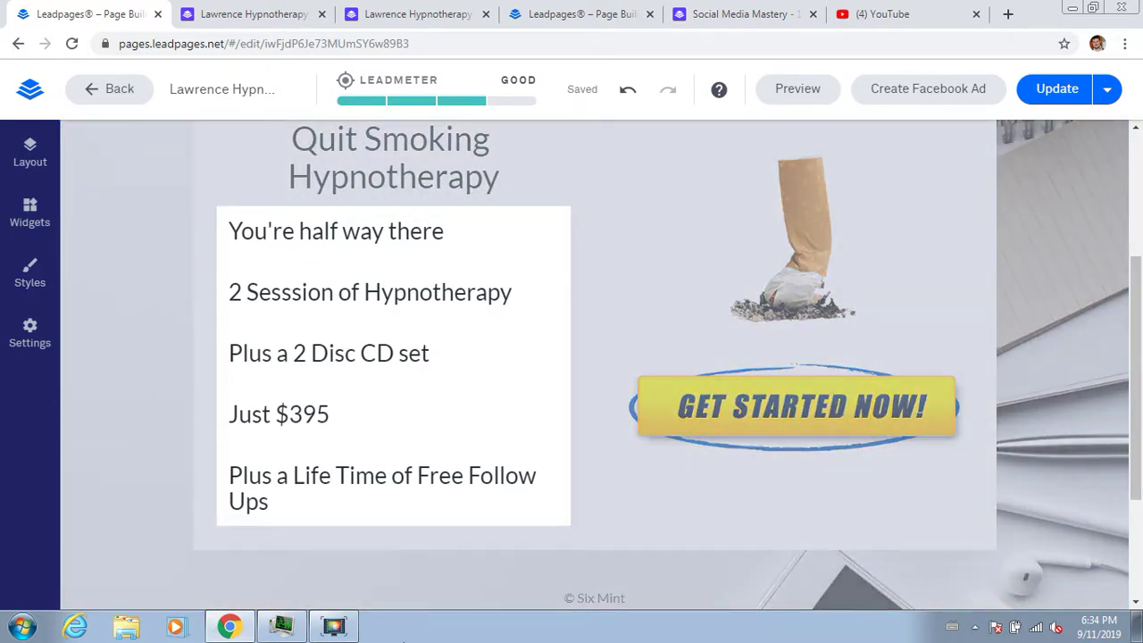
{"action": "left_click", "coordinate": [351, 630]}
{"action": "left_click", "coordinate": [635, 398]}
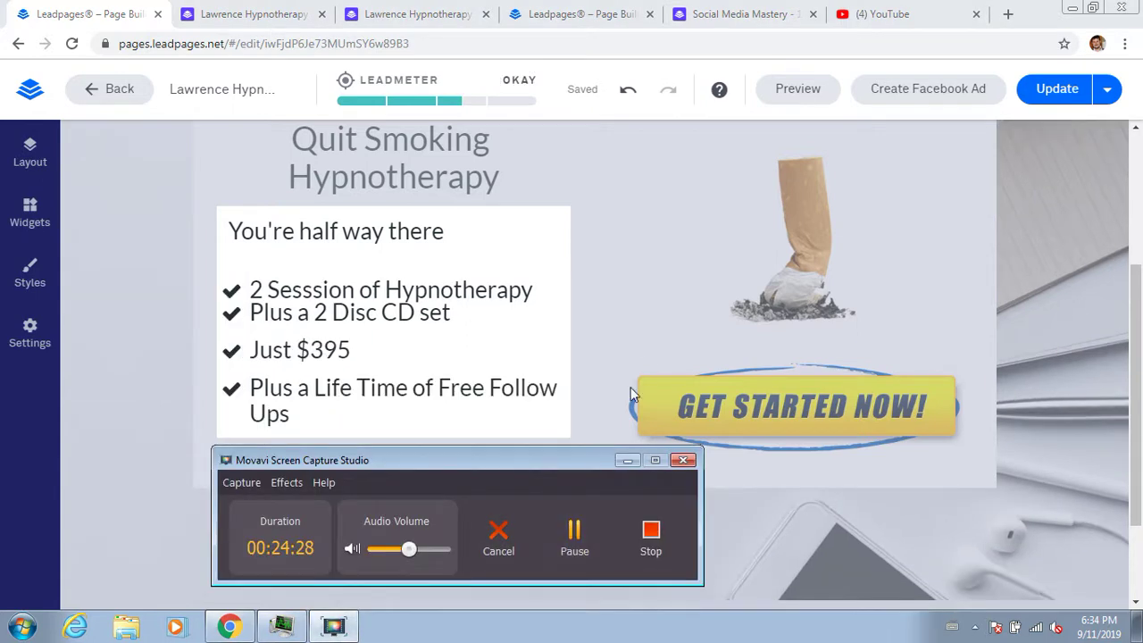
{"action": "left_click", "coordinate": [627, 461]}
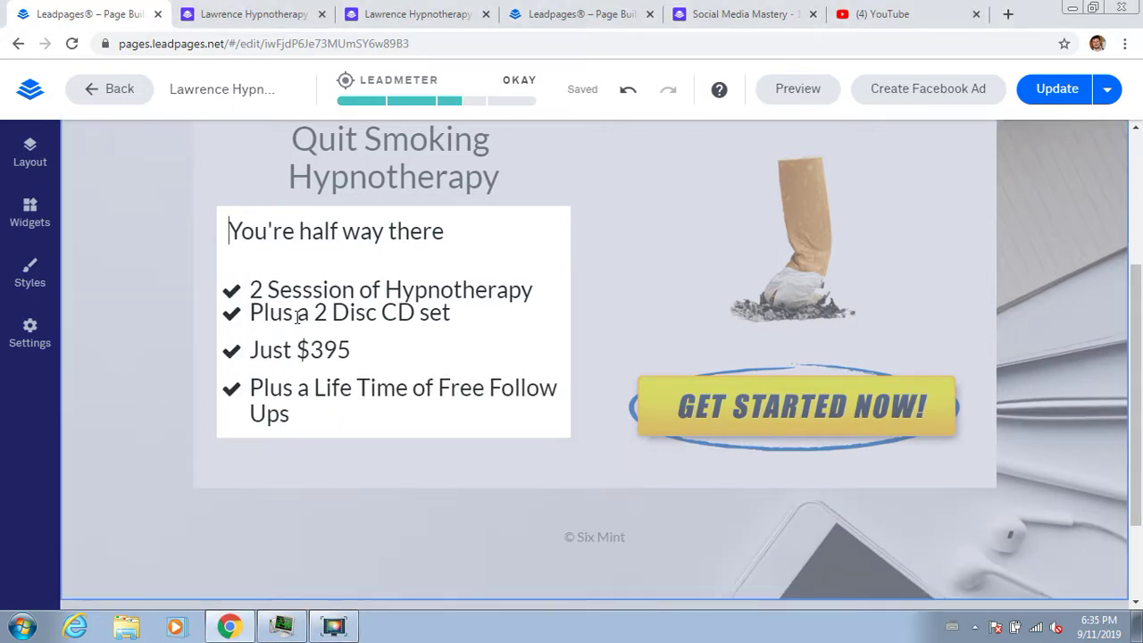
{"action": "left_click", "coordinate": [363, 265]}
{"action": "left_click", "coordinate": [666, 223]}
{"action": "left_click", "coordinate": [362, 207]}
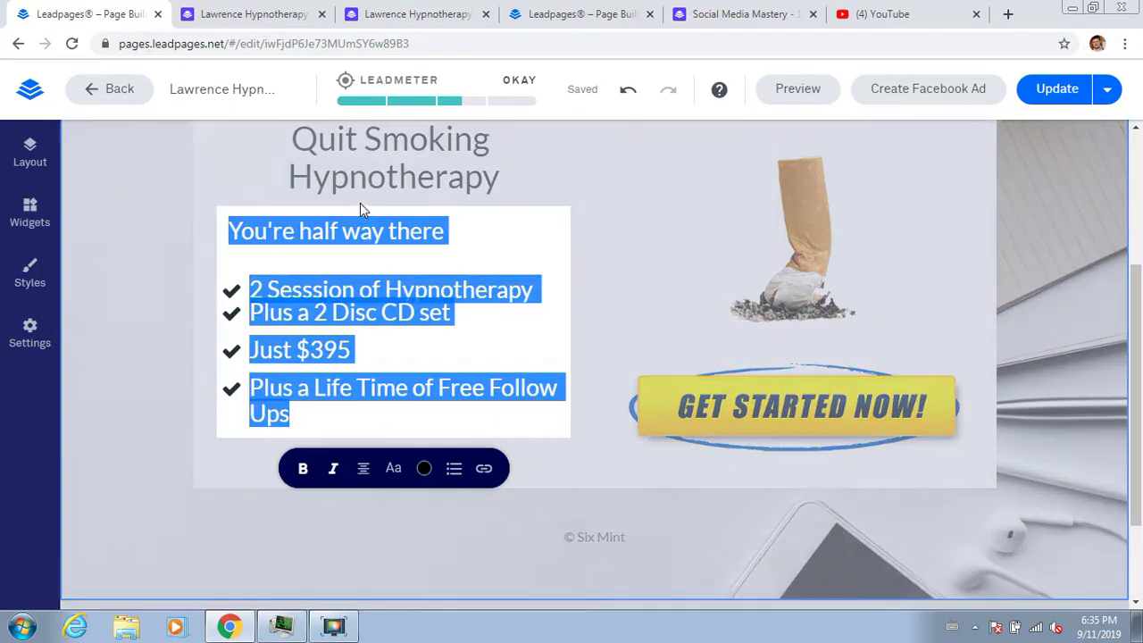
{"action": "left_click", "coordinate": [456, 476]}
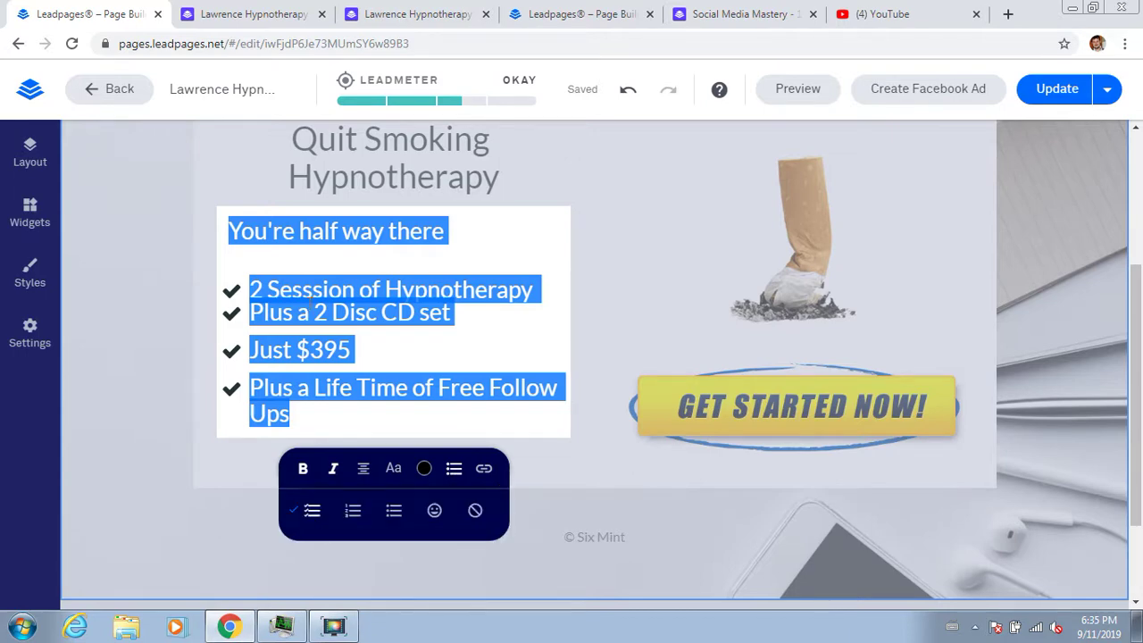
{"action": "left_click", "coordinate": [144, 294]}
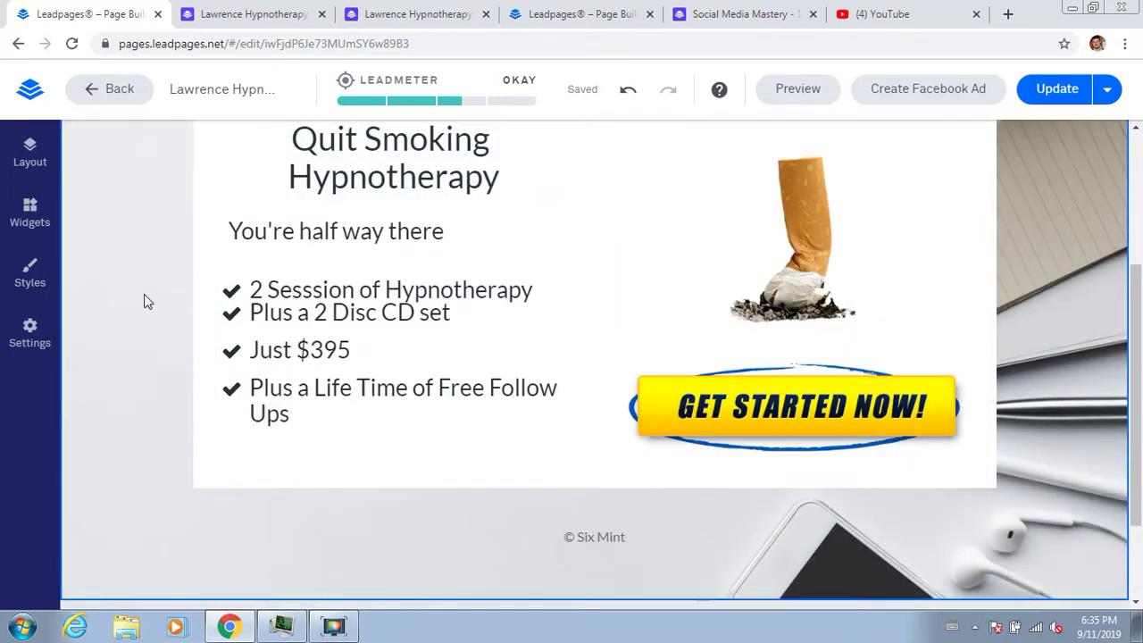
Step: Try to even out the gap between the hypnotherapy session and "Plus a 2 Disc CD set" list items with a line break
{"action": "left_click", "coordinate": [367, 310]}
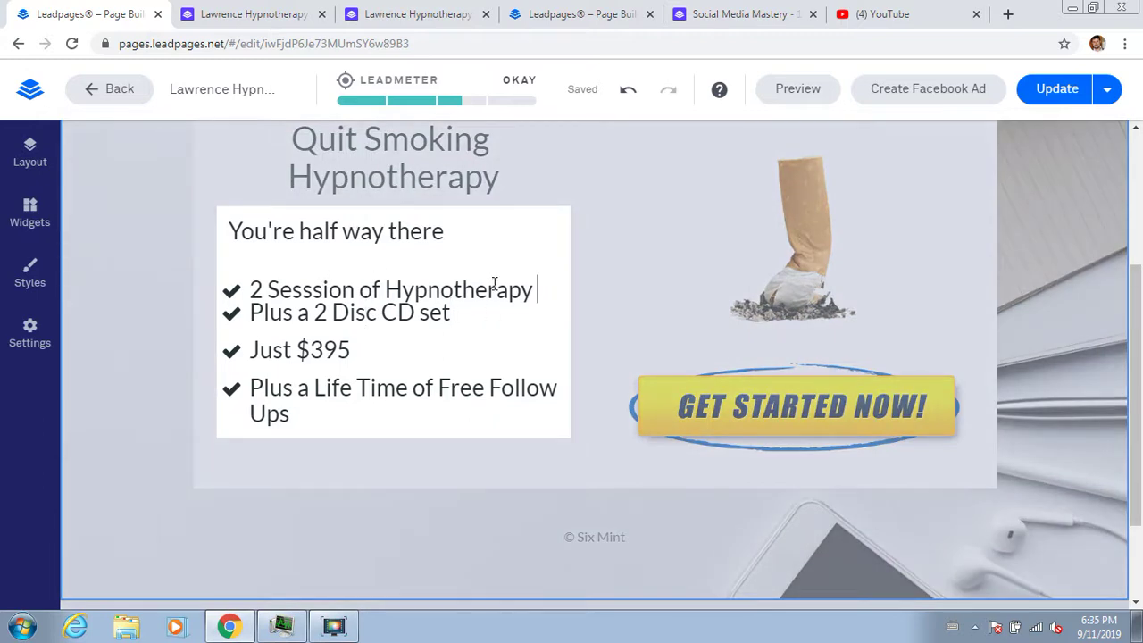
{"action": "key", "text": "Return"}
{"action": "key", "text": "Return"}
{"action": "key", "text": "BackSpace"}
{"action": "left_click_drag", "start_coordinate": [458, 316], "coordinate": [251, 288]}
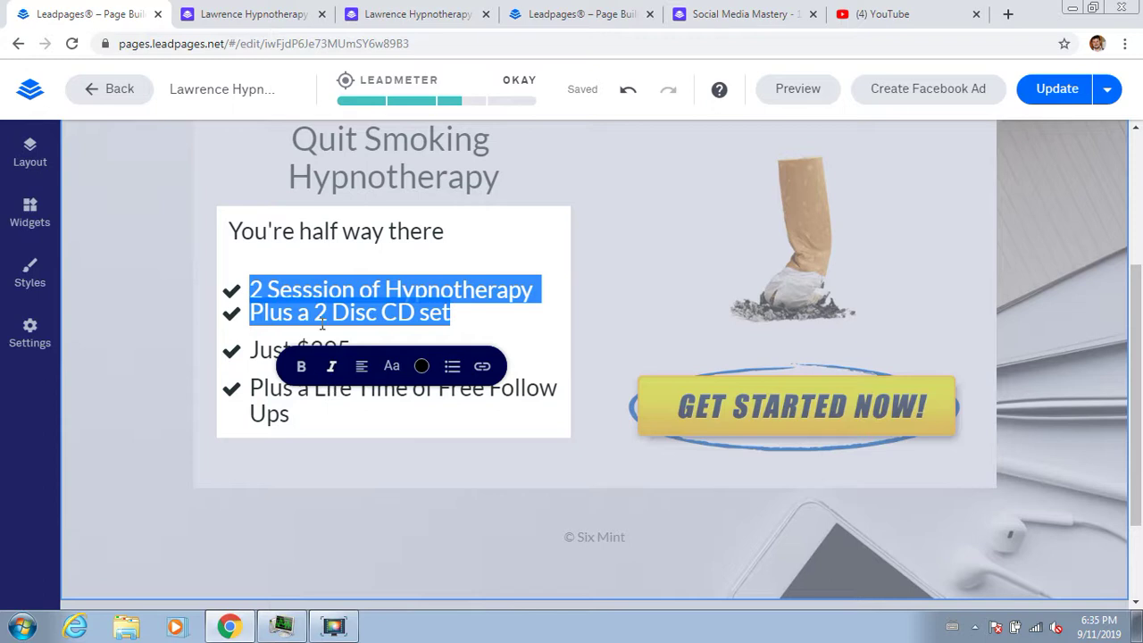
{"action": "left_click", "coordinate": [402, 237]}
{"action": "left_click_drag", "start_coordinate": [474, 315], "coordinate": [289, 420]}
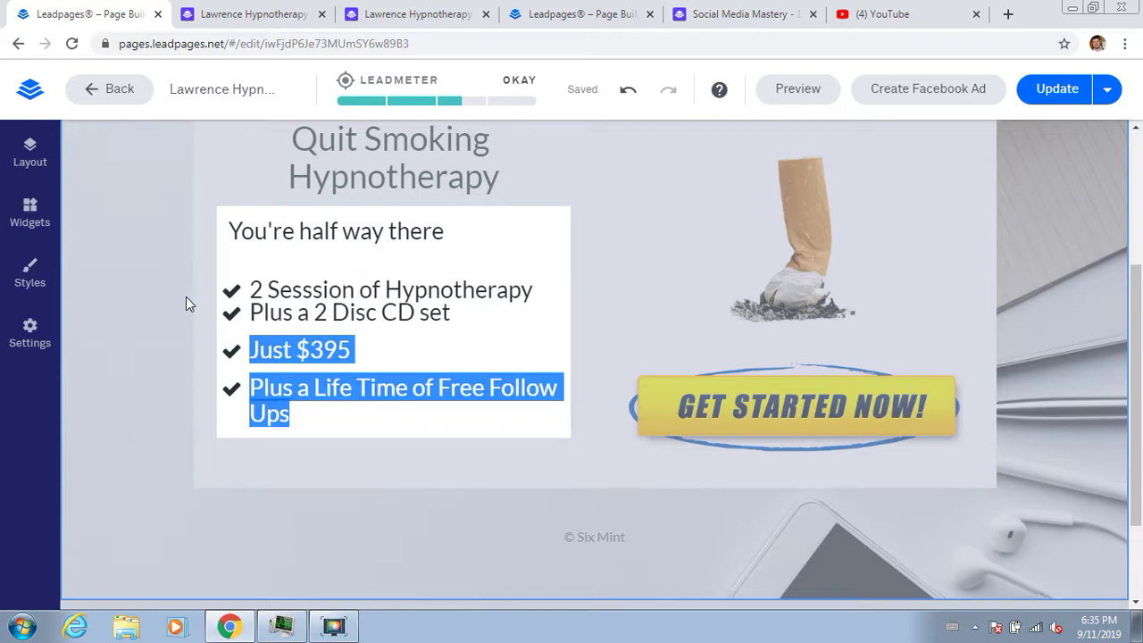
{"action": "left_click_drag", "start_coordinate": [452, 314], "coordinate": [234, 287]}
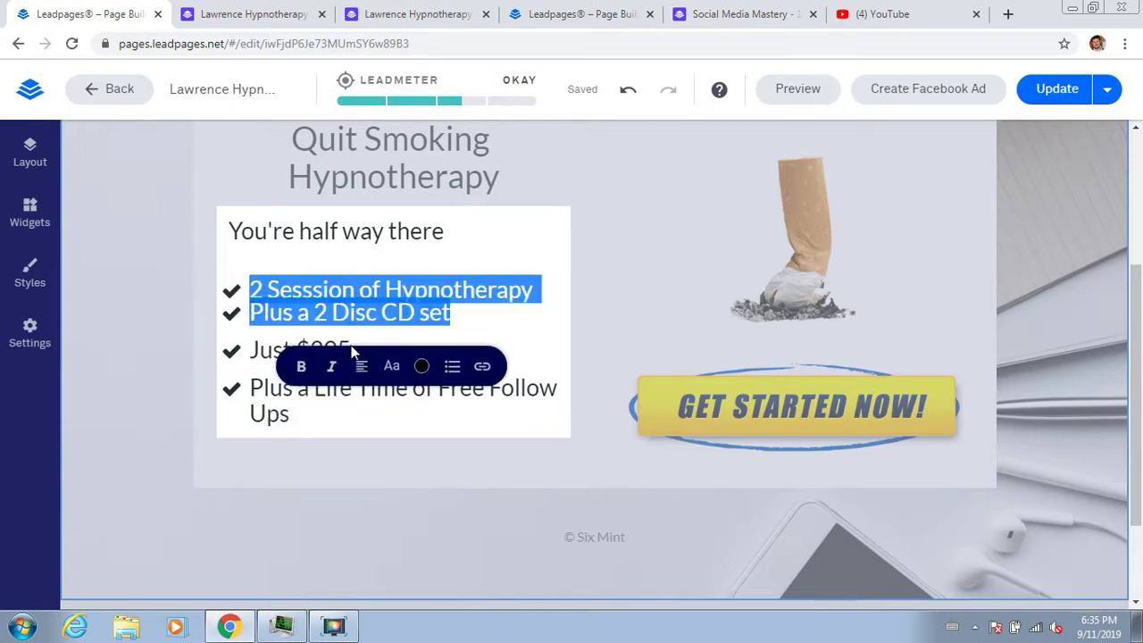
{"action": "left_click", "coordinate": [628, 259]}
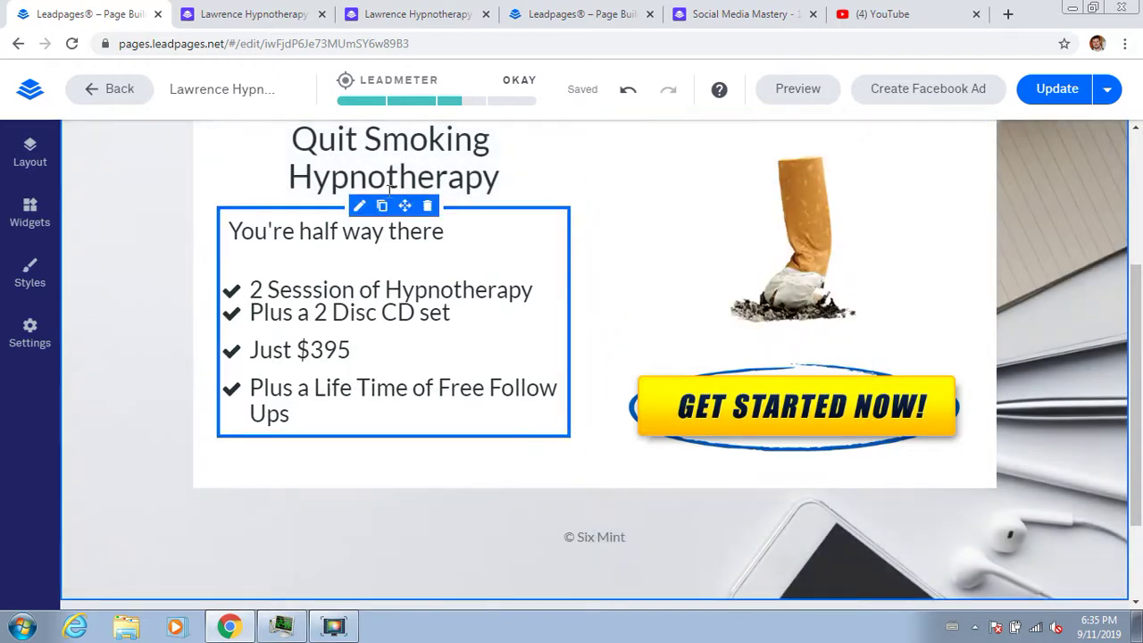
{"action": "left_click", "coordinate": [360, 209]}
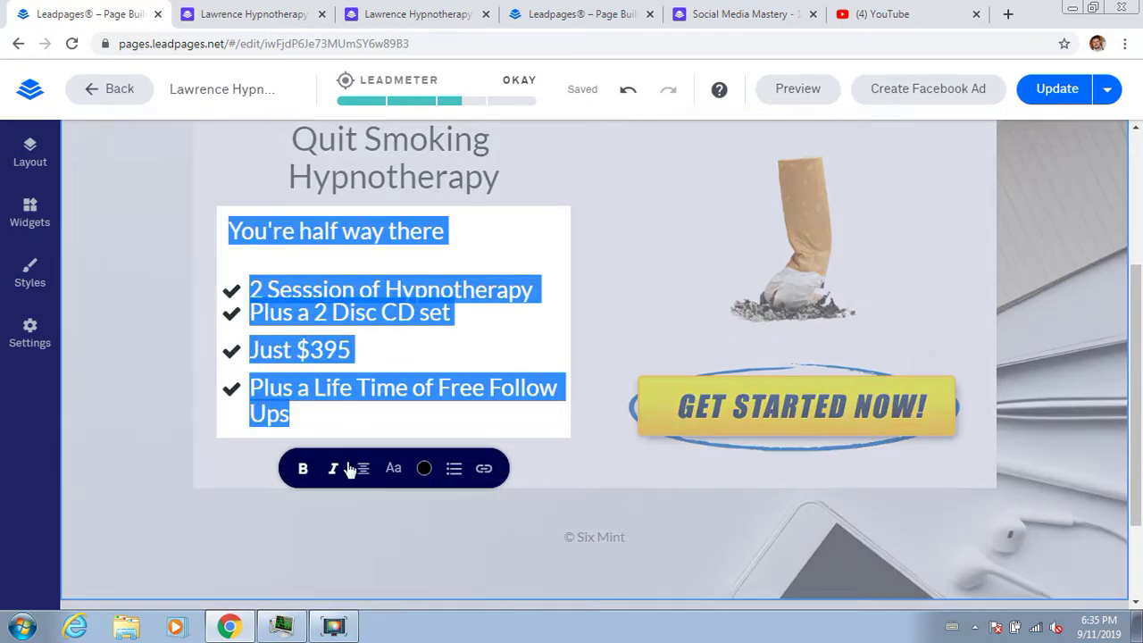
{"action": "left_click", "coordinate": [487, 472]}
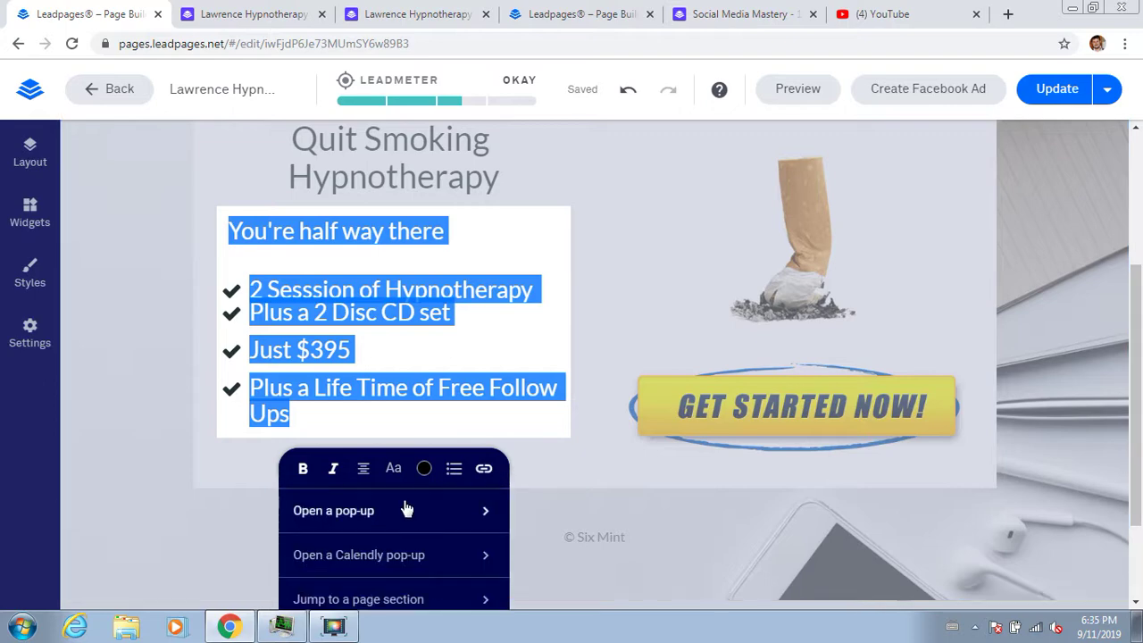
{"action": "left_click", "coordinate": [613, 324]}
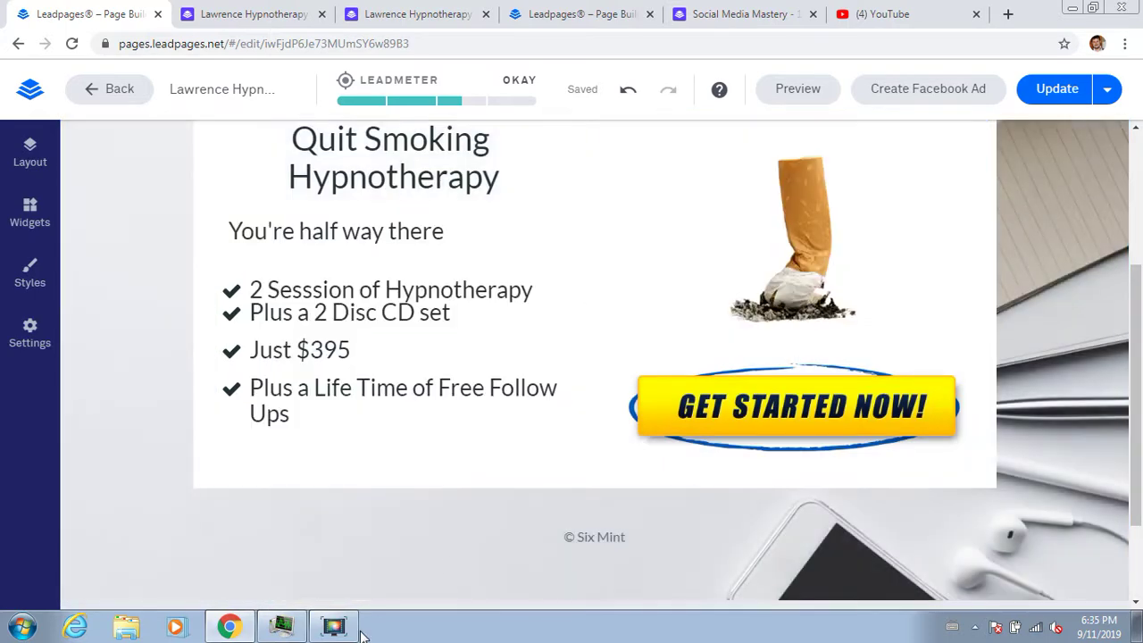
Step: Set the line spacing of the entire offer text, including the checkmark list, to 3
{"action": "left_click", "coordinate": [355, 631]}
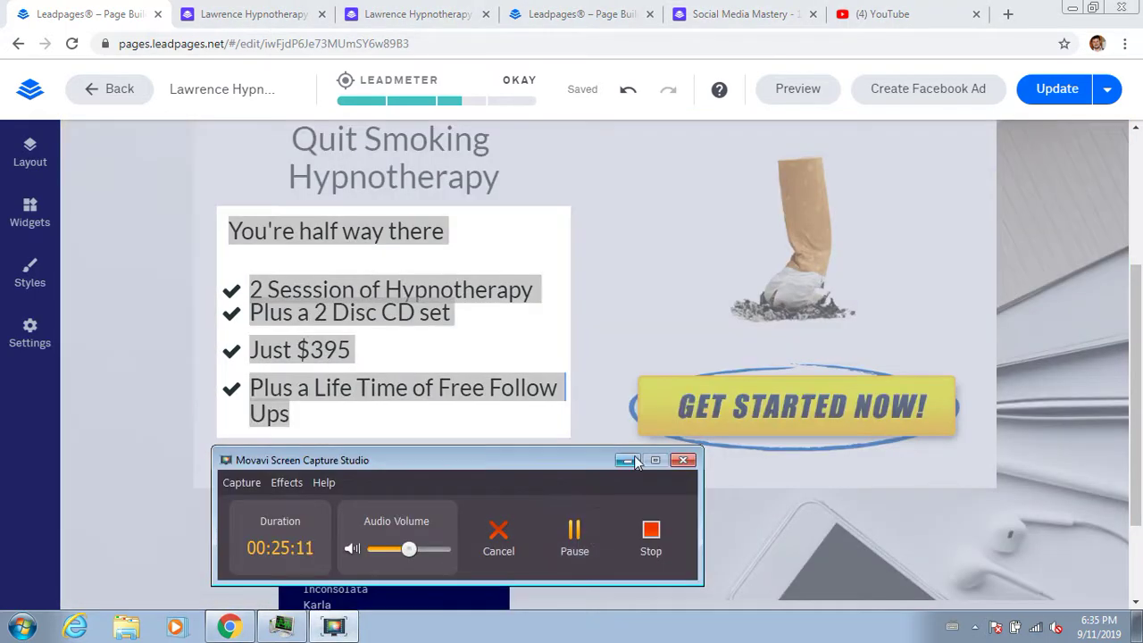
{"action": "left_click", "coordinate": [629, 460]}
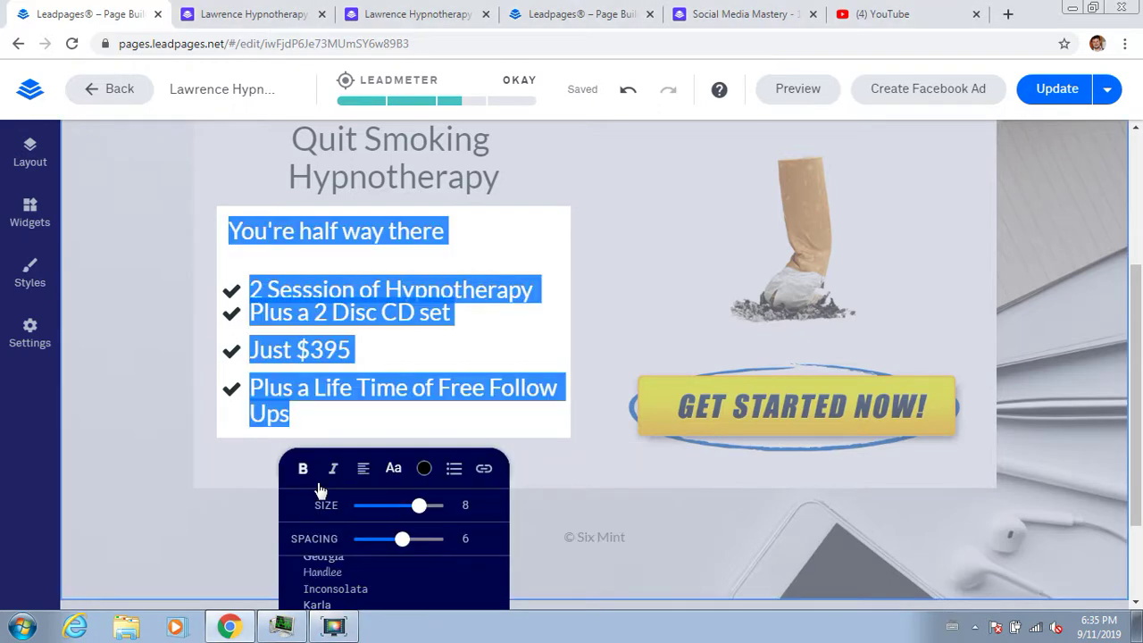
{"action": "left_click", "coordinate": [394, 473]}
{"action": "left_click", "coordinate": [393, 474]}
{"action": "left_click_drag", "start_coordinate": [404, 540], "coordinate": [359, 570]}
{"action": "left_click", "coordinate": [393, 591]}
{"action": "left_click", "coordinate": [393, 592]}
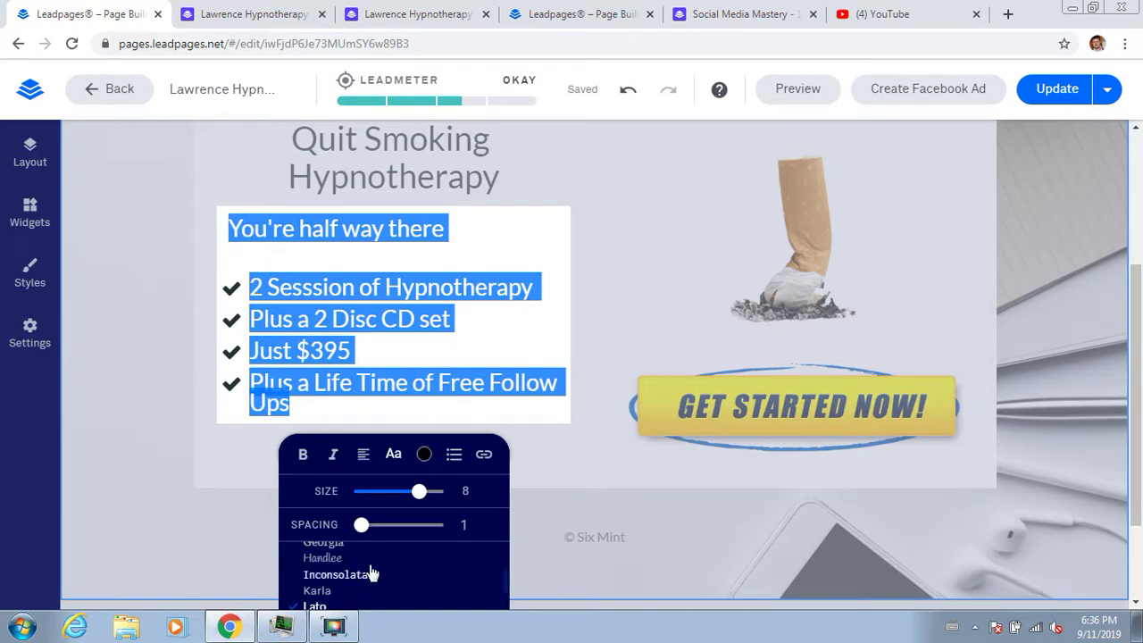
{"action": "left_click_drag", "start_coordinate": [361, 524], "coordinate": [375, 527]}
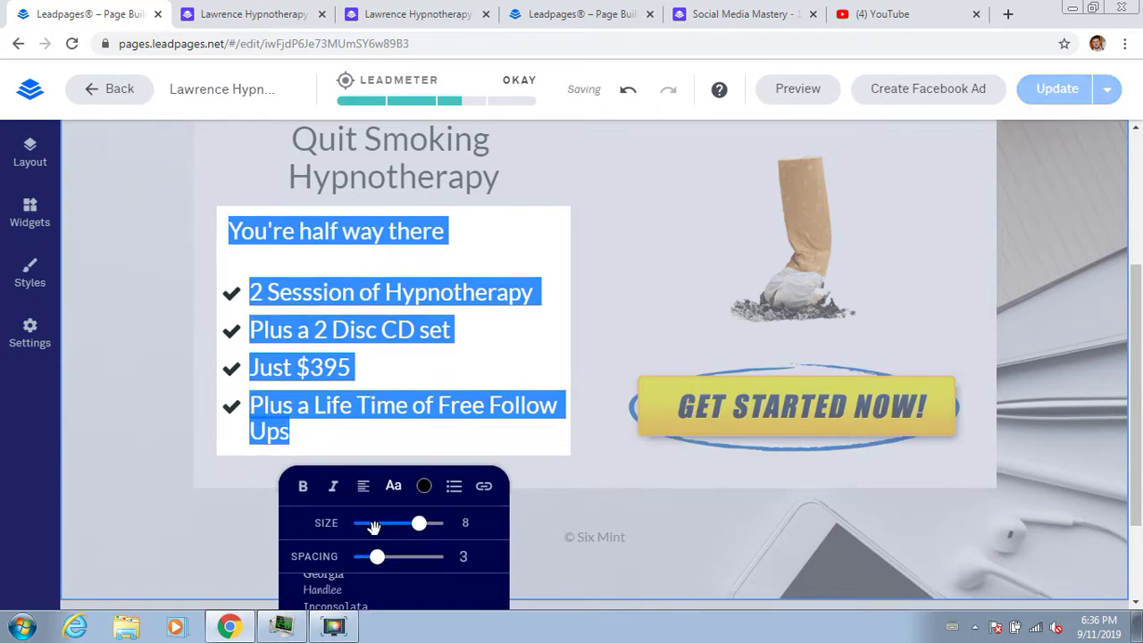
{"action": "left_click", "coordinate": [144, 375]}
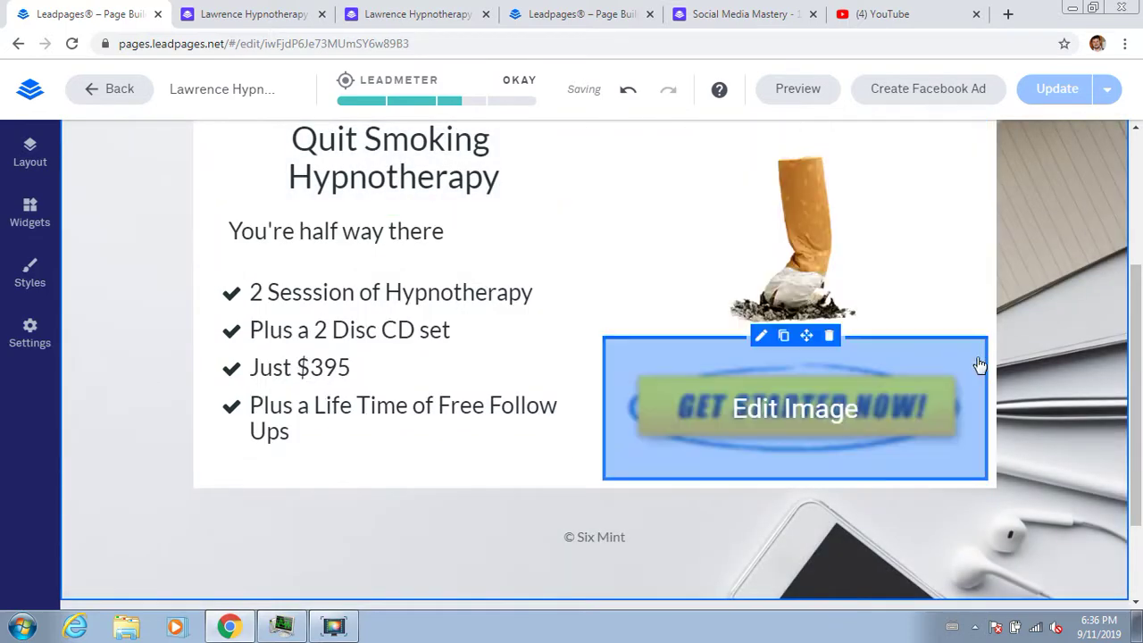
{"action": "left_click_drag", "start_coordinate": [1137, 391], "coordinate": [1137, 354]}
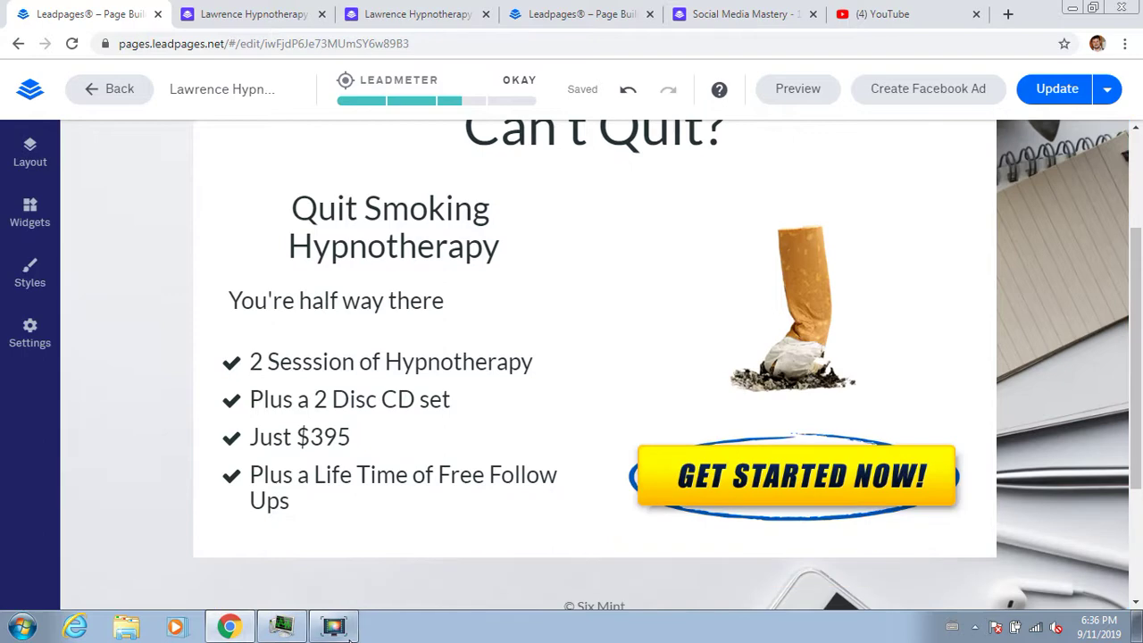
{"action": "left_click", "coordinate": [333, 626]}
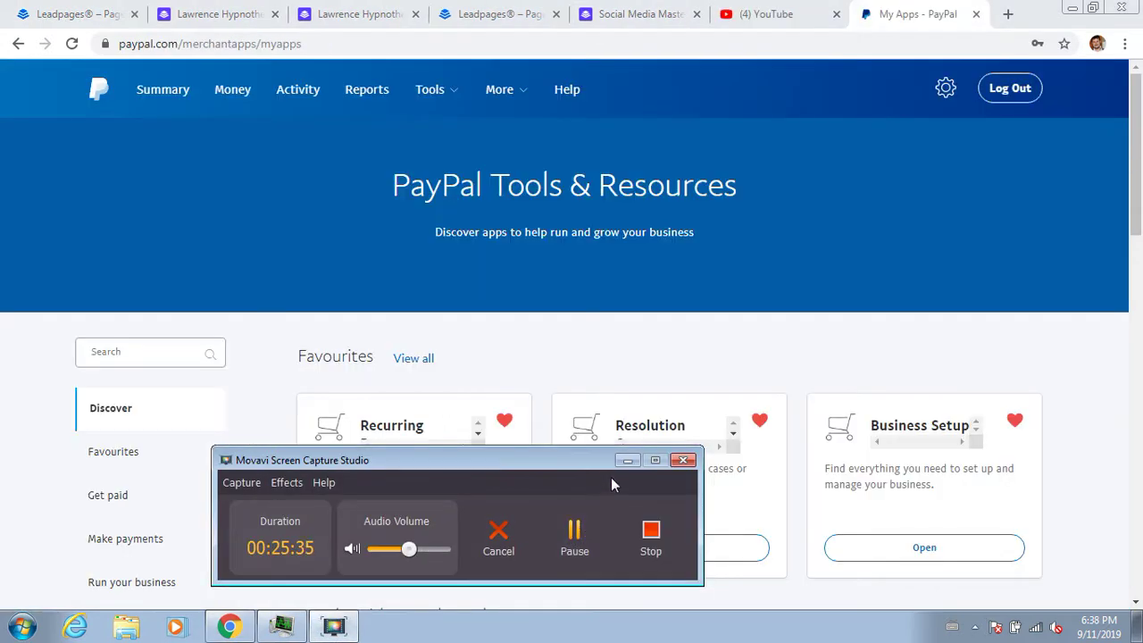
{"action": "left_click", "coordinate": [626, 461]}
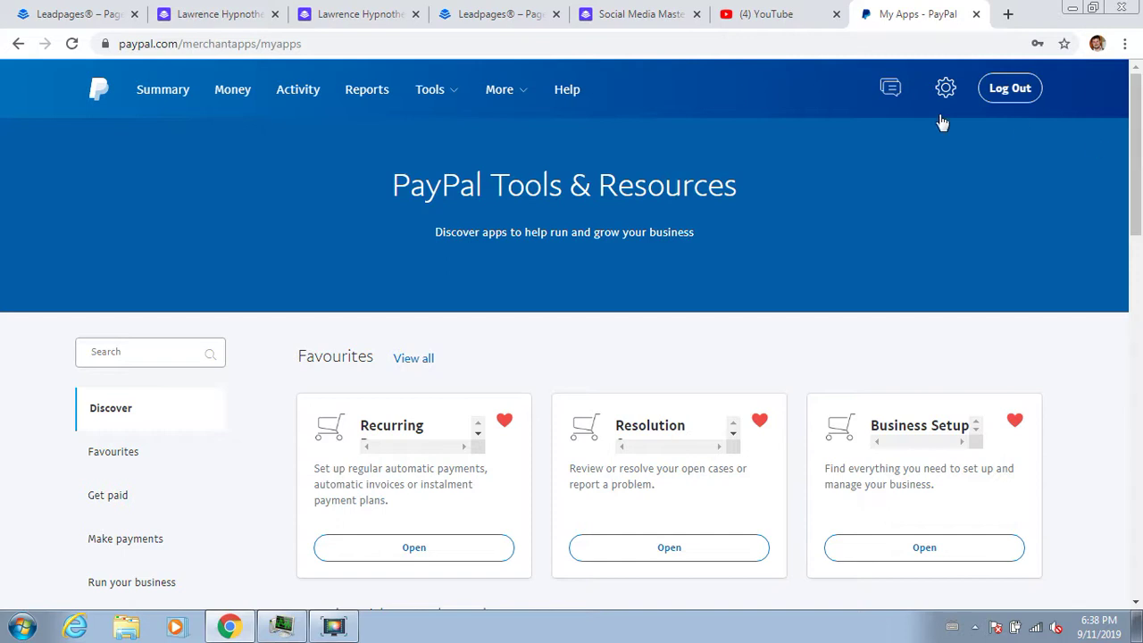
Step: In PayPal's Integrate PayPal tools, open PayPal Buttons to create a payment button
{"action": "scroll", "coordinate": [1140, 158], "scroll_direction": "down", "scroll_amount": 1}
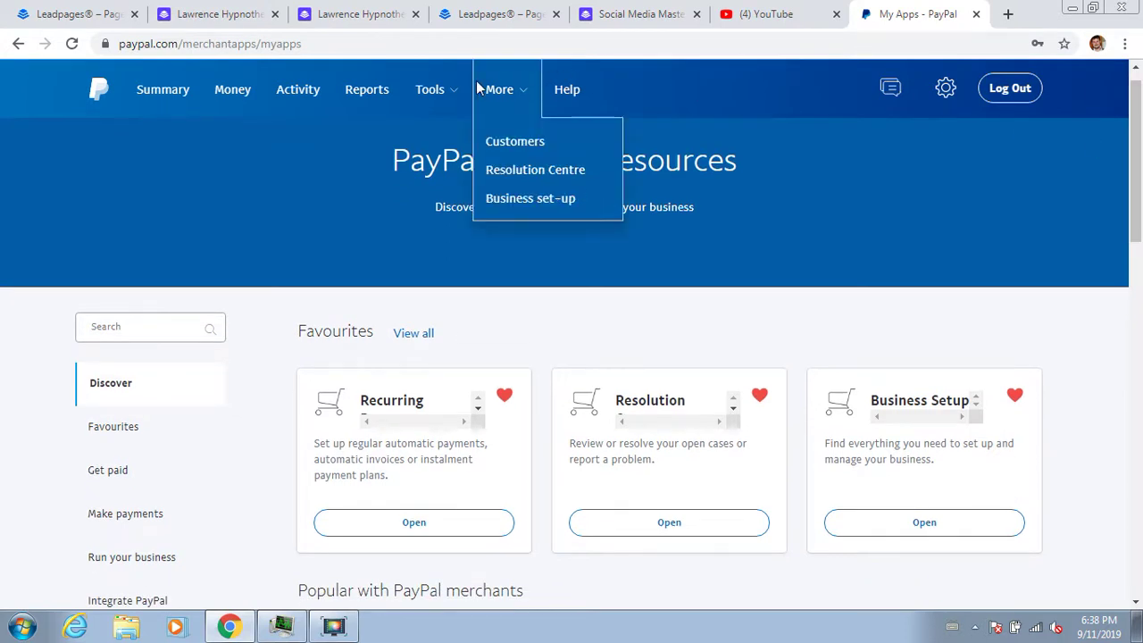
{"action": "mouse_move", "coordinate": [429, 91]}
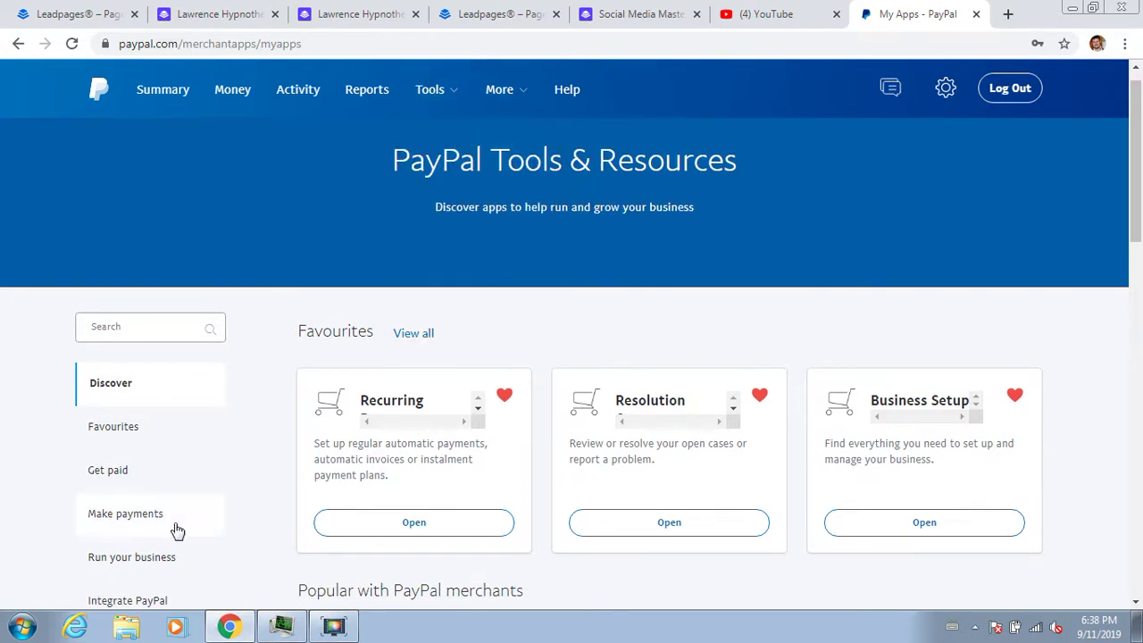
{"action": "scroll", "coordinate": [437, 299], "scroll_direction": "down", "scroll_amount": 2}
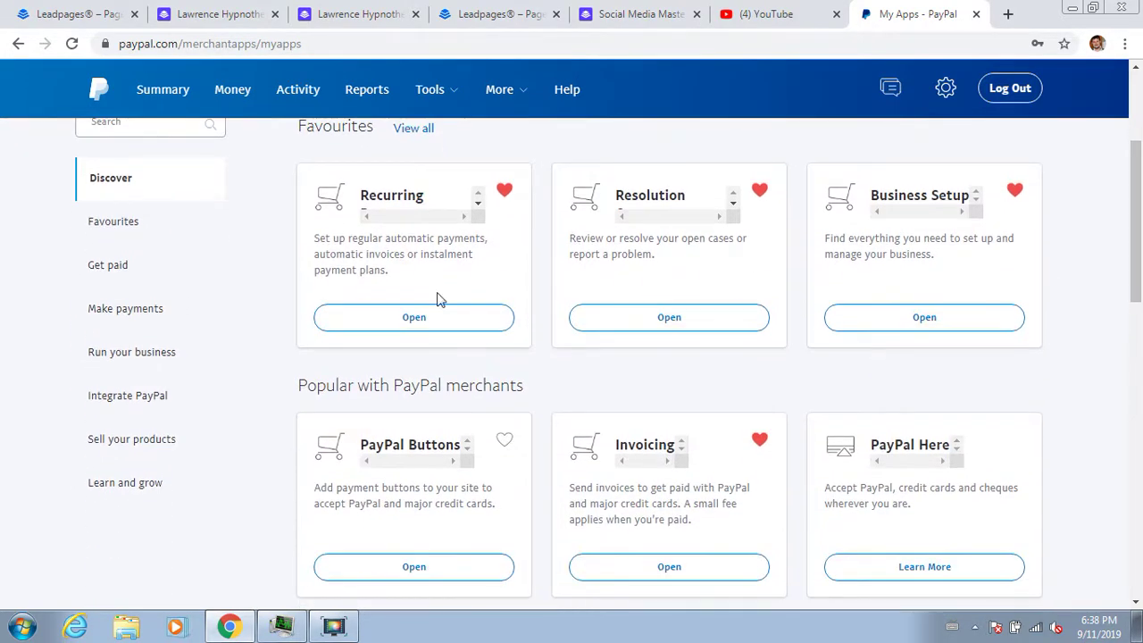
{"action": "left_click", "coordinate": [137, 398]}
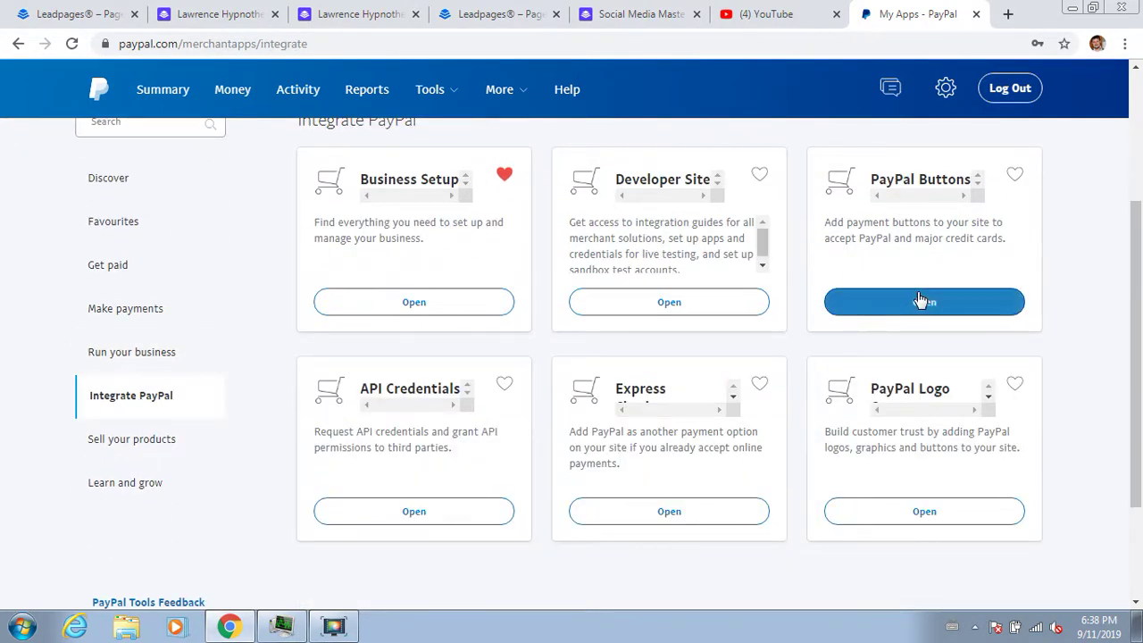
{"action": "left_click", "coordinate": [971, 306]}
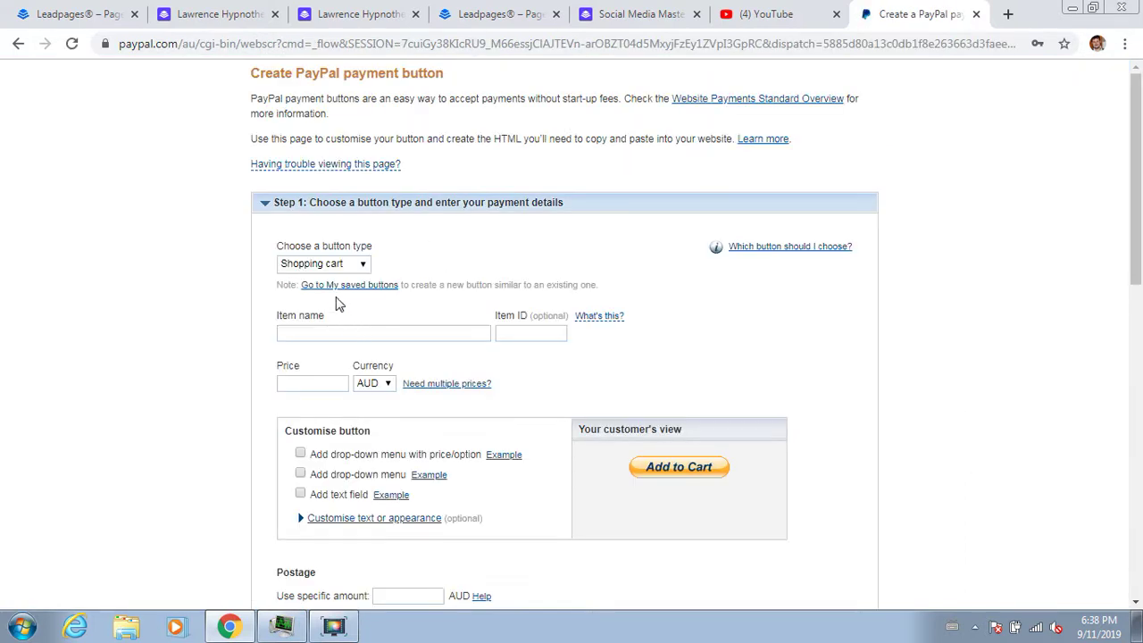
Step: Name the shopping cart button's item "Quit Smoking Hypnotherapy" and set its price to 395 AUD
{"action": "left_click", "coordinate": [350, 328]}
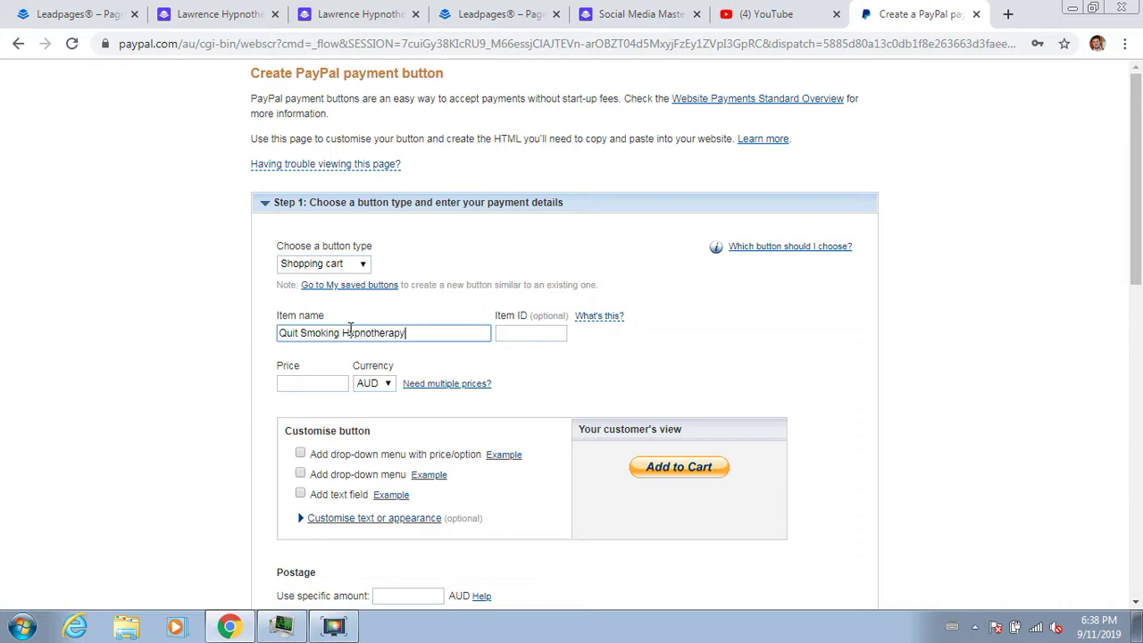
{"action": "left_click", "coordinate": [296, 384]}
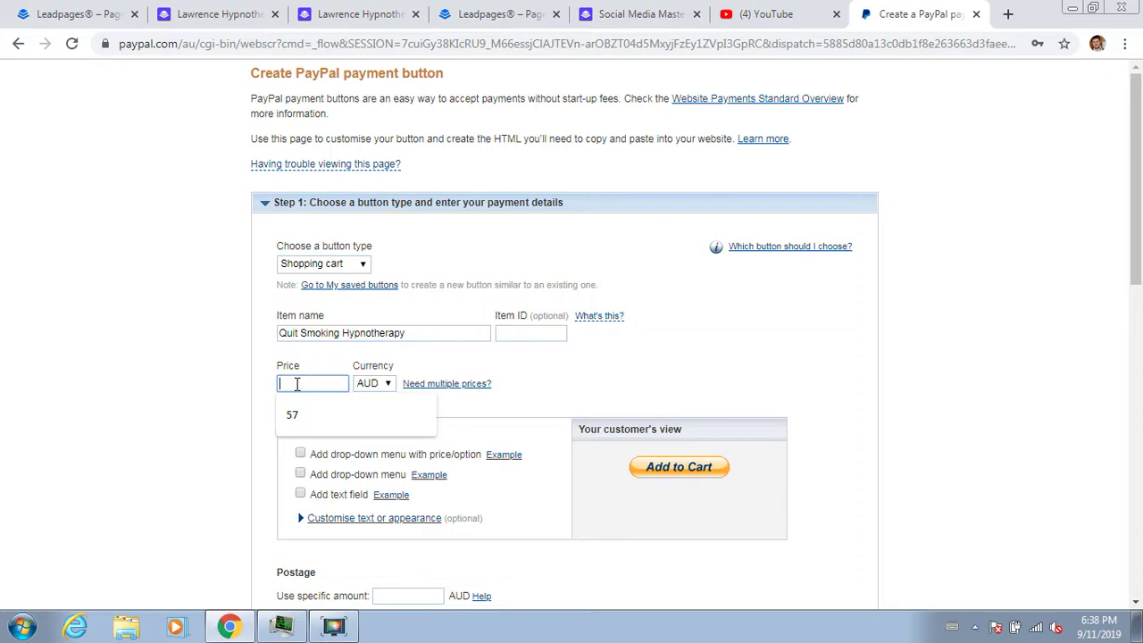
{"action": "type", "text": "395"}
Step: Review the advanced checkout features, recheck the payment details and create the payment button
{"action": "left_click_drag", "start_coordinate": [1137, 282], "coordinate": [1137, 364]}
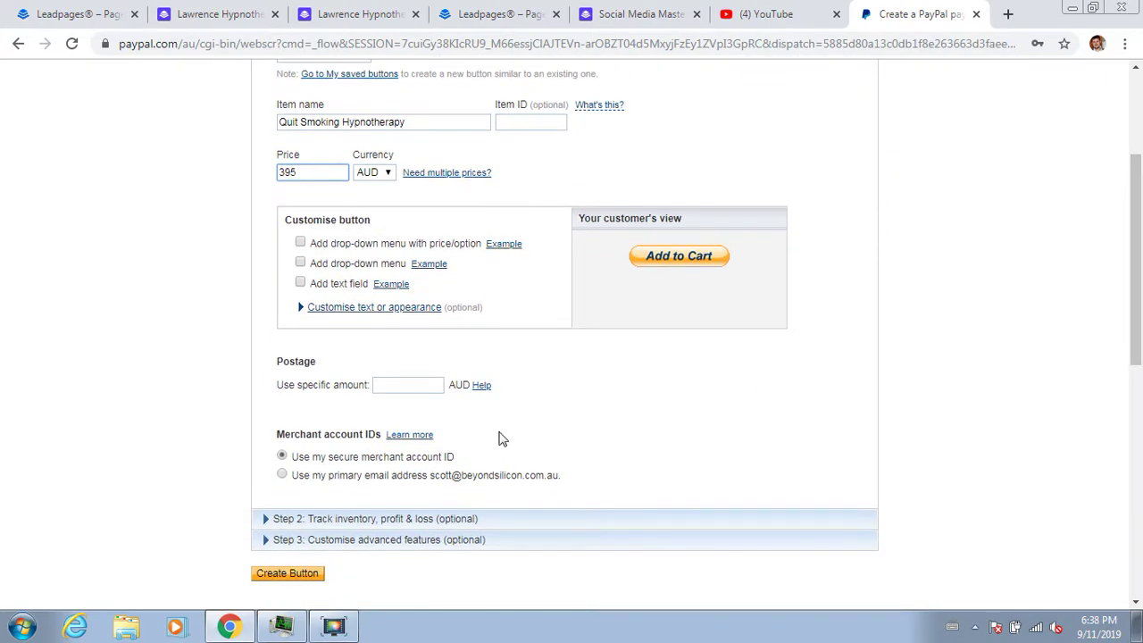
{"action": "left_click", "coordinate": [364, 547]}
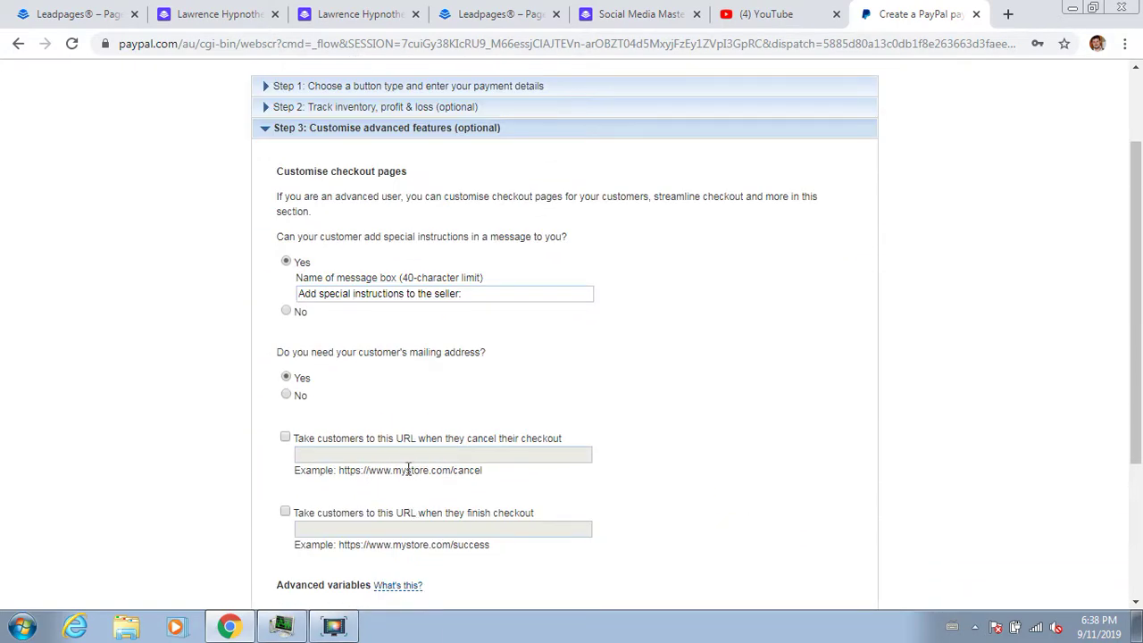
{"action": "left_click", "coordinate": [430, 87]}
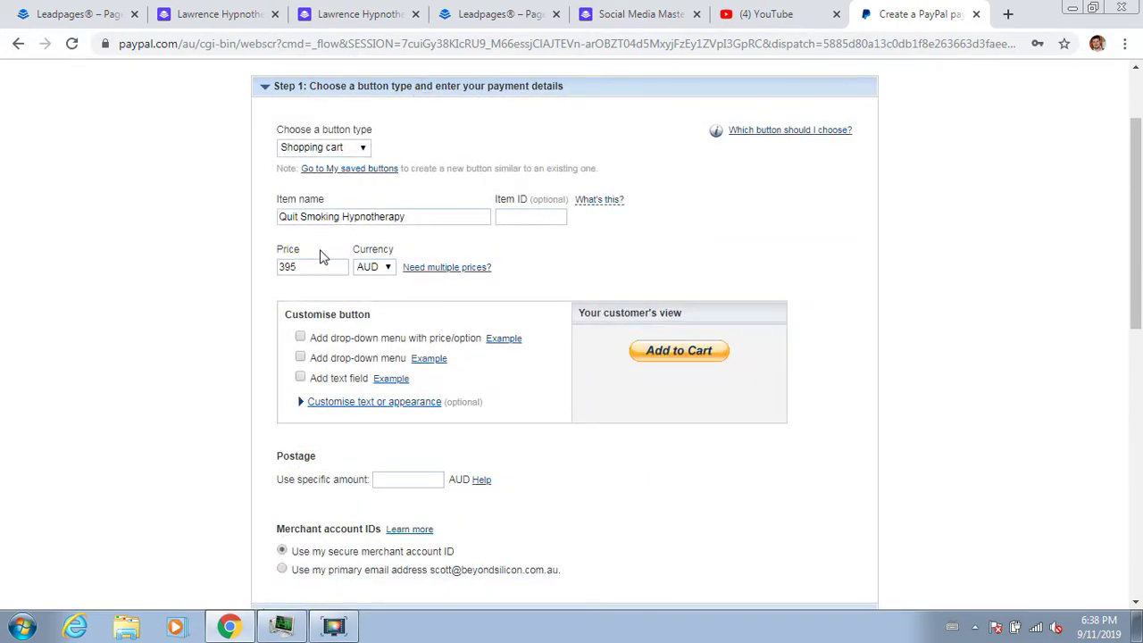
{"action": "left_click_drag", "start_coordinate": [1133, 320], "coordinate": [1132, 377]}
{"action": "left_click", "coordinate": [287, 520]}
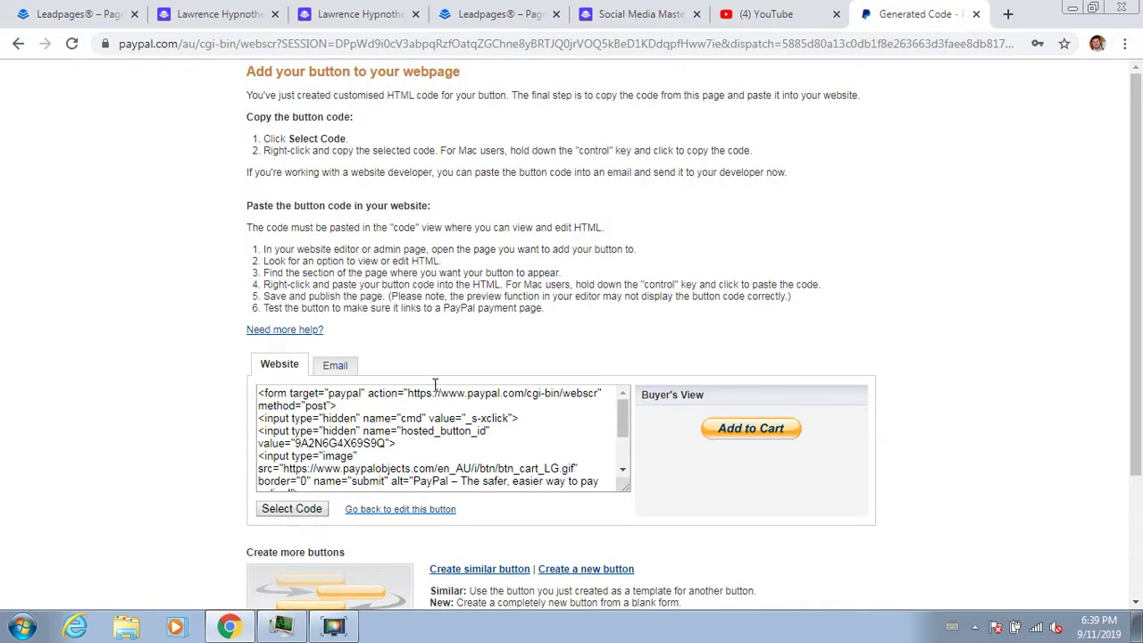
Step: Copy the email version of the new PayPal button's payment link
{"action": "left_click", "coordinate": [335, 367]}
{"action": "left_click_drag", "start_coordinate": [734, 398], "coordinate": [263, 430]}
{"action": "right_click", "coordinate": [339, 400]}
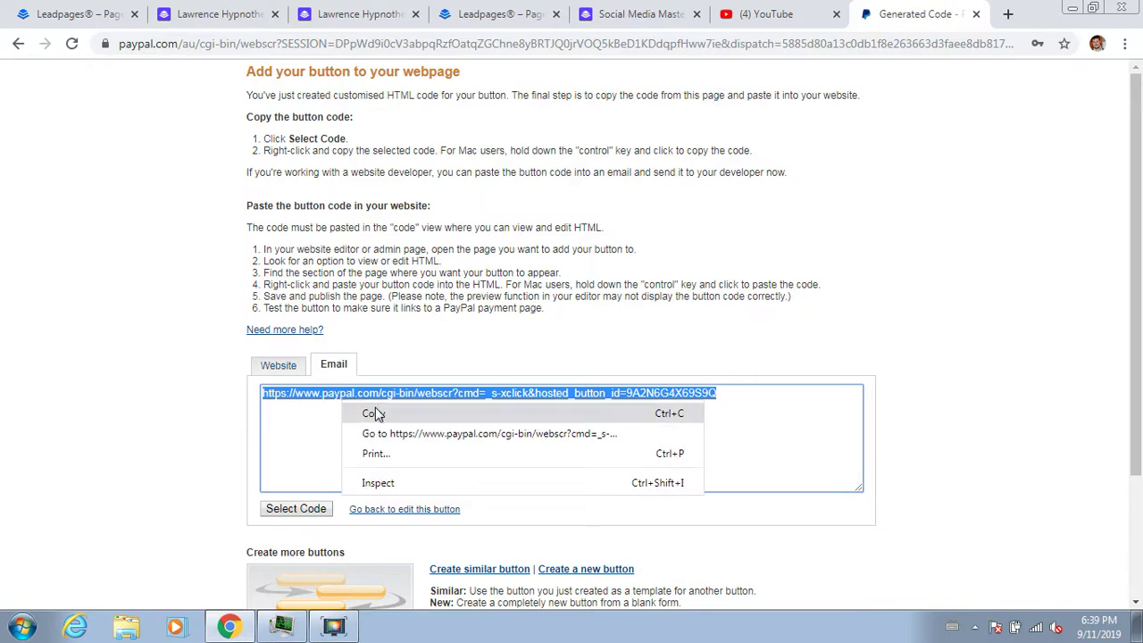
{"action": "left_click", "coordinate": [378, 410]}
Step: In the Leadpages editor, link the GET STARTED NOW! image to the copied PayPal payment address as an external URL
{"action": "left_click", "coordinate": [77, 11]}
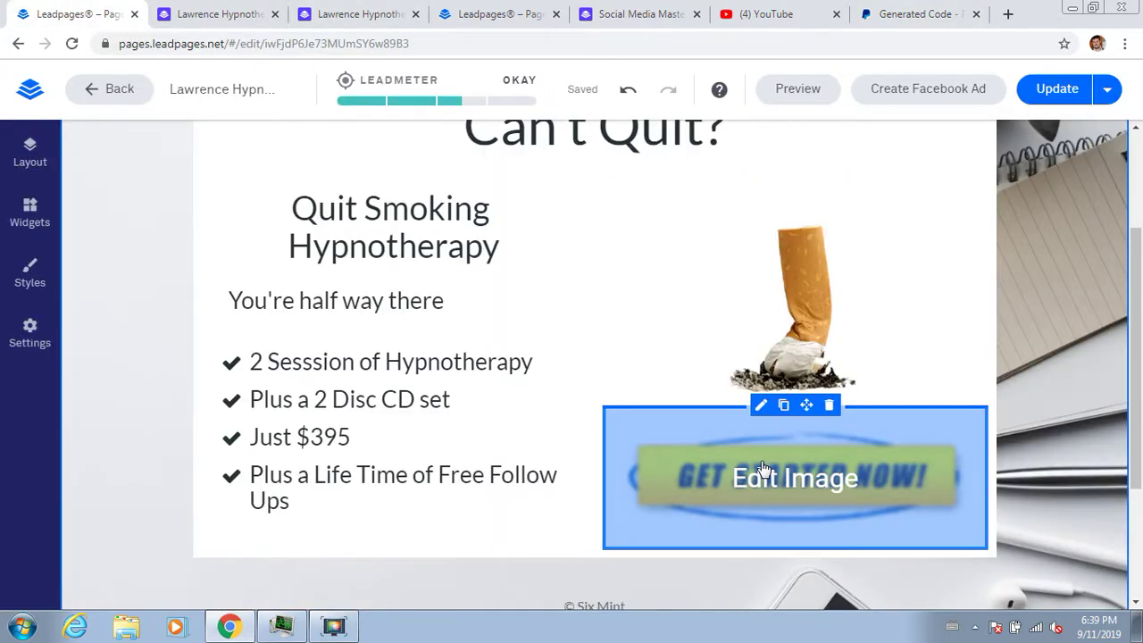
{"action": "left_click", "coordinate": [765, 414]}
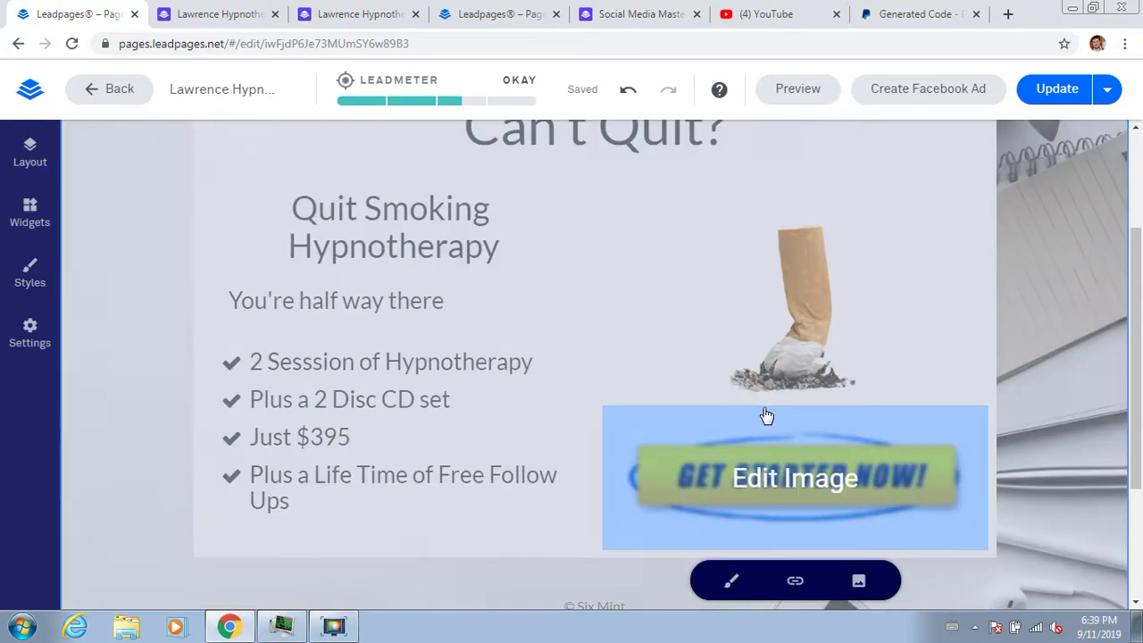
{"action": "left_click", "coordinate": [796, 585]}
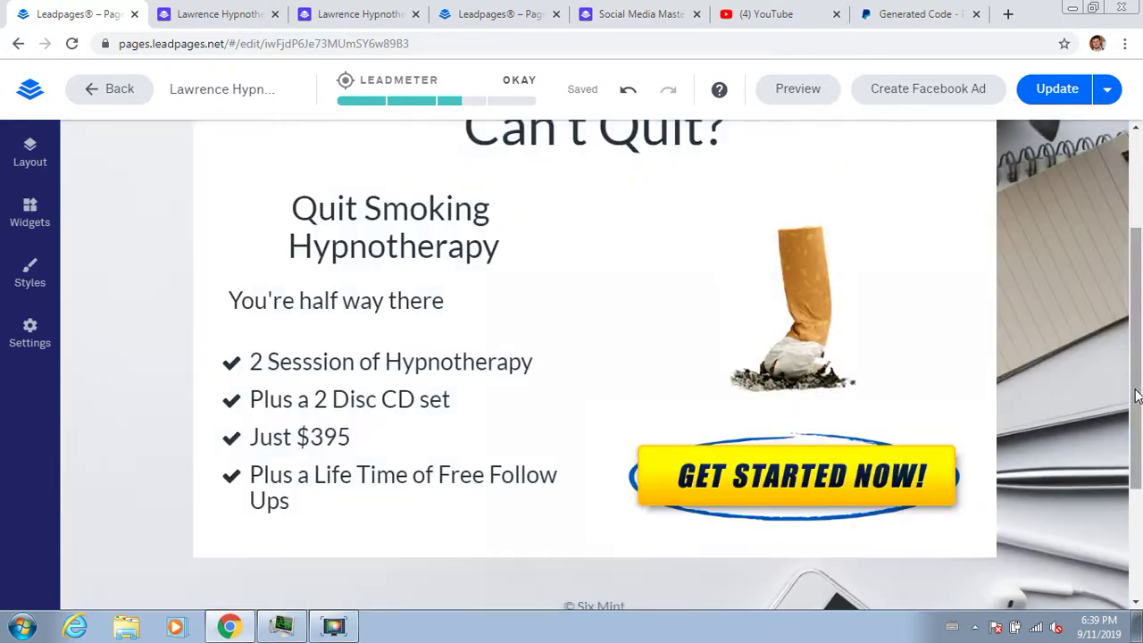
{"action": "scroll", "coordinate": [1136, 393], "scroll_direction": "down", "scroll_amount": 3}
{"action": "left_click", "coordinate": [760, 207]}
{"action": "left_click", "coordinate": [797, 390]}
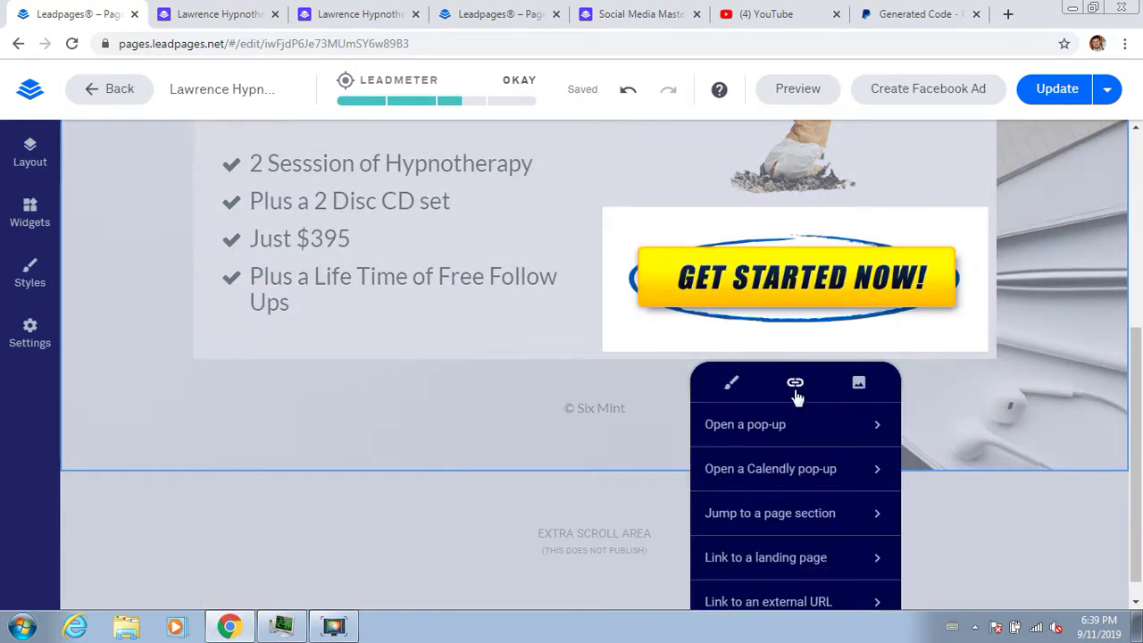
{"action": "left_click", "coordinate": [817, 600]}
{"action": "left_click", "coordinate": [754, 477]}
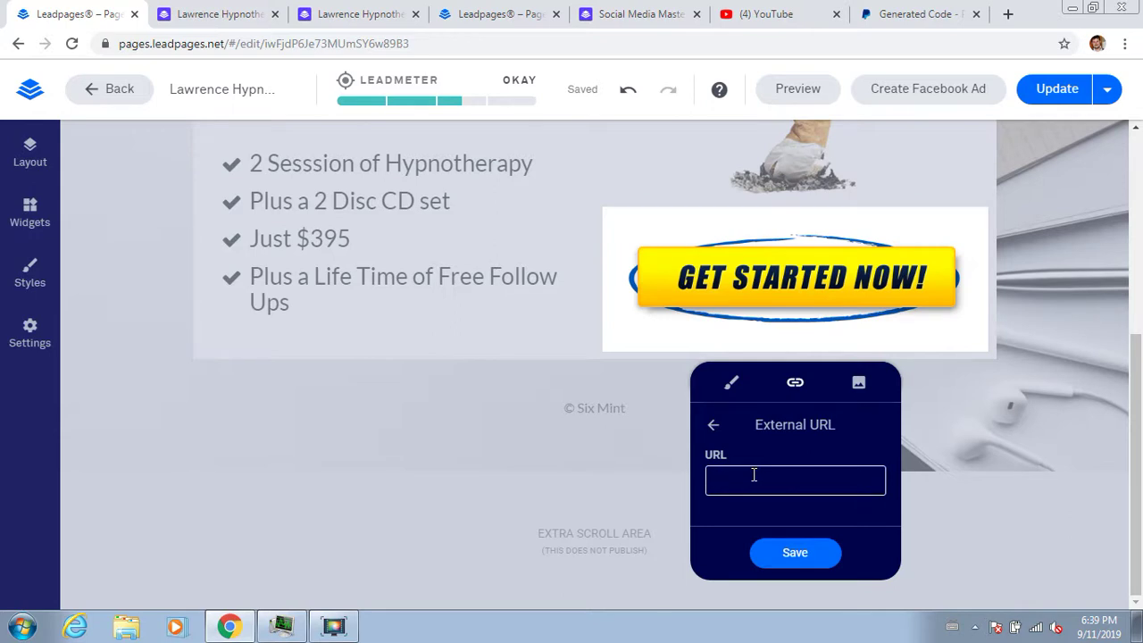
{"action": "key", "text": "ctrl+v"}
{"action": "left_click", "coordinate": [814, 552]}
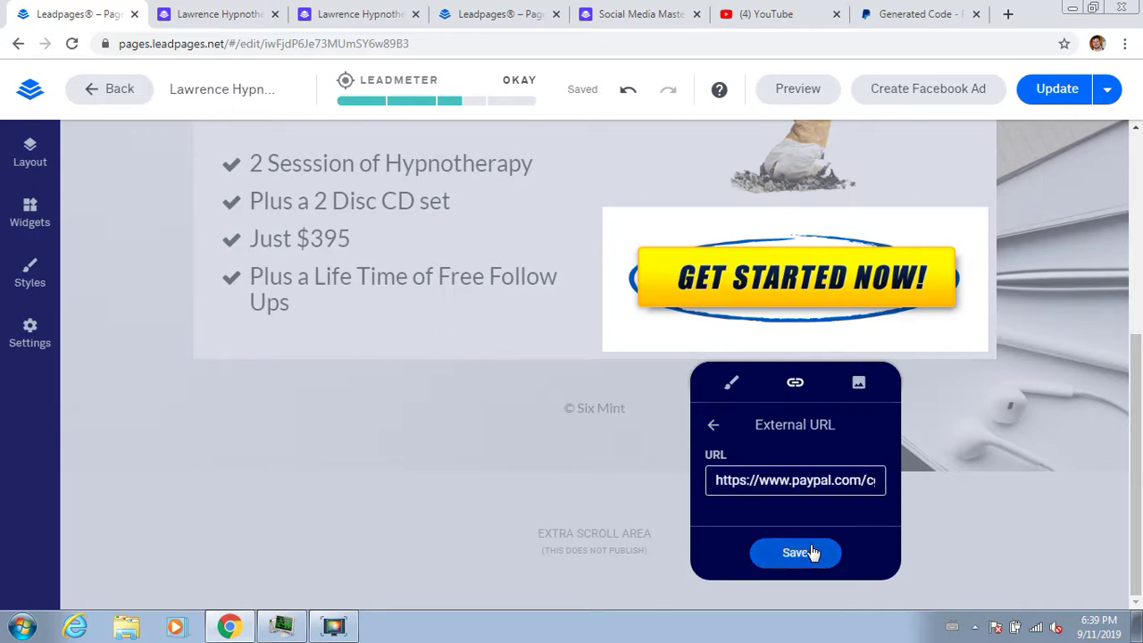
{"action": "left_click", "coordinate": [1136, 433]}
Step: Publish the update to the offer page
{"action": "left_click", "coordinate": [1063, 100]}
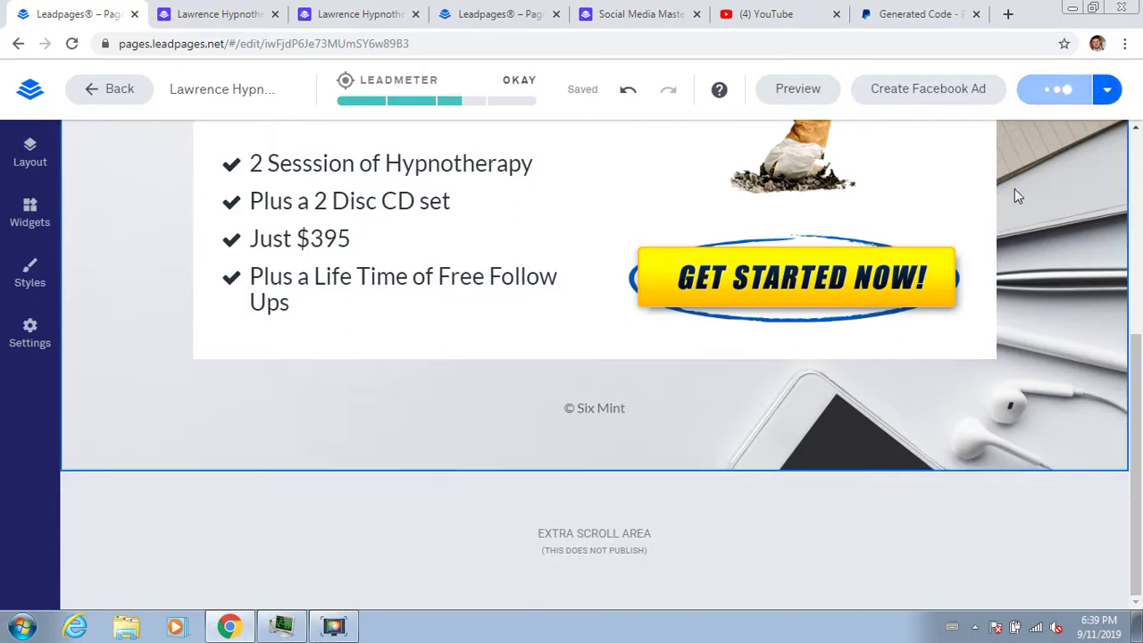
{"action": "left_click_drag", "start_coordinate": [1133, 358], "coordinate": [1137, 272]}
{"action": "scroll", "coordinate": [1138, 271], "scroll_direction": "up", "scroll_amount": 2}
{"action": "scroll", "coordinate": [1038, 206], "scroll_direction": "up", "scroll_amount": 1}
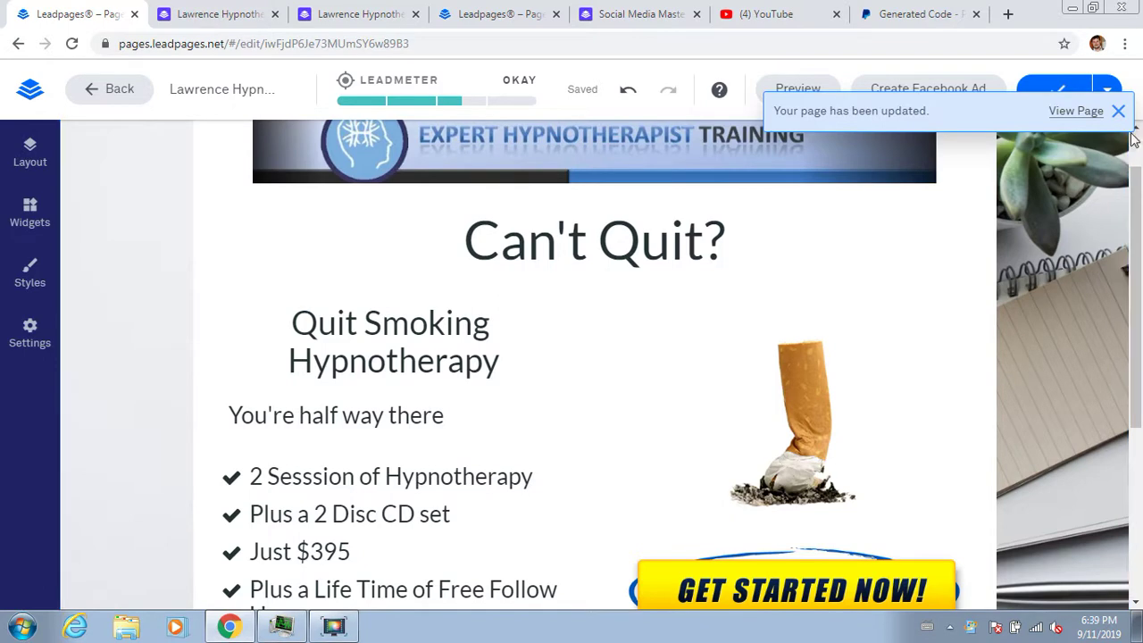
Step: View the live offer page and test that its GET STARTED NOW! image leads to the PayPal checkout
{"action": "left_click", "coordinate": [1076, 111]}
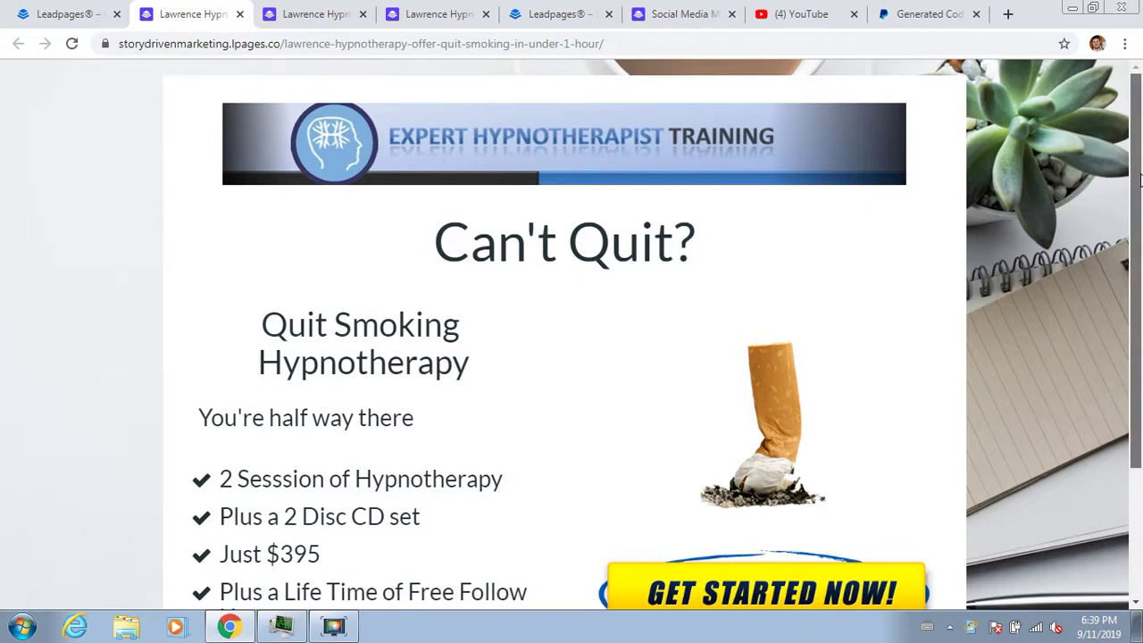
{"action": "scroll", "coordinate": [1139, 211], "scroll_direction": "down", "scroll_amount": 2}
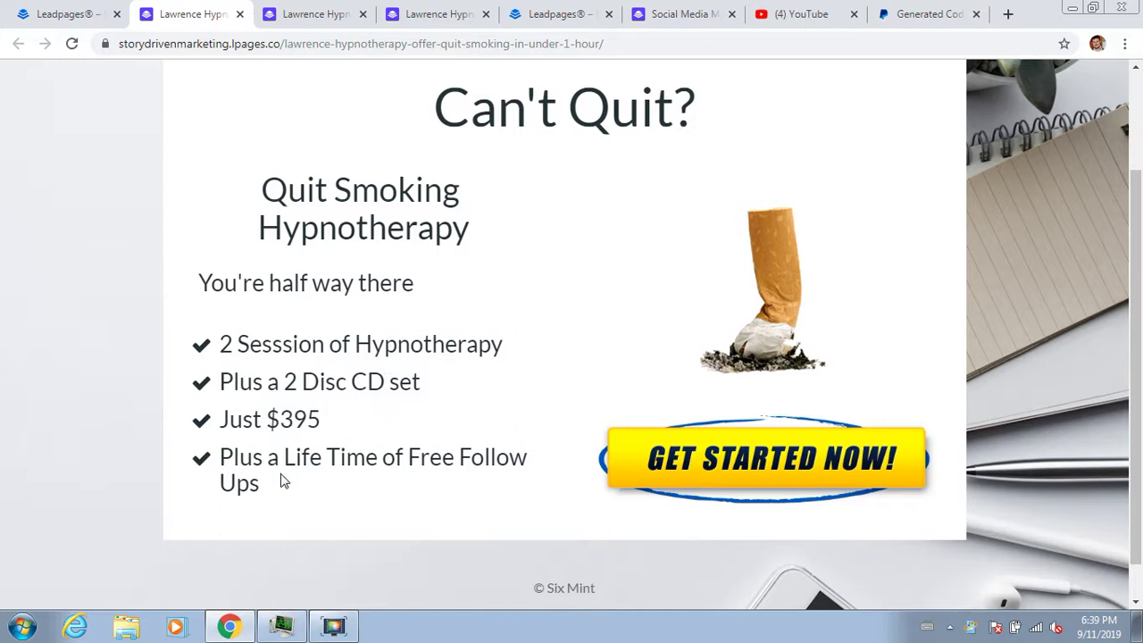
{"action": "left_click", "coordinate": [777, 458]}
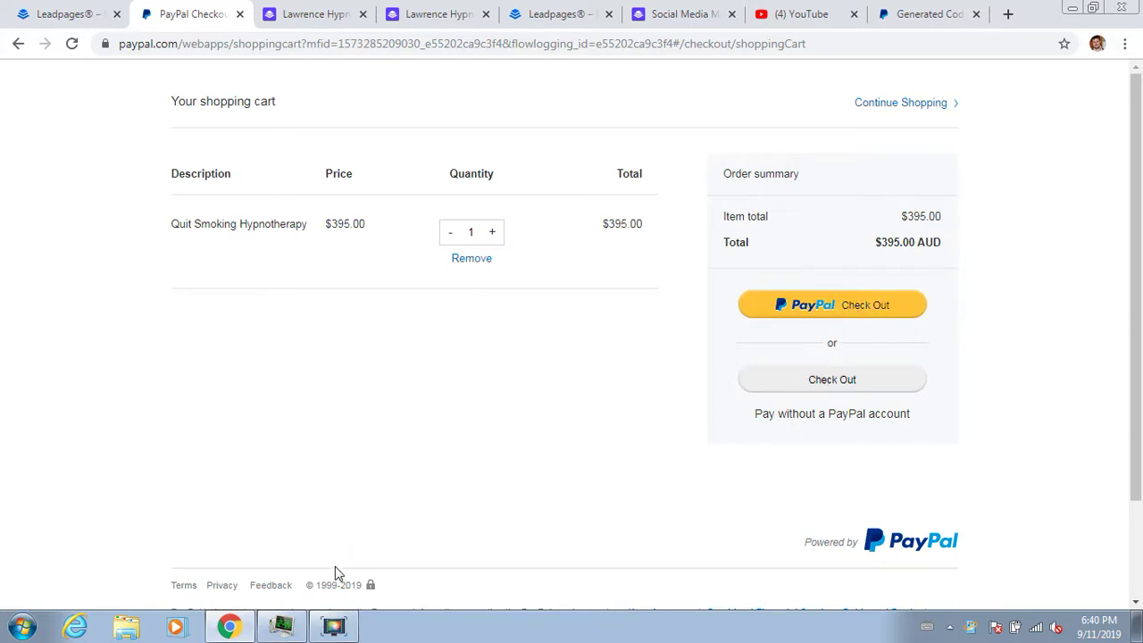
{"action": "left_click", "coordinate": [336, 629]}
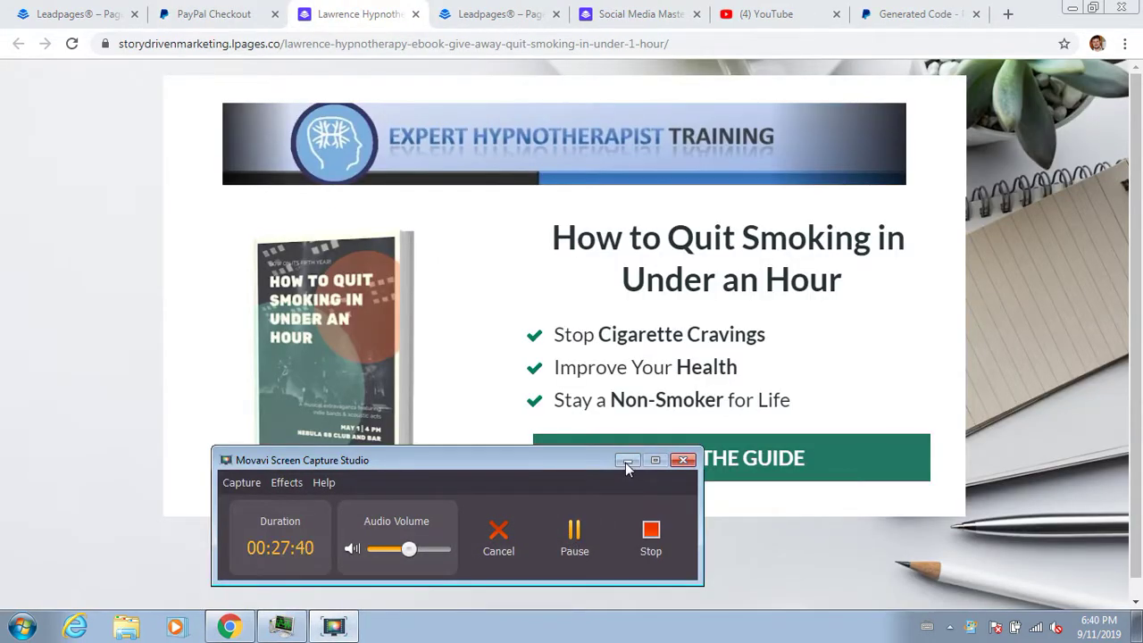
{"action": "left_click", "coordinate": [627, 461]}
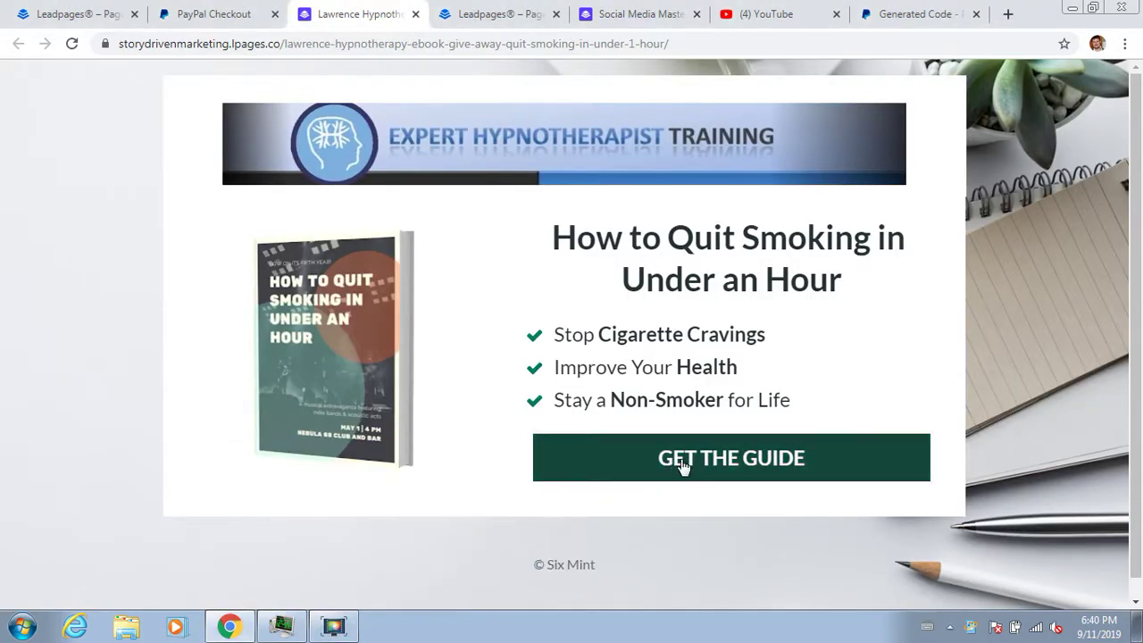
{"action": "left_click", "coordinate": [338, 628]}
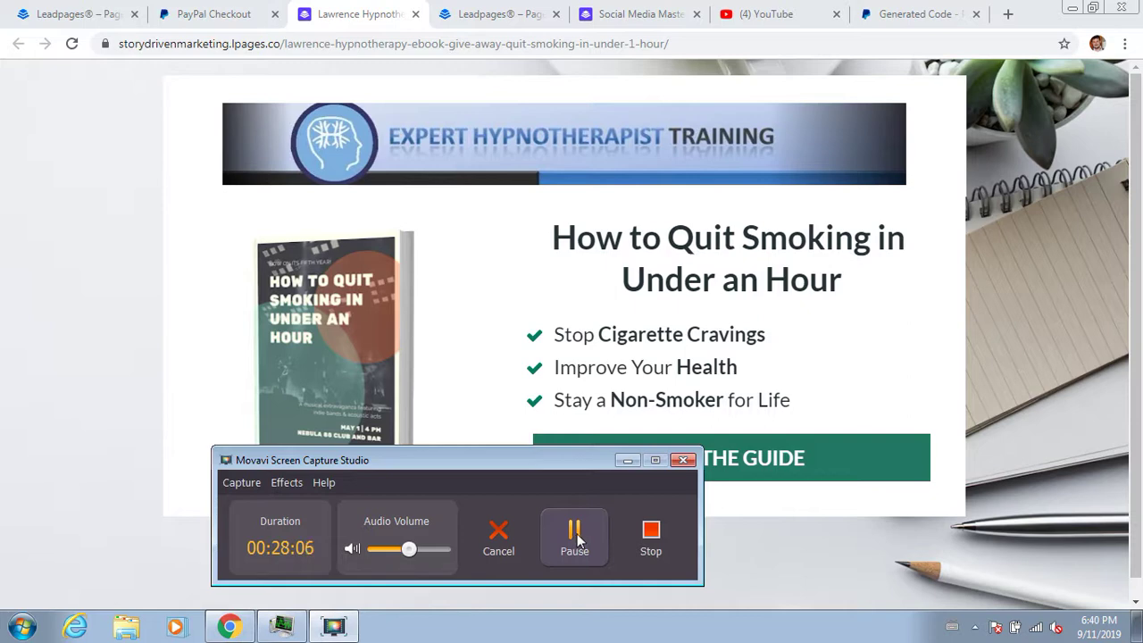
{"action": "left_click", "coordinate": [628, 460]}
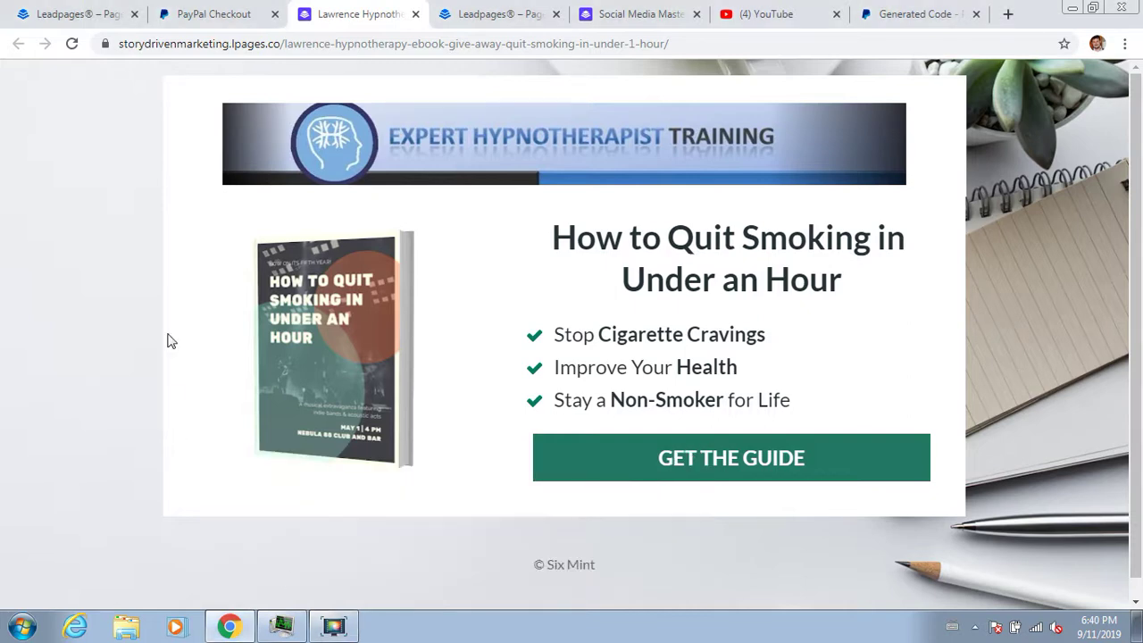
Step: Review the checkout options in the PayPal shopping cart, and look over the offer page in the Leadpages editor
{"action": "left_click", "coordinate": [192, 15]}
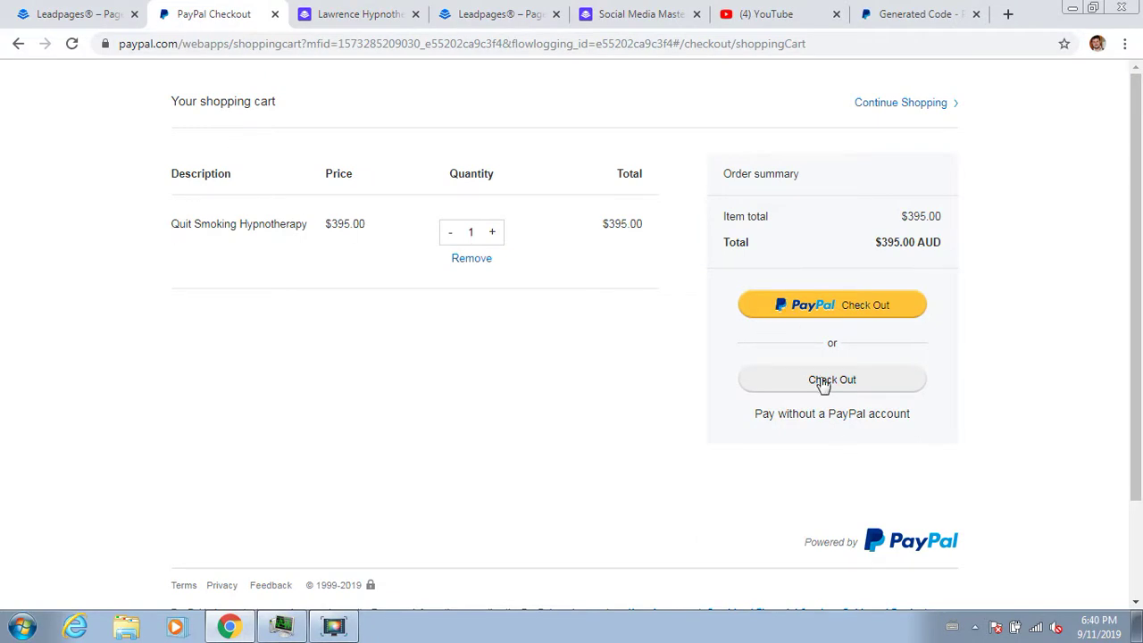
{"action": "left_click", "coordinate": [81, 13]}
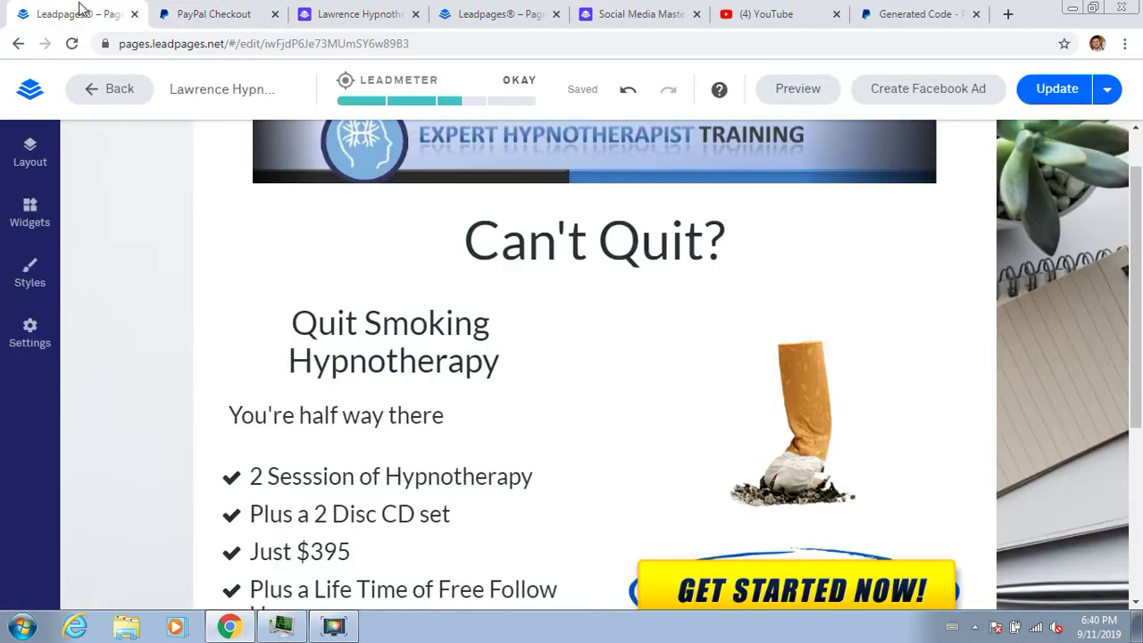
{"action": "scroll", "coordinate": [376, 490], "scroll_direction": "down", "scroll_amount": 3}
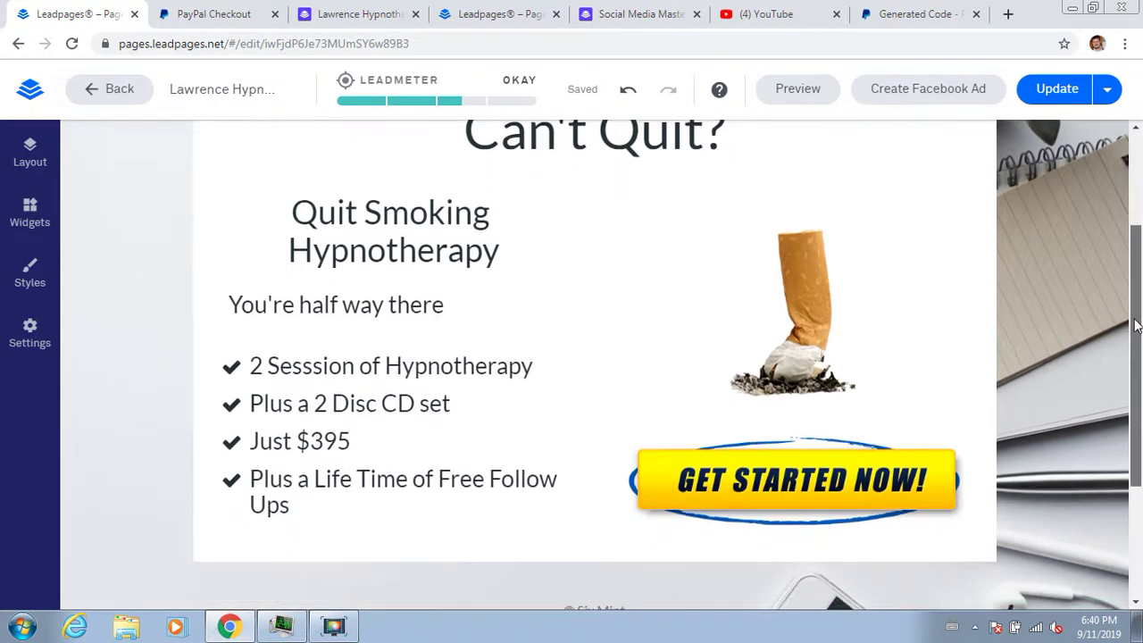
{"action": "left_click", "coordinate": [336, 630]}
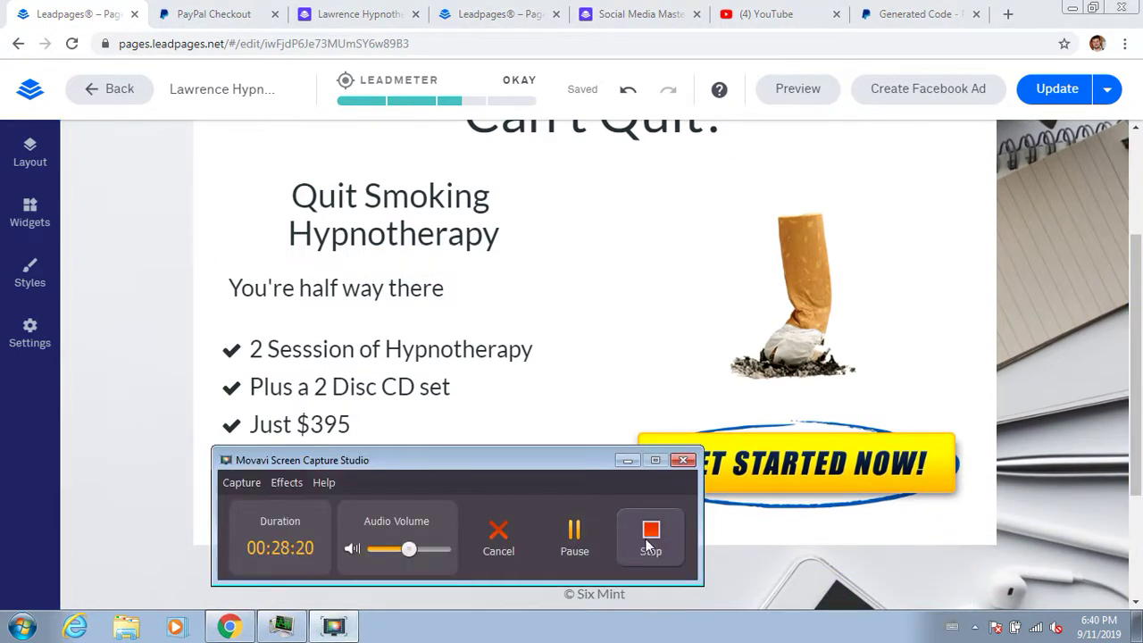